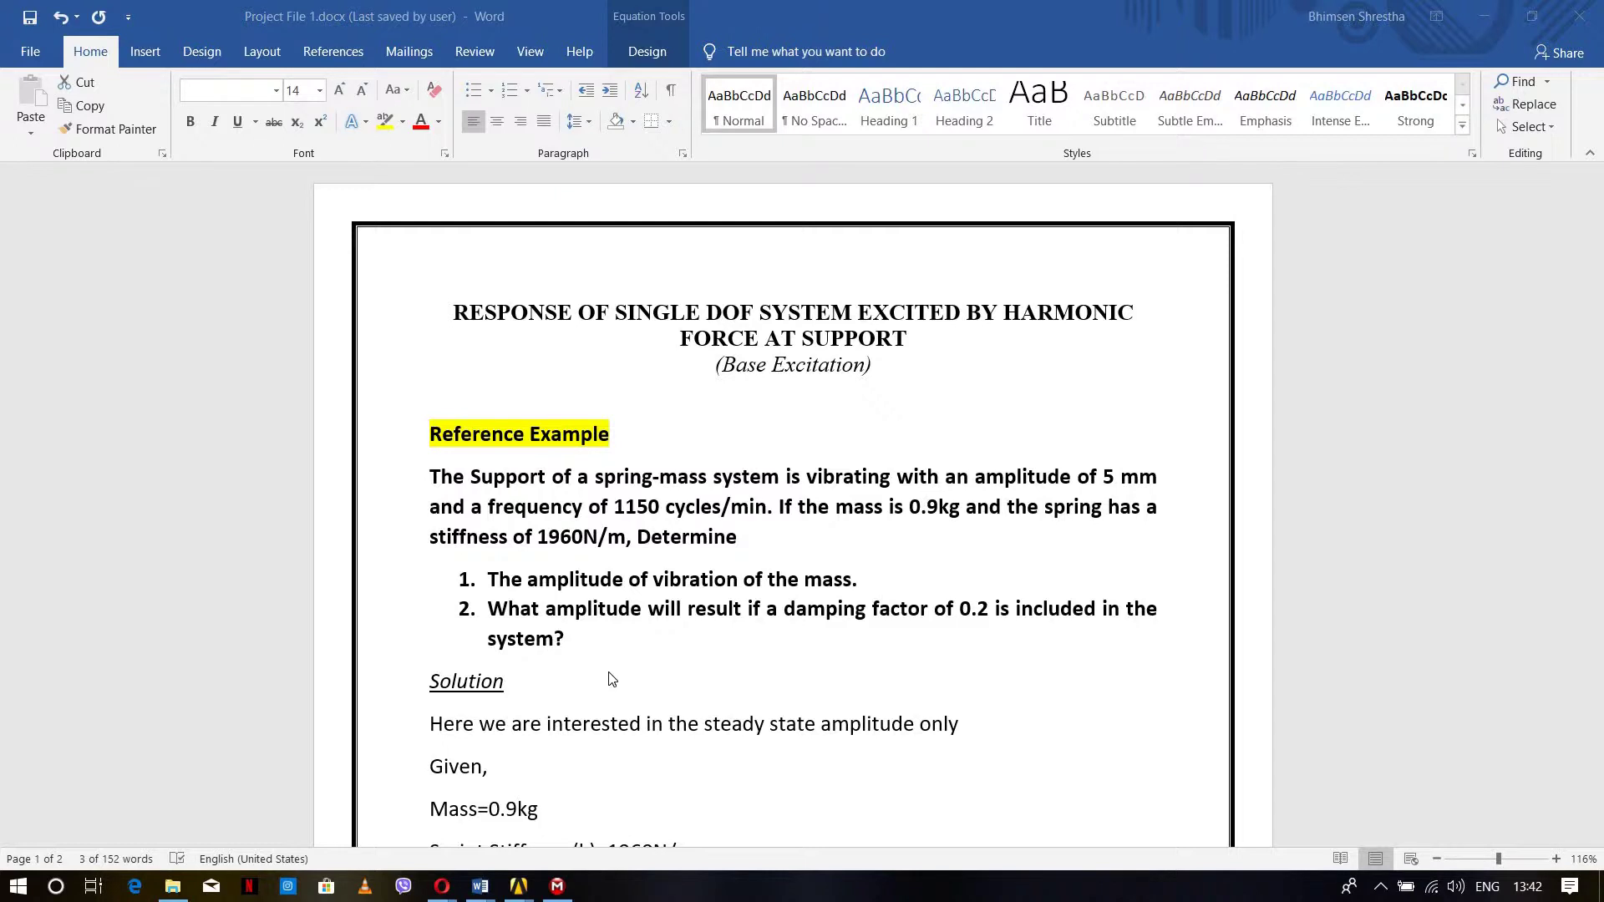
Step: Bring up the unsaved ANSYS Workbench project window
scroll(622, 672, down, 5)
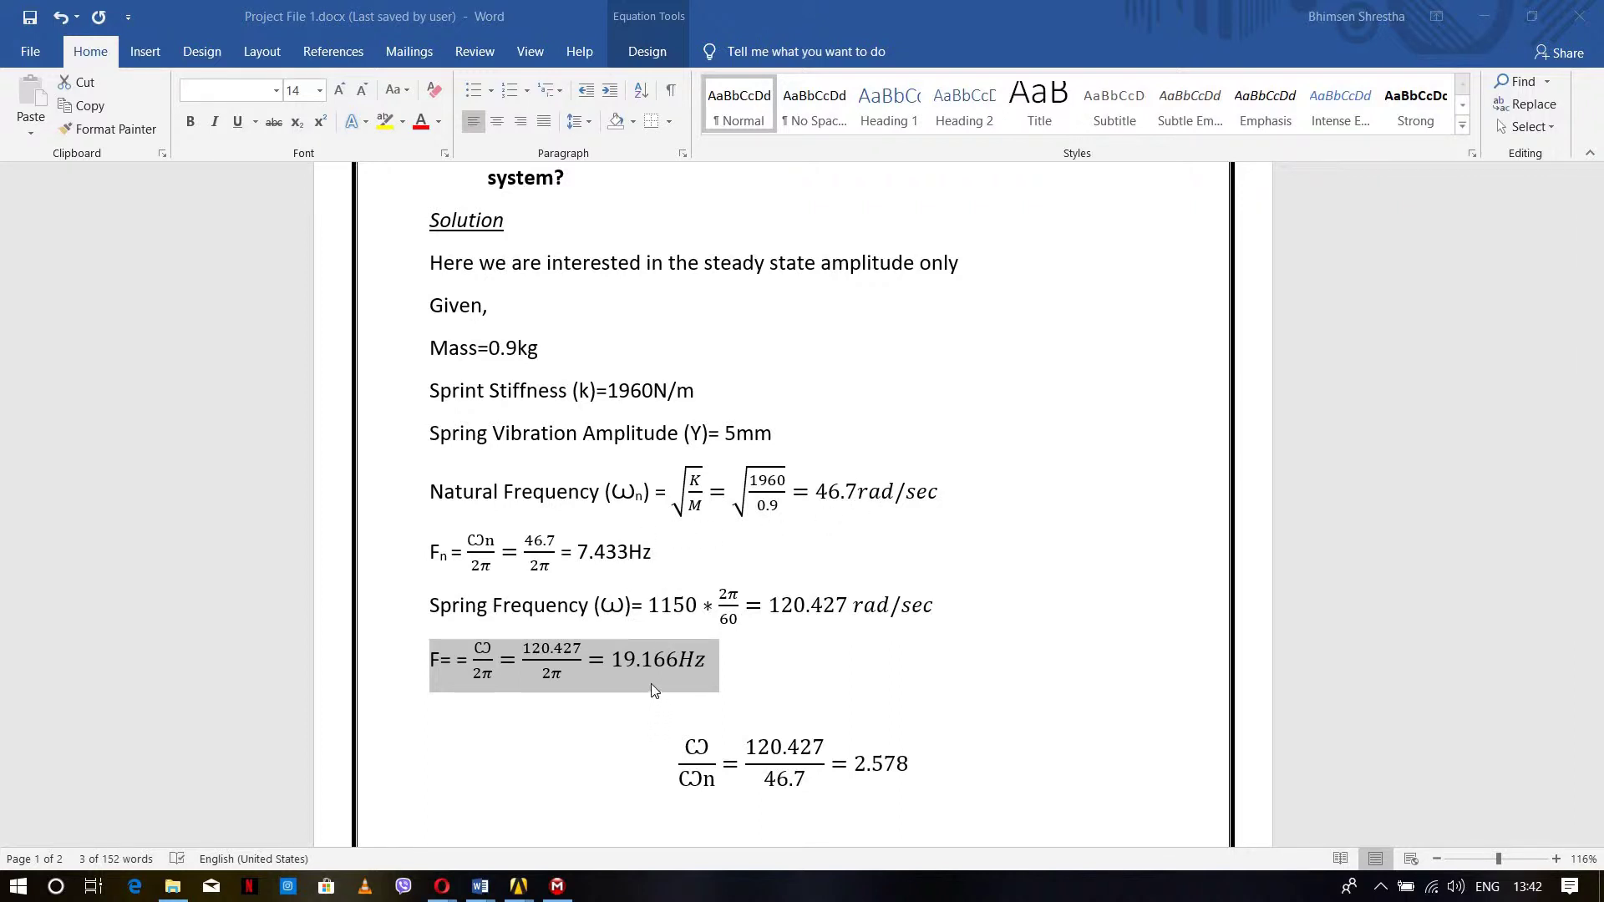
scroll(623, 702, down, 3)
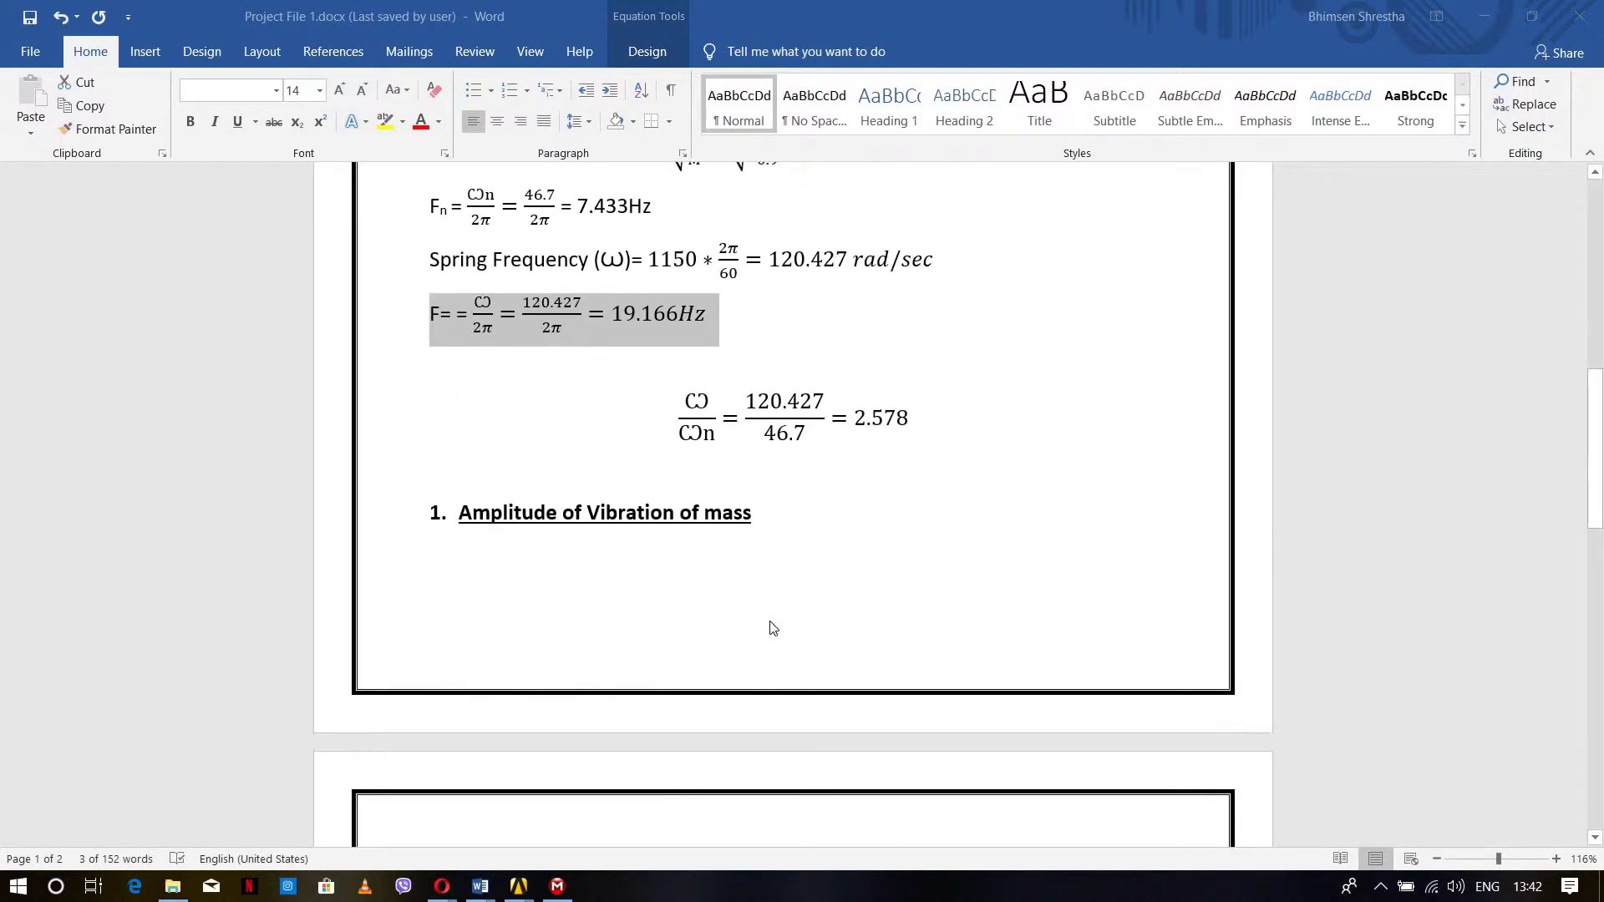
scroll(747, 633, down, 2)
scroll(953, 635, down, 1)
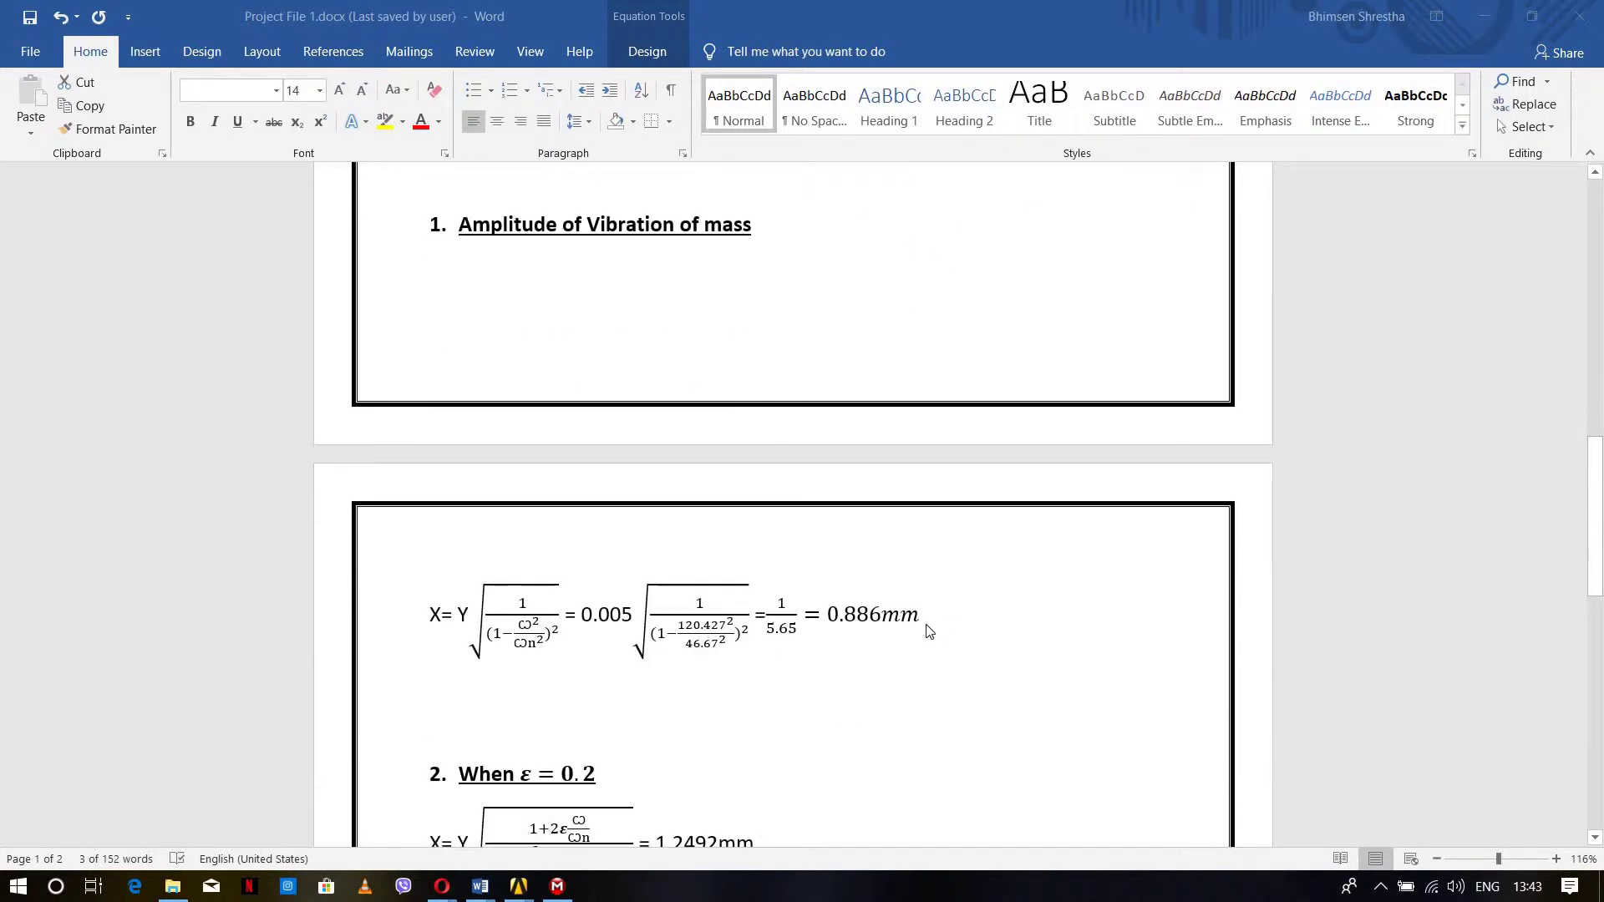
scroll(745, 648, down, 2)
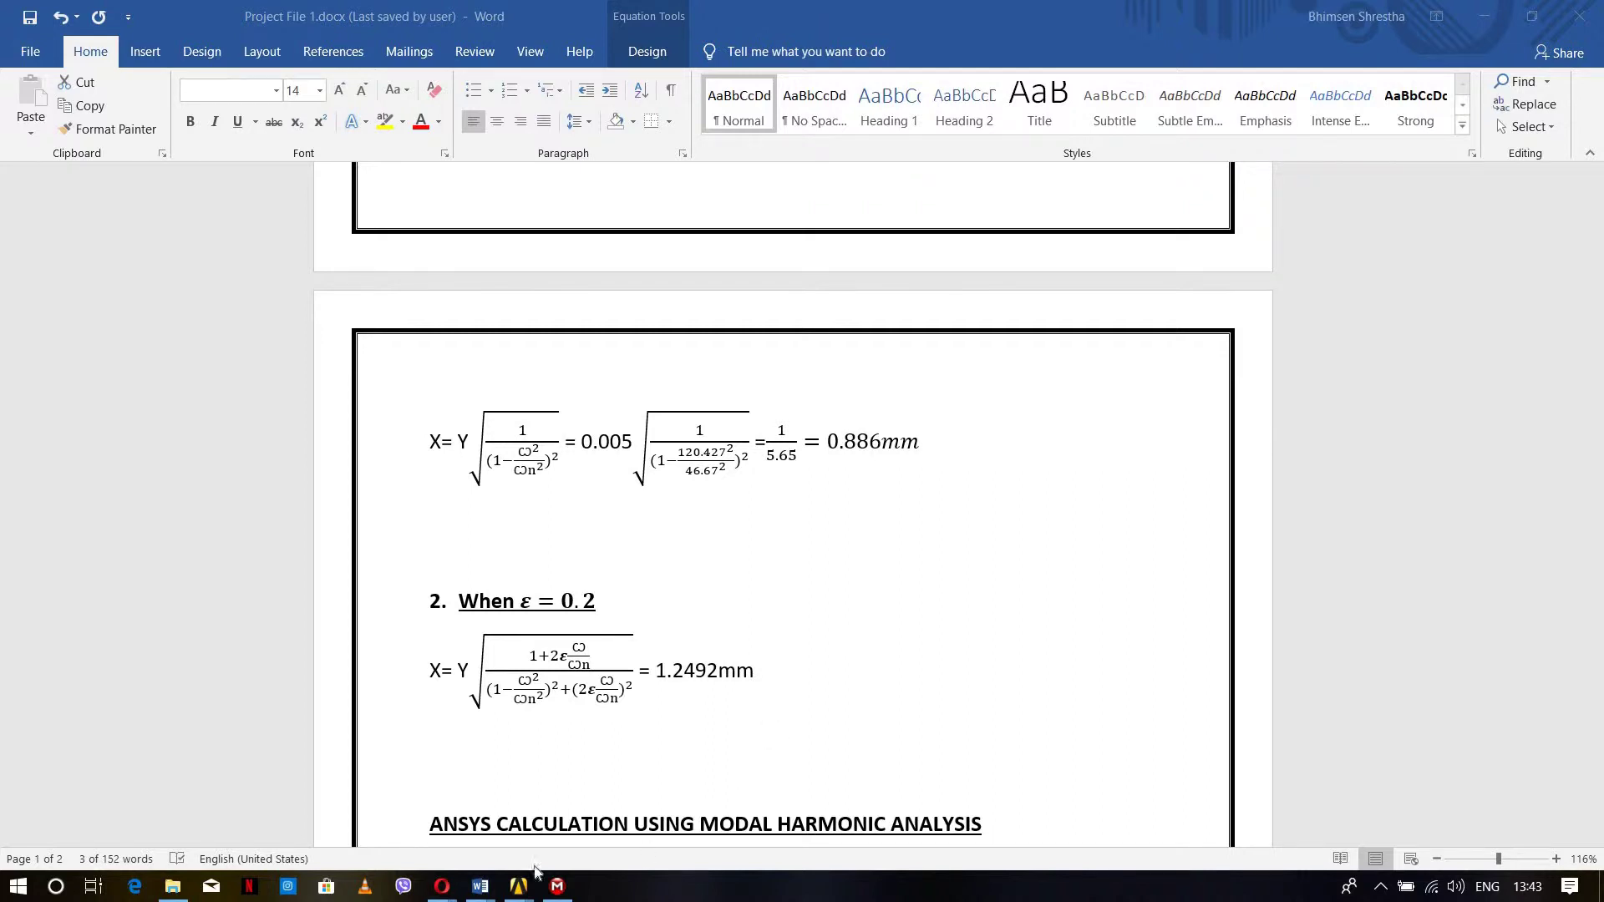
click(56, 886)
text(w)
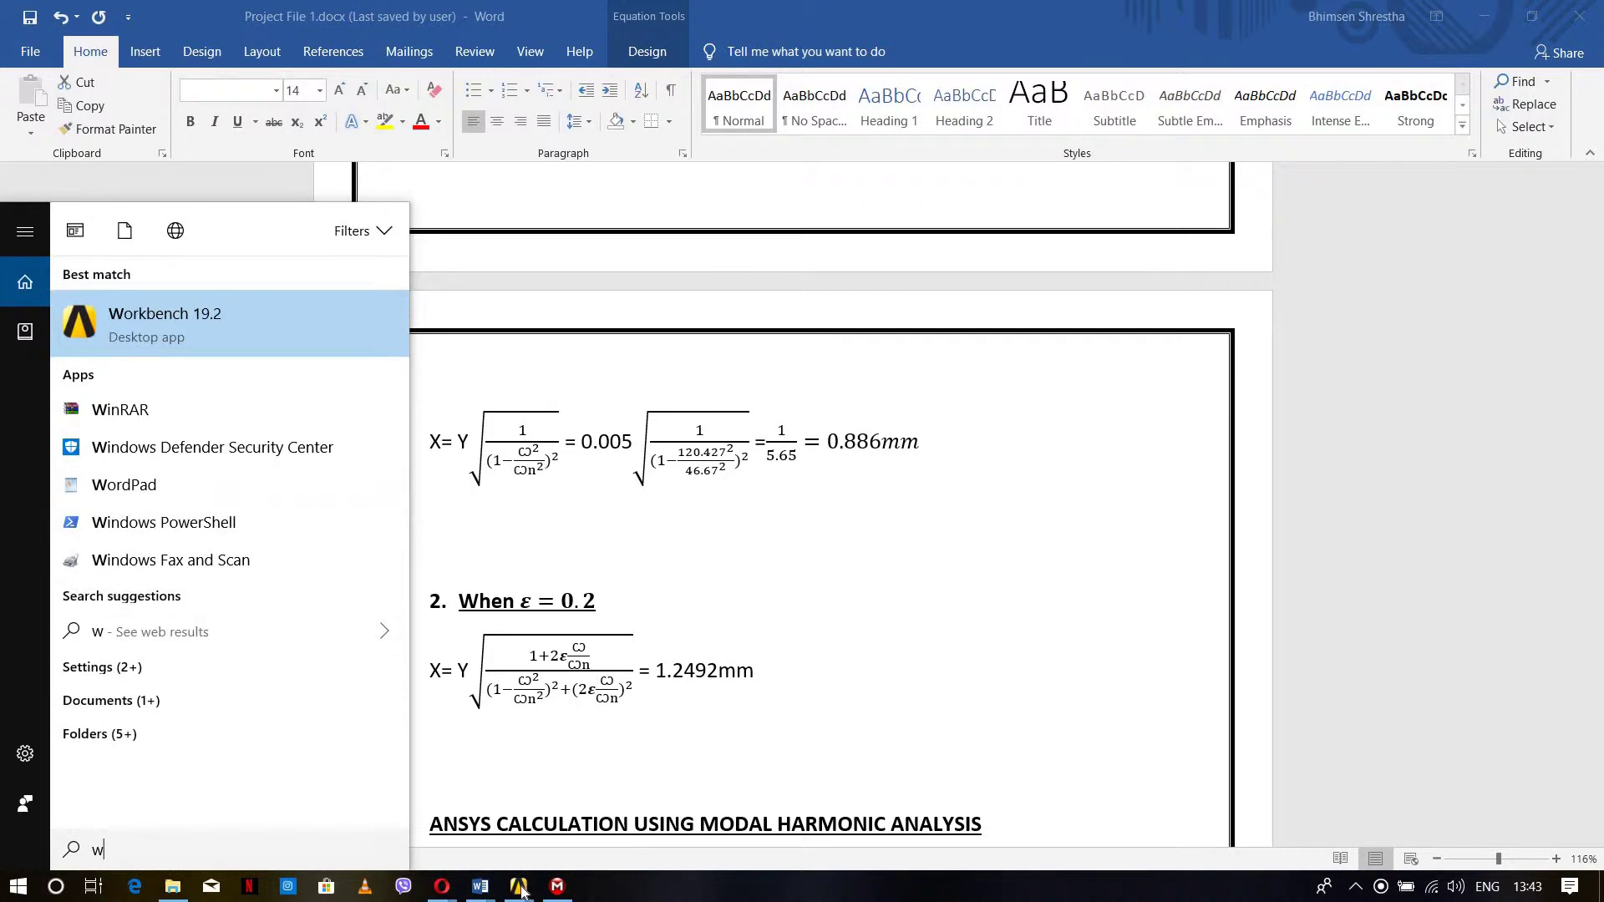
click(518, 886)
click(421, 835)
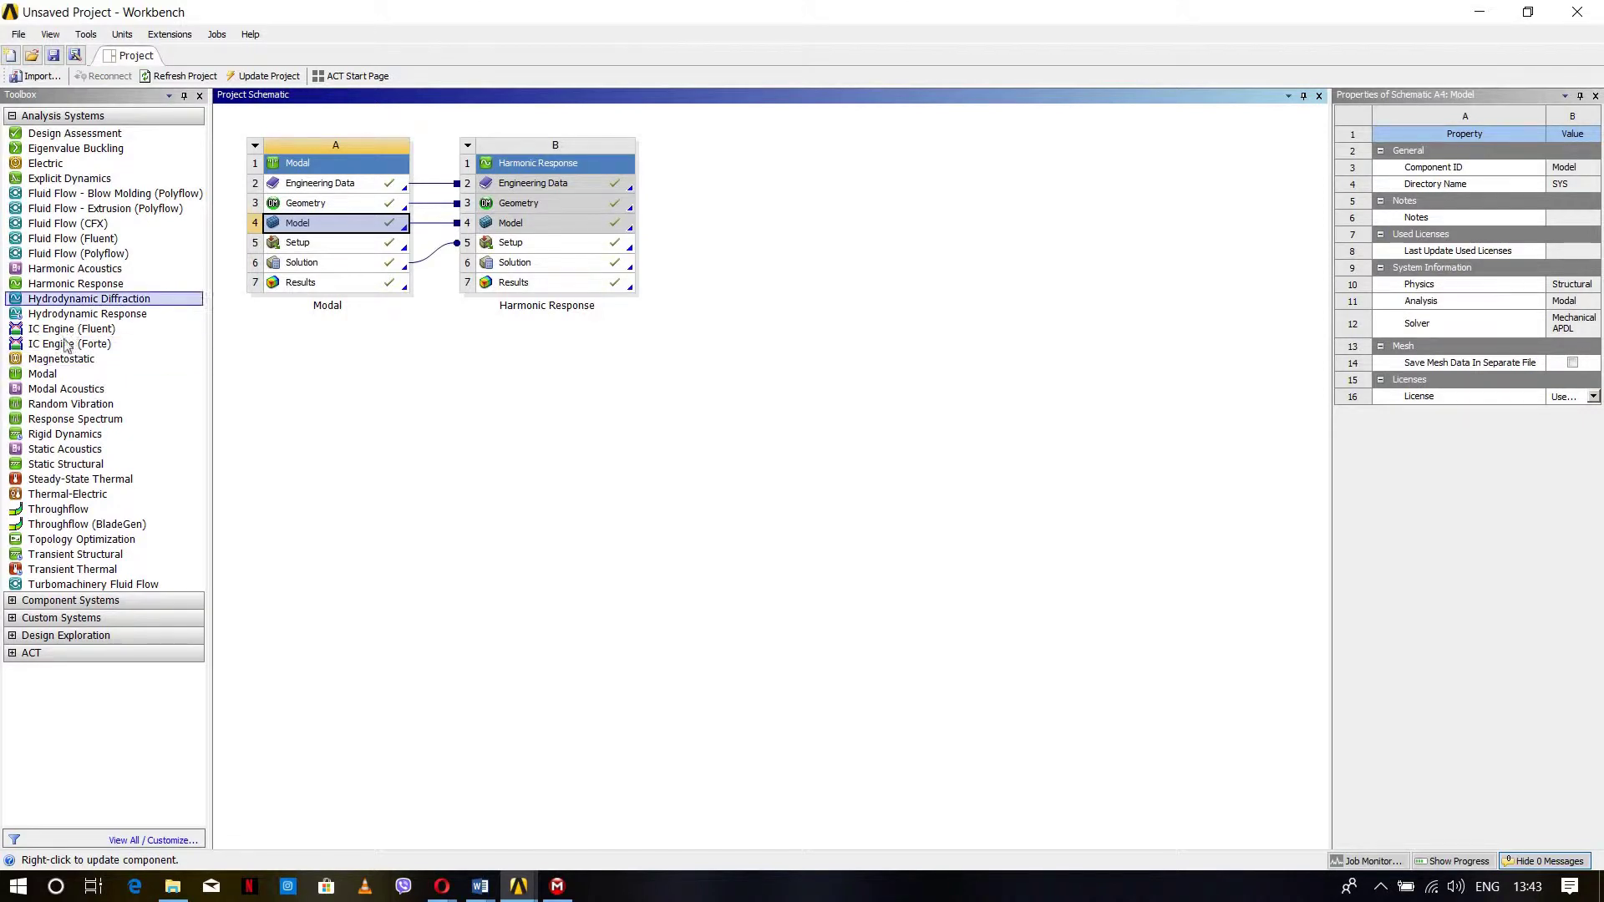
Step: Add Modal system C with a Harmonic Response system D linked to its solution
drag(42, 374, 669, 254)
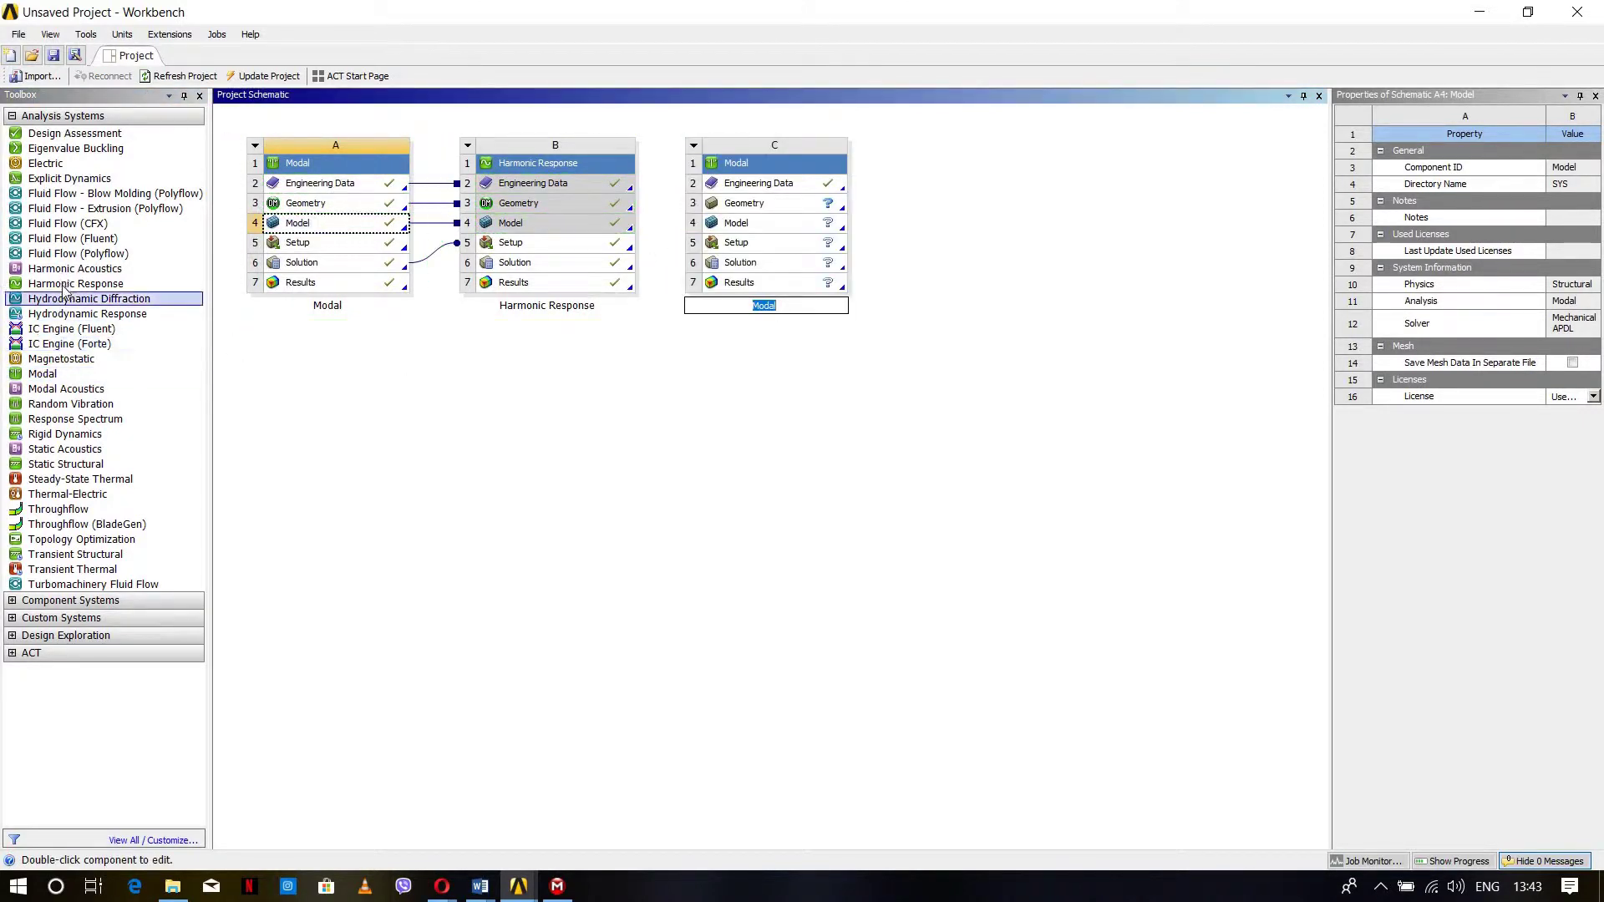
drag(74, 283, 761, 301)
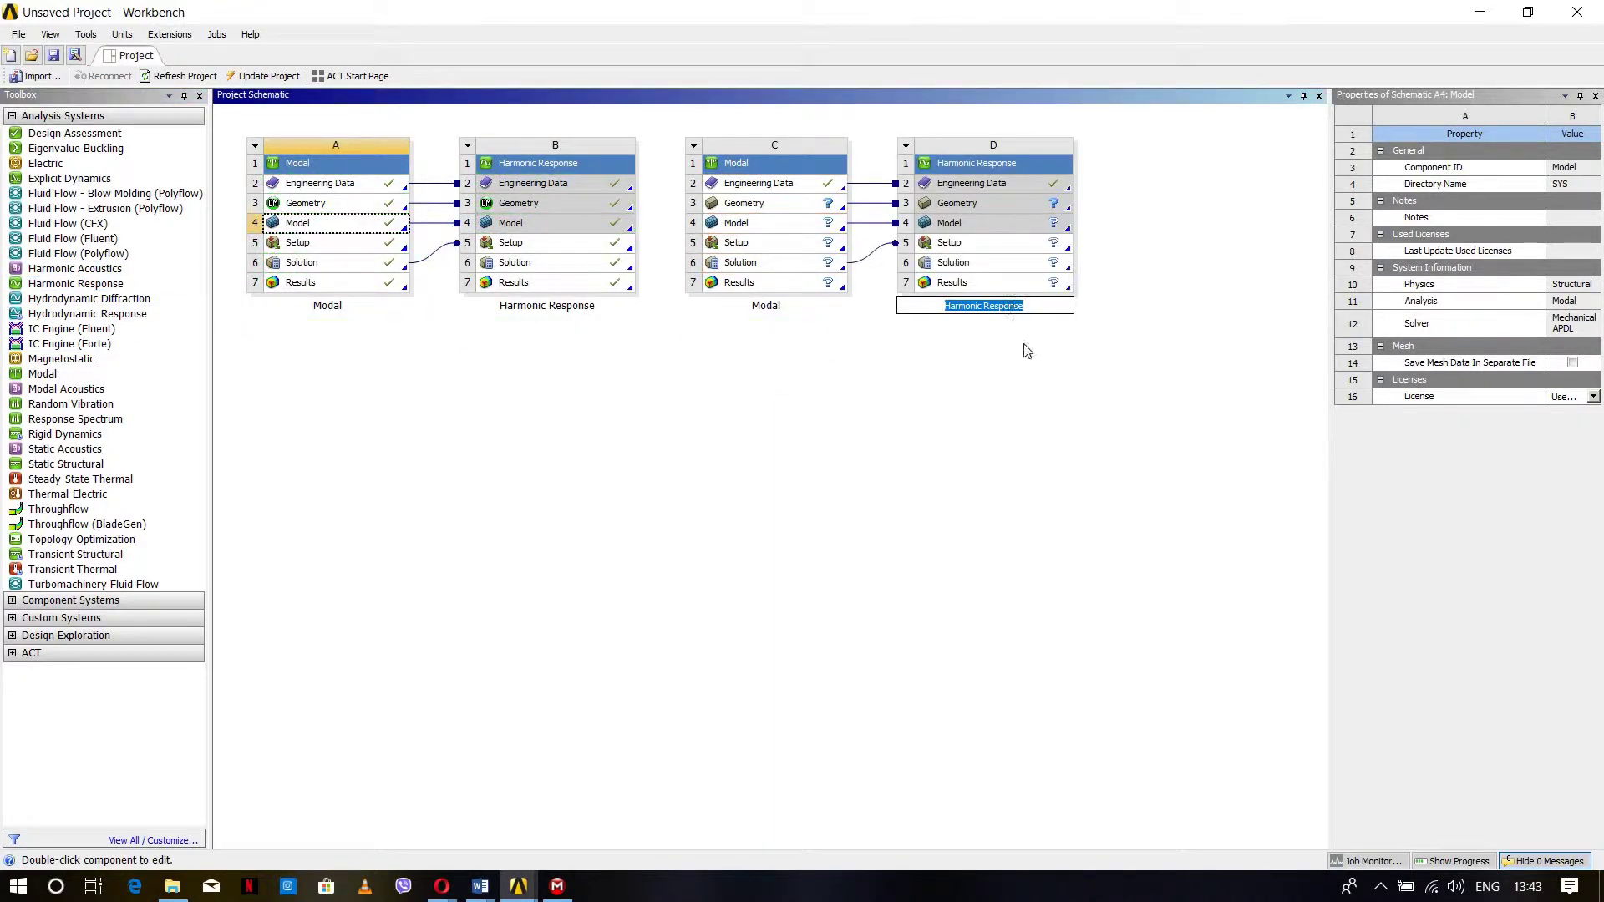
key(Return)
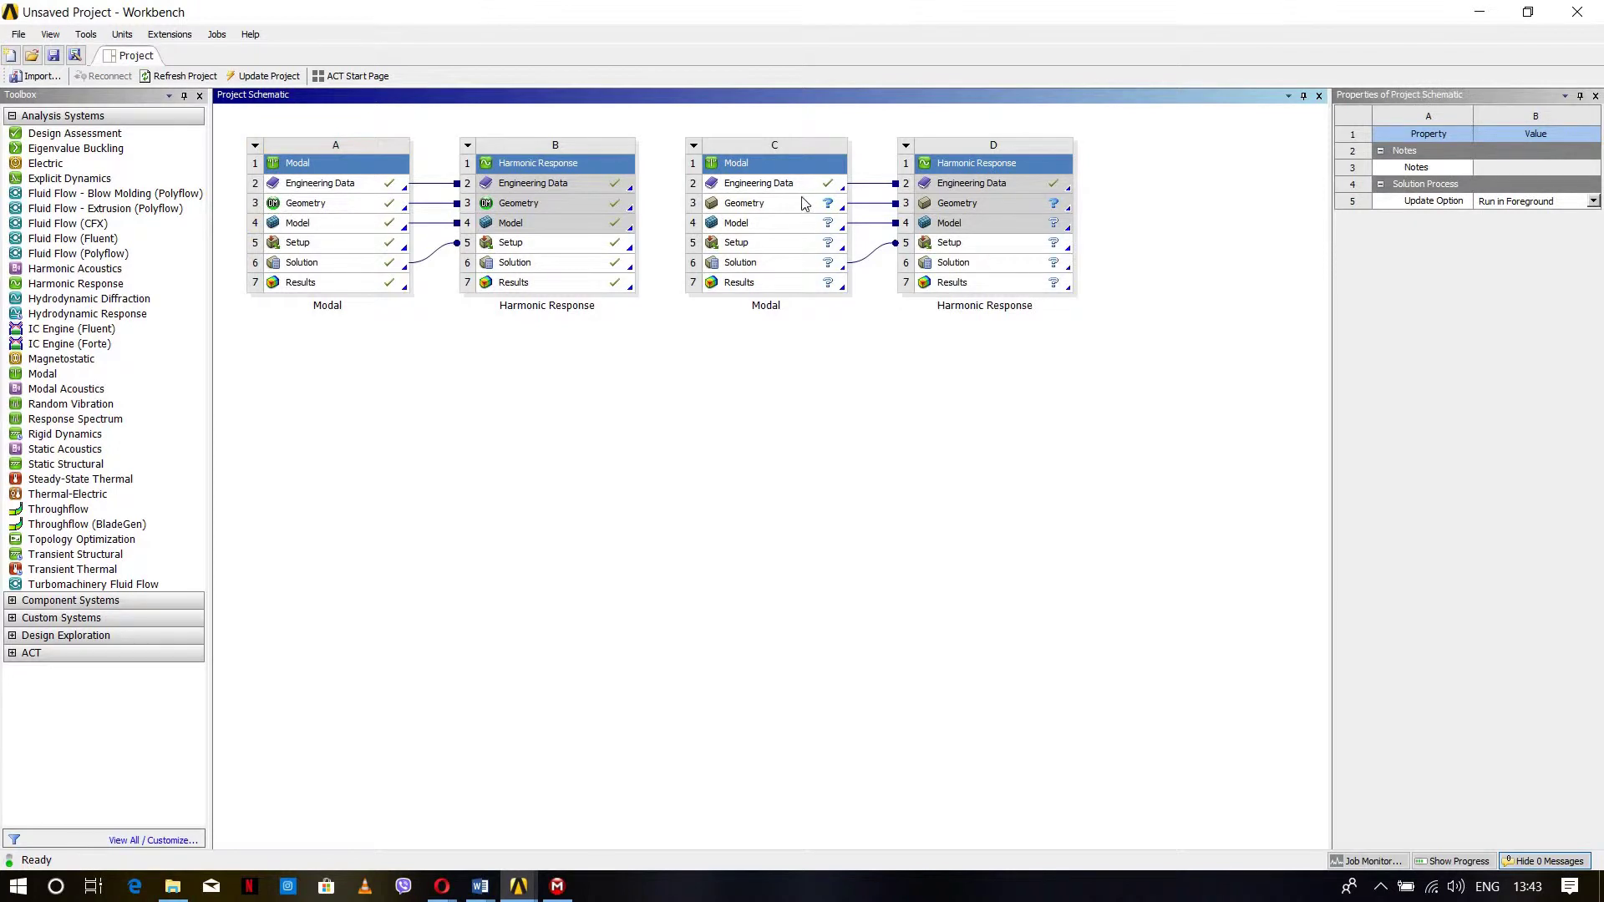
Step: Create new DesignModeler geometry on cell C3 and maximize the DesignModeler window
click(800, 203)
right_click(800, 203)
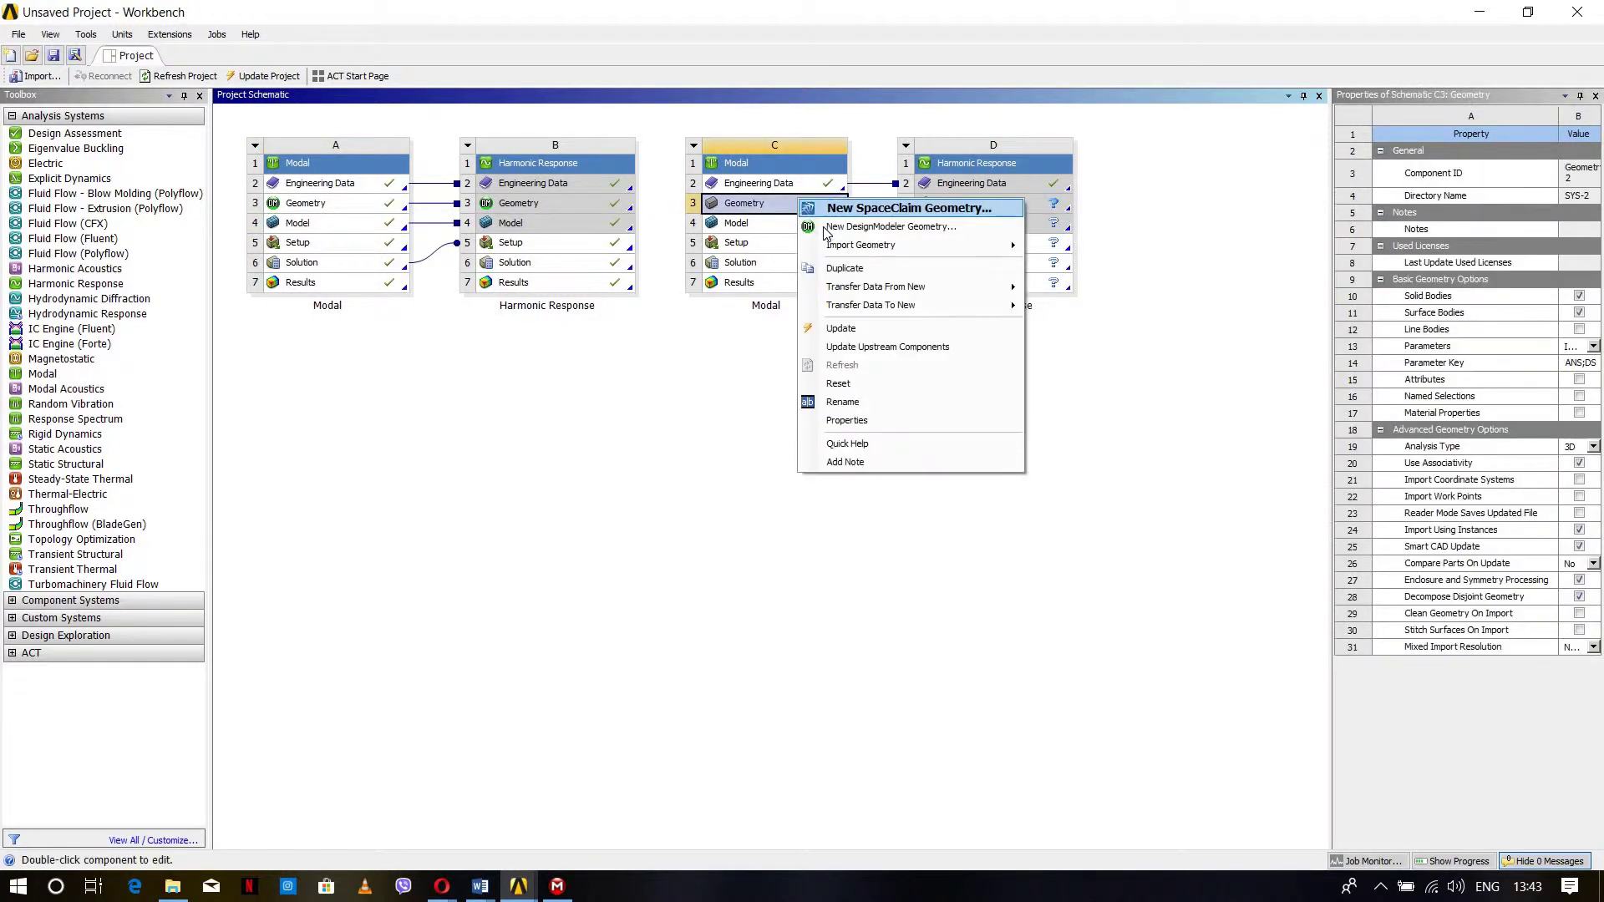
click(825, 227)
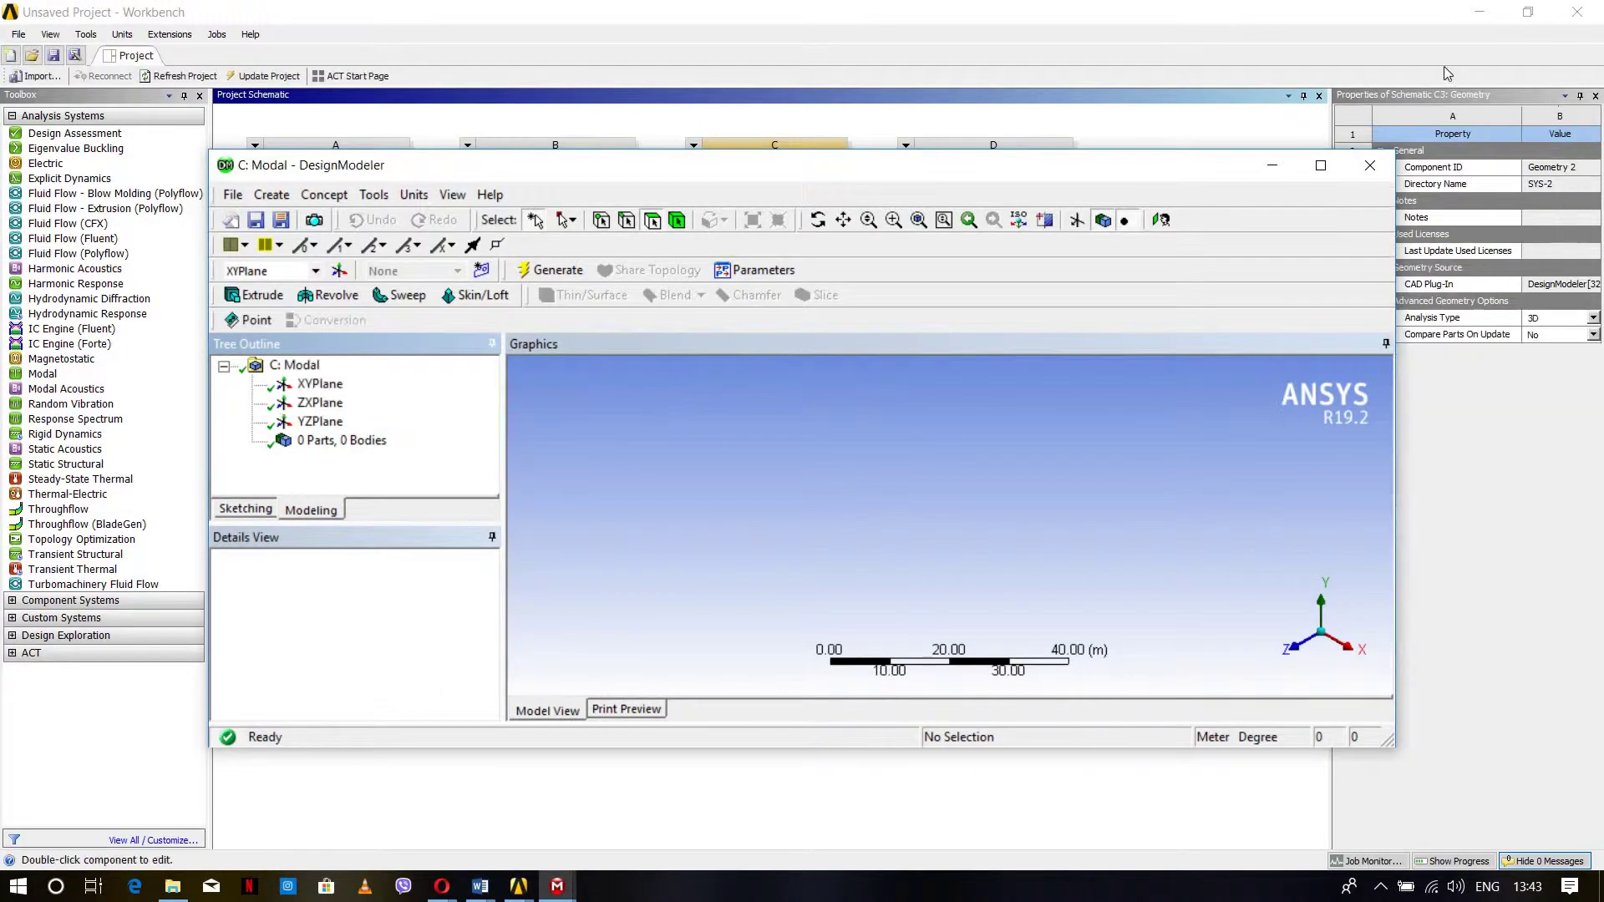
click(1321, 164)
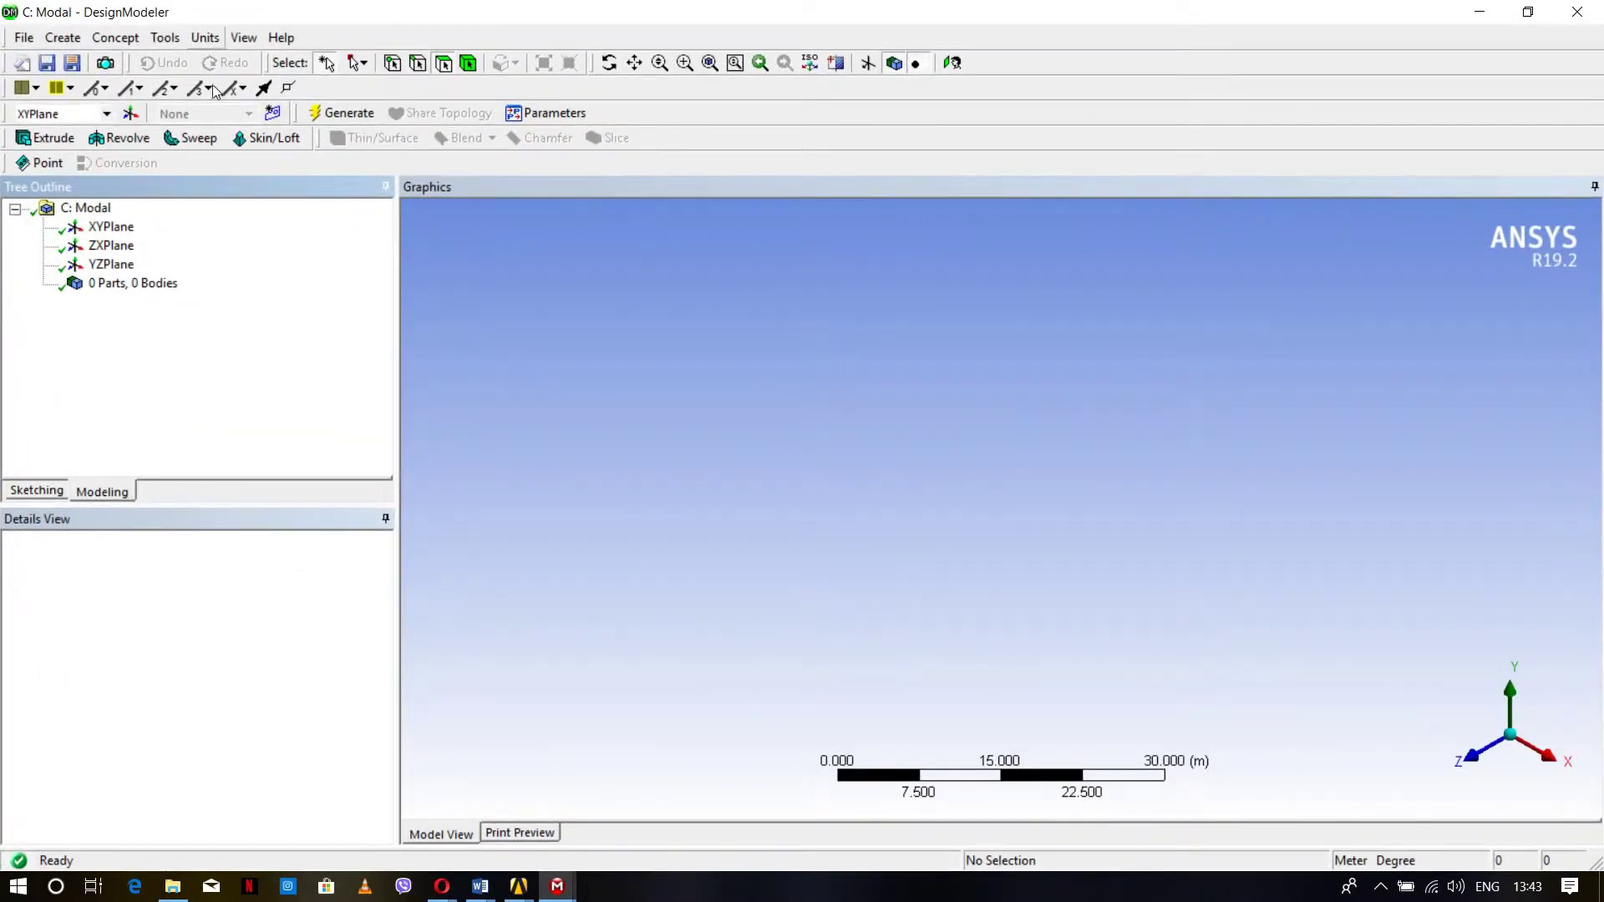
Step: Set the length units to Millimeter and select the XYPlane
click(205, 38)
click(243, 103)
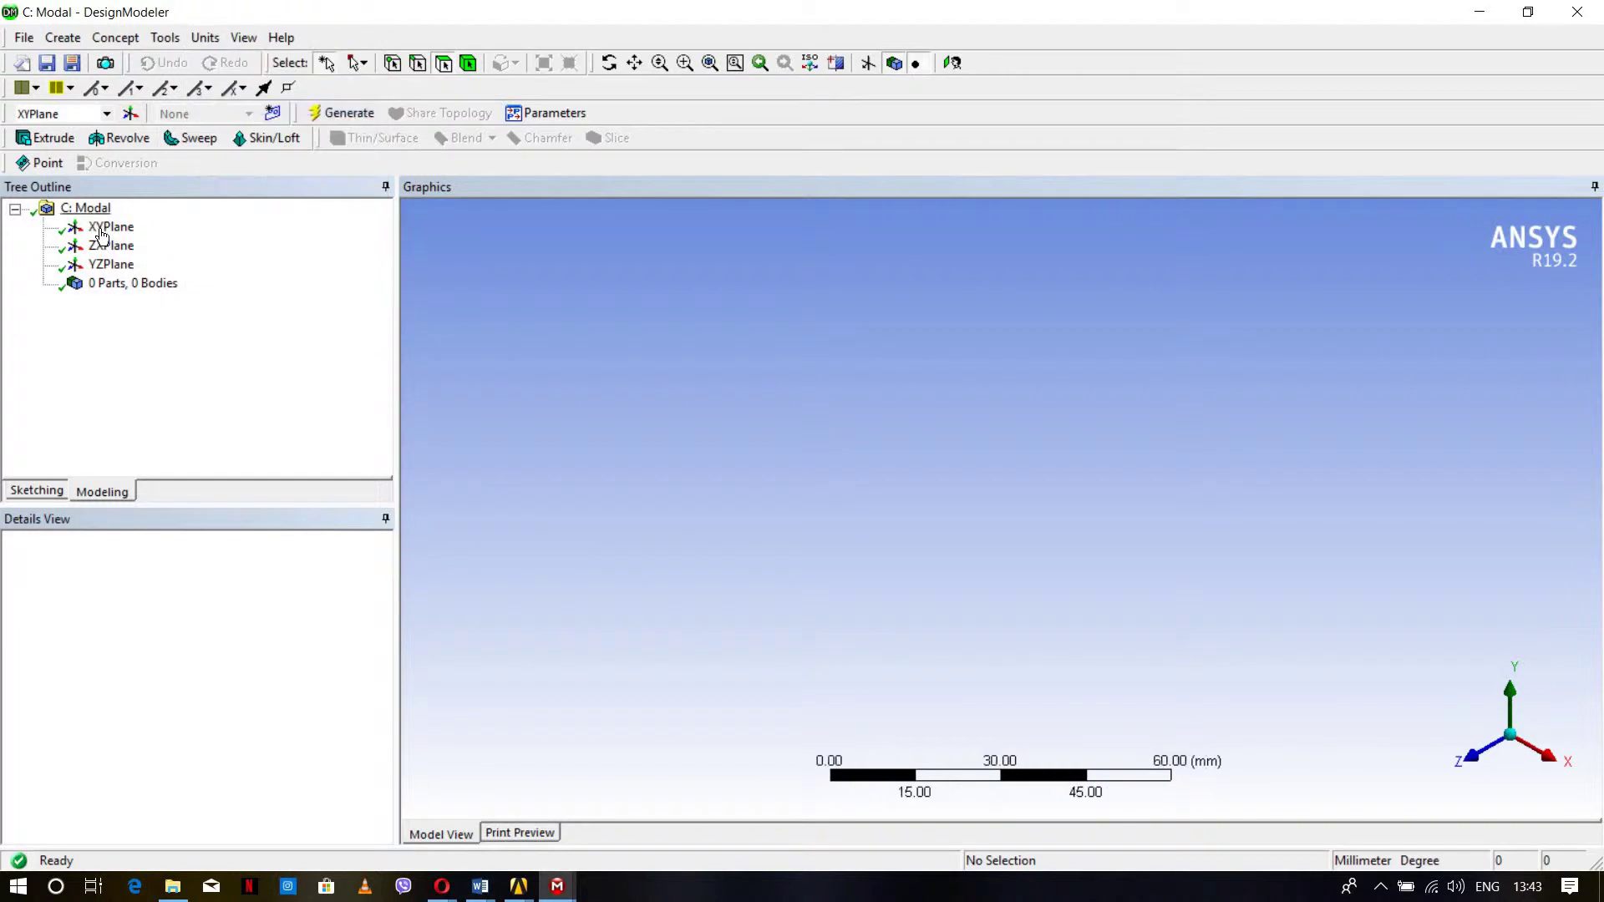
click(100, 234)
right_click(110, 228)
Step: Look at the XYPlane and sketch a rectangle from the origin to a point below-right
click(146, 237)
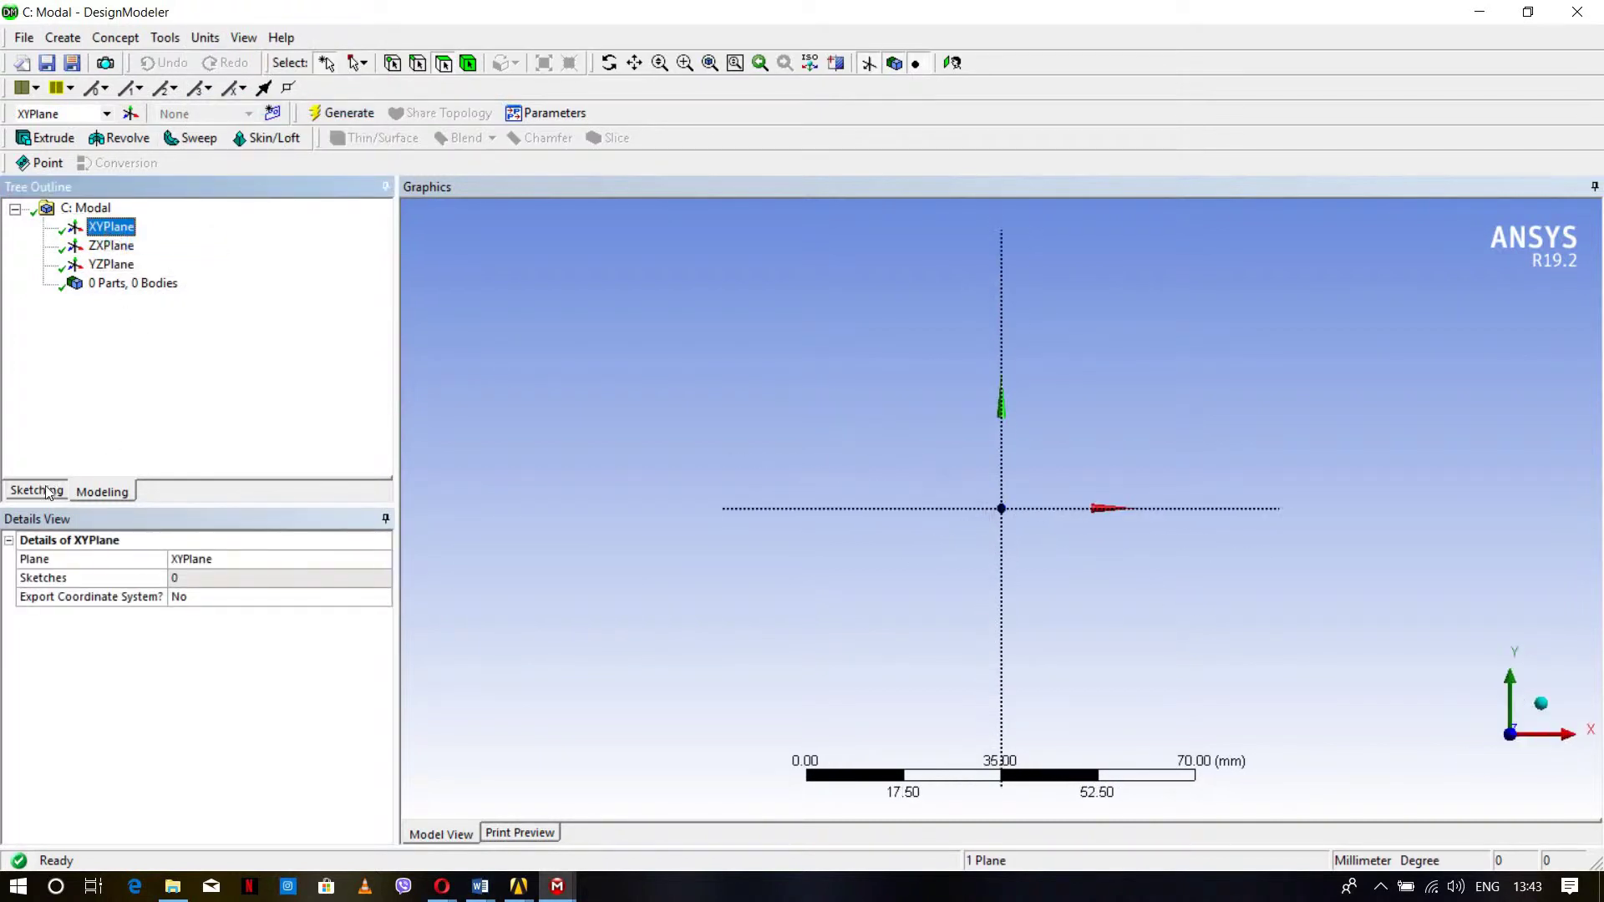
click(37, 490)
click(56, 330)
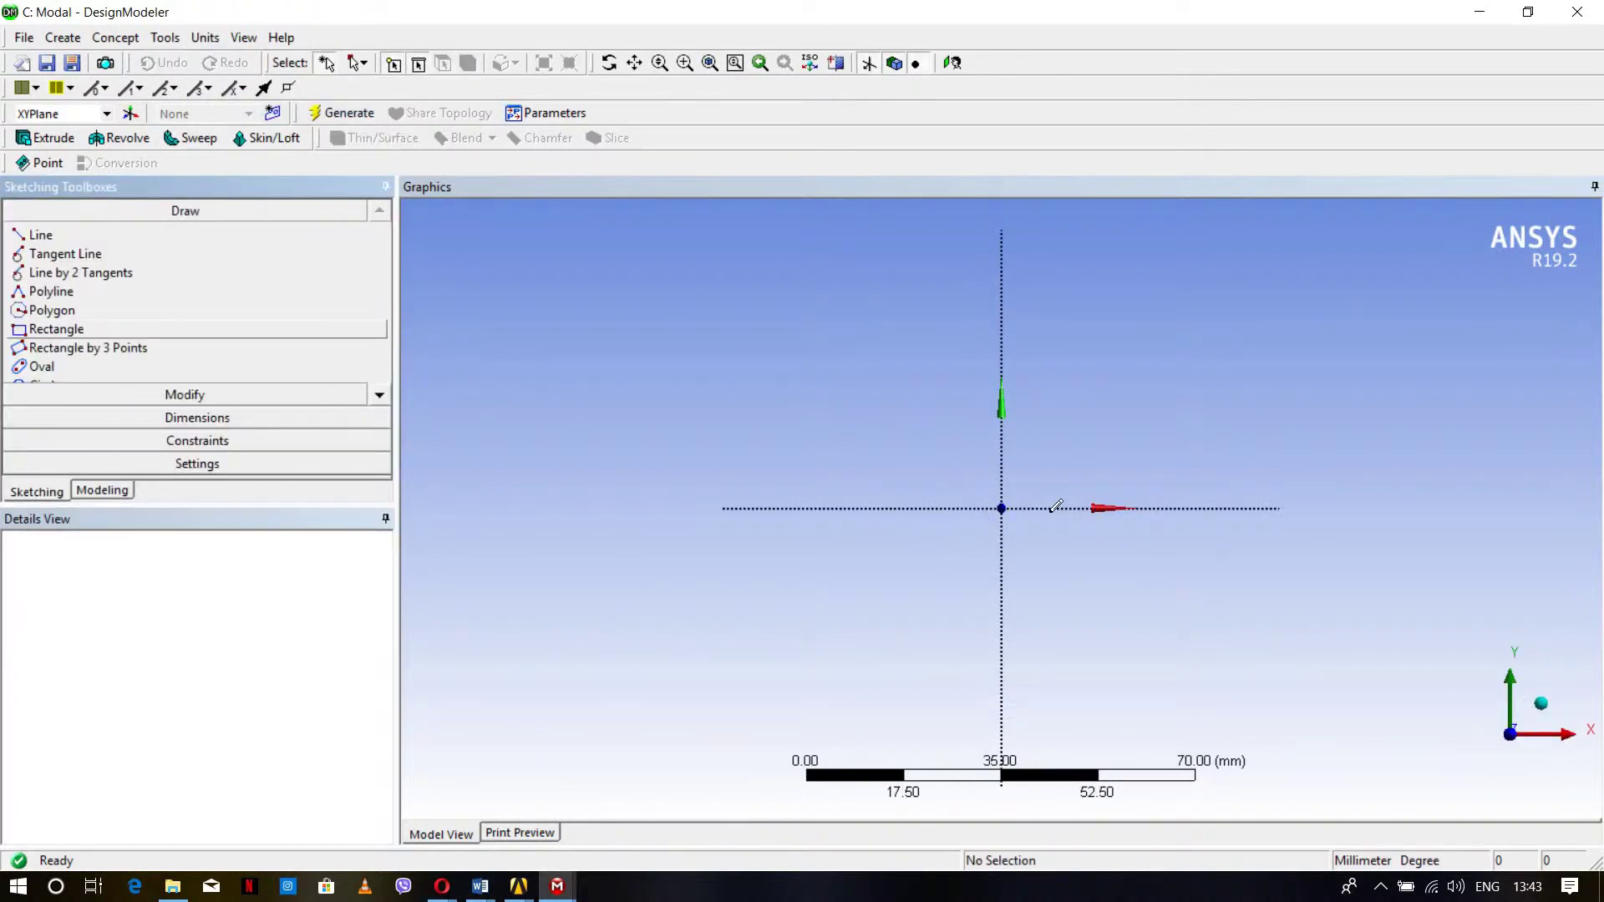
click(1167, 667)
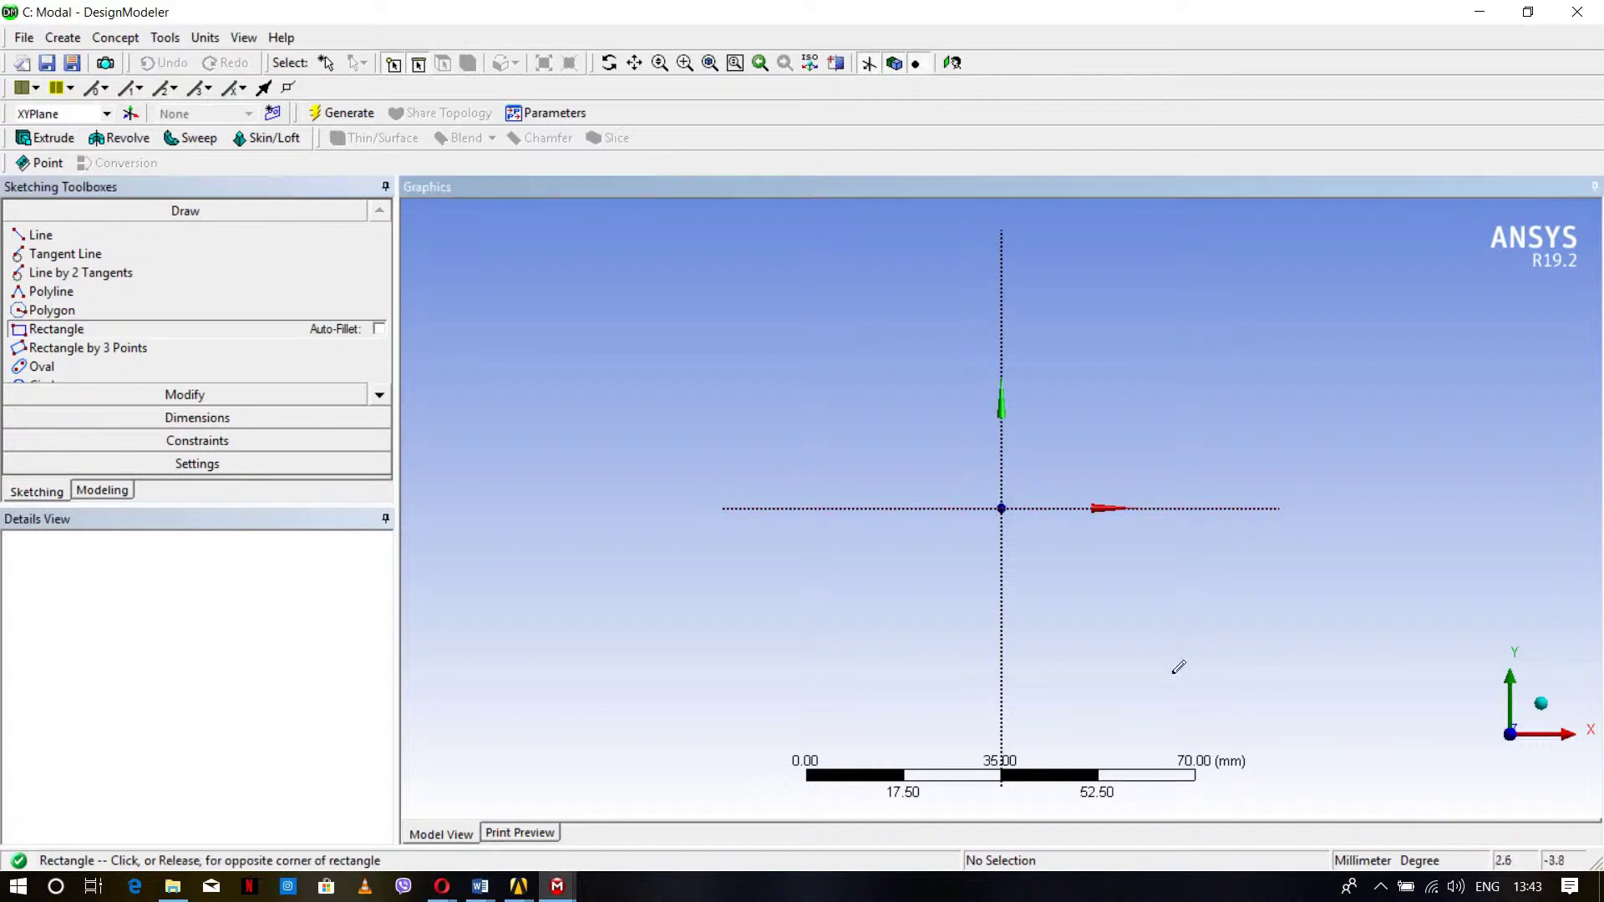
click(1171, 673)
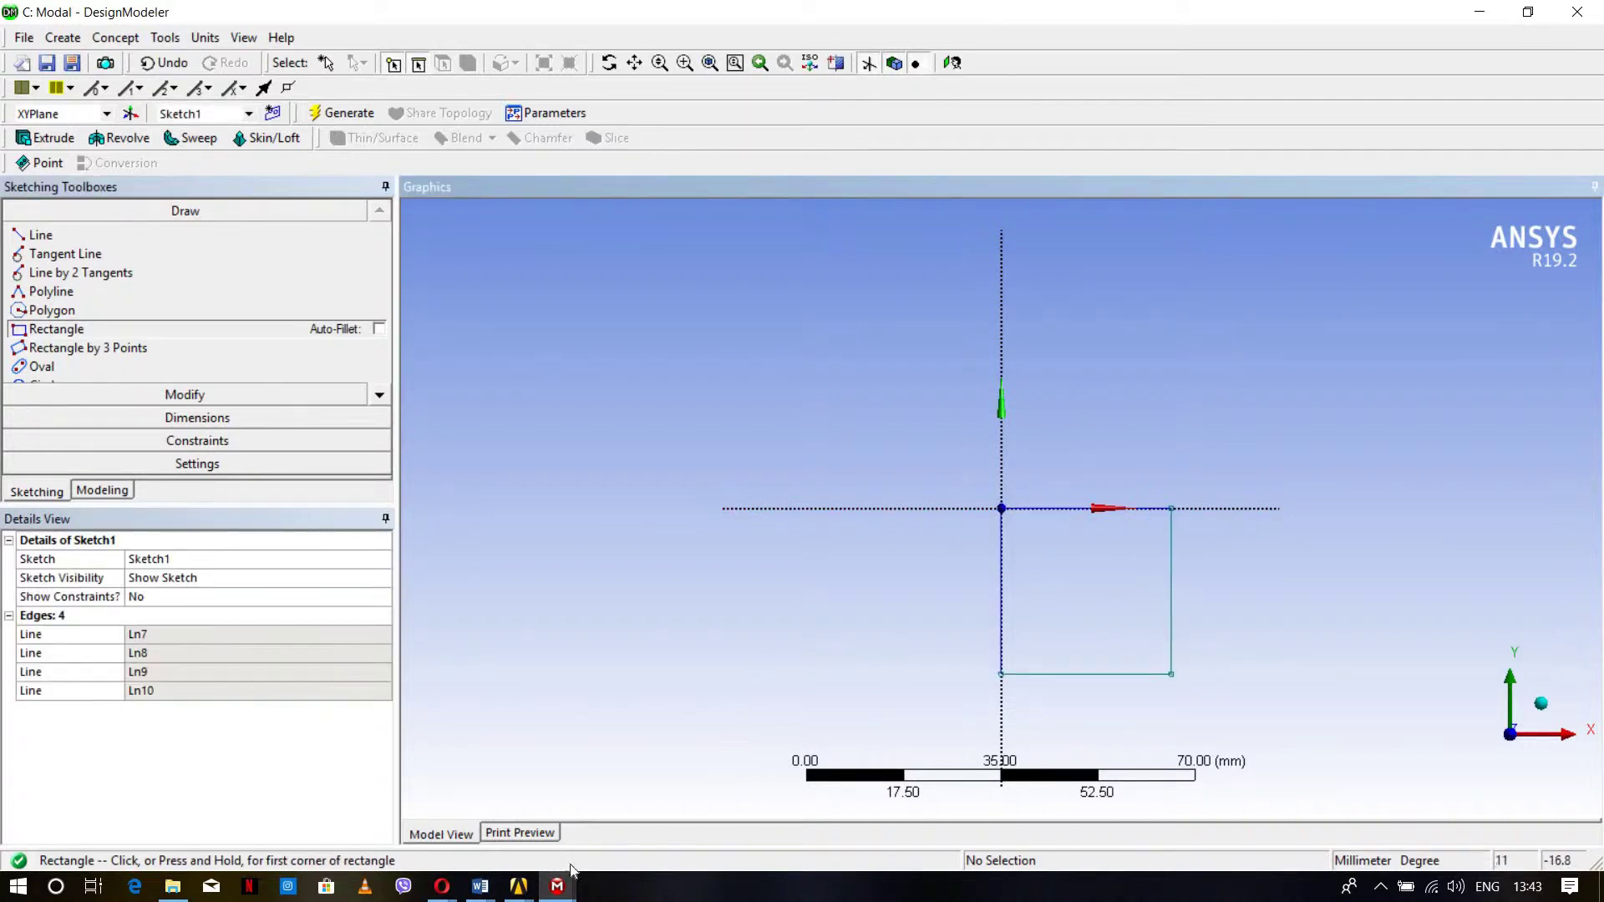
Step: Check the cube side length in the Word calculations document, then return to DesignModeler
click(350, 800)
scroll(599, 587, down, 5)
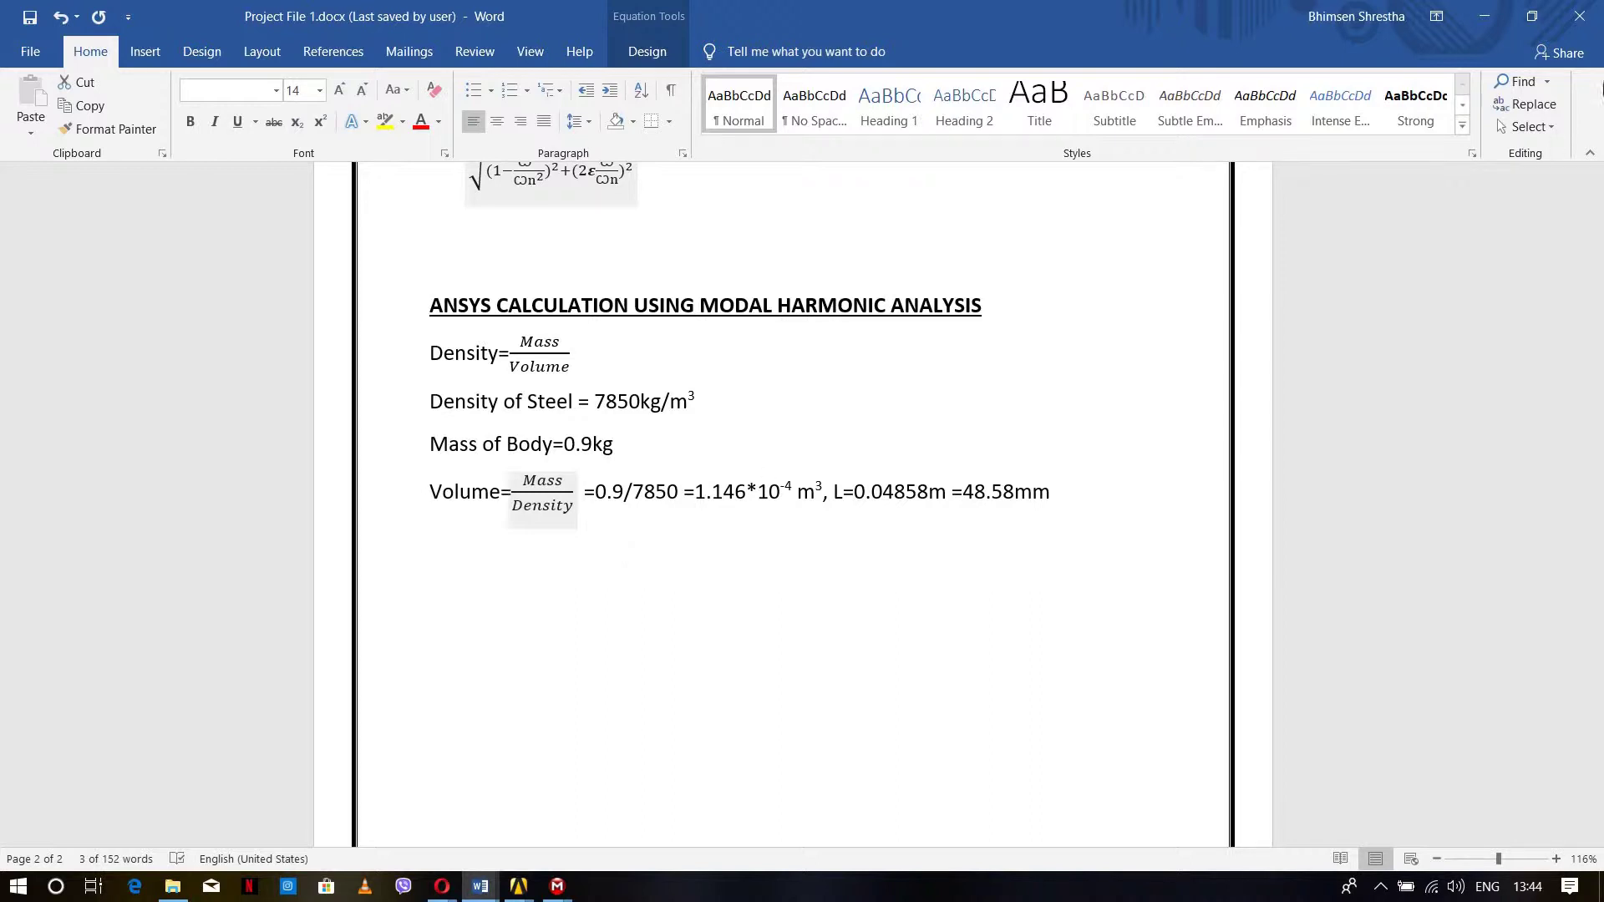
key(alt+Tab)
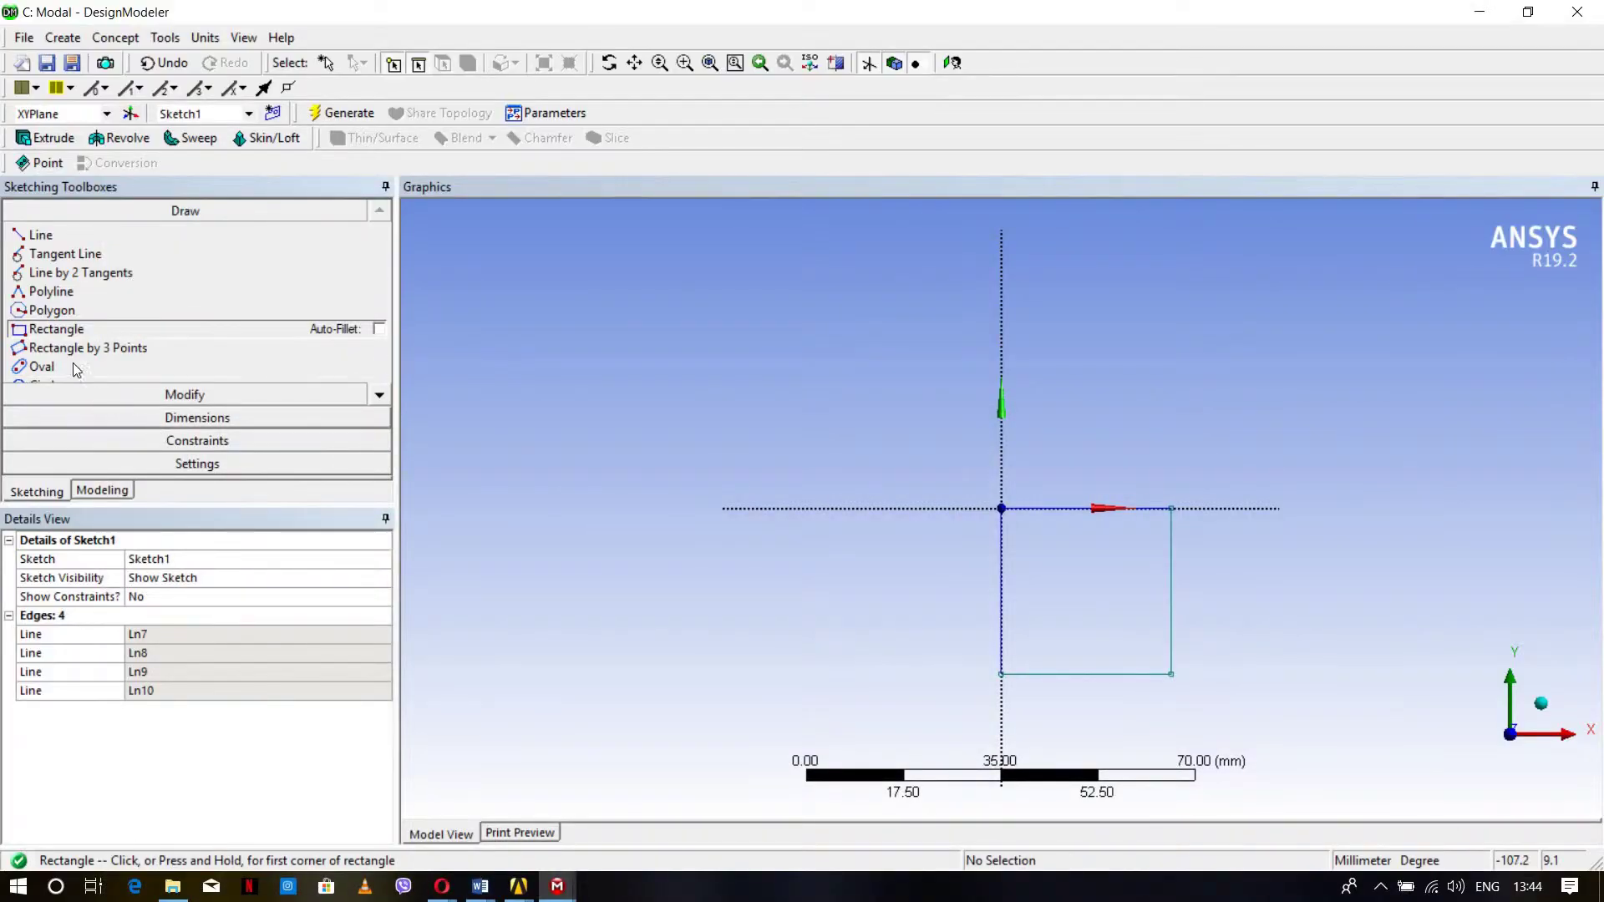
Step: Add semi-automatic dimensions L1 and L2 and set both to 48.58 mm
click(70, 420)
click(69, 420)
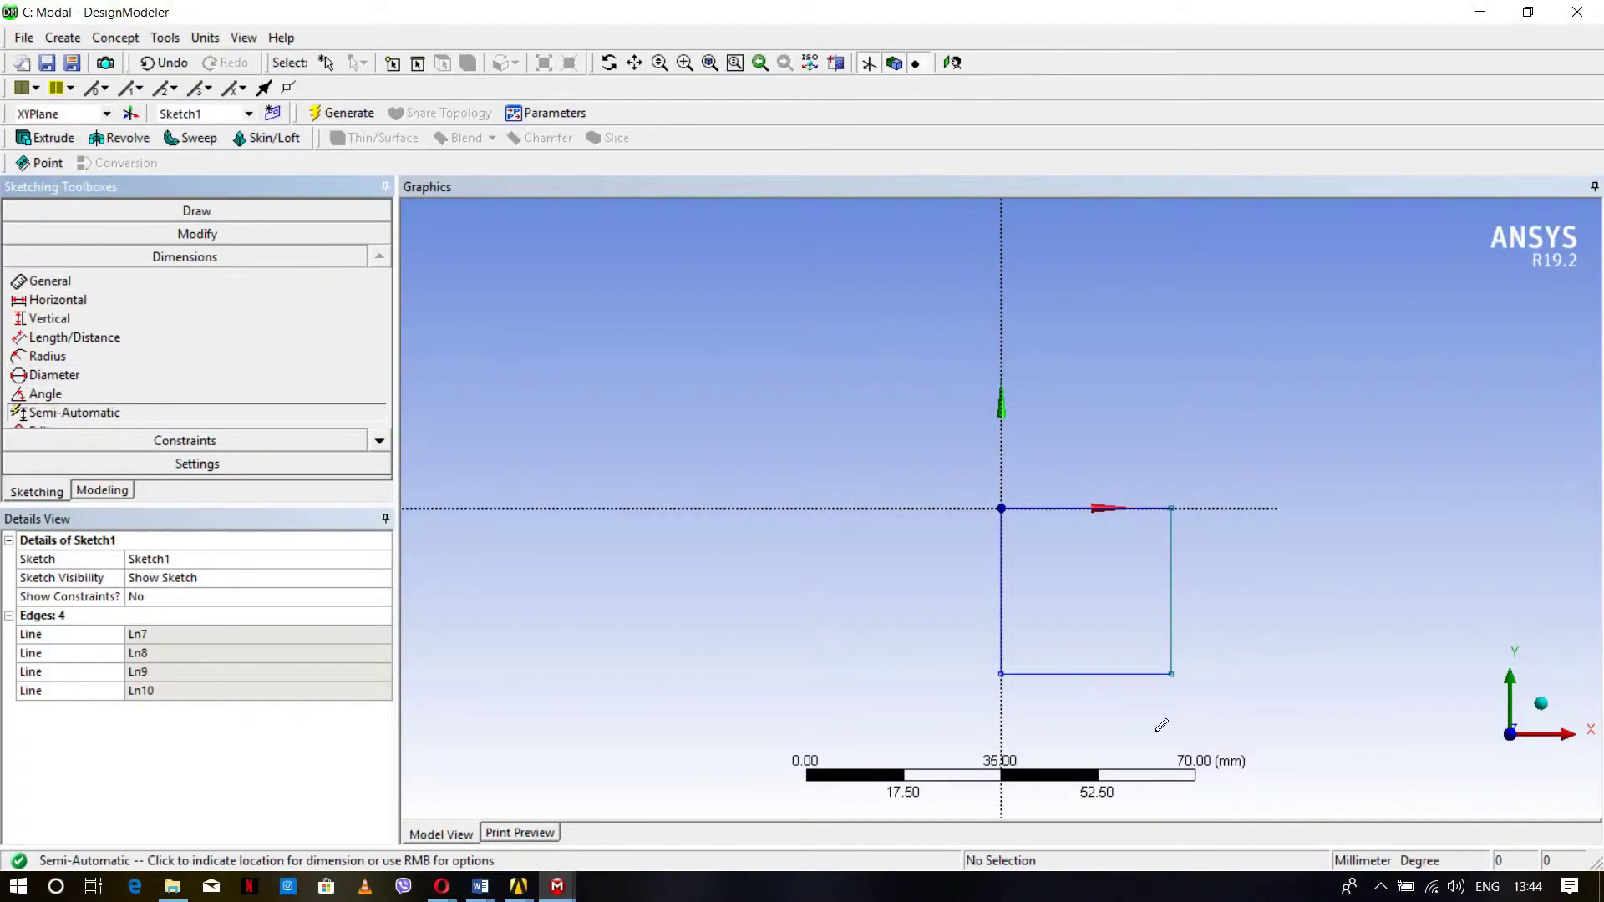
click(208, 633)
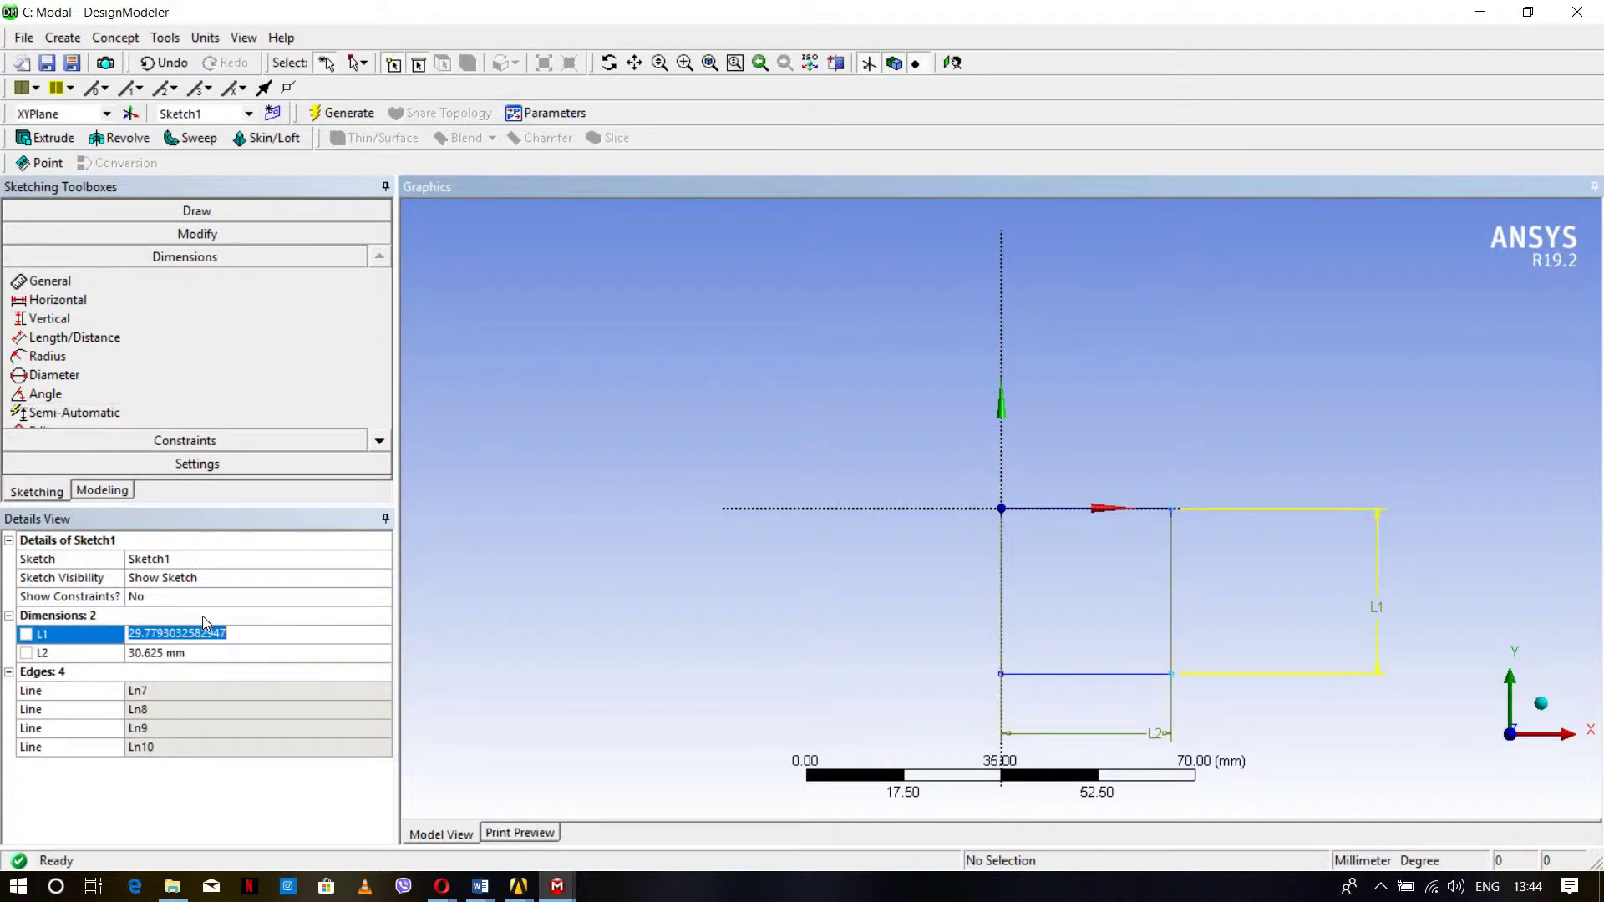
text(48)
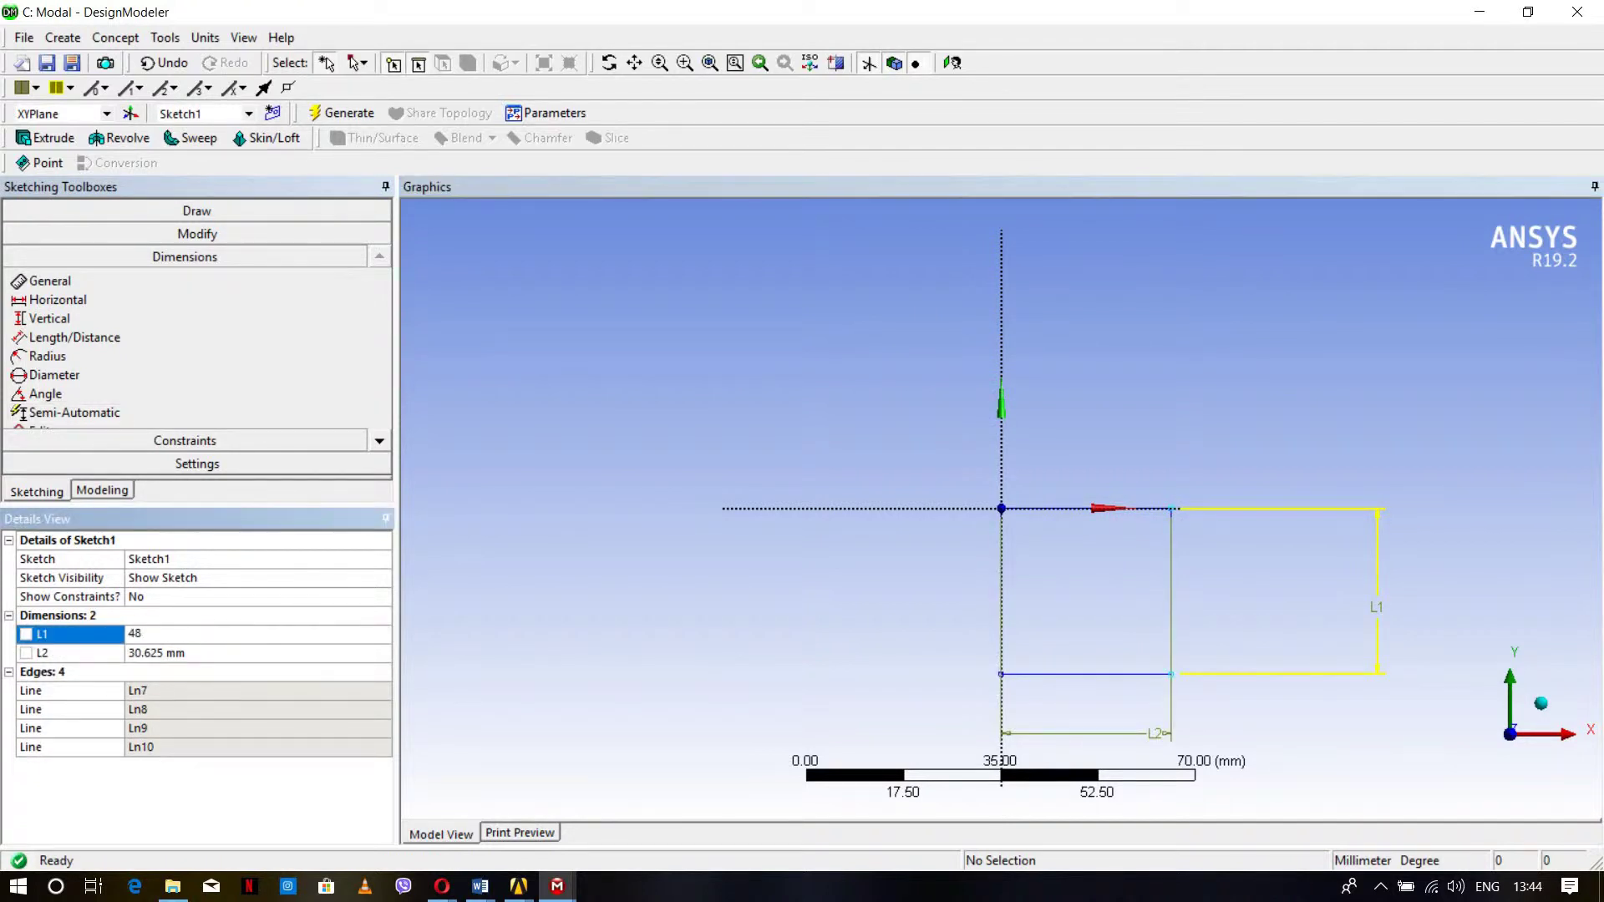
text(.58)
key(Return)
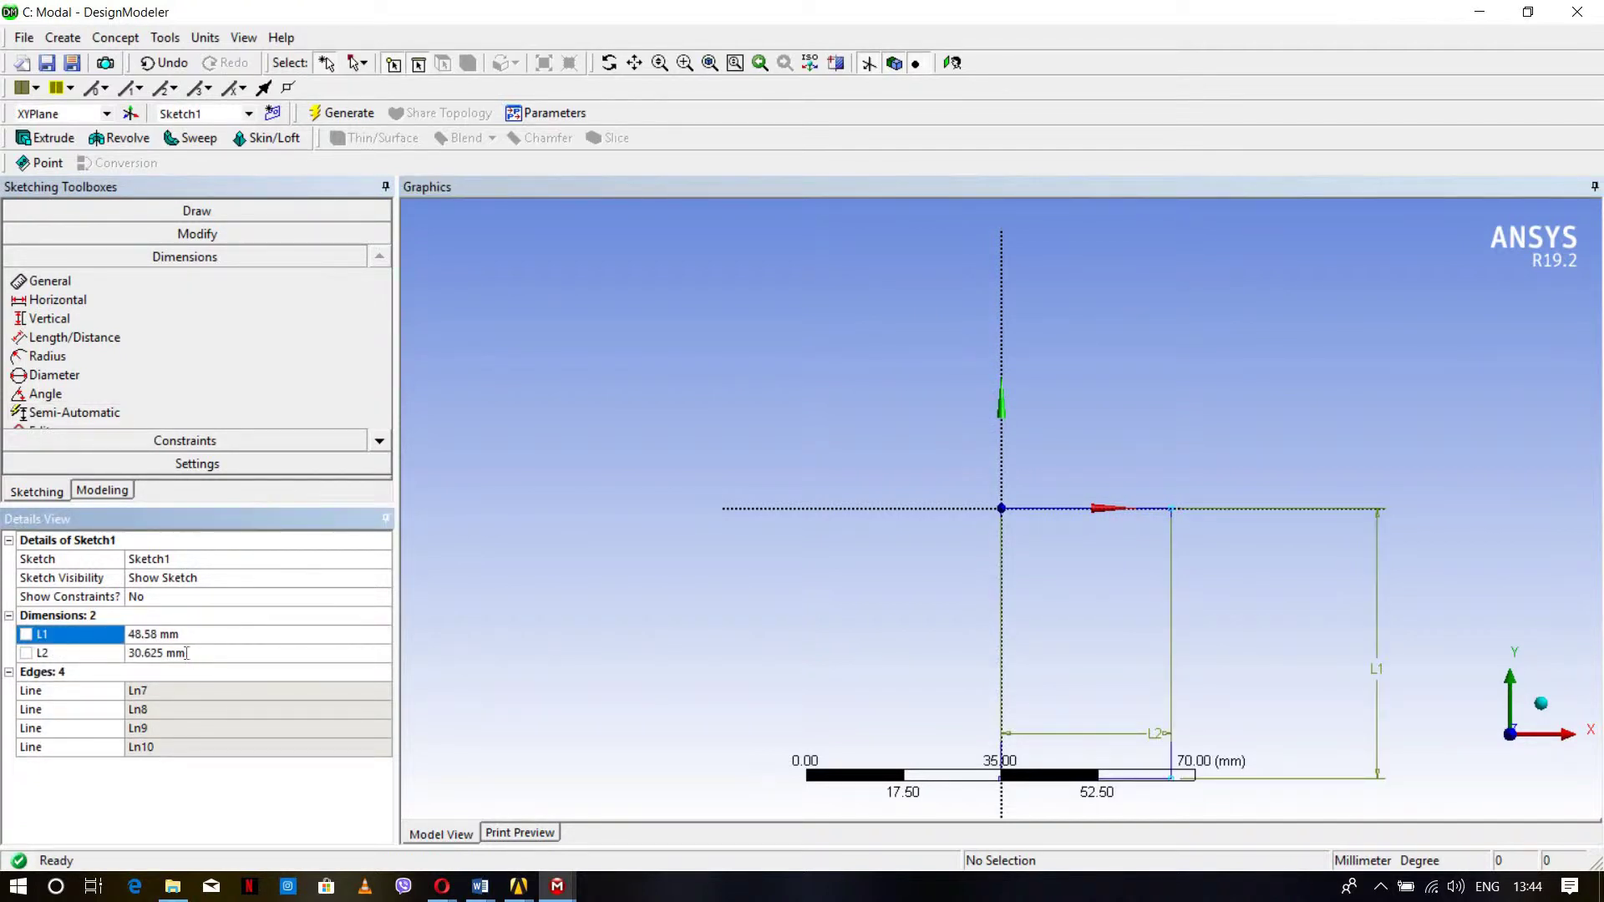
click(189, 652)
text(48.58)
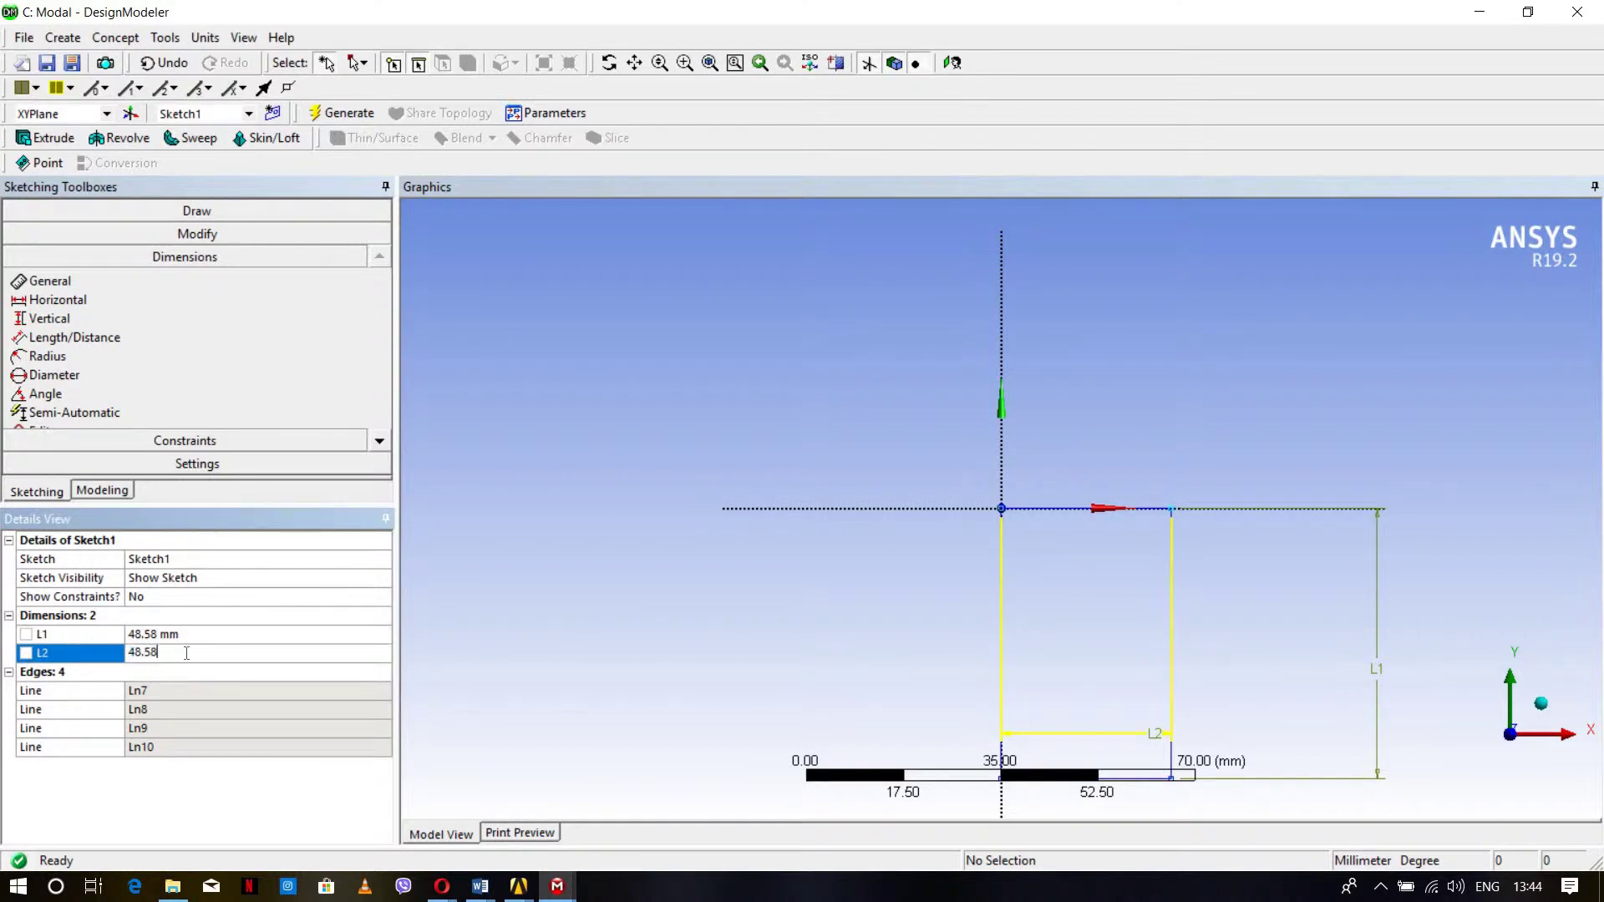
key(Return)
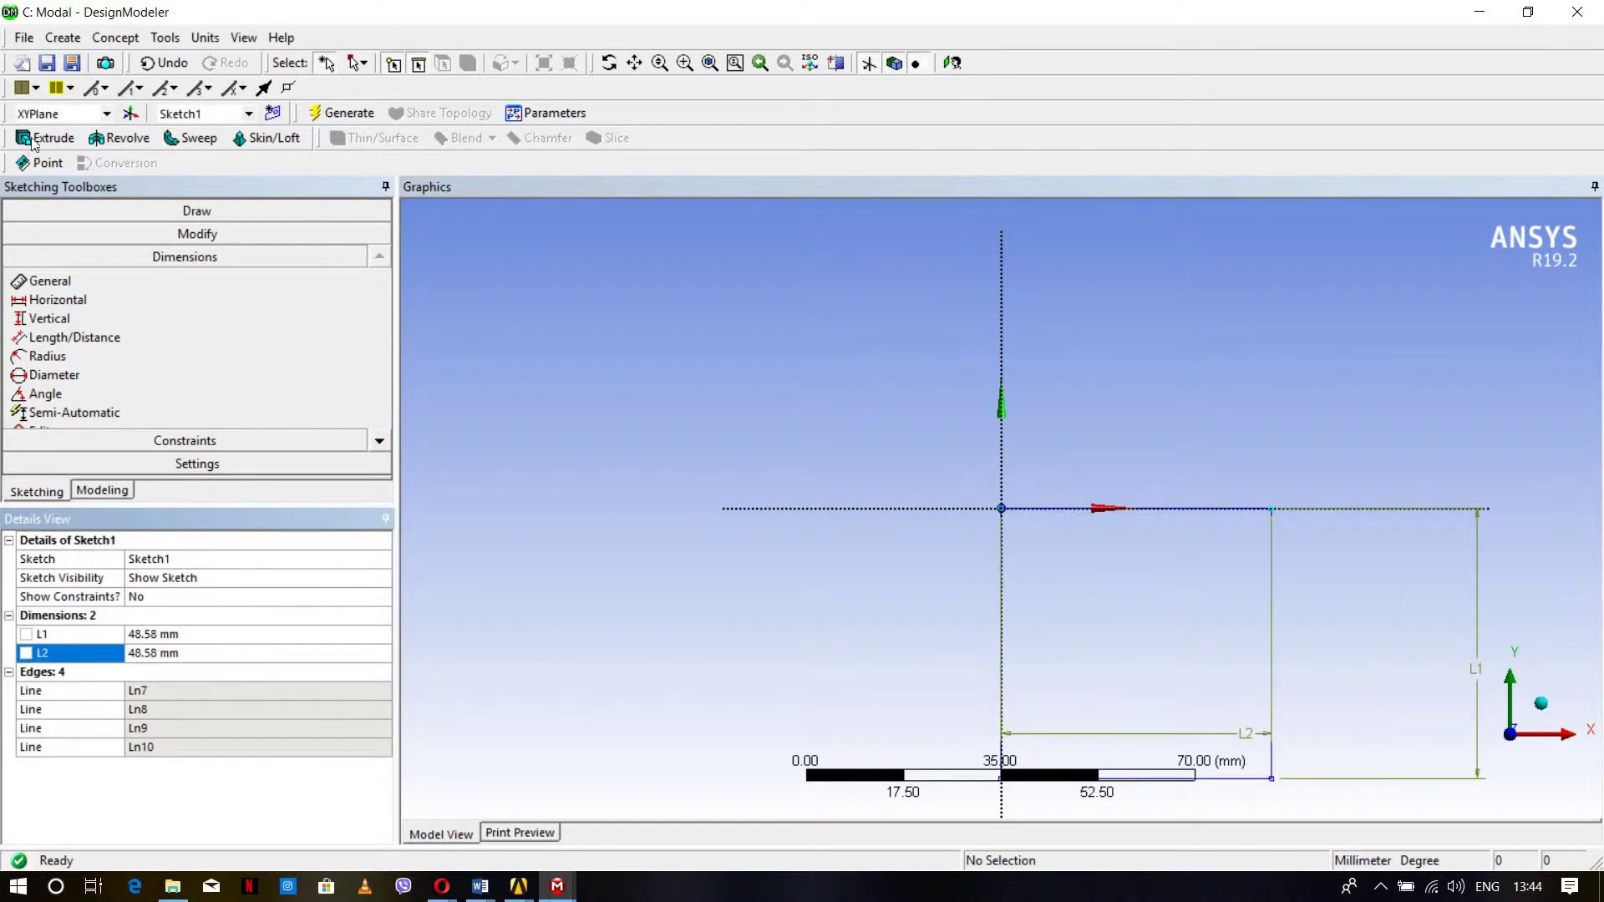
click(84, 113)
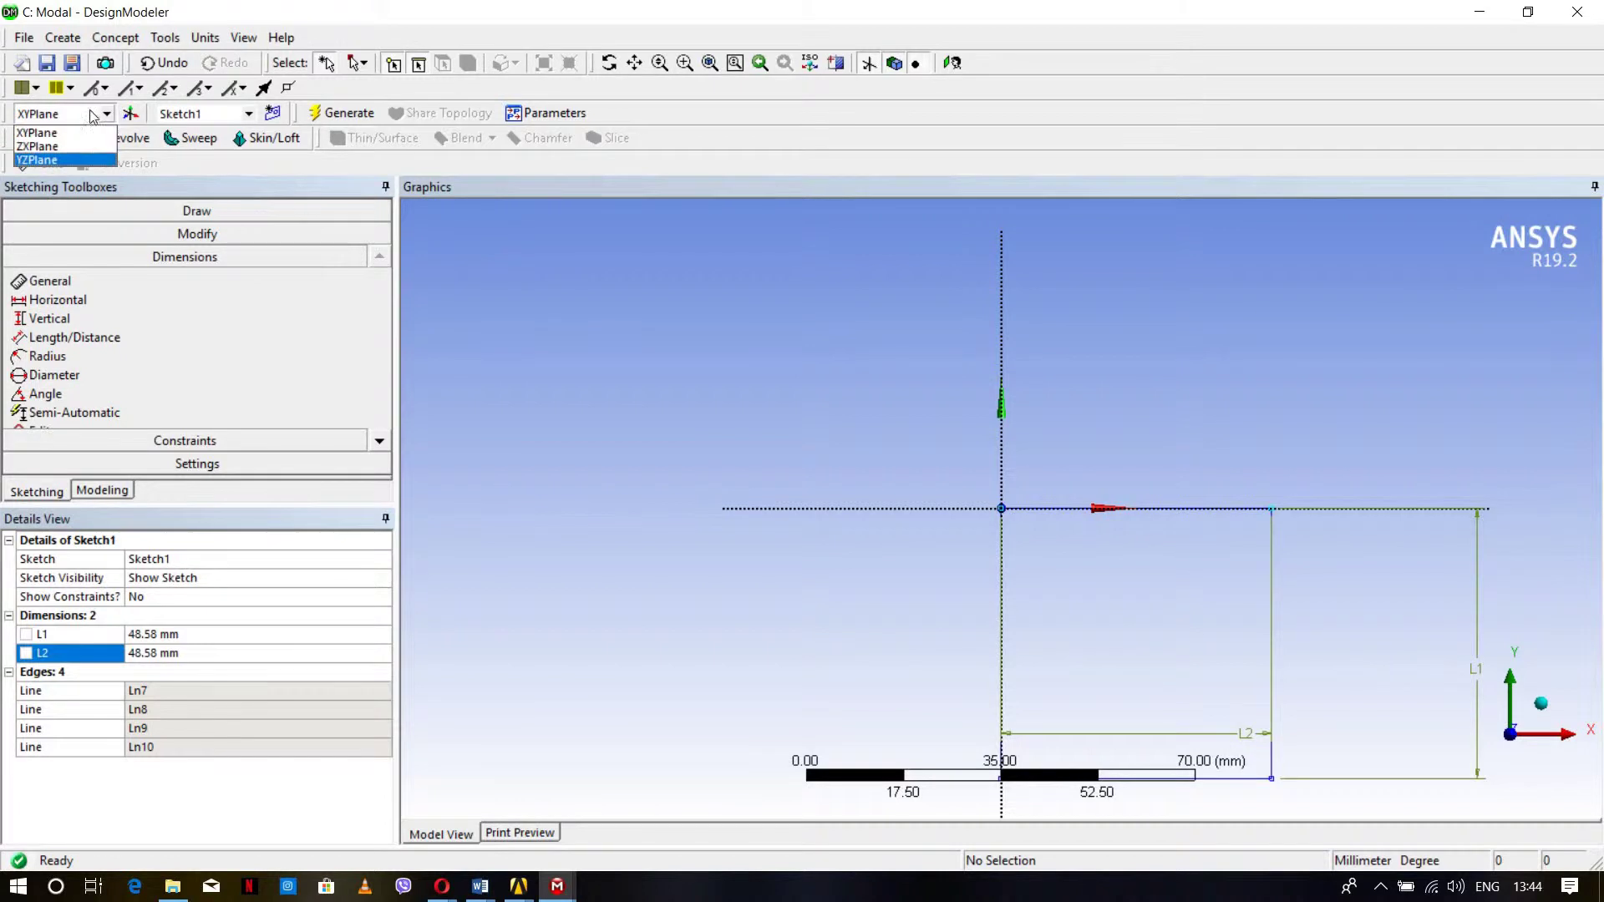
Step: Delete the accidentally created Point1 feature, keeping XYPlane active
click(57, 126)
click(42, 163)
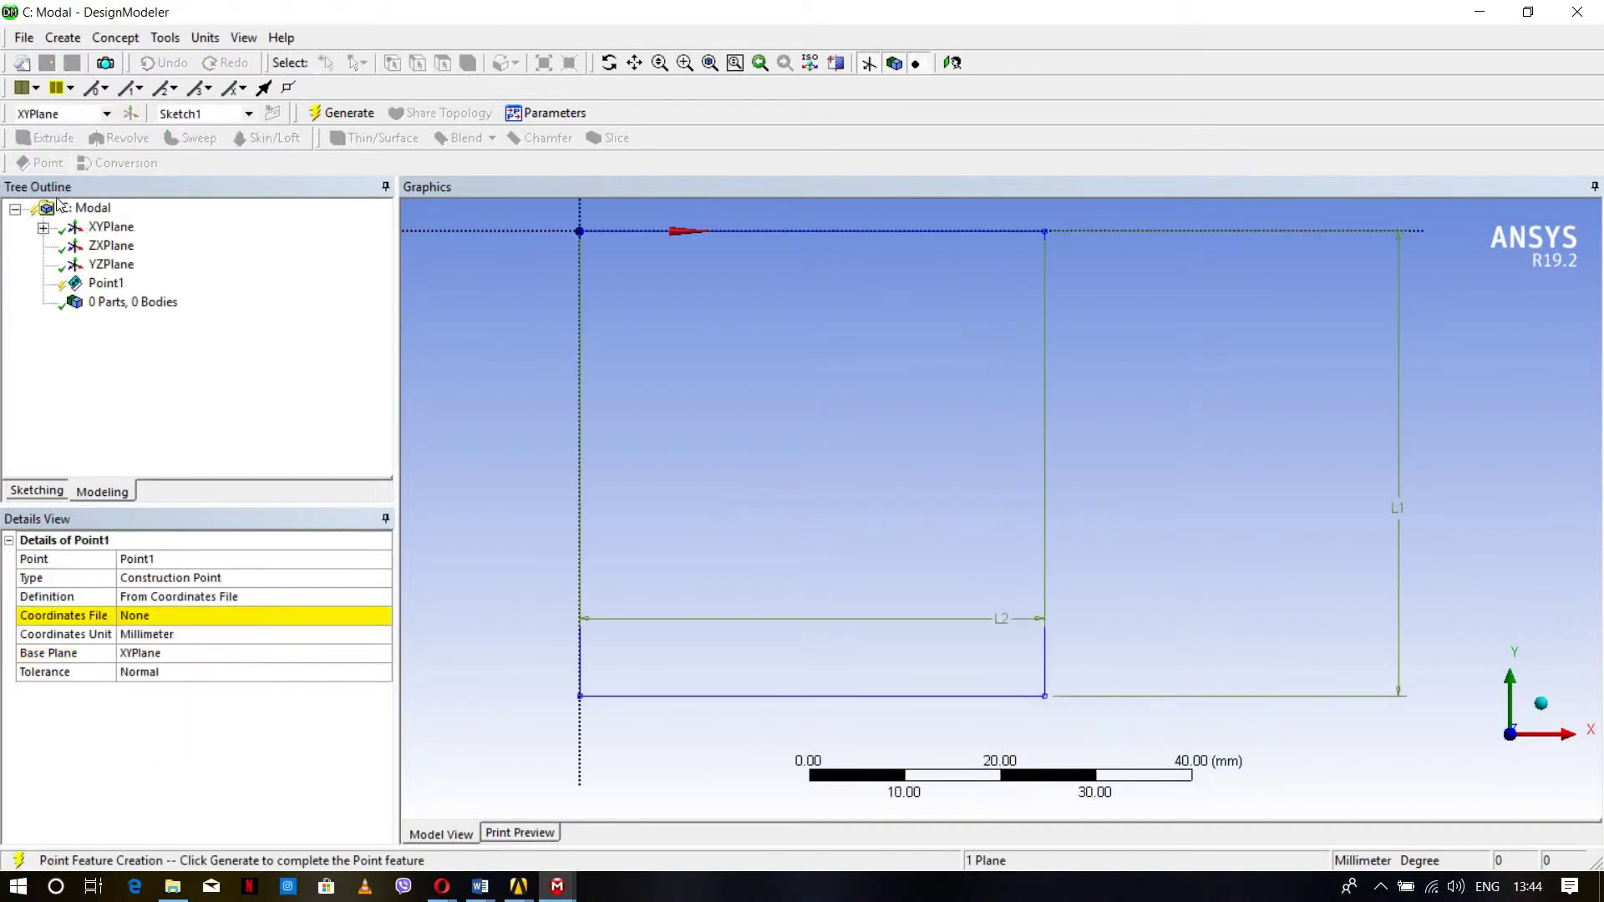
right_click(73, 286)
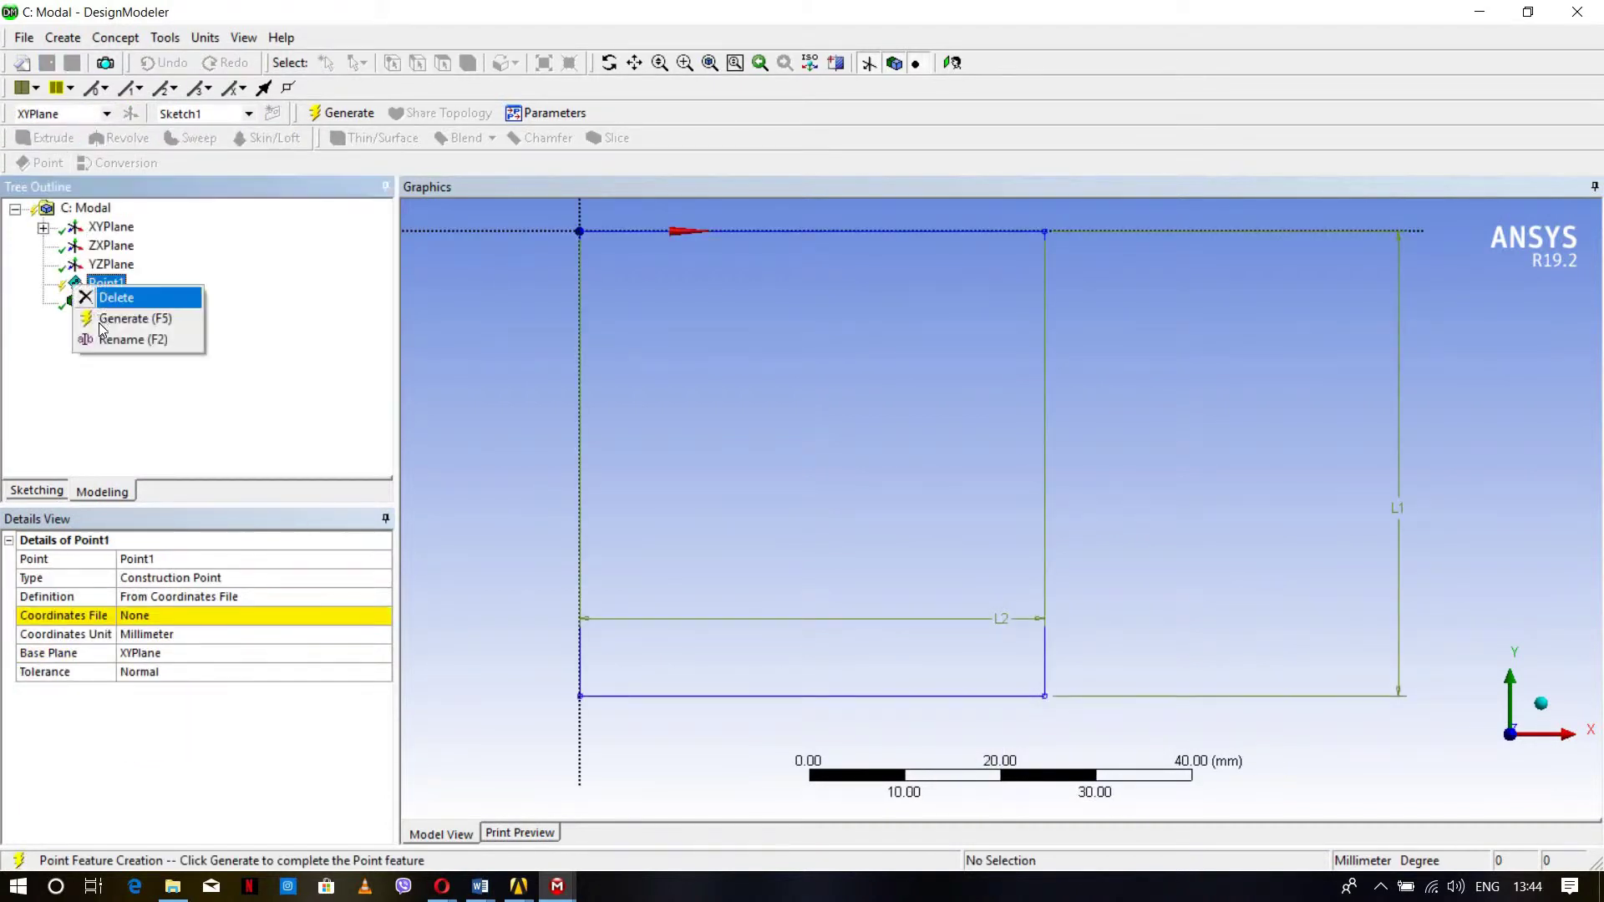
key(Return)
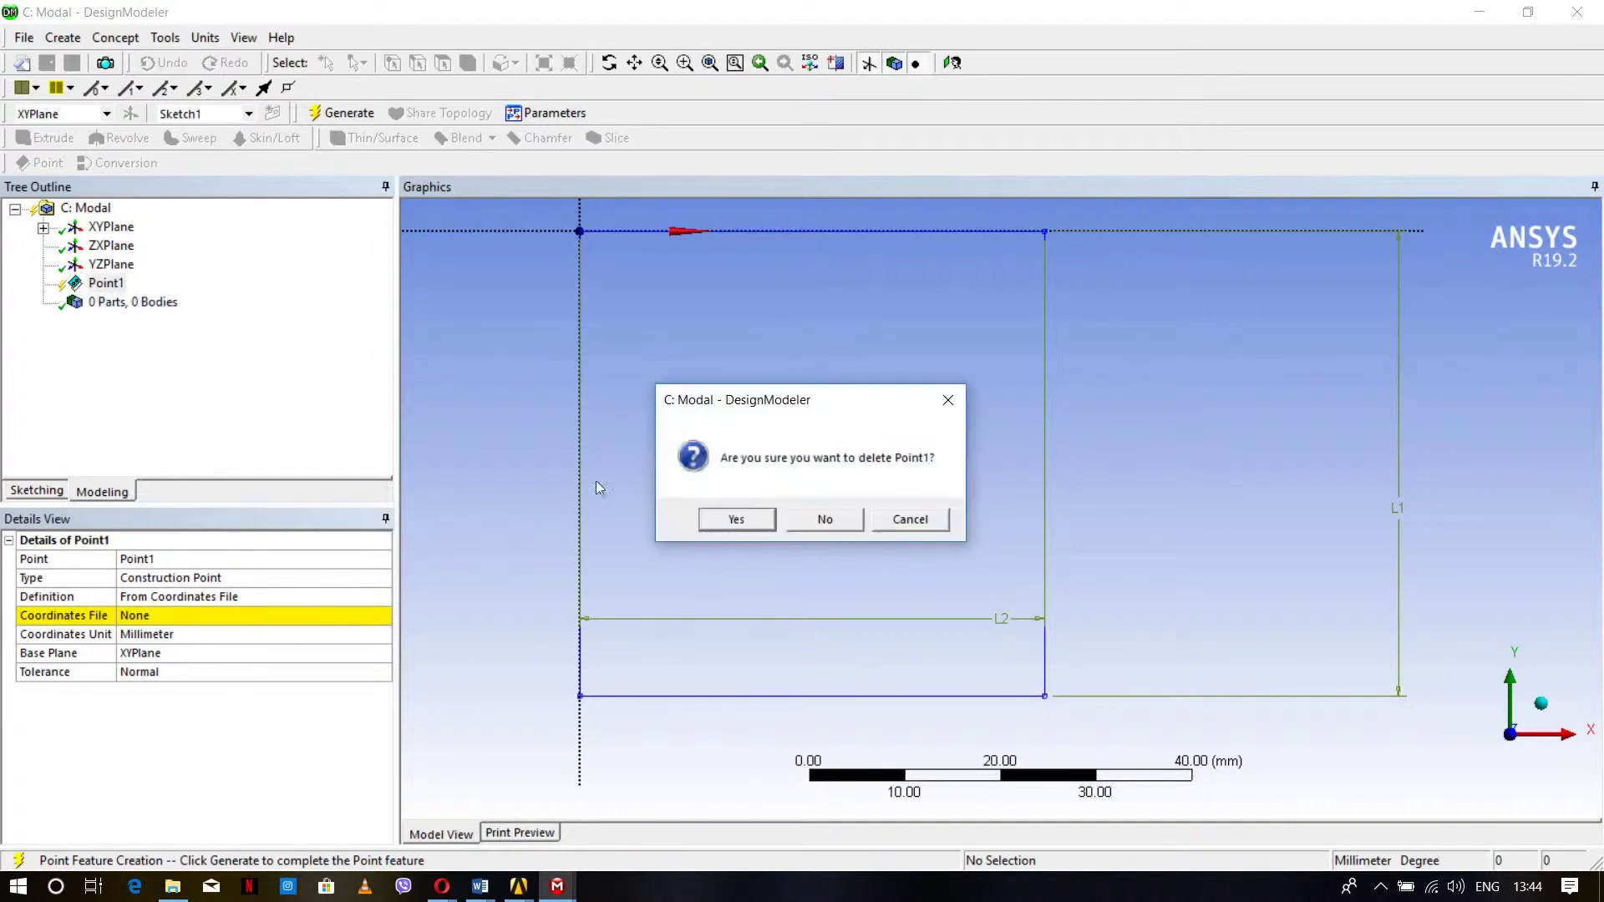
key(Return)
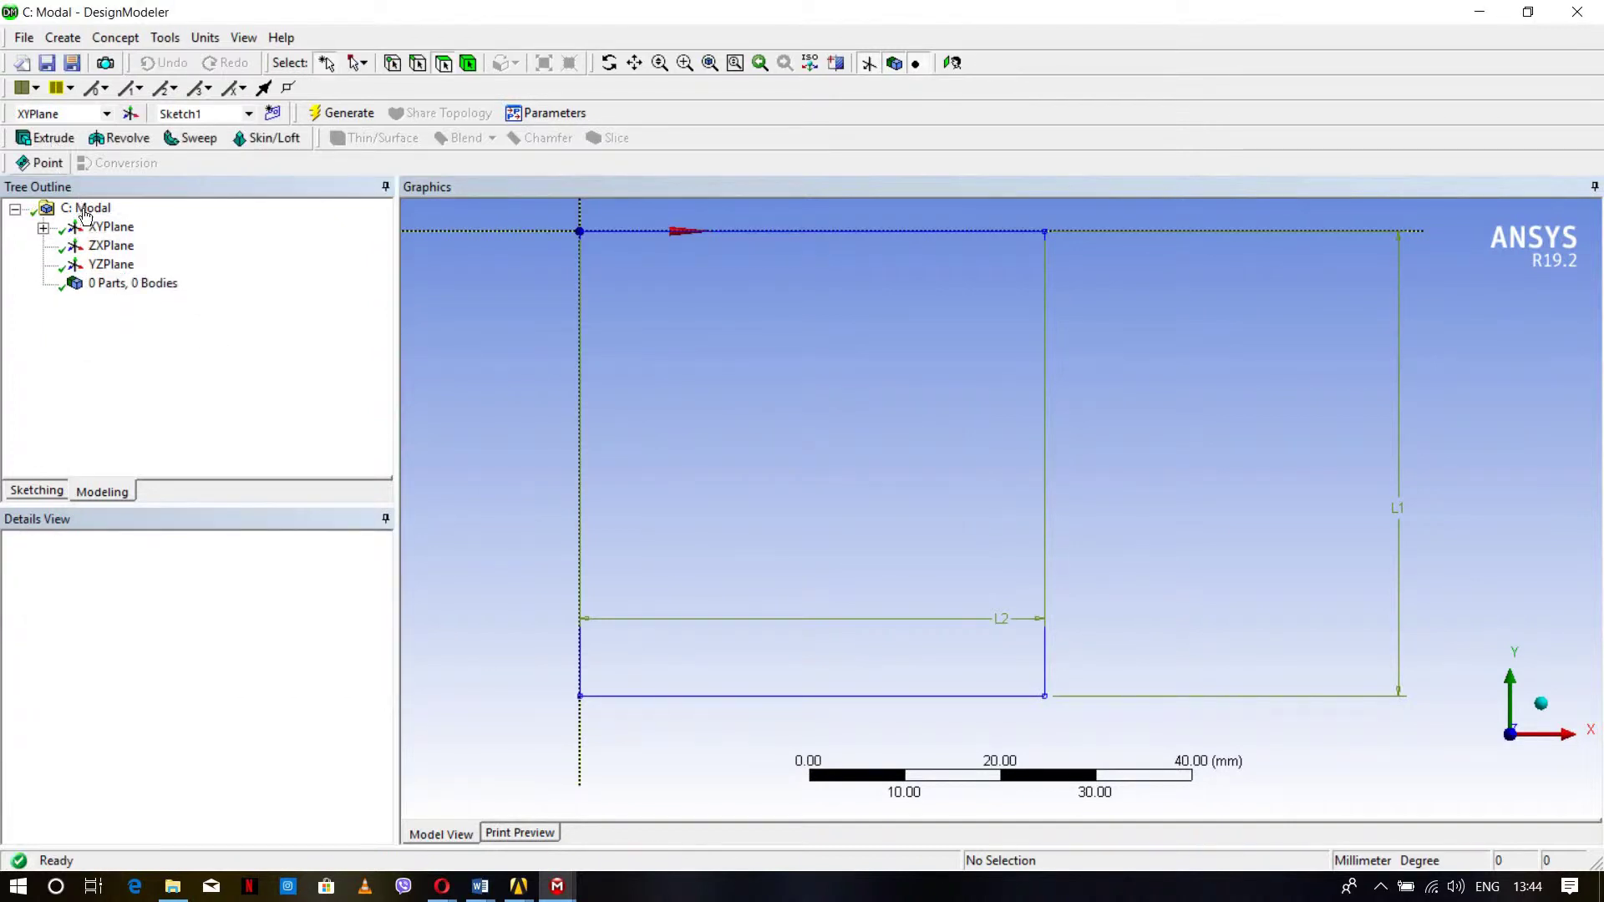
Step: Extrude Sketch1 48.58 mm deep and generate the solid cube body
click(46, 138)
click(110, 227)
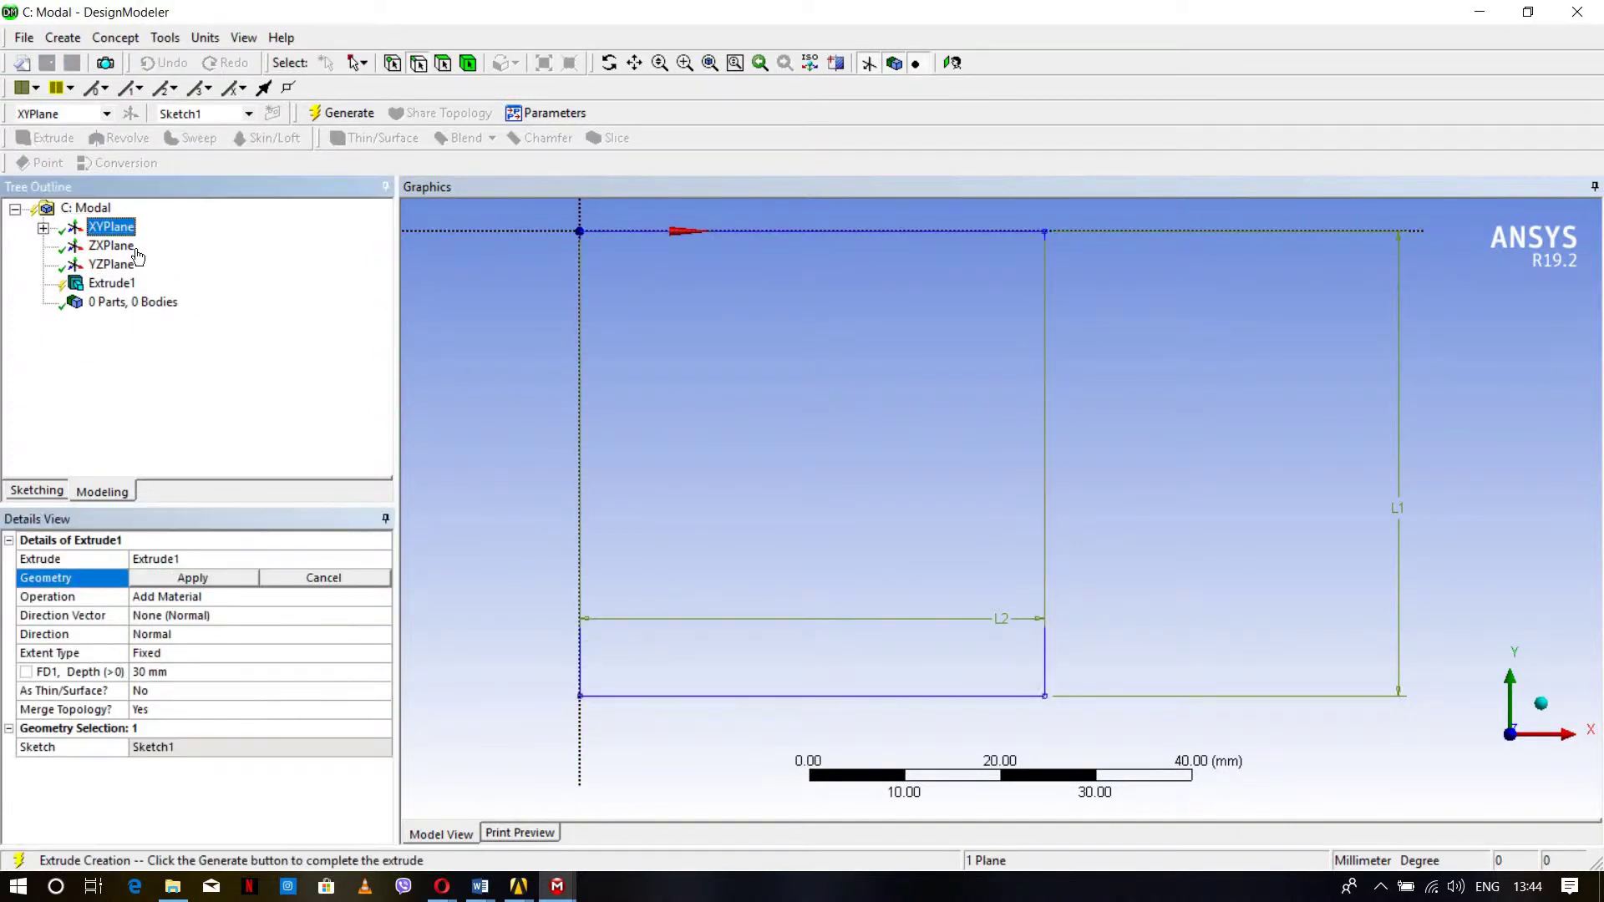
click(43, 227)
click(138, 246)
click(192, 577)
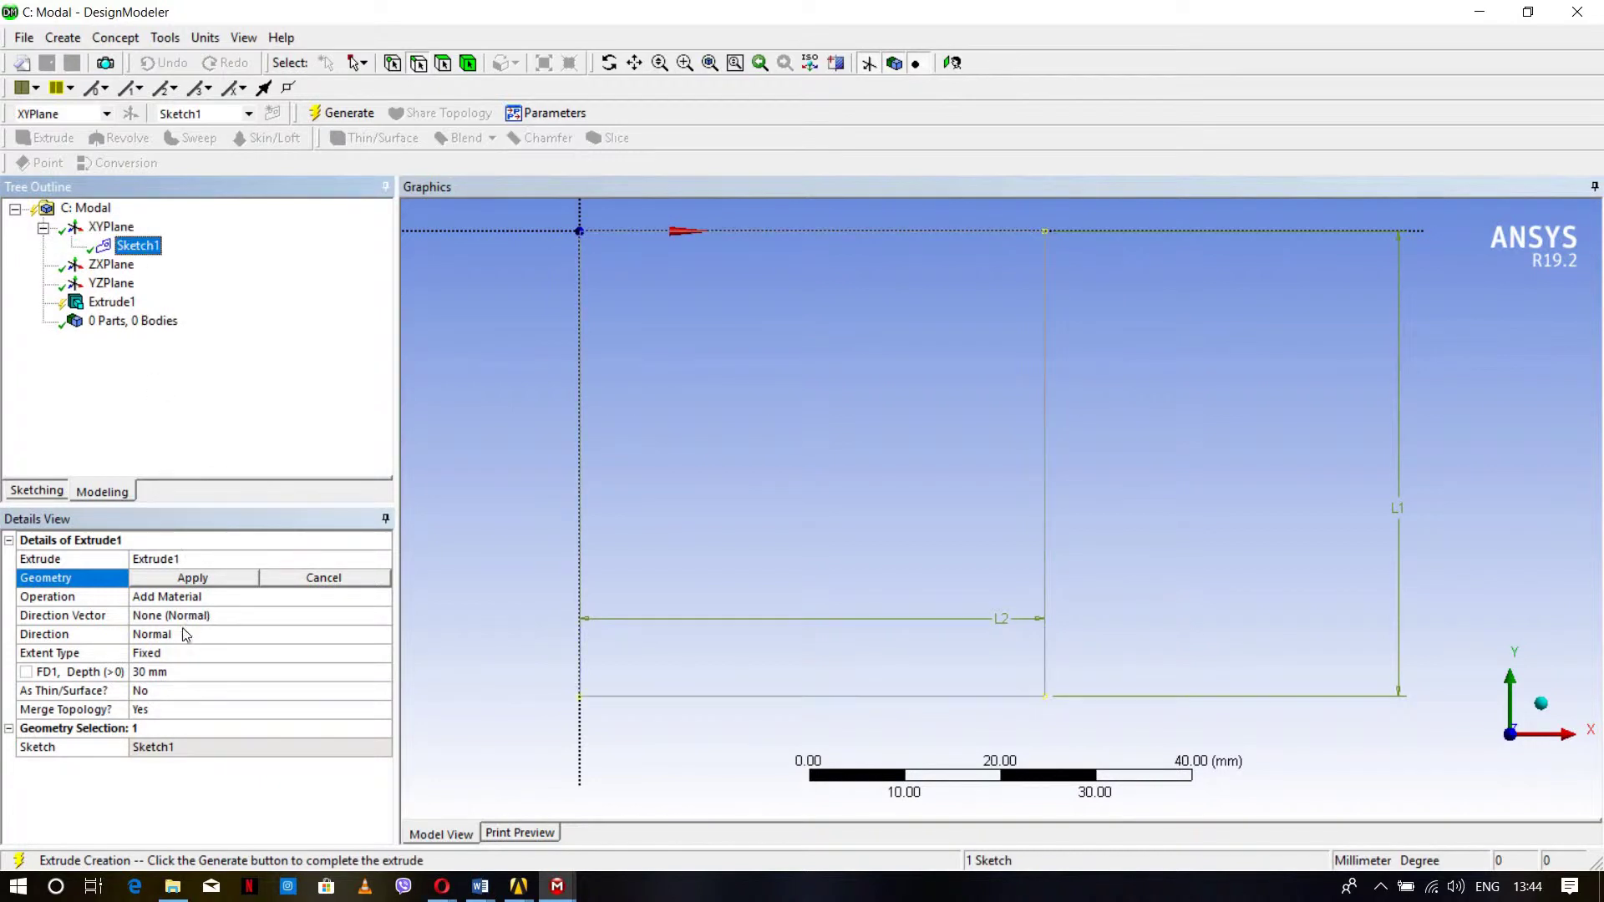
click(173, 672)
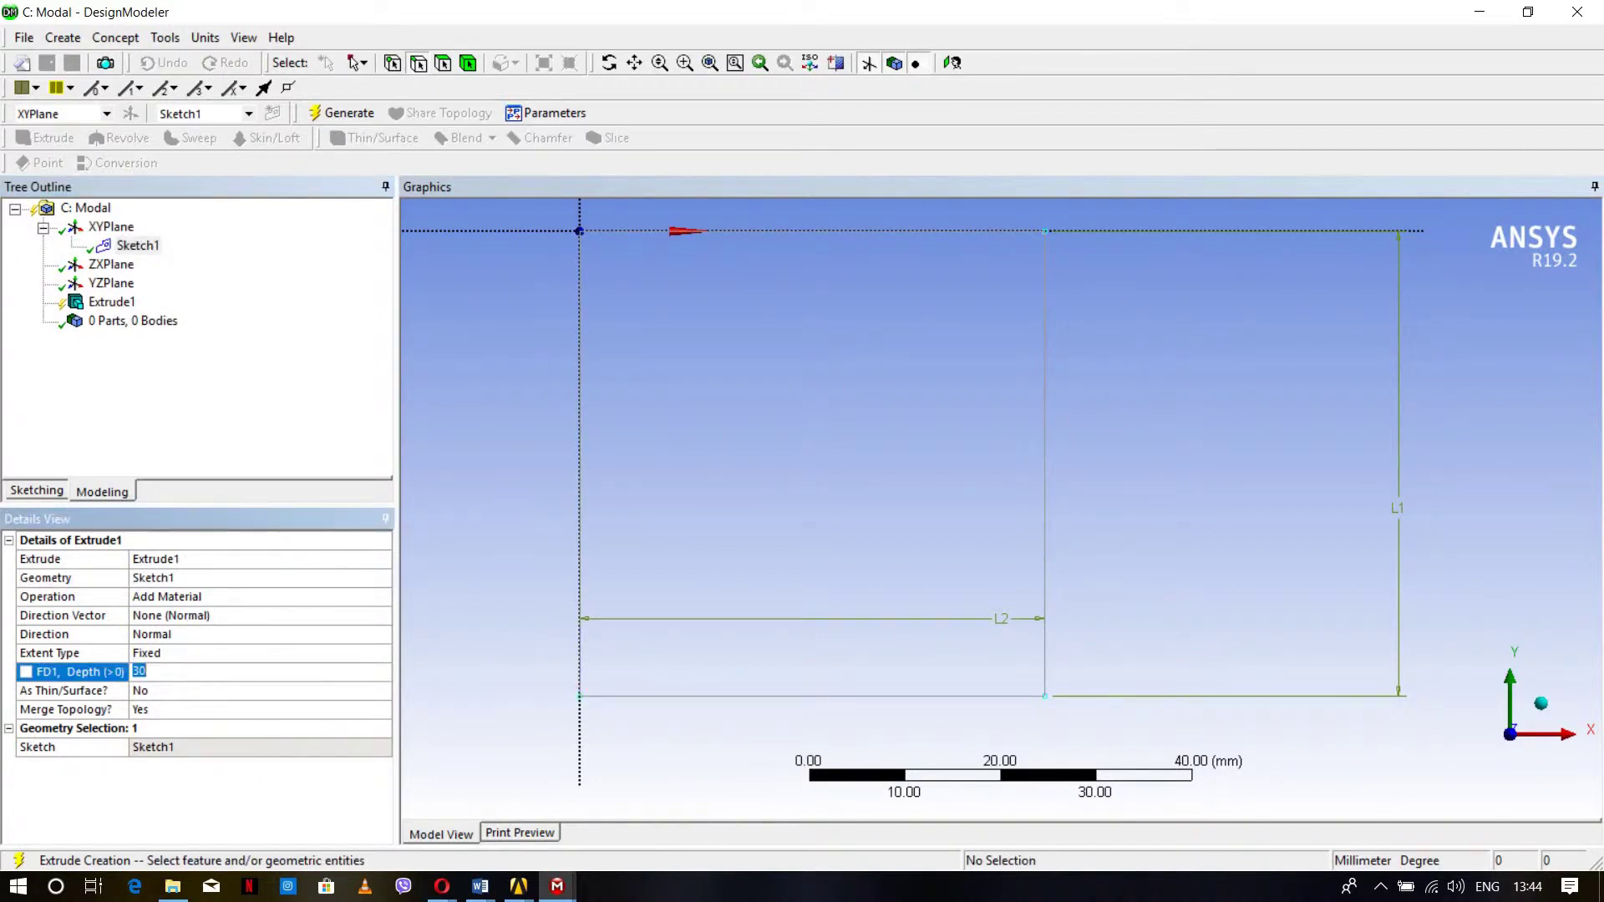
text(48.58)
key(Return)
click(344, 113)
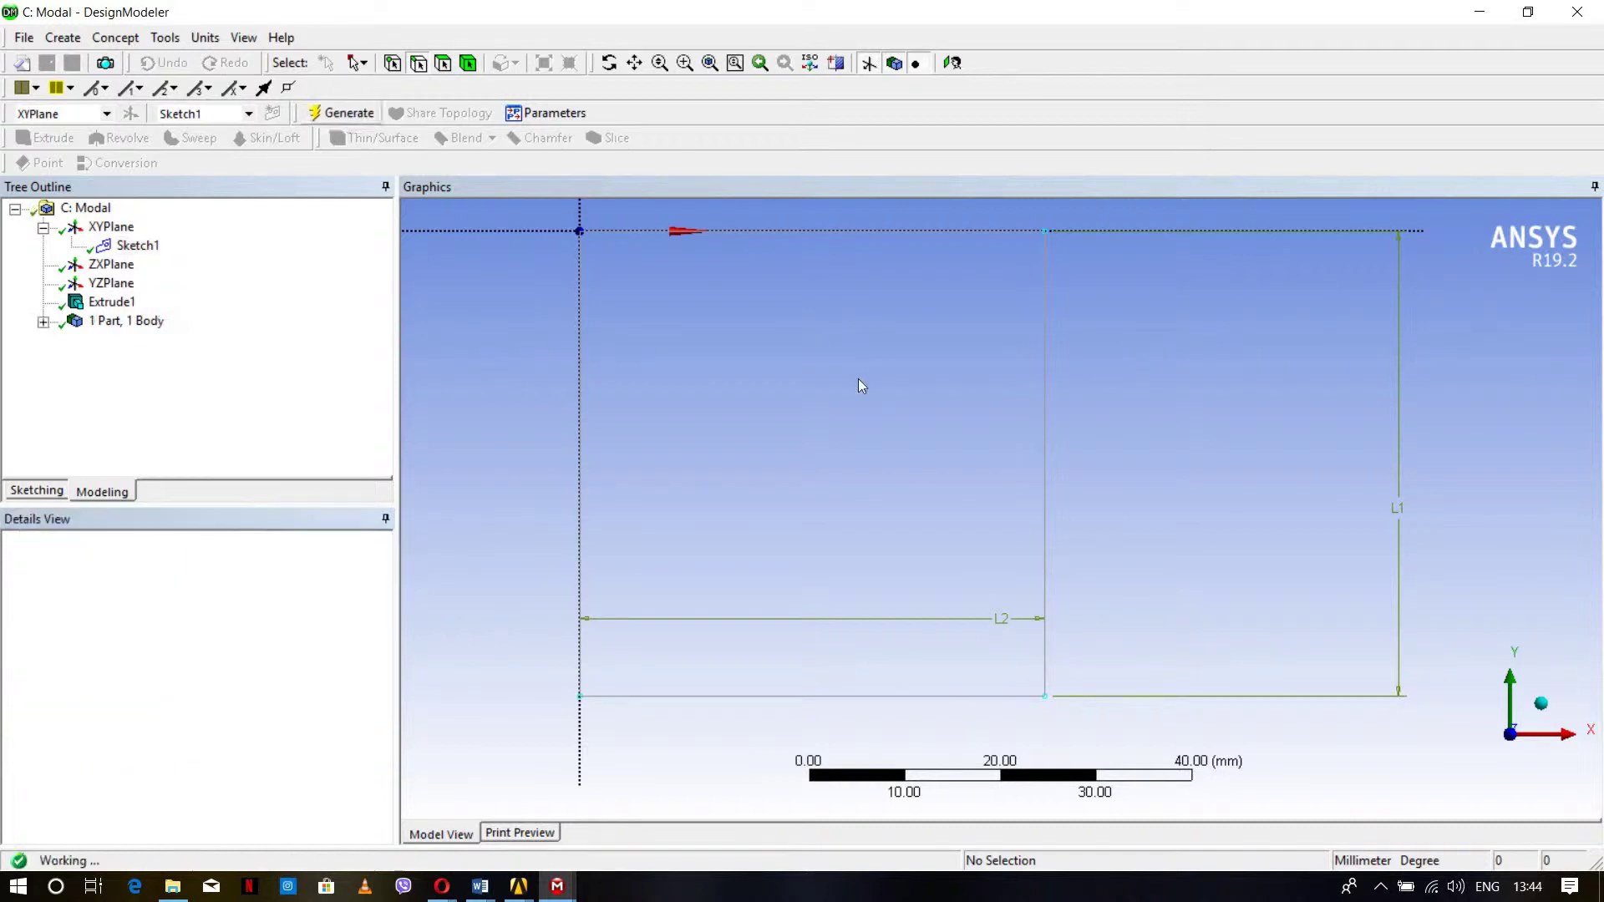
mouse_move(1013, 501)
middle_down()
mouse_move(960, 443)
mouse_move(604, 363)
mouse_move(451, 358)
middle_up()
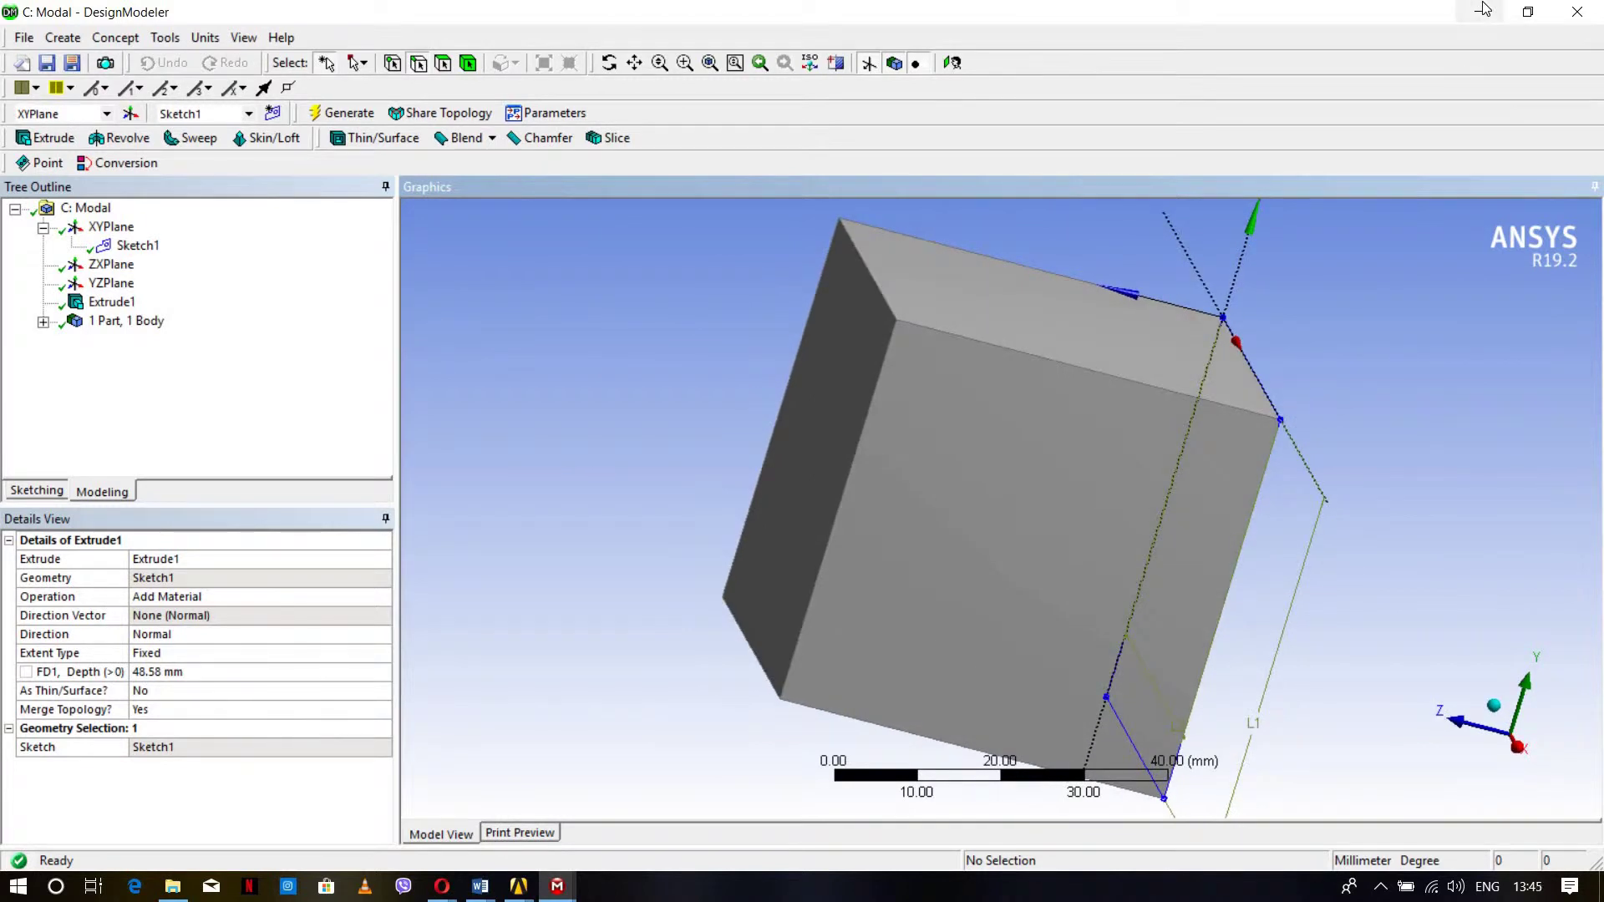
Step: Minimize DesignModeler and open Model cell C4 in Mechanical
click(1484, 10)
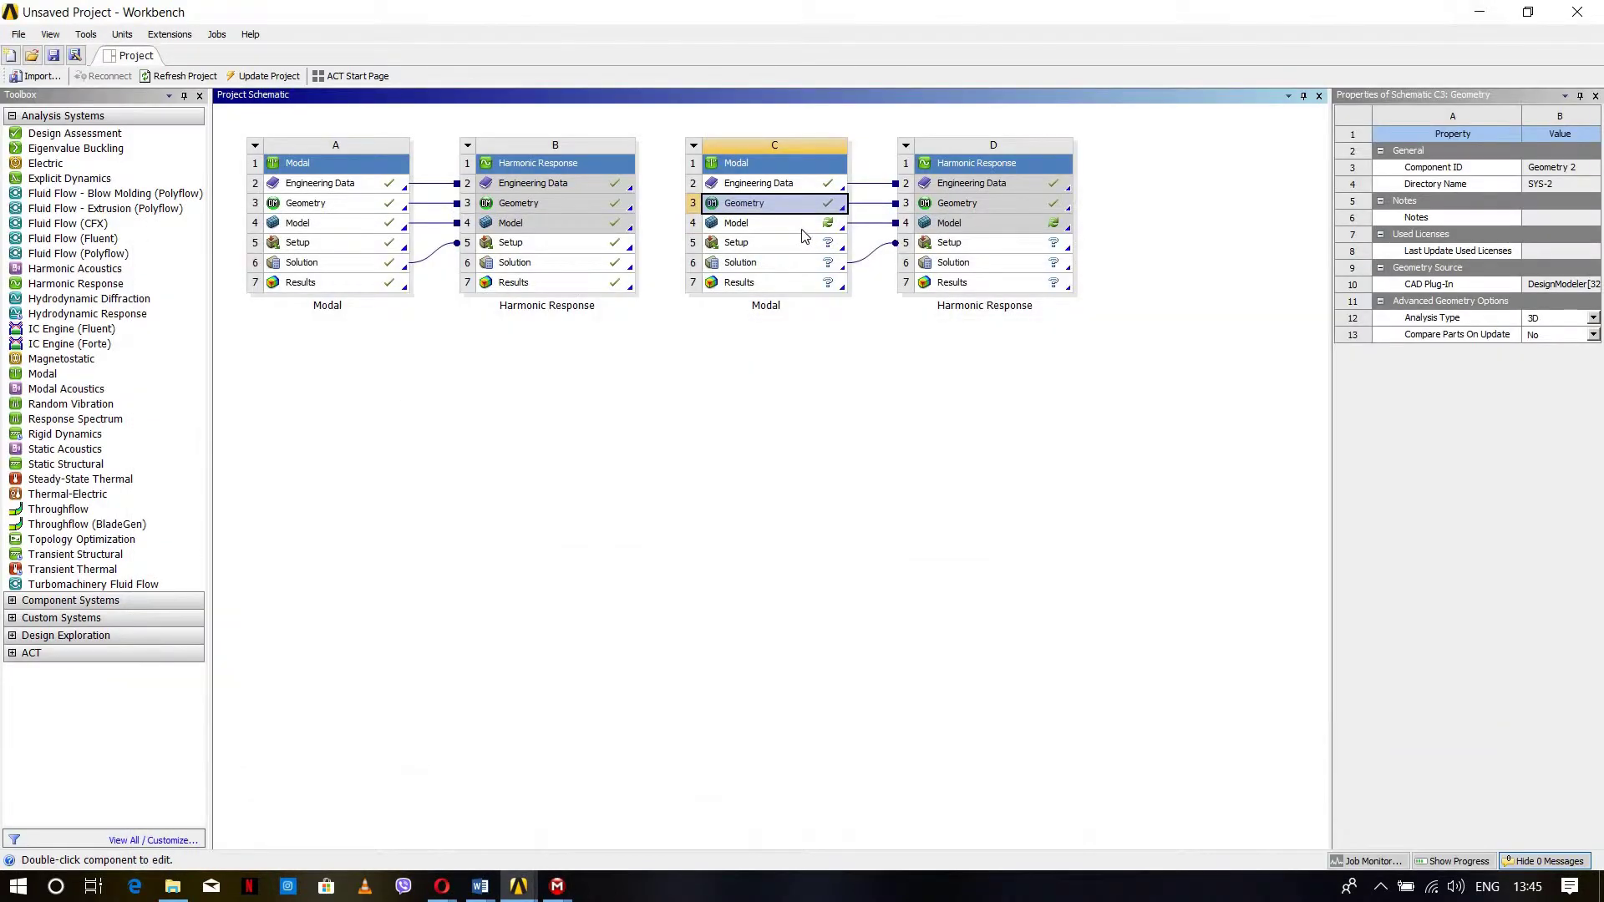
double_click(800, 224)
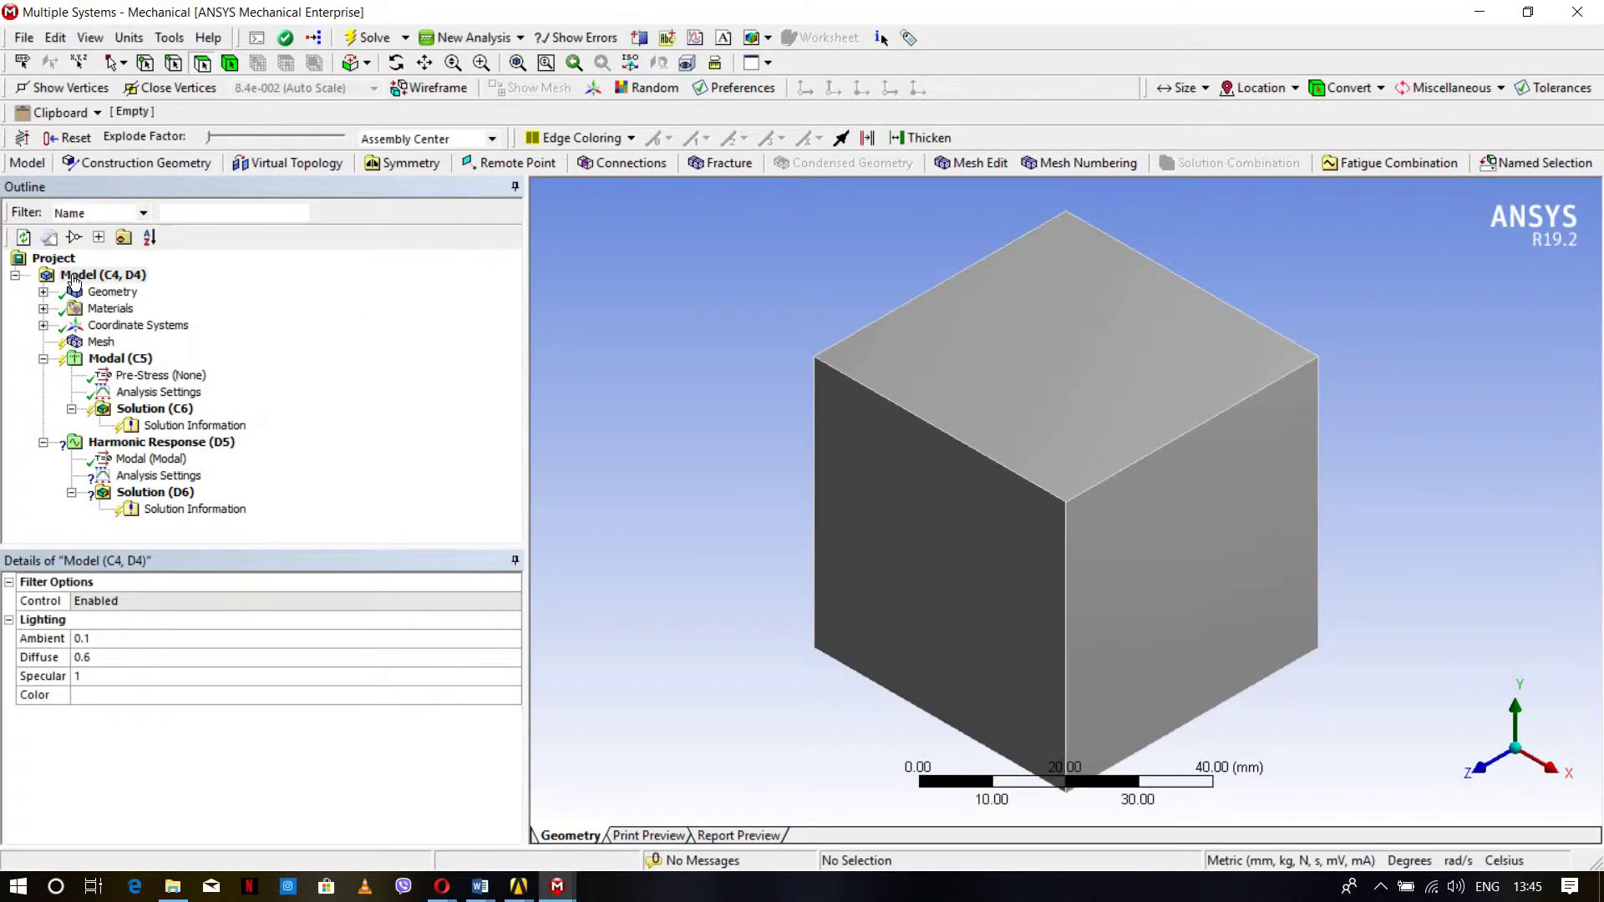
Step: Select the cube's Solid body and show its properties: Structural Steel, 0.9 kg mass
click(92, 292)
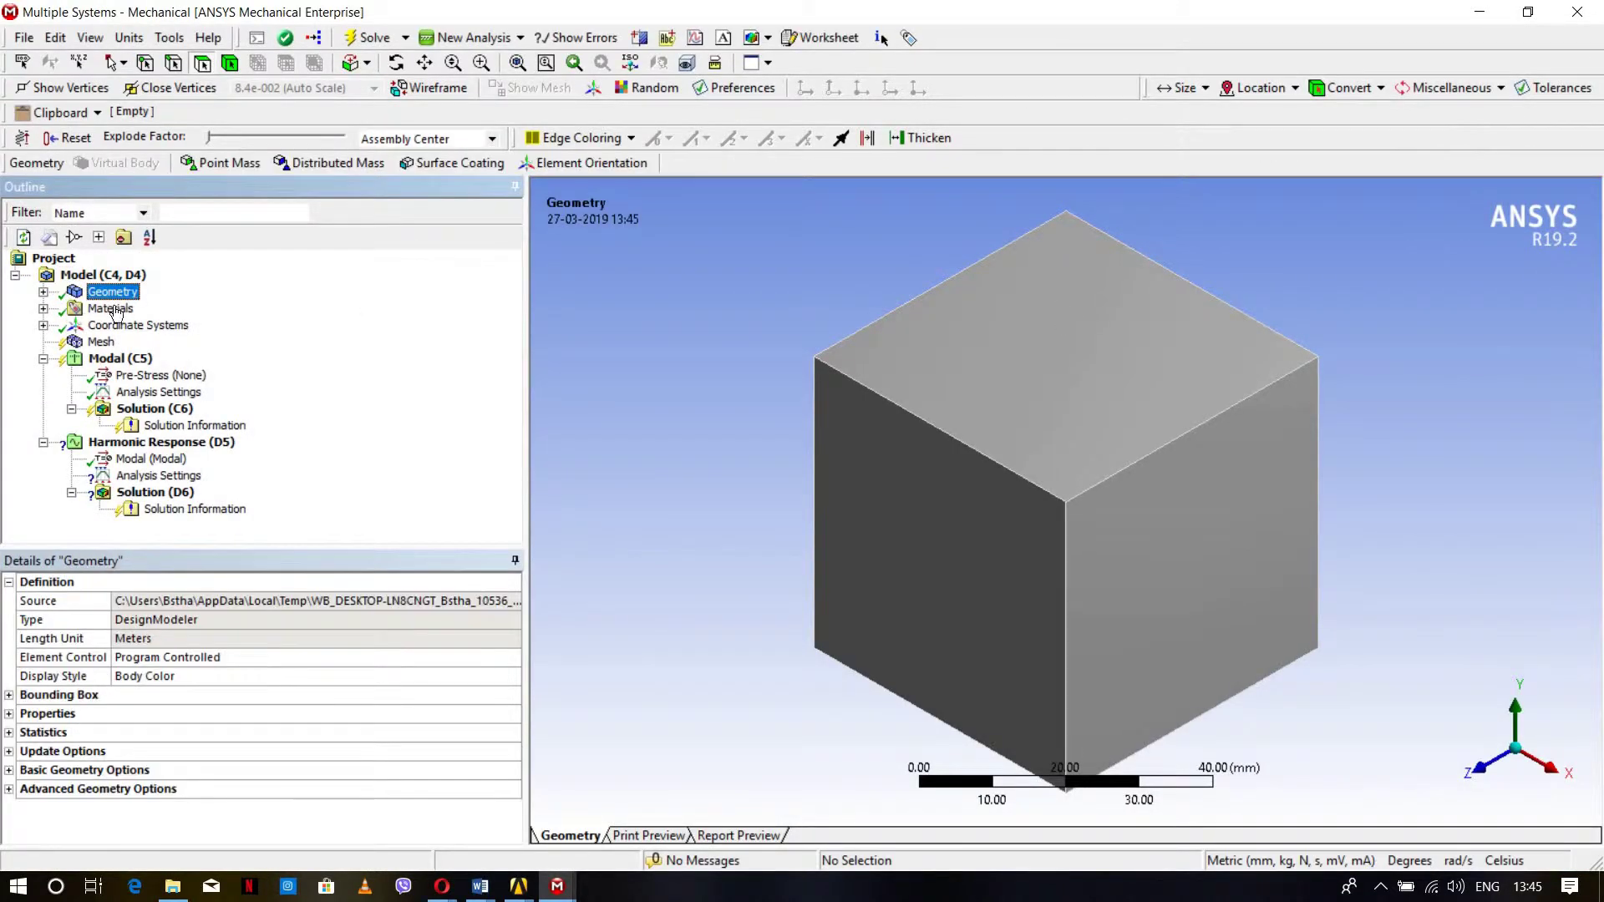
click(43, 292)
key(Down)
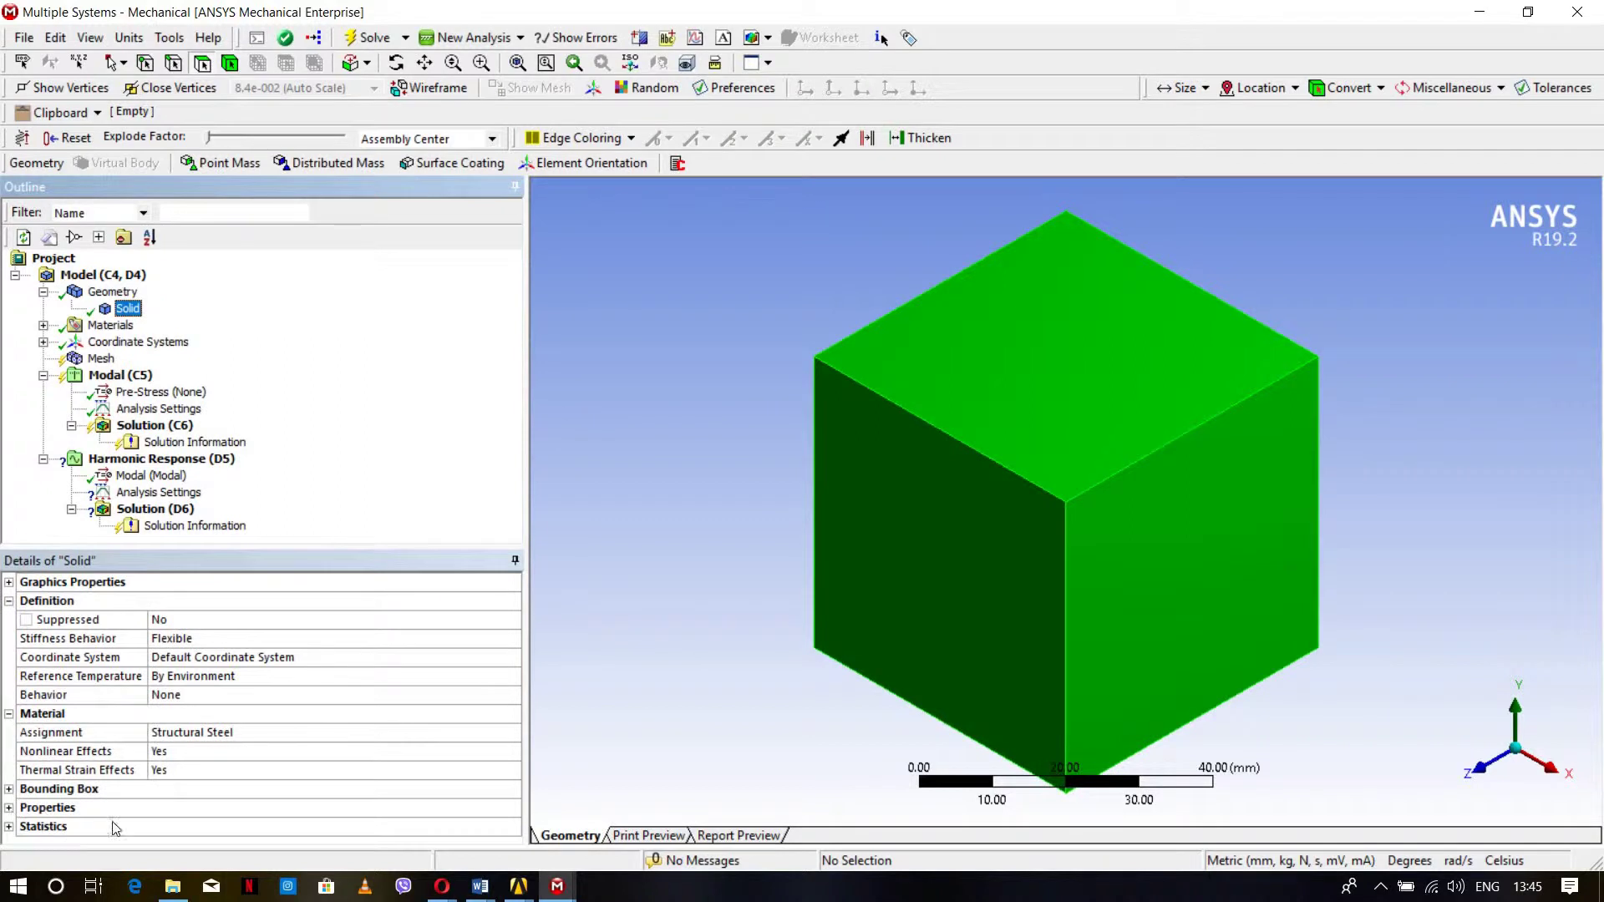
double_click(235, 808)
scroll(209, 752, down, 2)
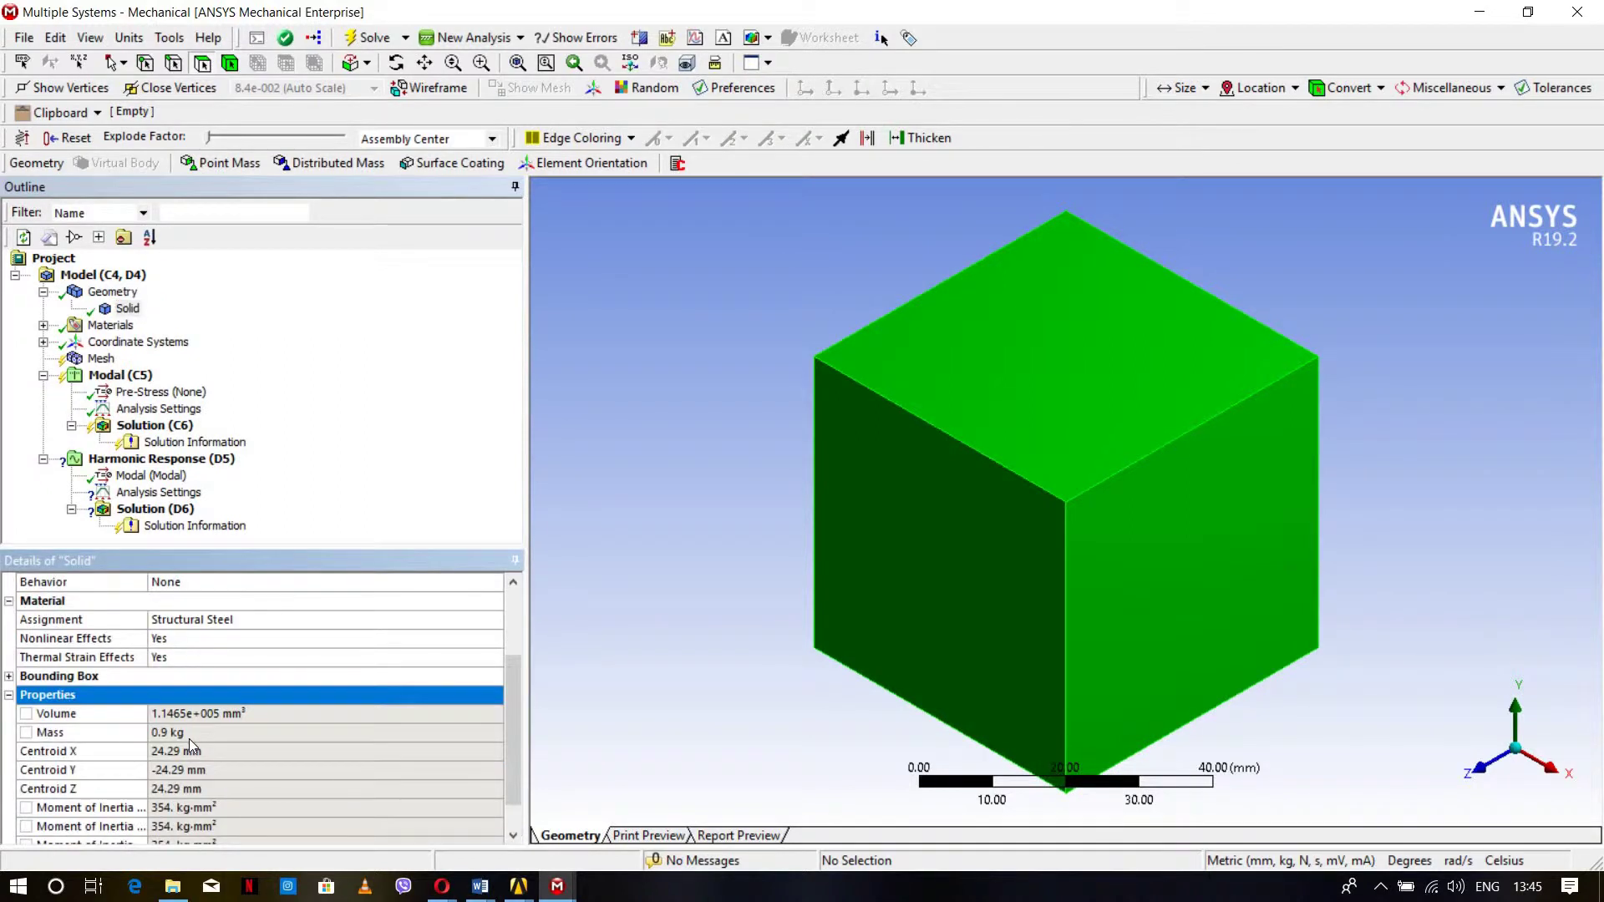
scroll(188, 812, down, 1)
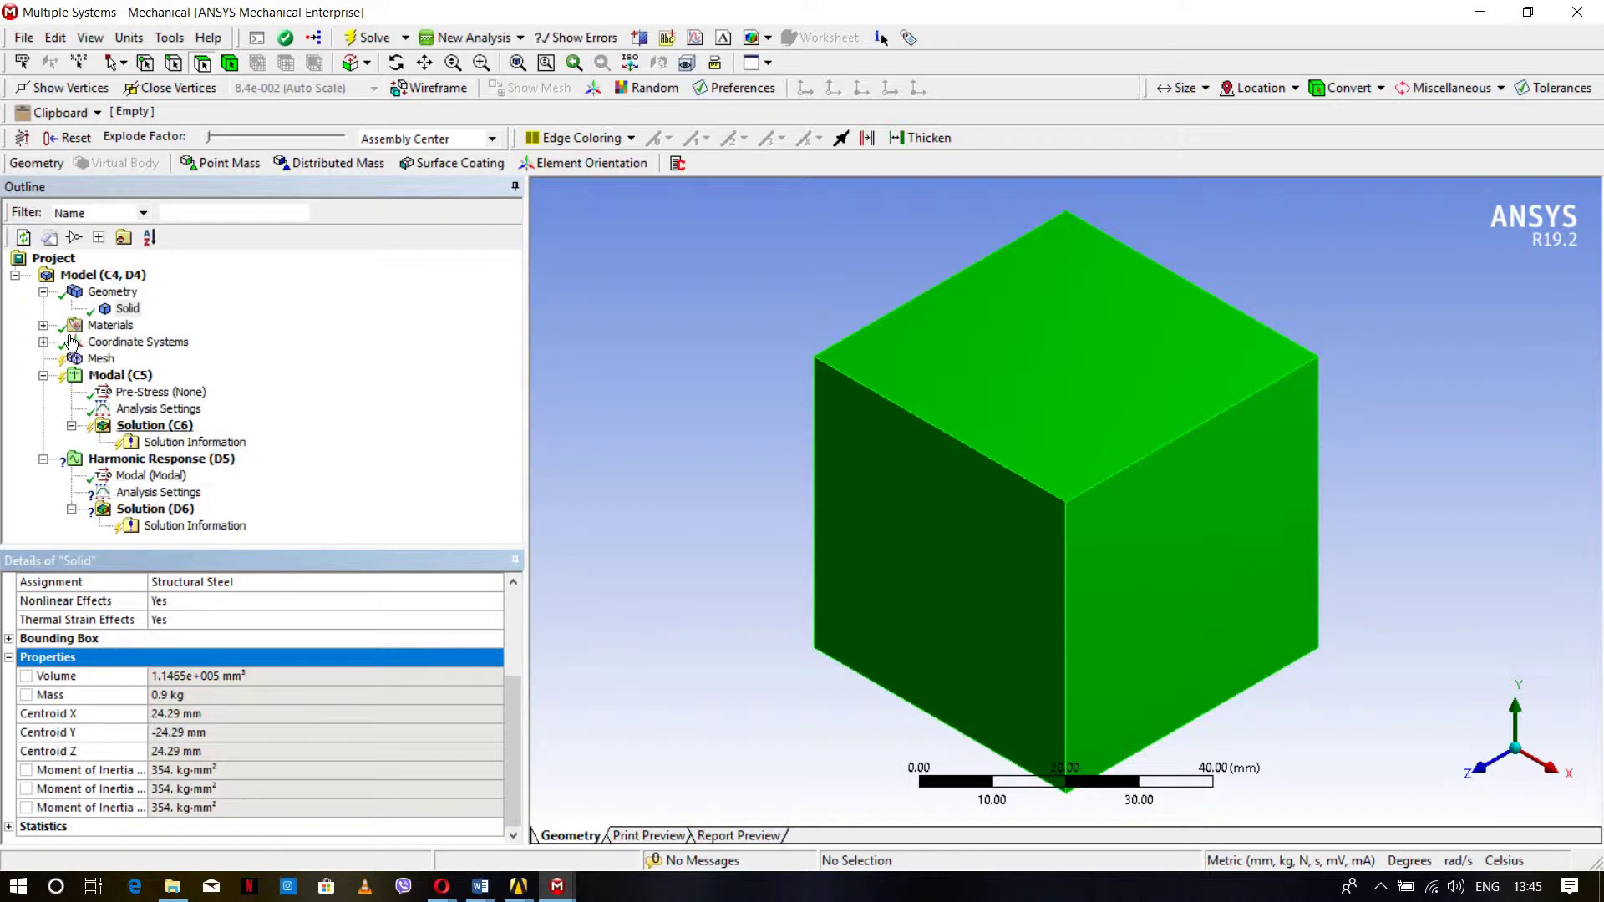
Step: Insert a Connections branch under Model and add a Spring to it
right_click(108, 279)
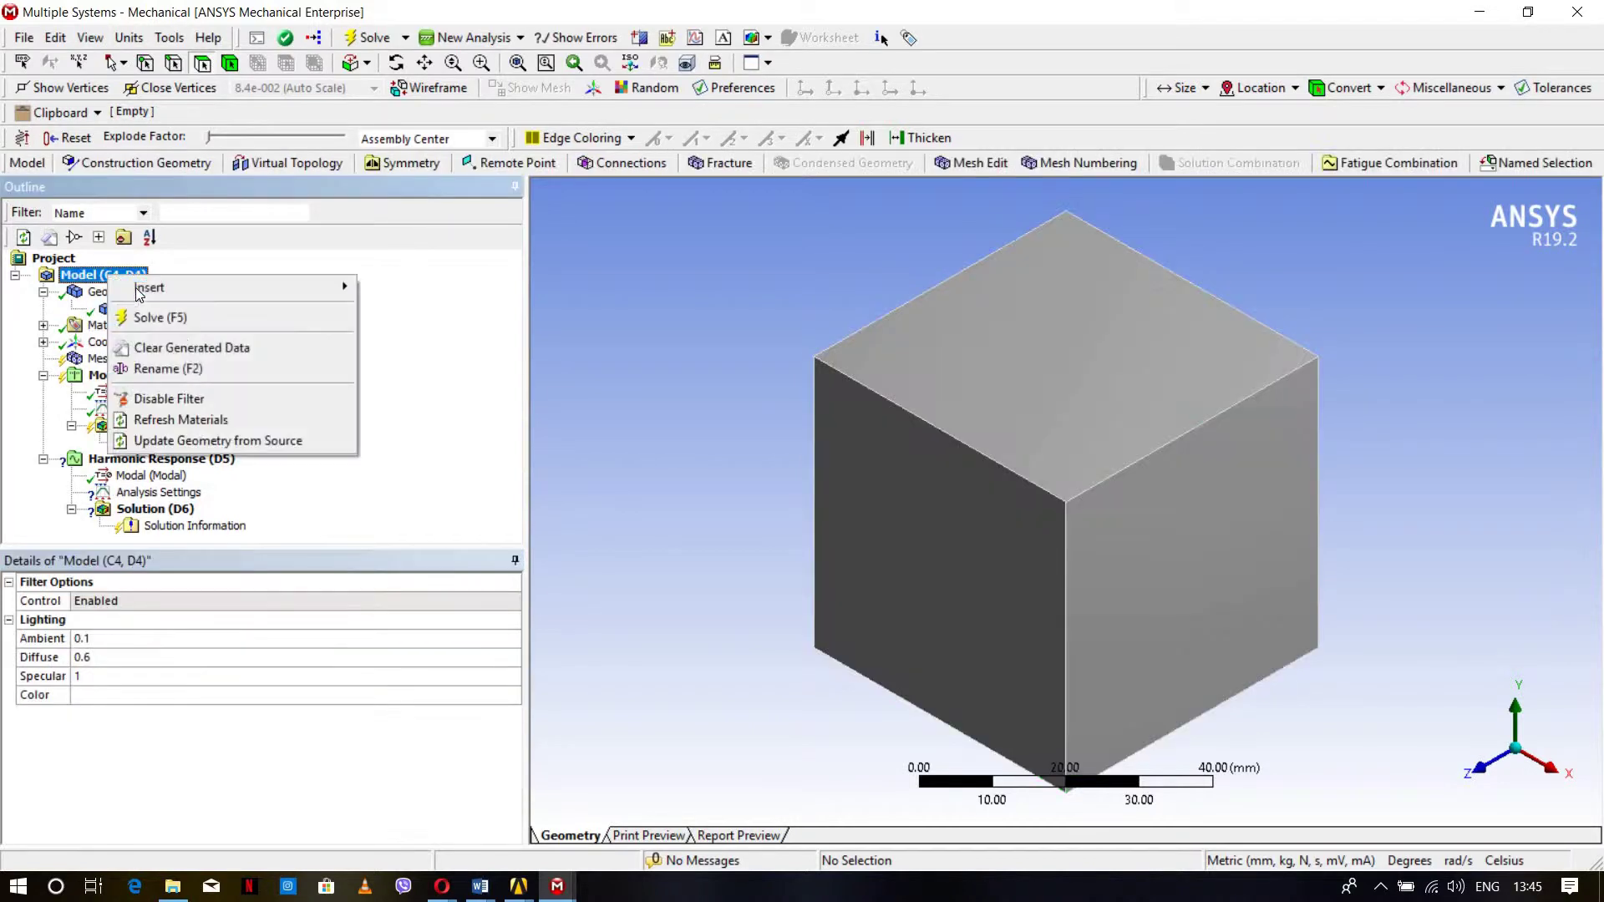
mouse_move(138, 288)
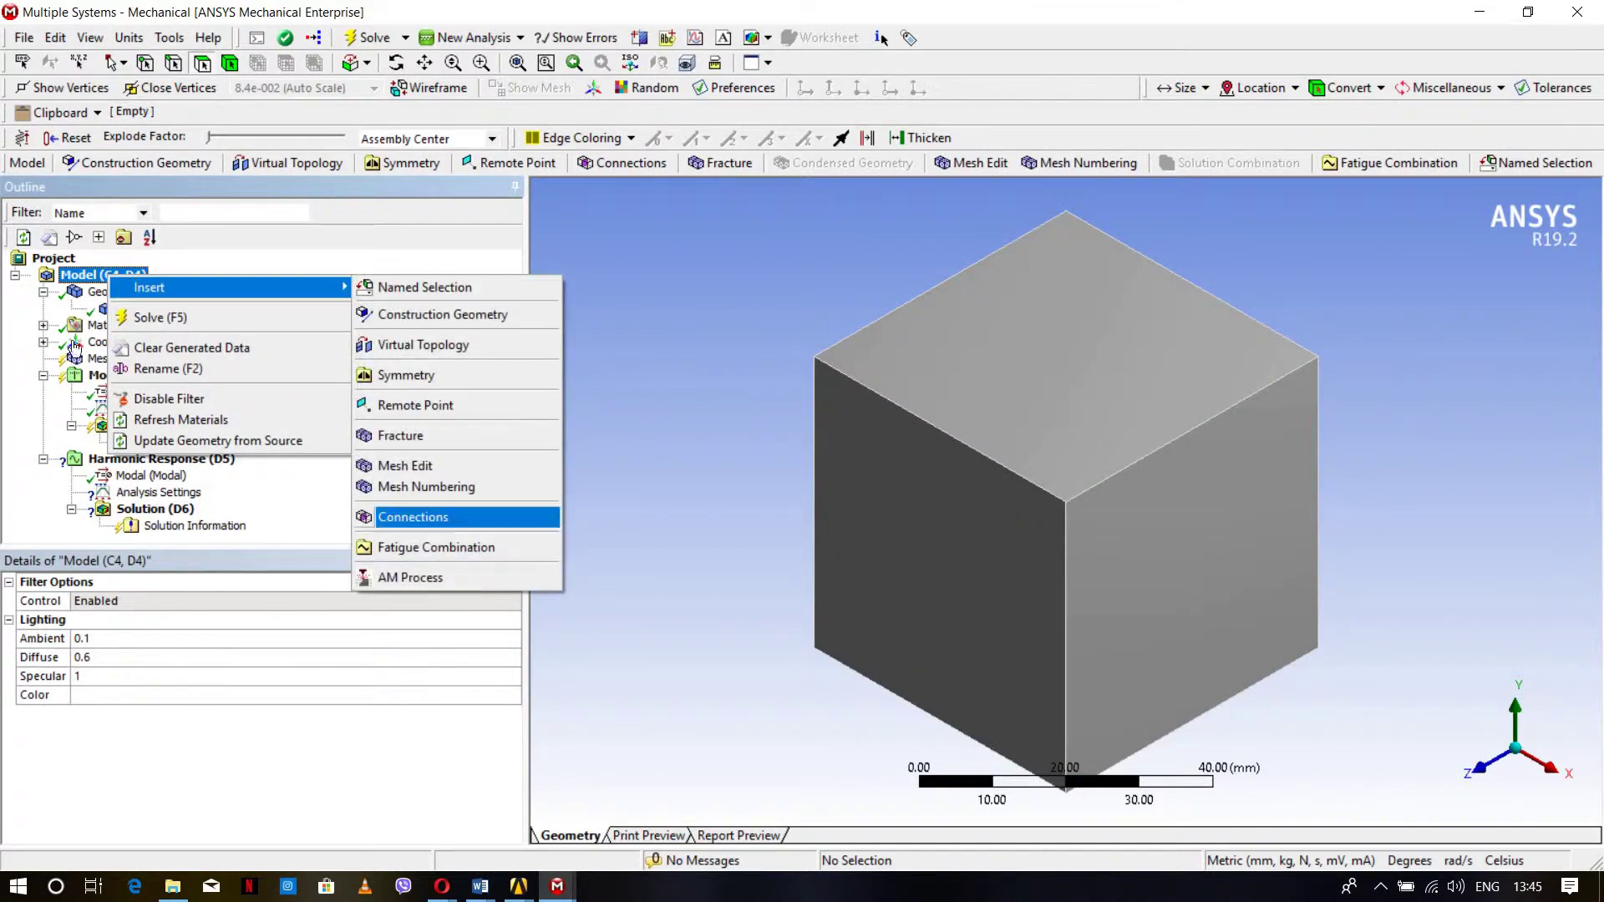
click(451, 518)
right_click(120, 326)
mouse_move(138, 336)
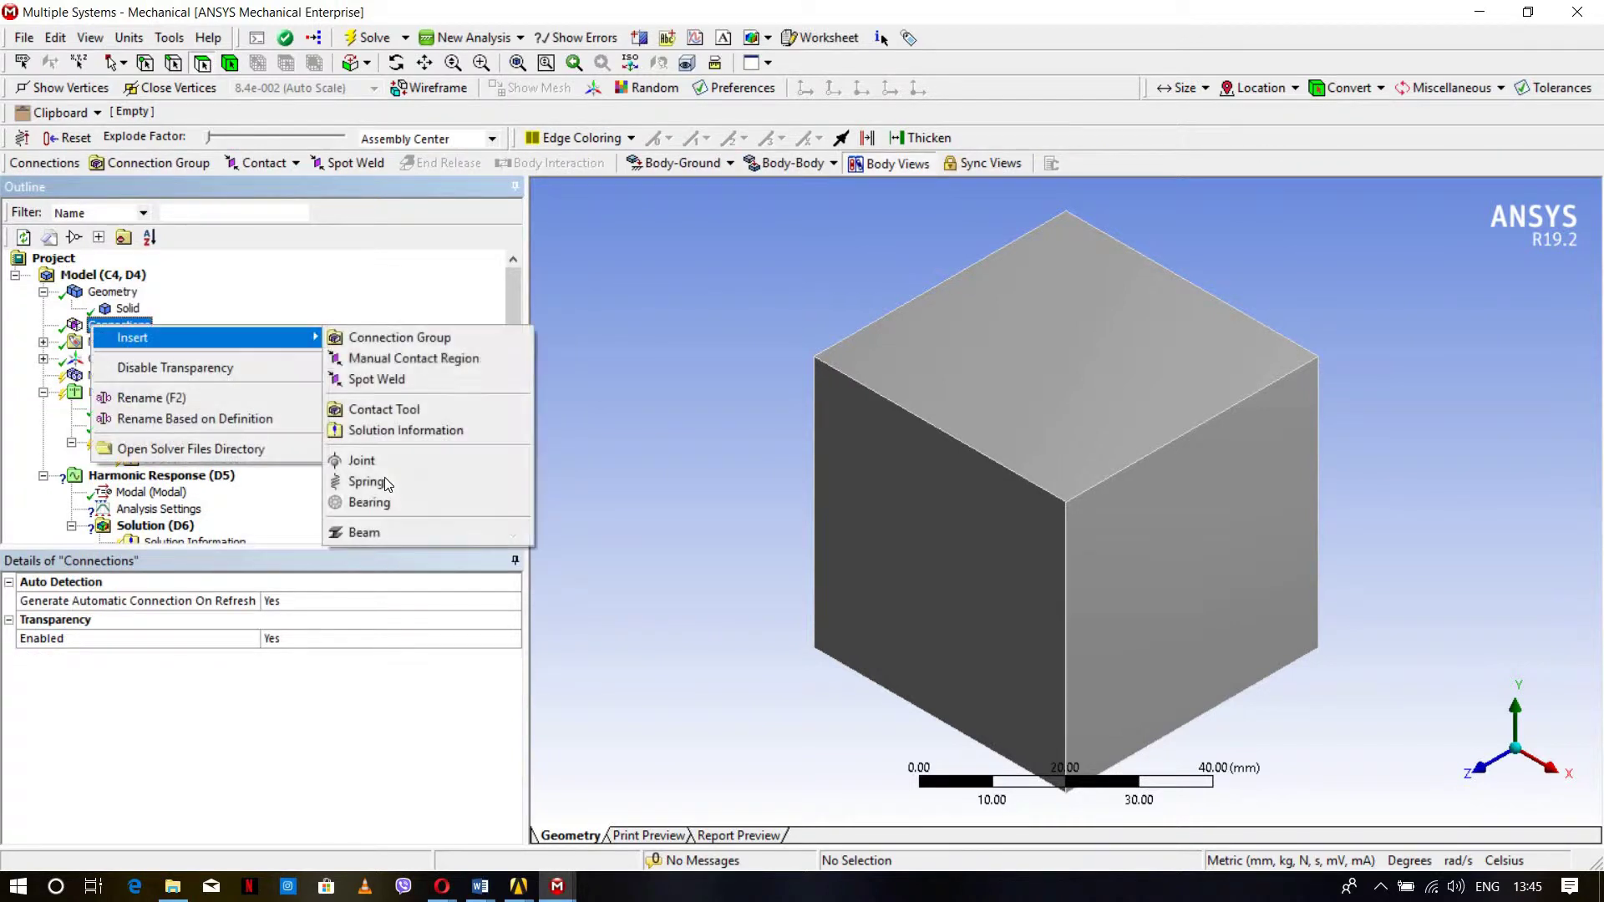
click(376, 477)
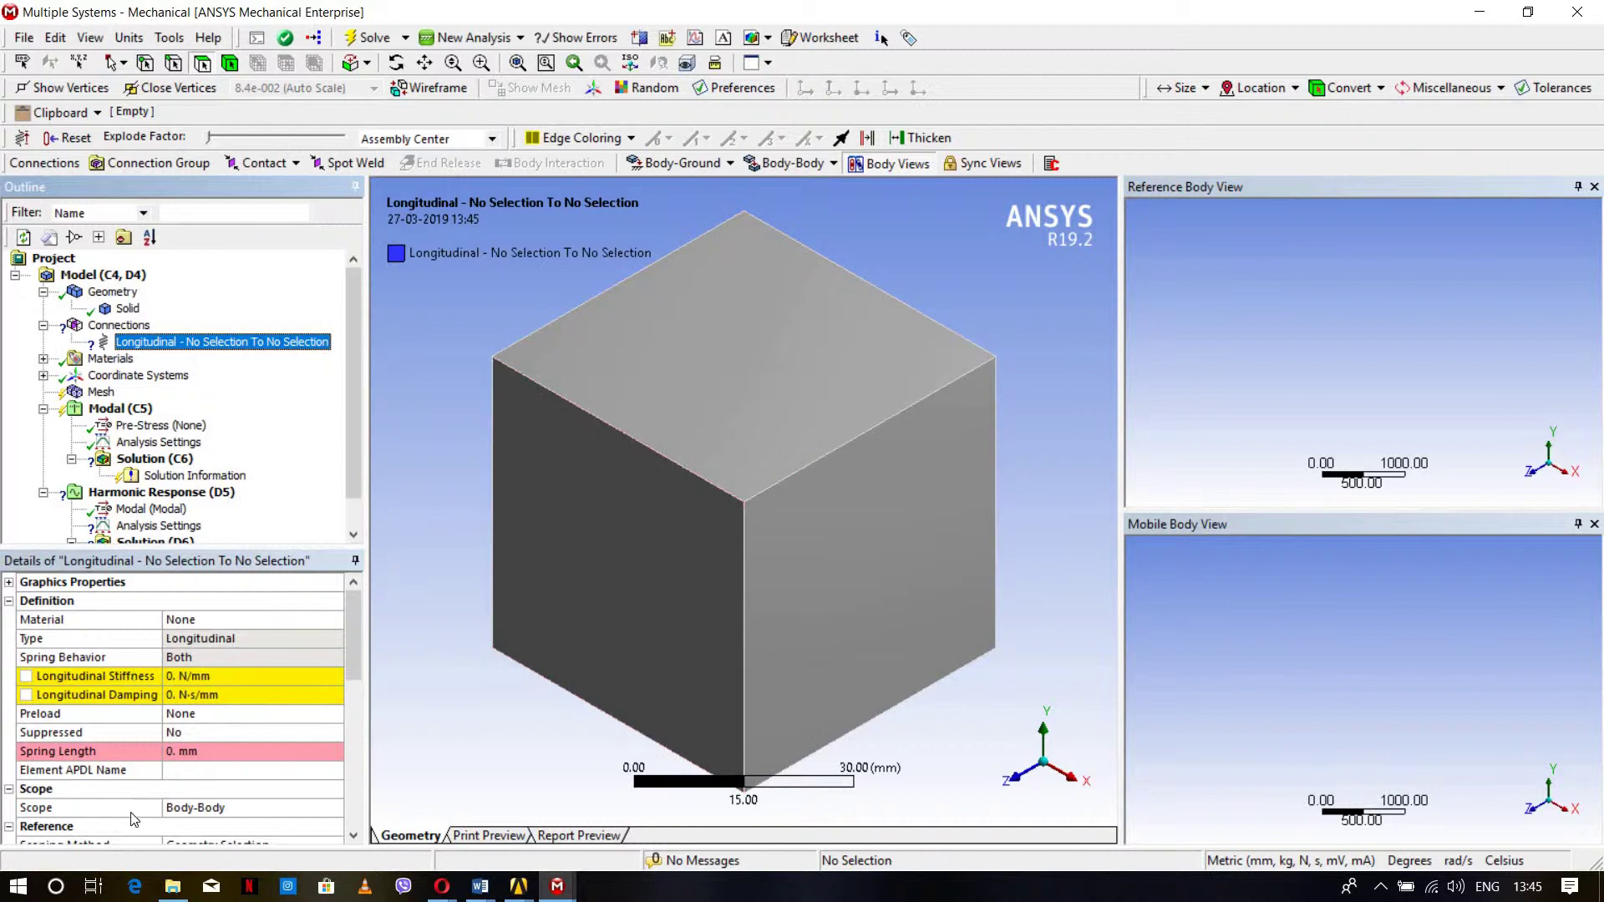
Step: Make the spring Body-Ground and scope its mobile end to the cube's top face
click(326, 814)
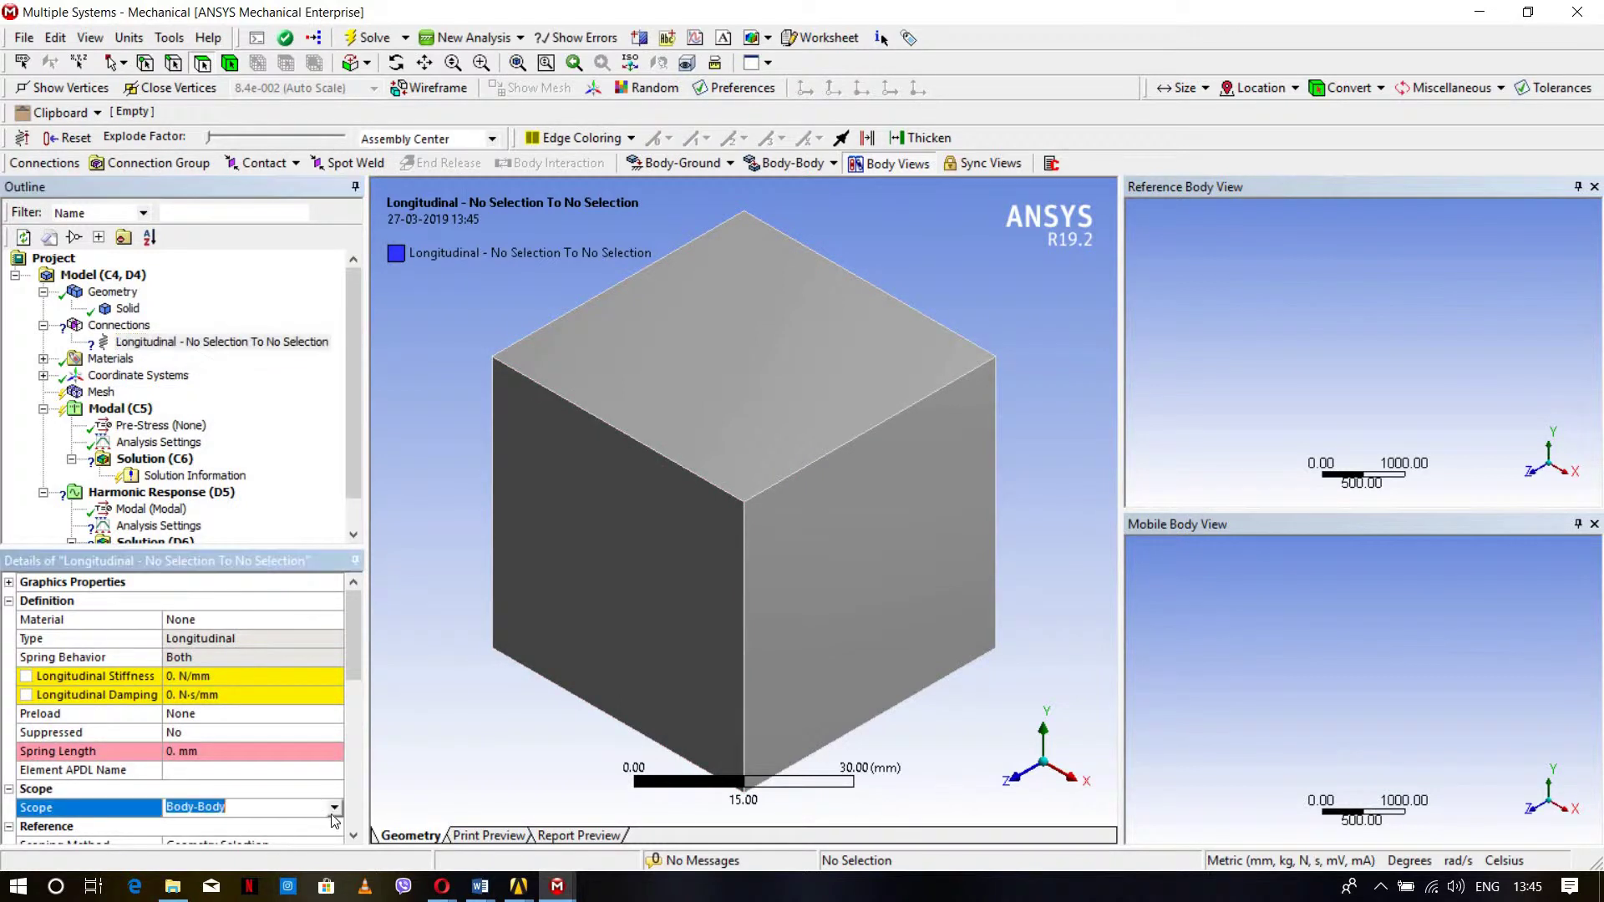
click(334, 808)
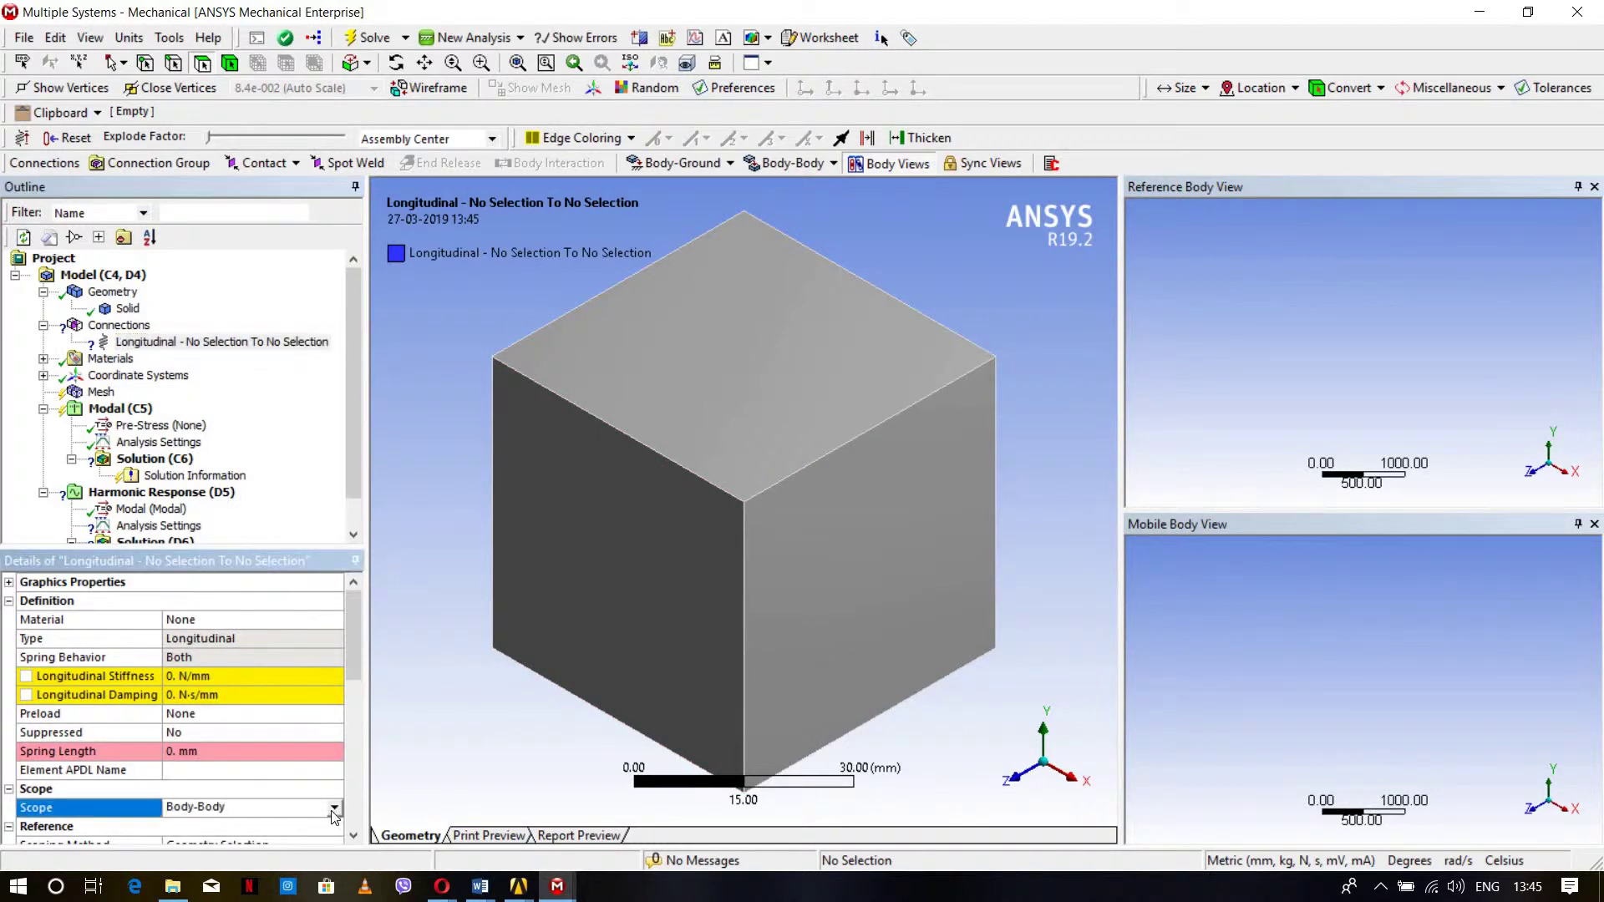
click(606, 568)
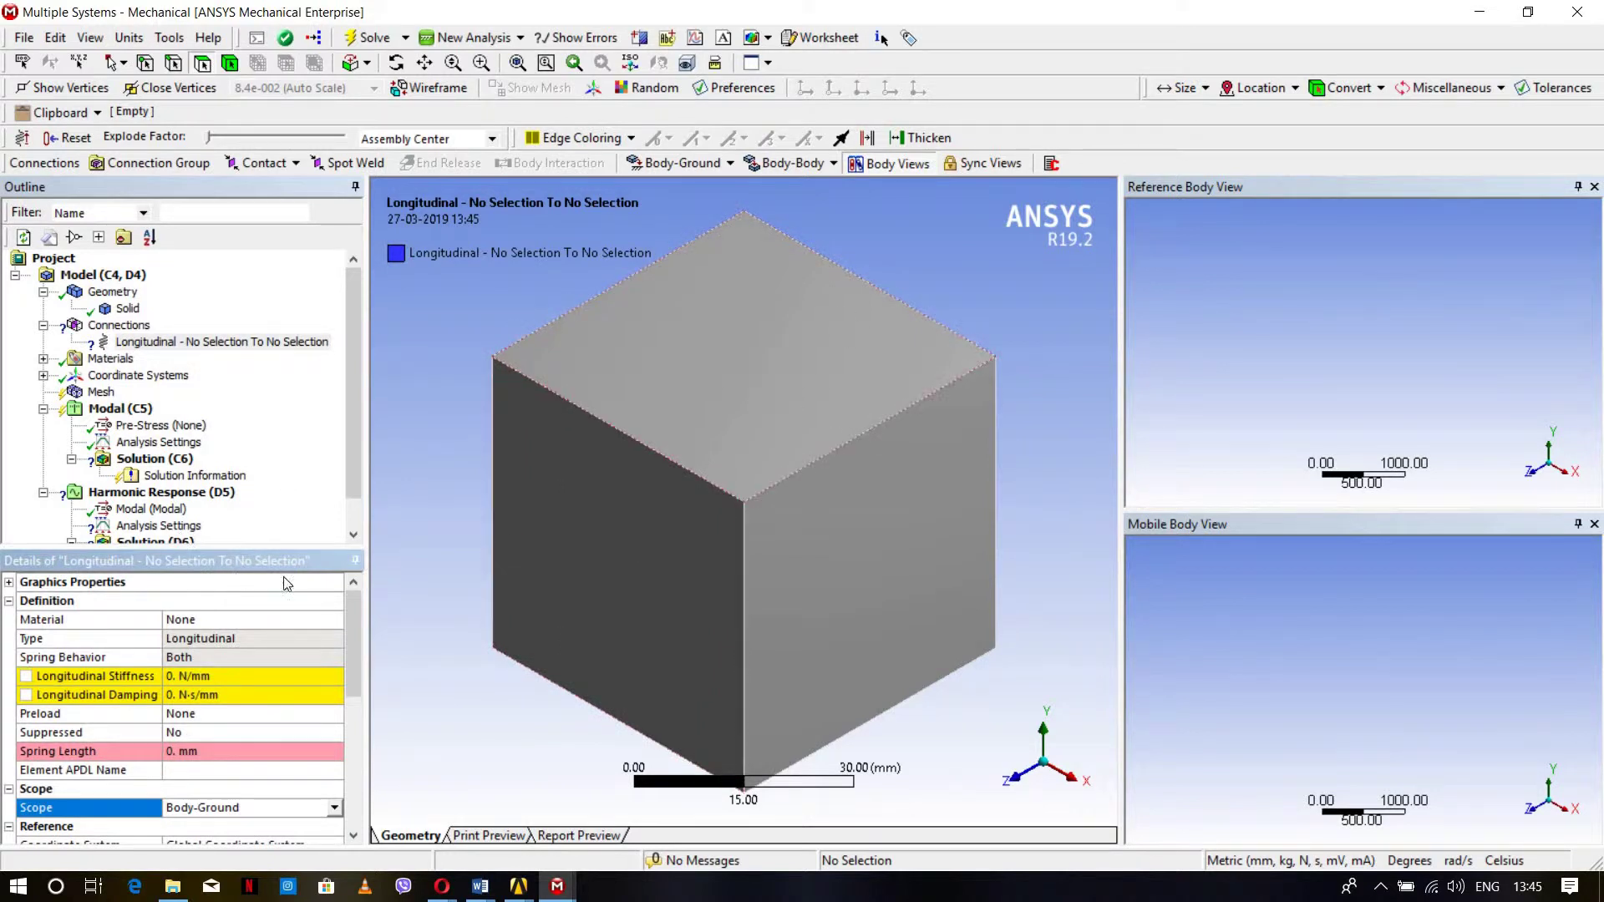
scroll(232, 662, down, 4)
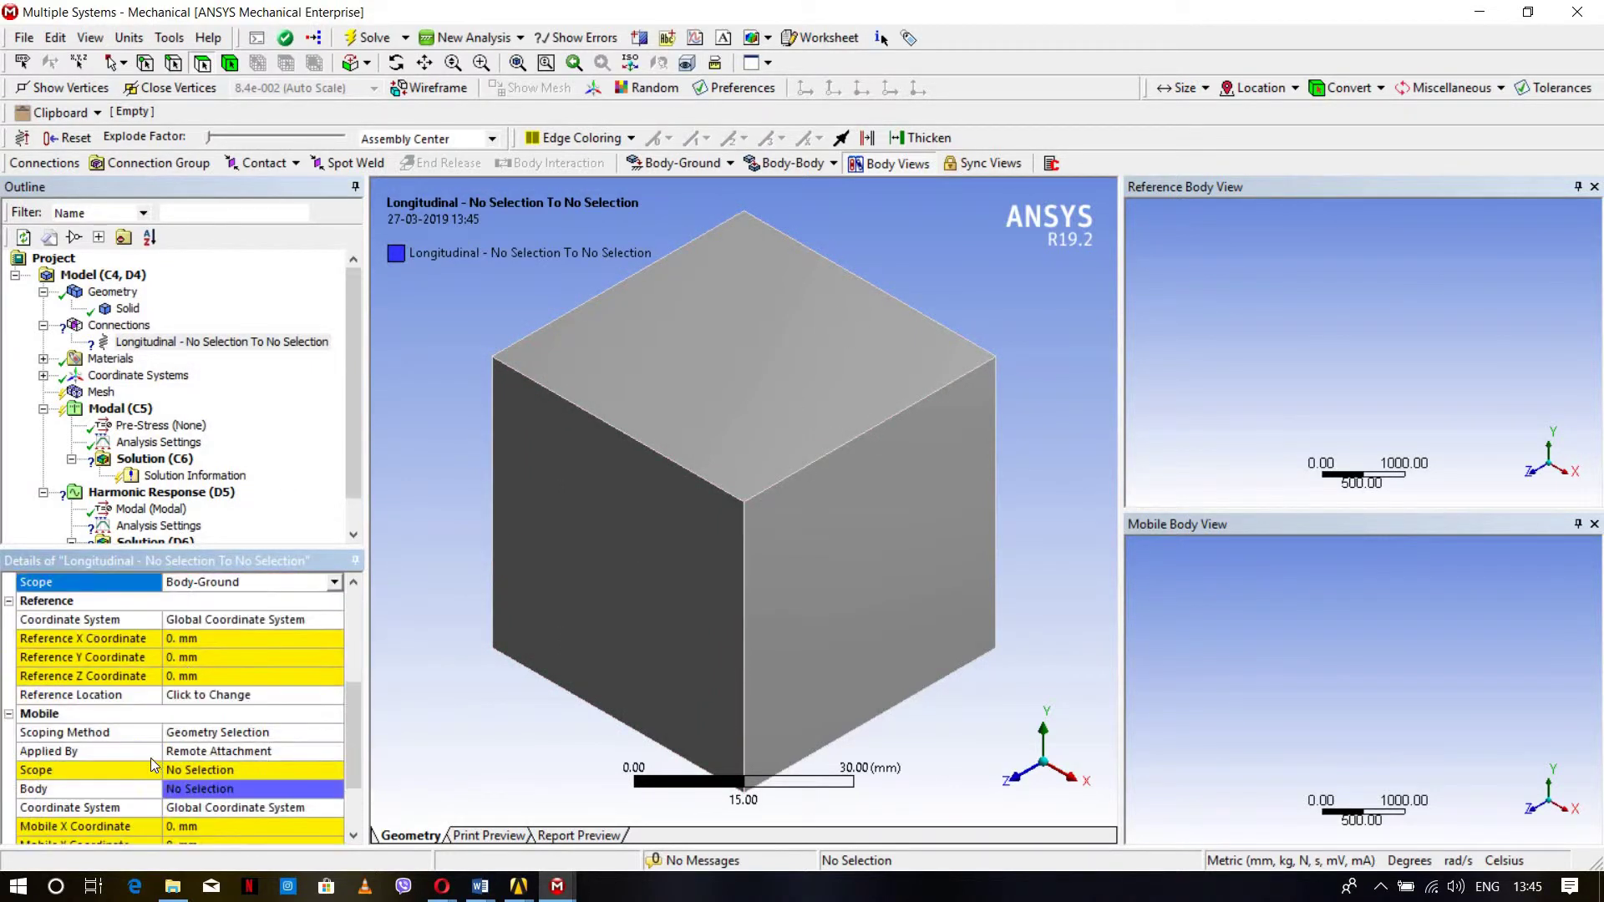
click(219, 771)
click(711, 407)
click(207, 769)
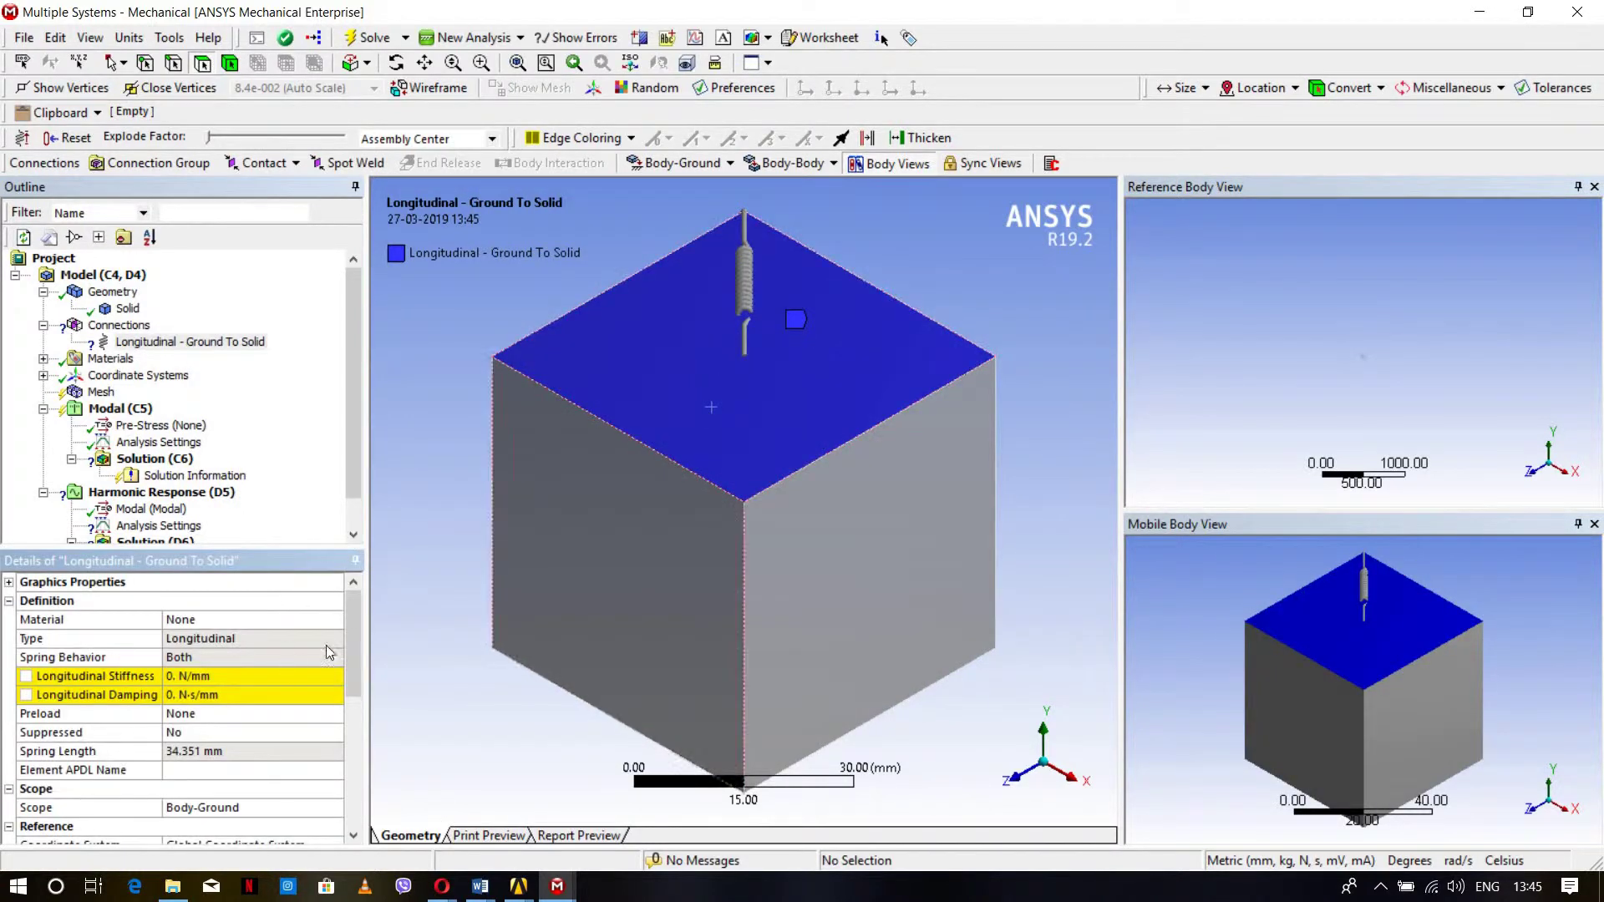
Step: Look up the 1.96 N/mm stiffness in Word and return to the Longitudinal Stiffness field
click(220, 676)
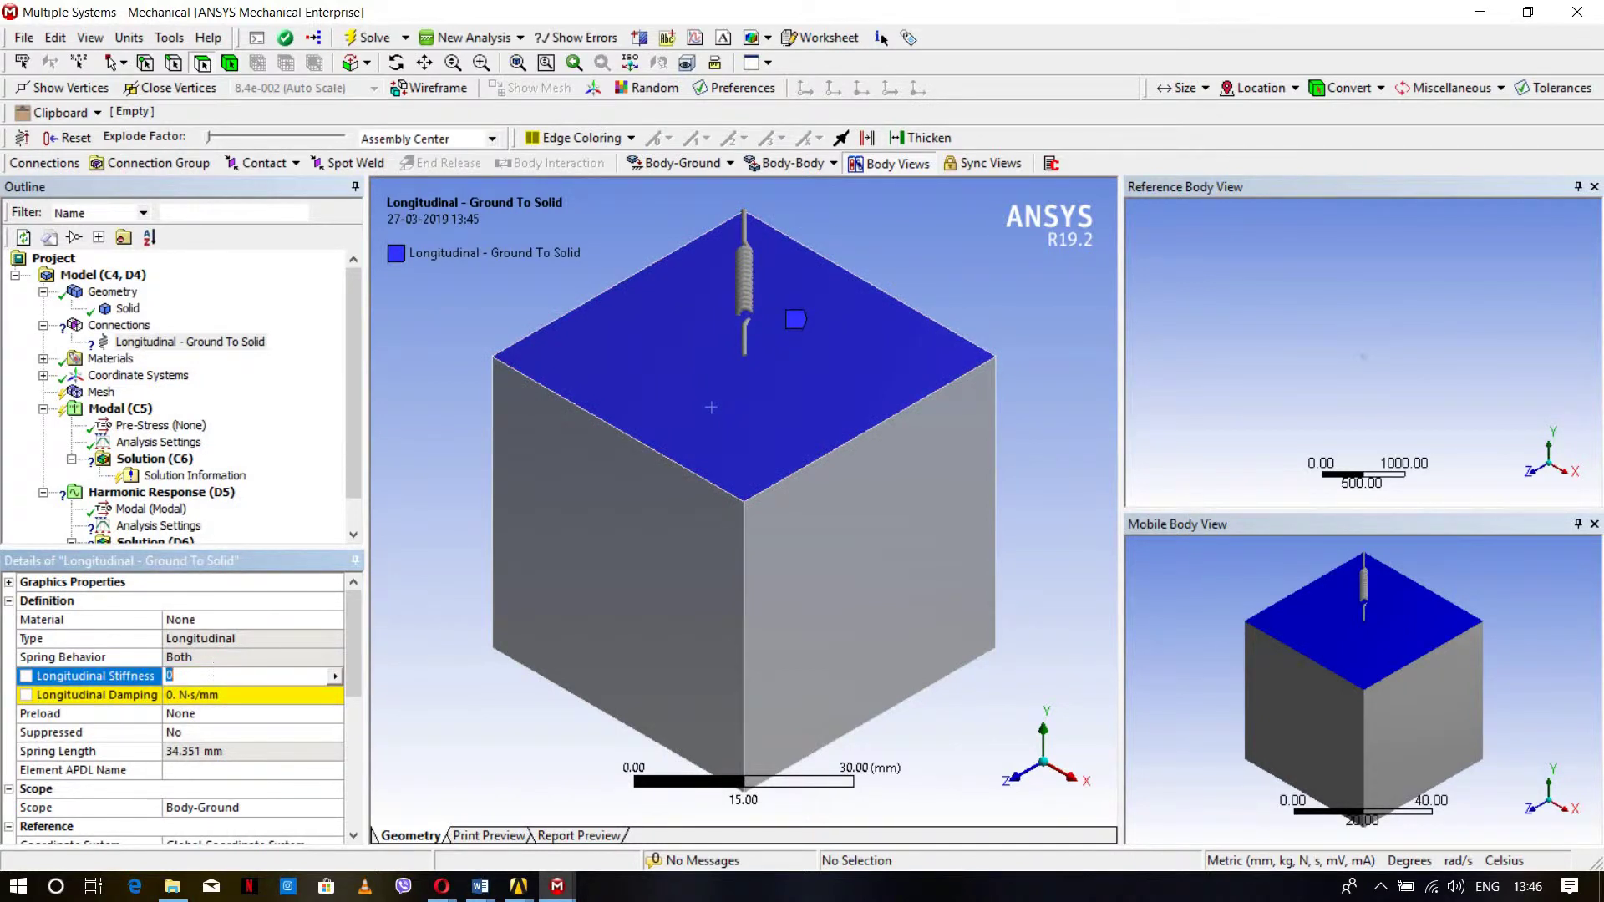
mouse_move(474, 892)
click(276, 835)
scroll(774, 410, up, 15)
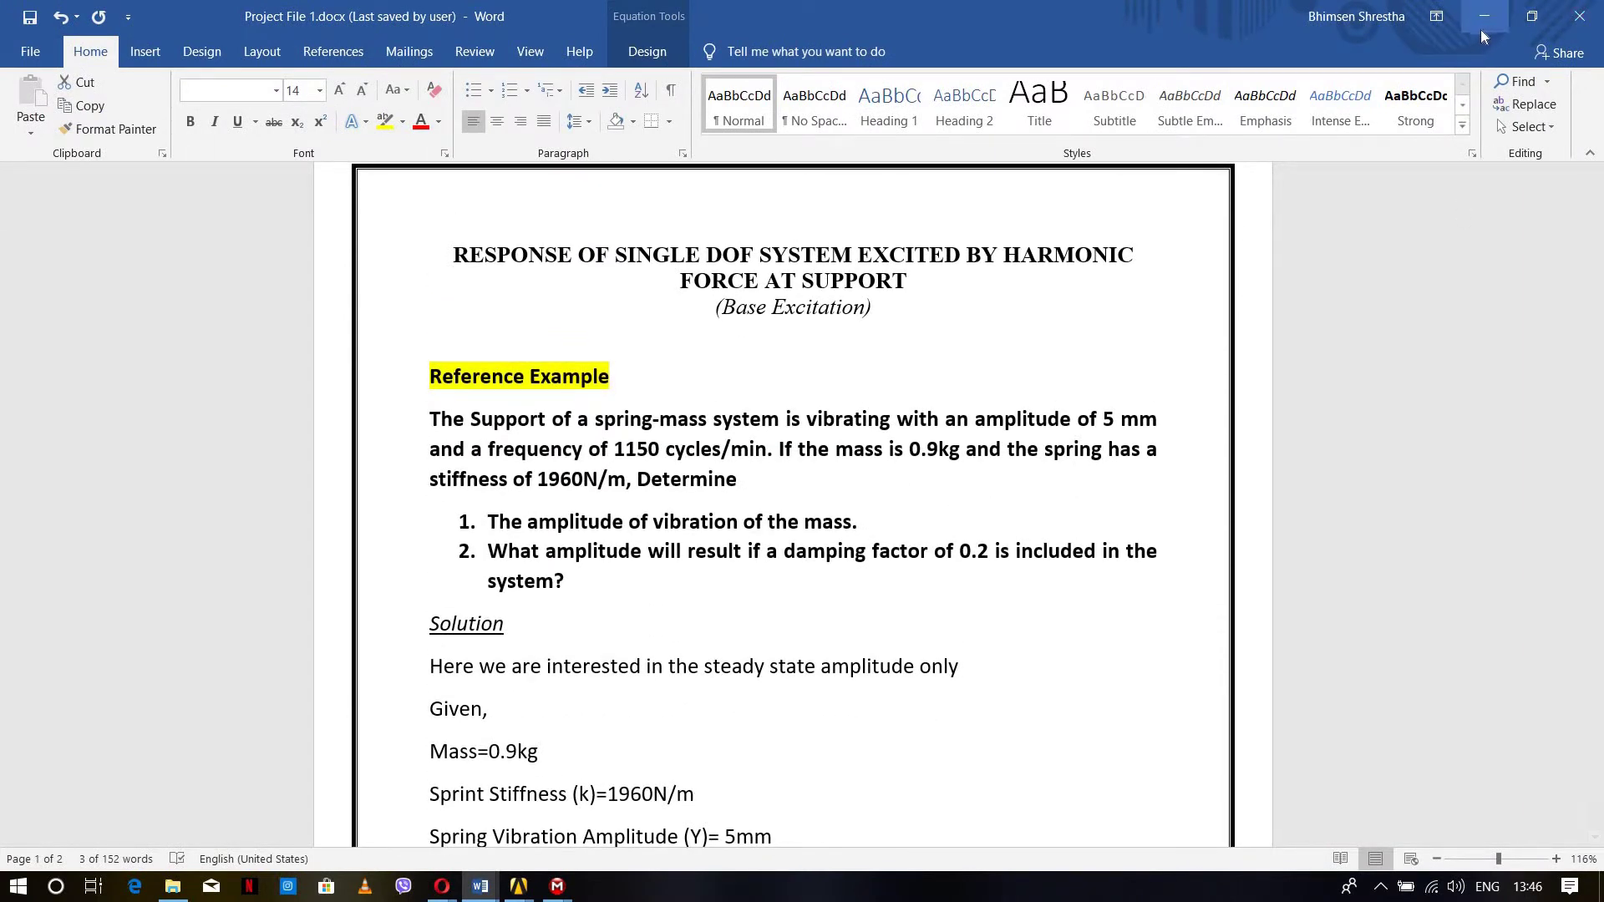
click(557, 886)
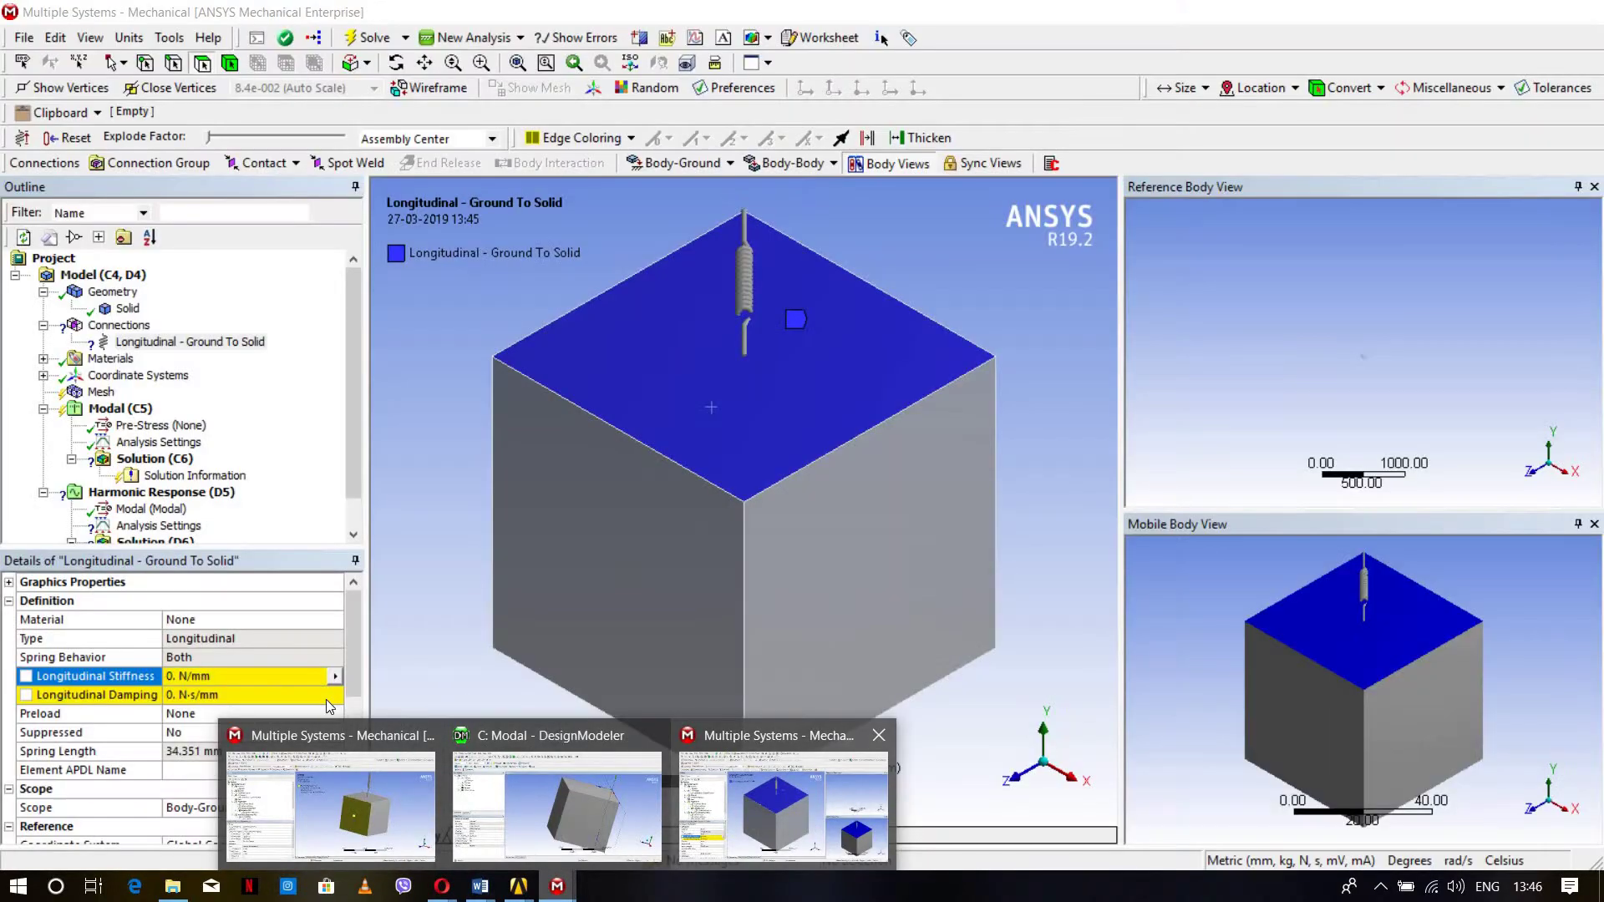
click(777, 829)
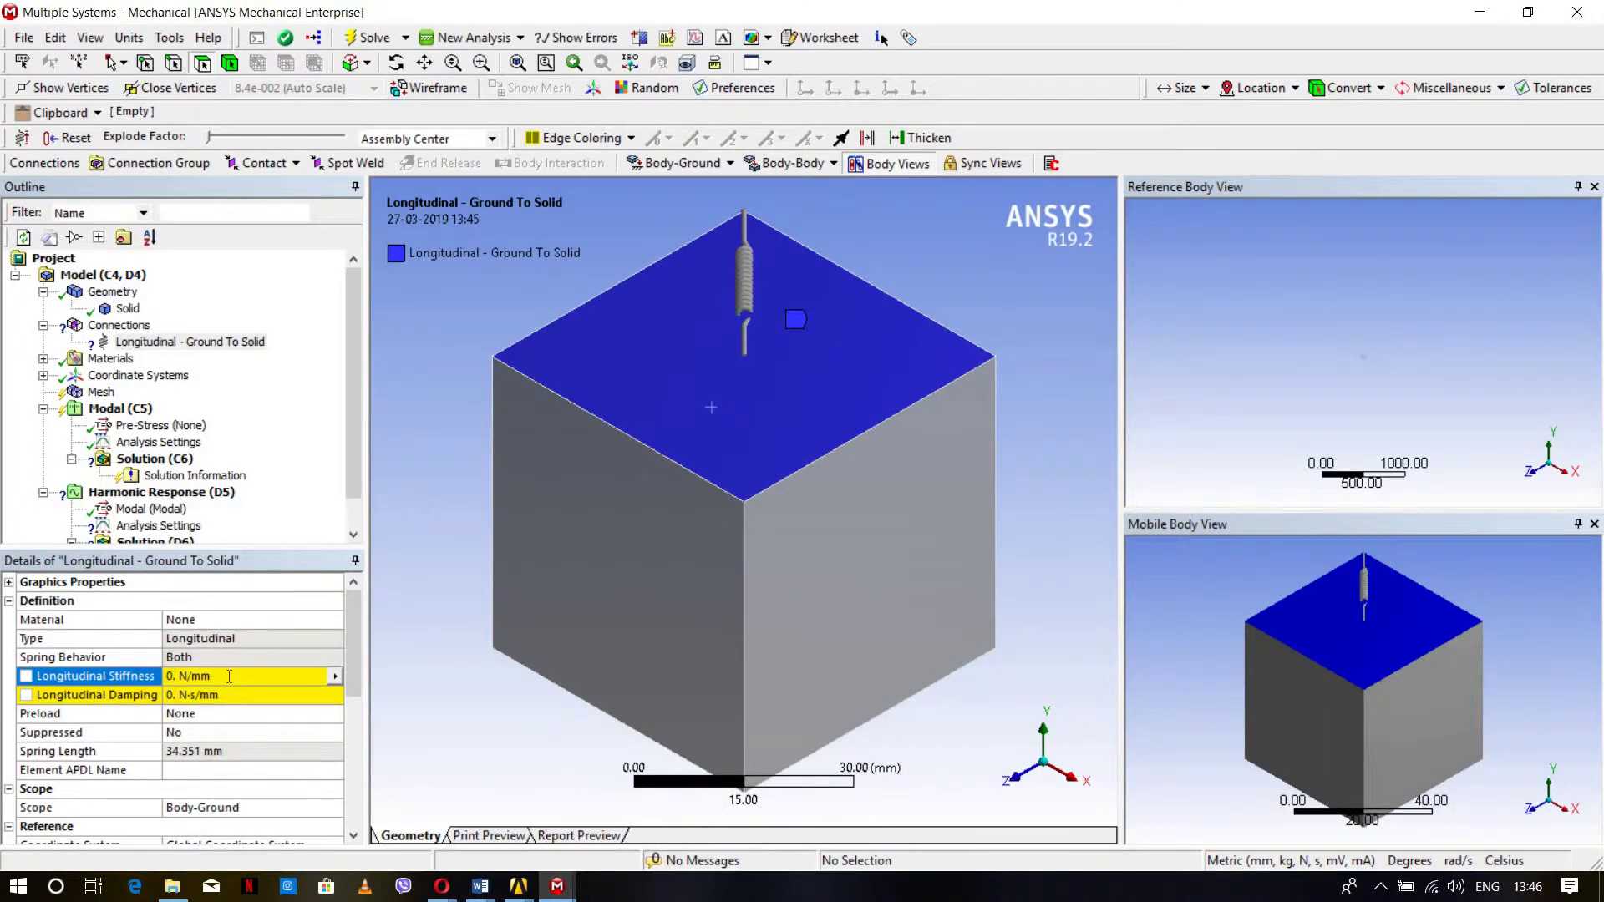
click(229, 676)
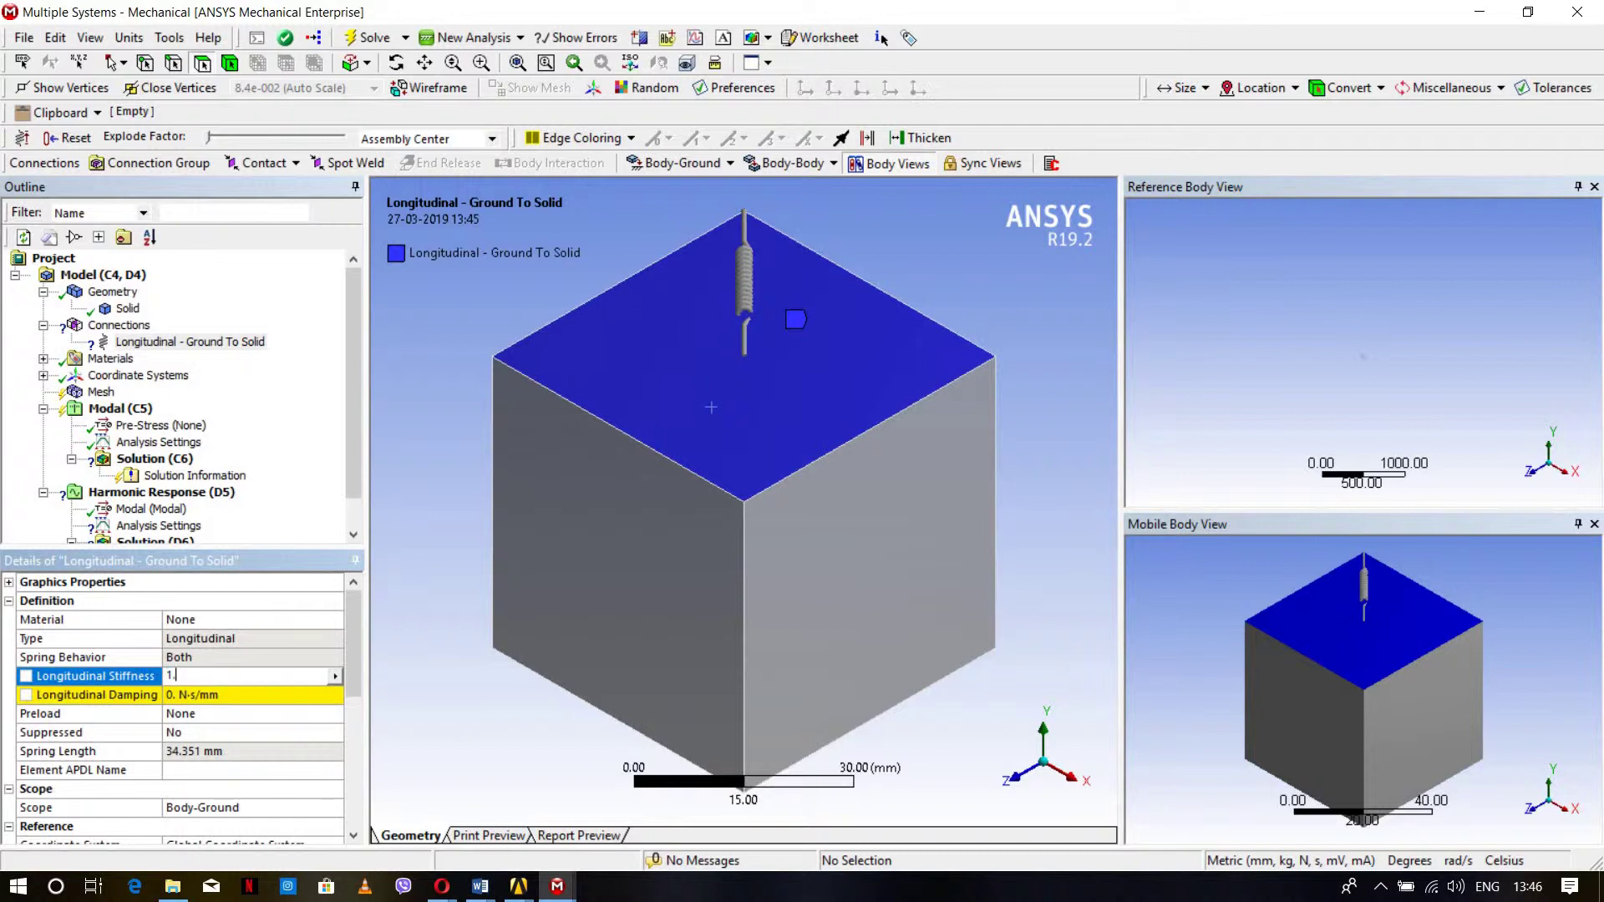
Step: Set the spring's longitudinal stiffness to 1.96 N/mm and orbit to inspect it
text(1.96)
key(Return)
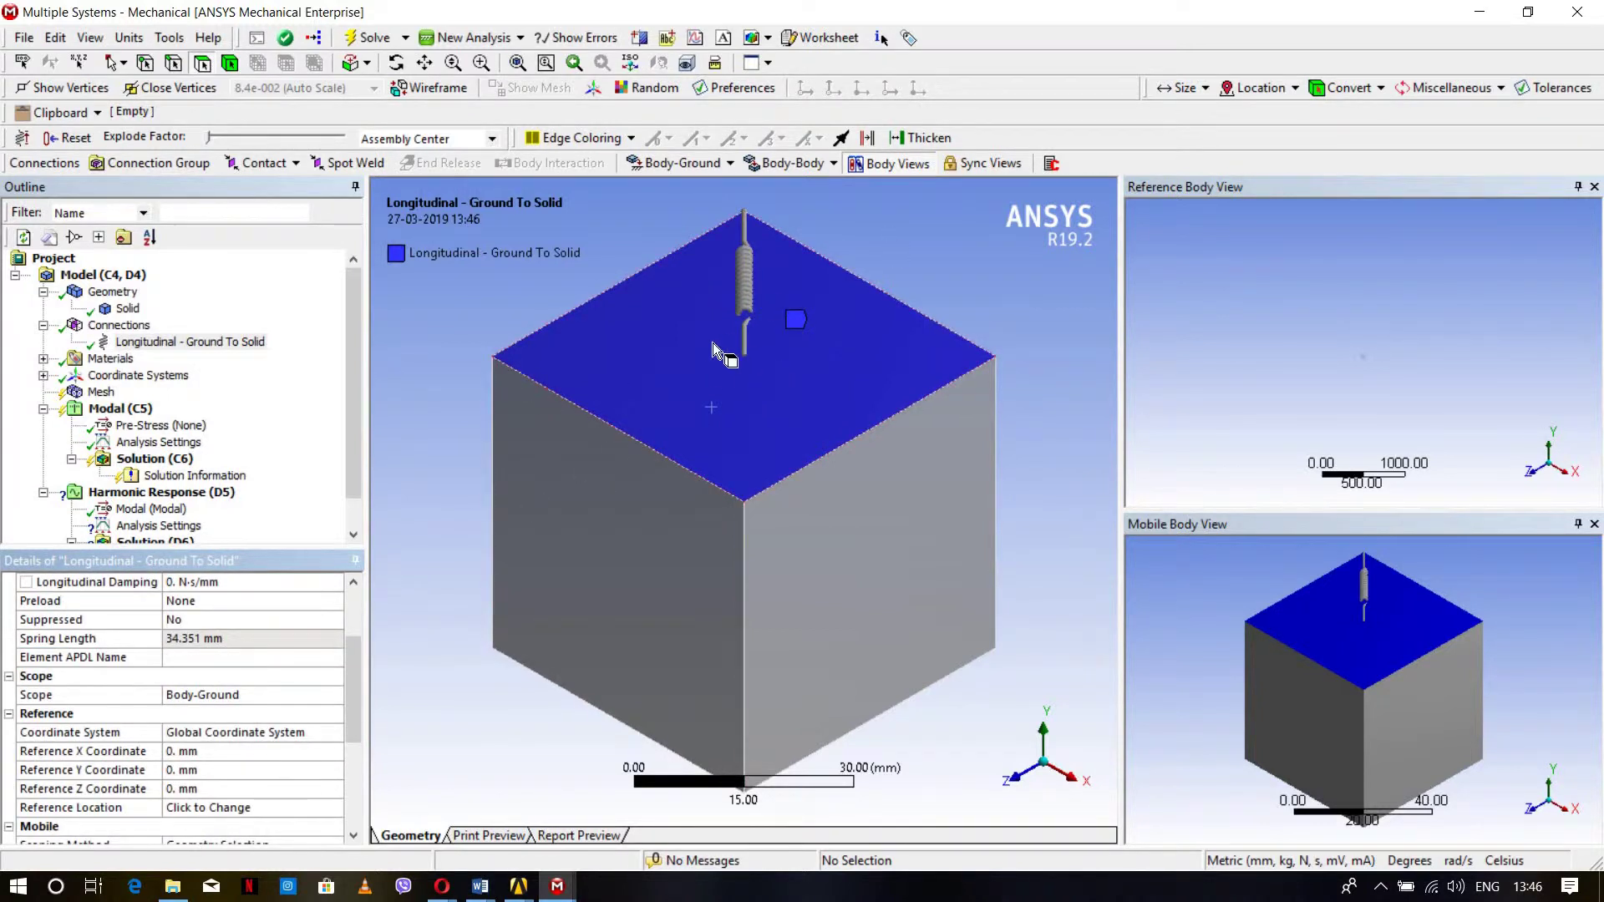
middle_drag(652, 386, 732, 344)
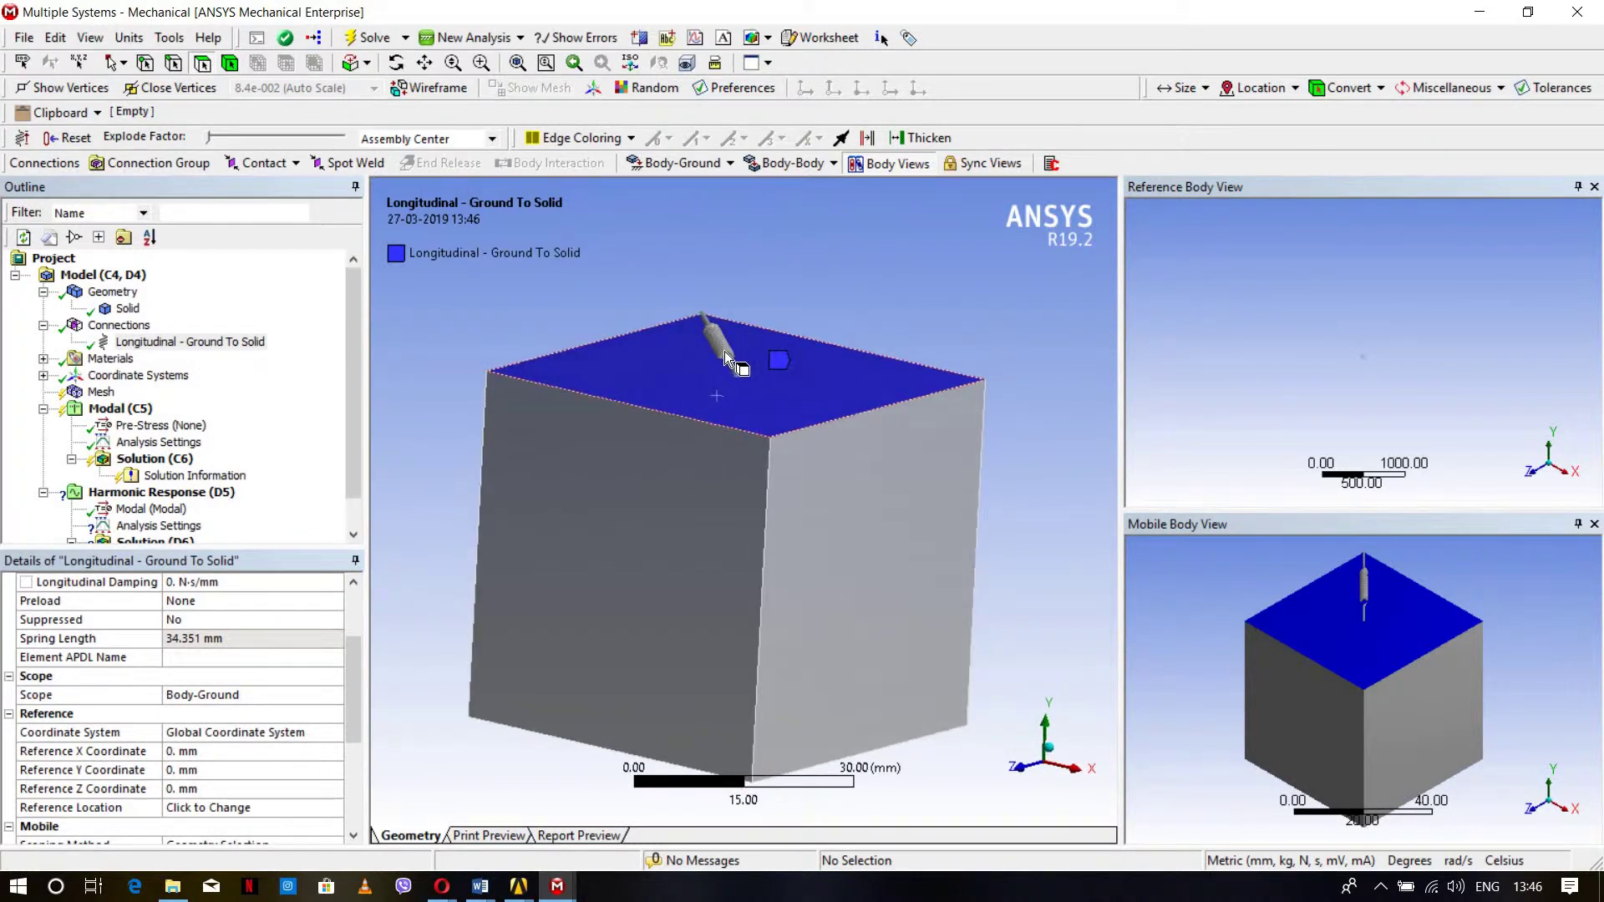
middle_drag(655, 426, 674, 455)
Step: Place the spring's ground reference at X 24.29, Y 48.58, Z 24.29 mm
click(206, 754)
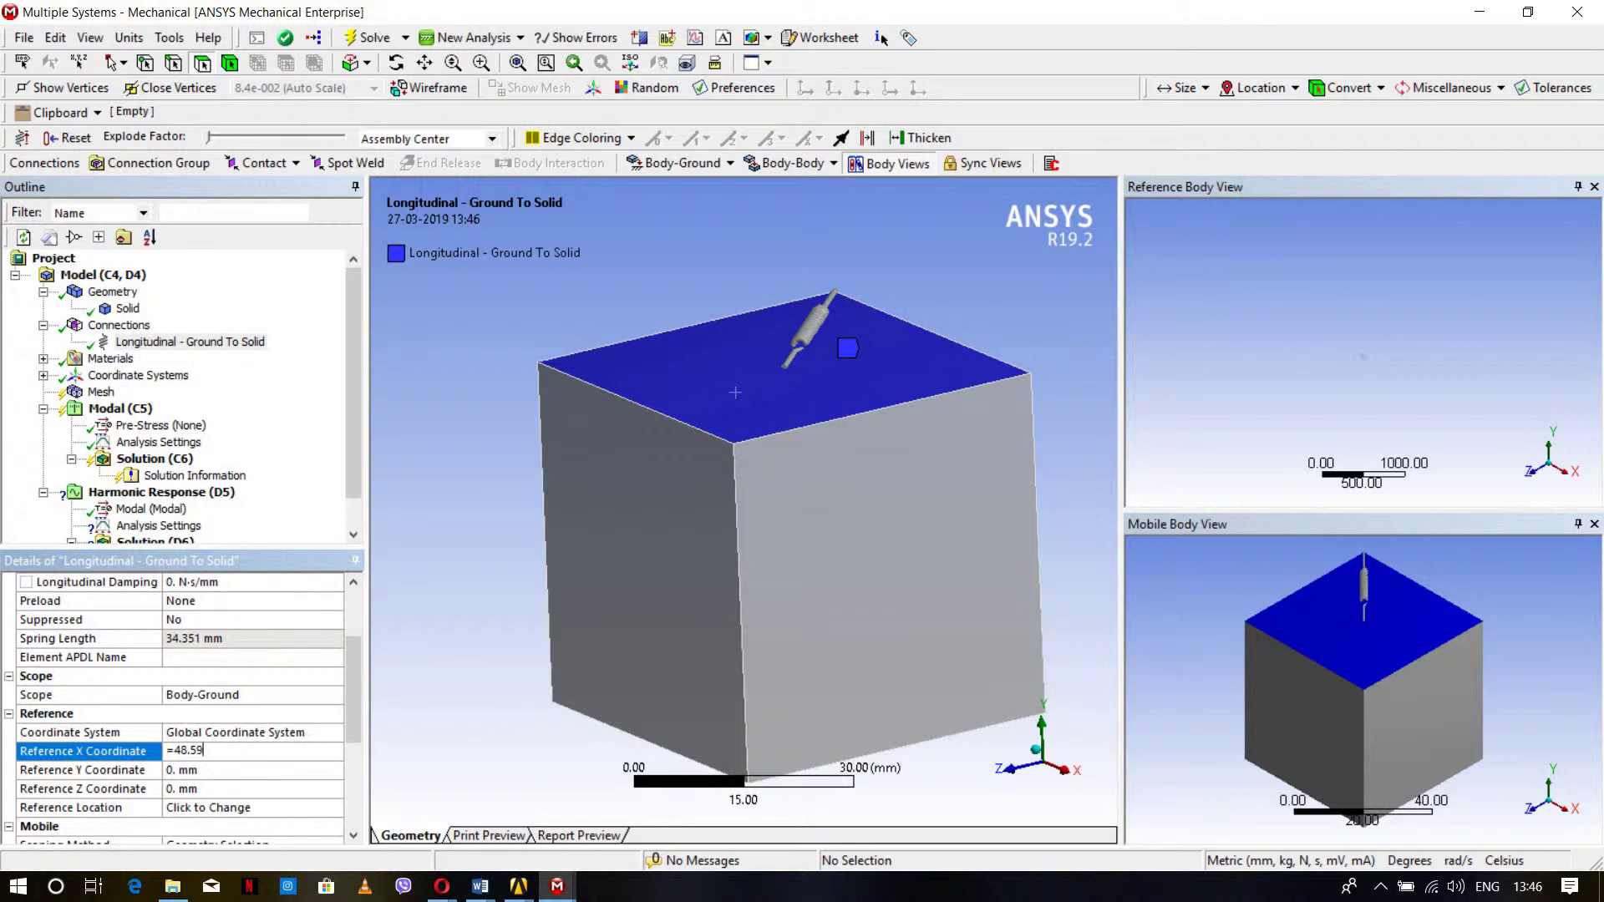
text(=48.58/2)
key(Return)
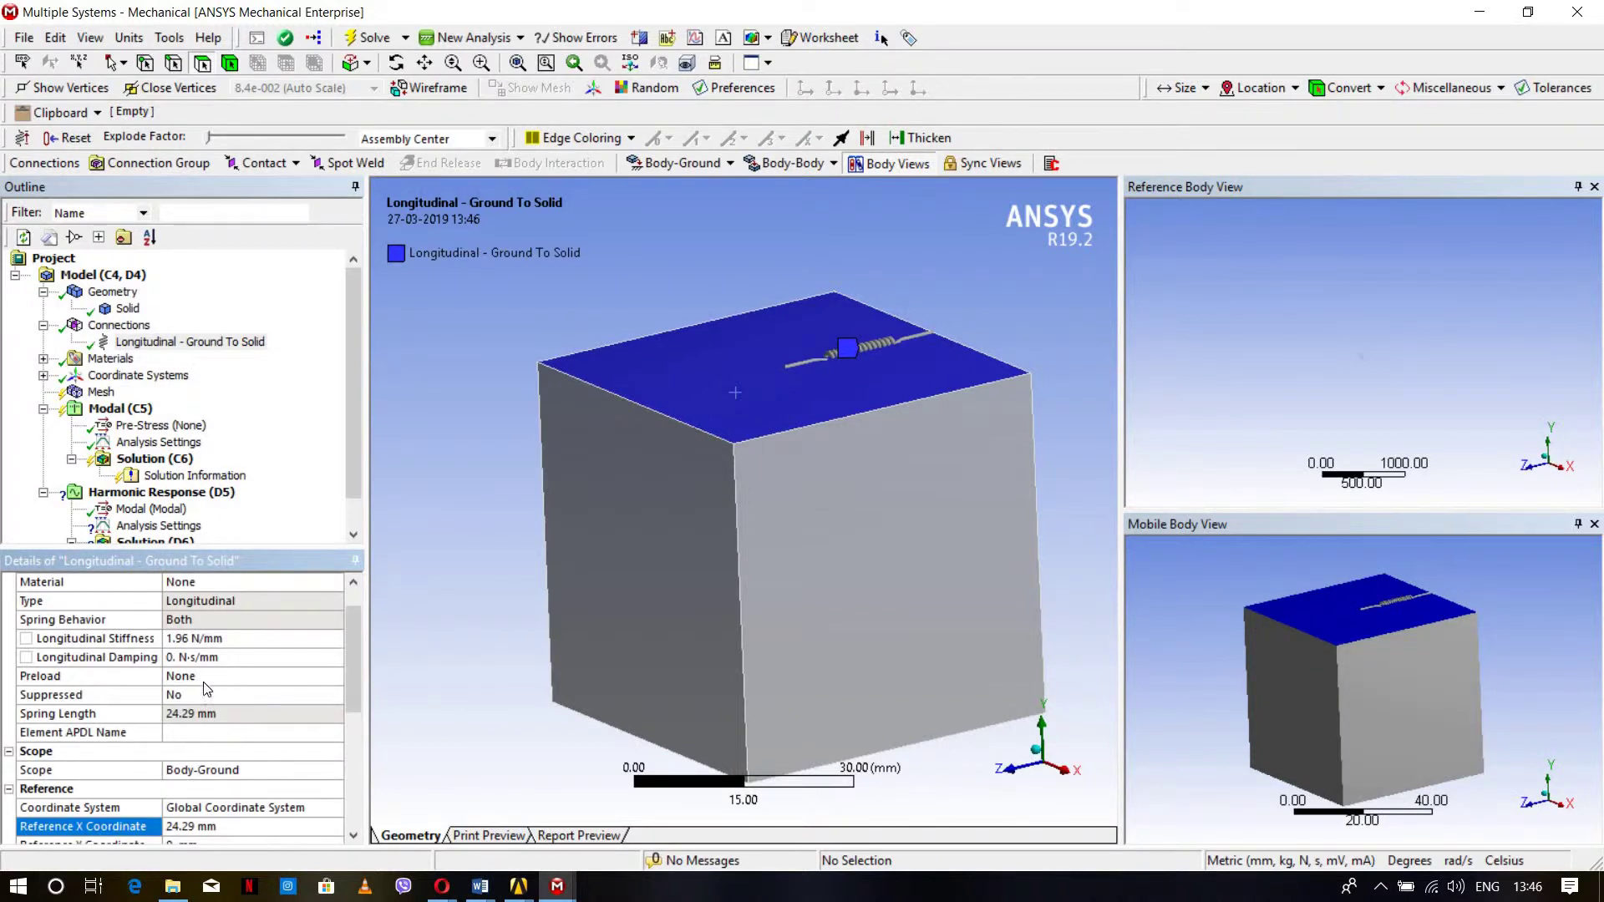
scroll(209, 684, down, 1)
click(239, 803)
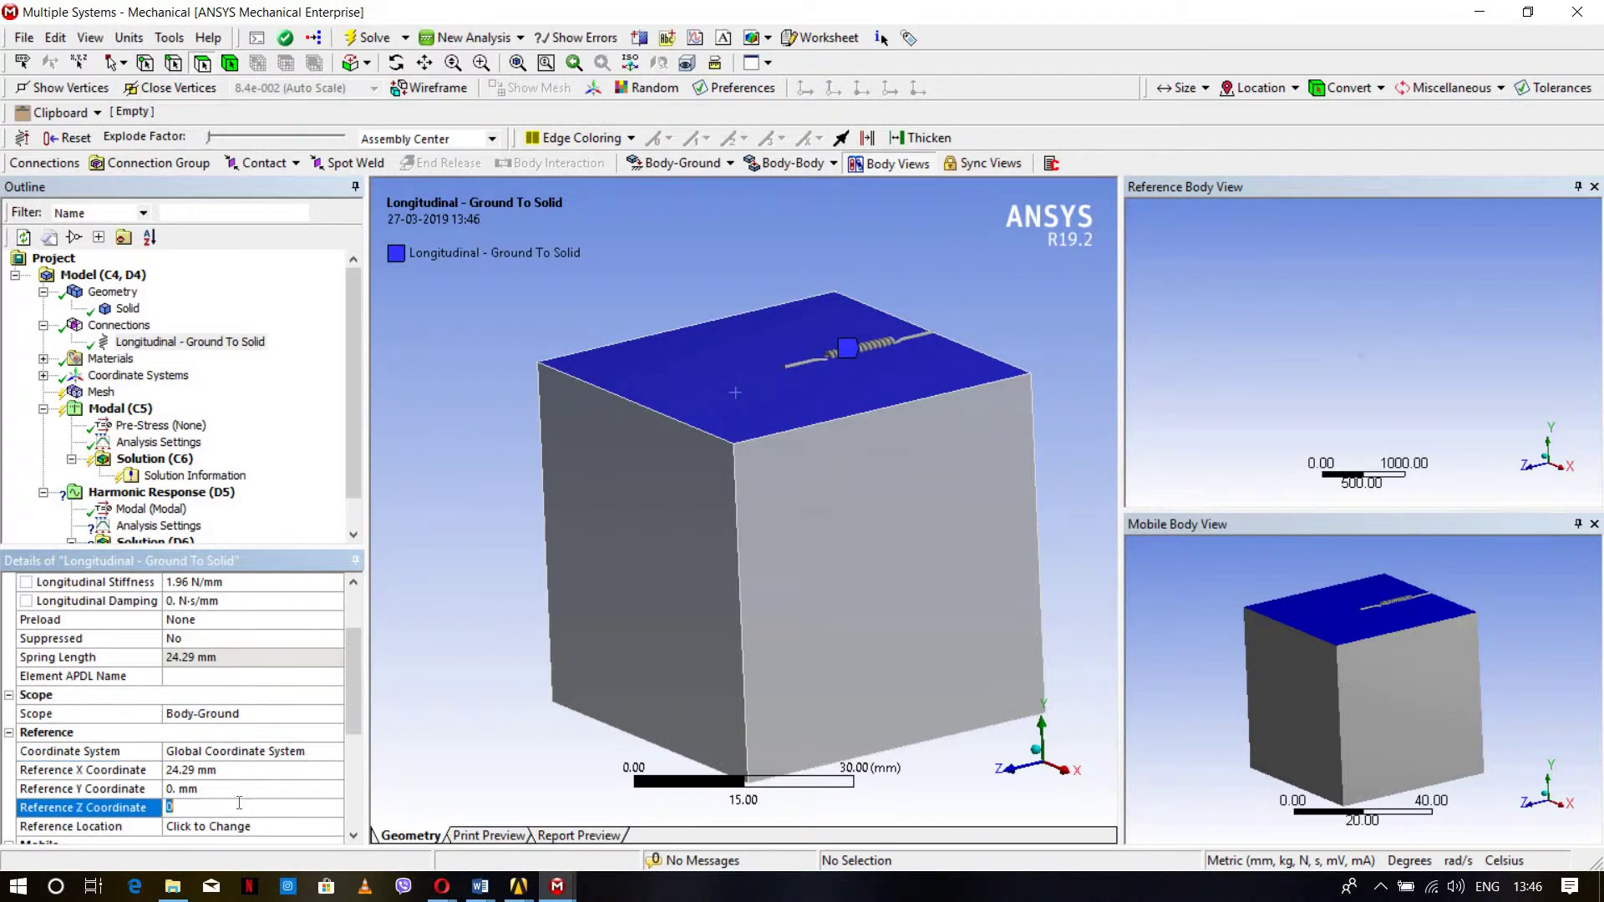
text(=48.58/2)
key(Return)
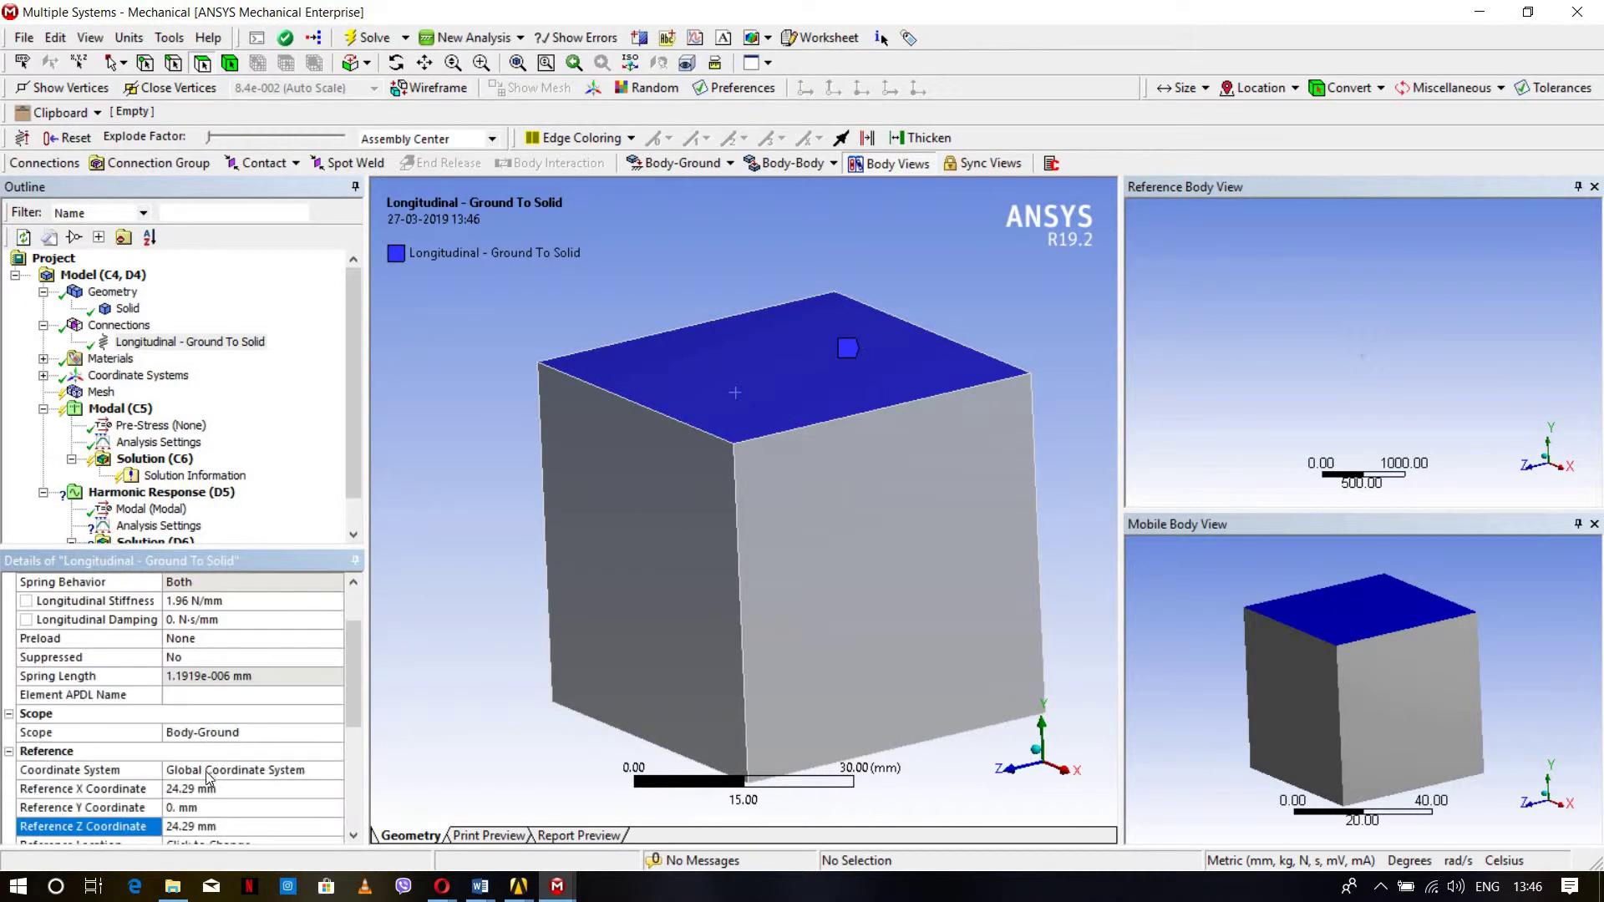
click(214, 804)
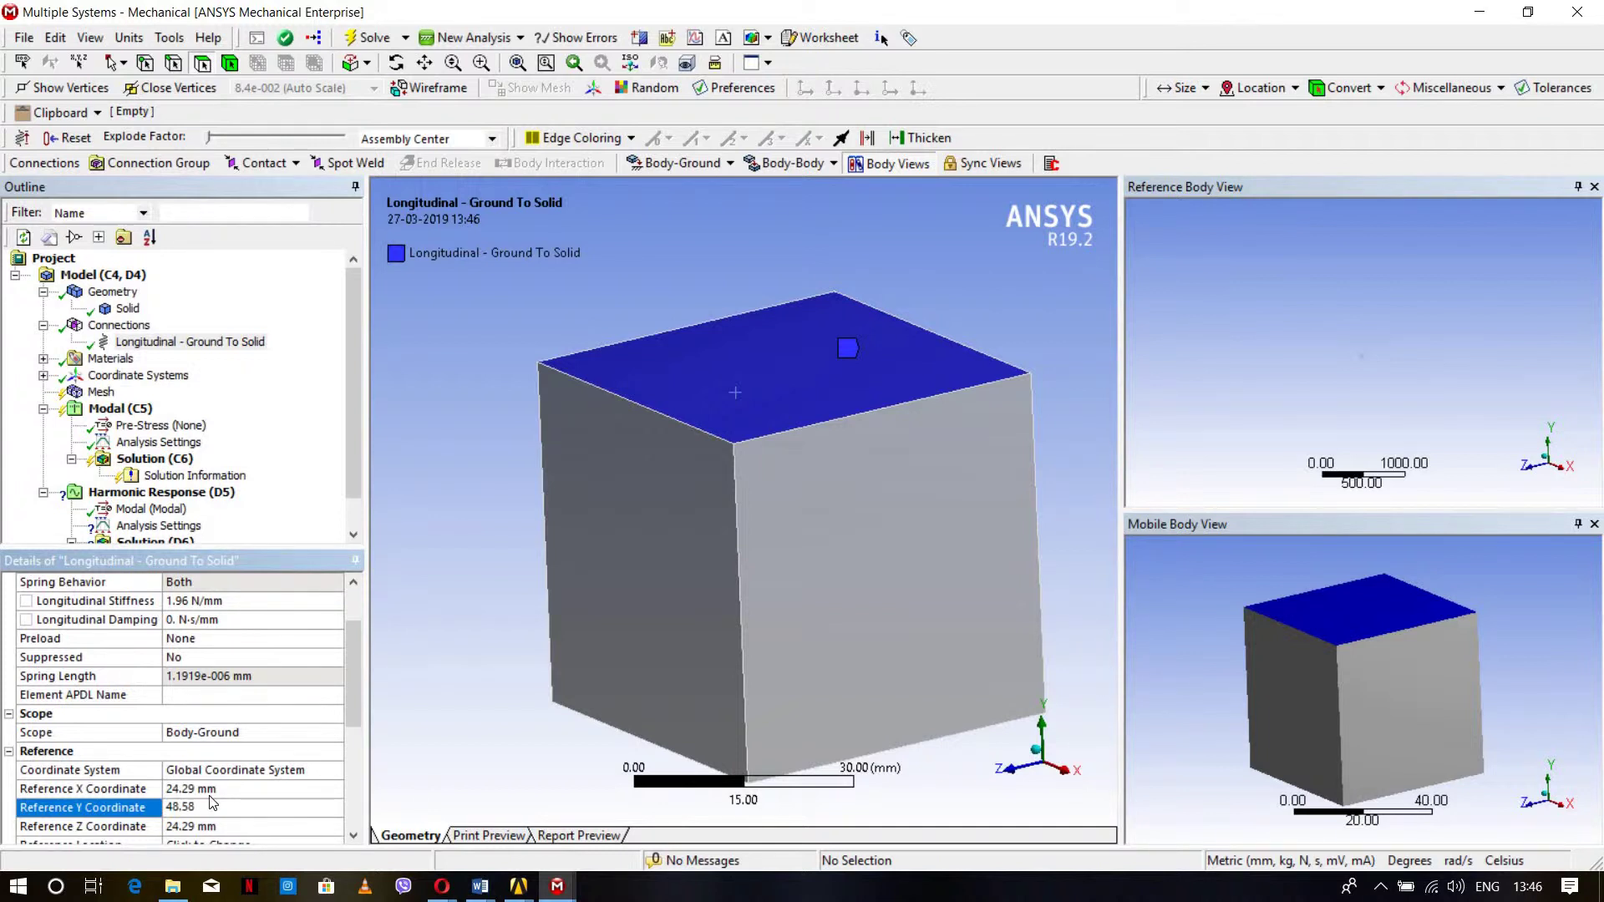
key(Return)
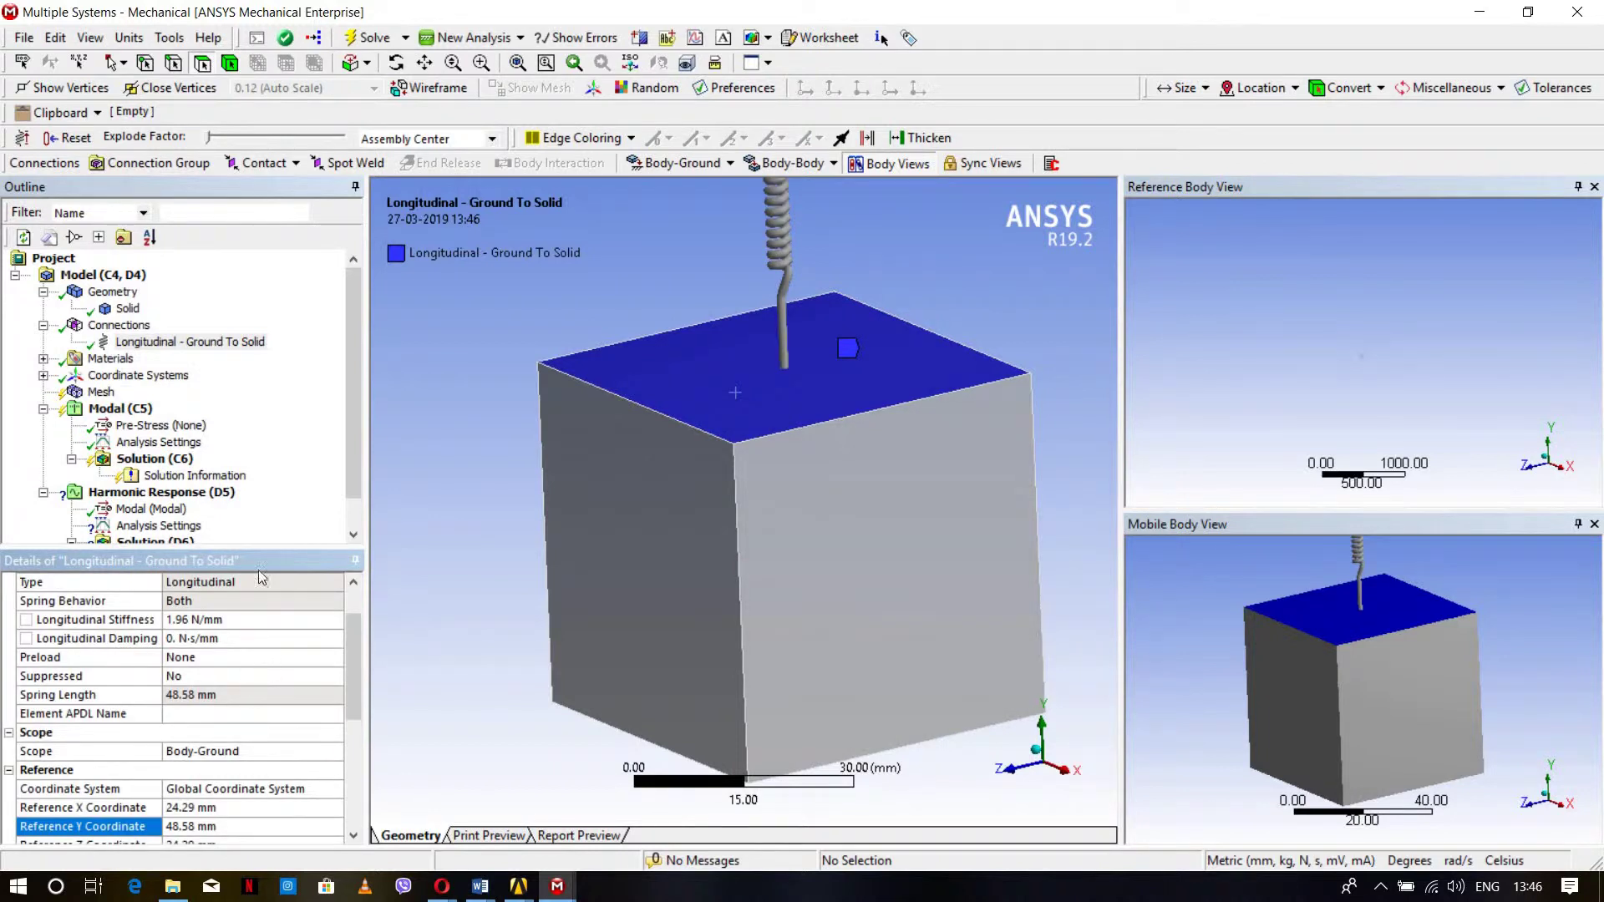
scroll(254, 544, down, 2)
scroll(782, 380, up, 2)
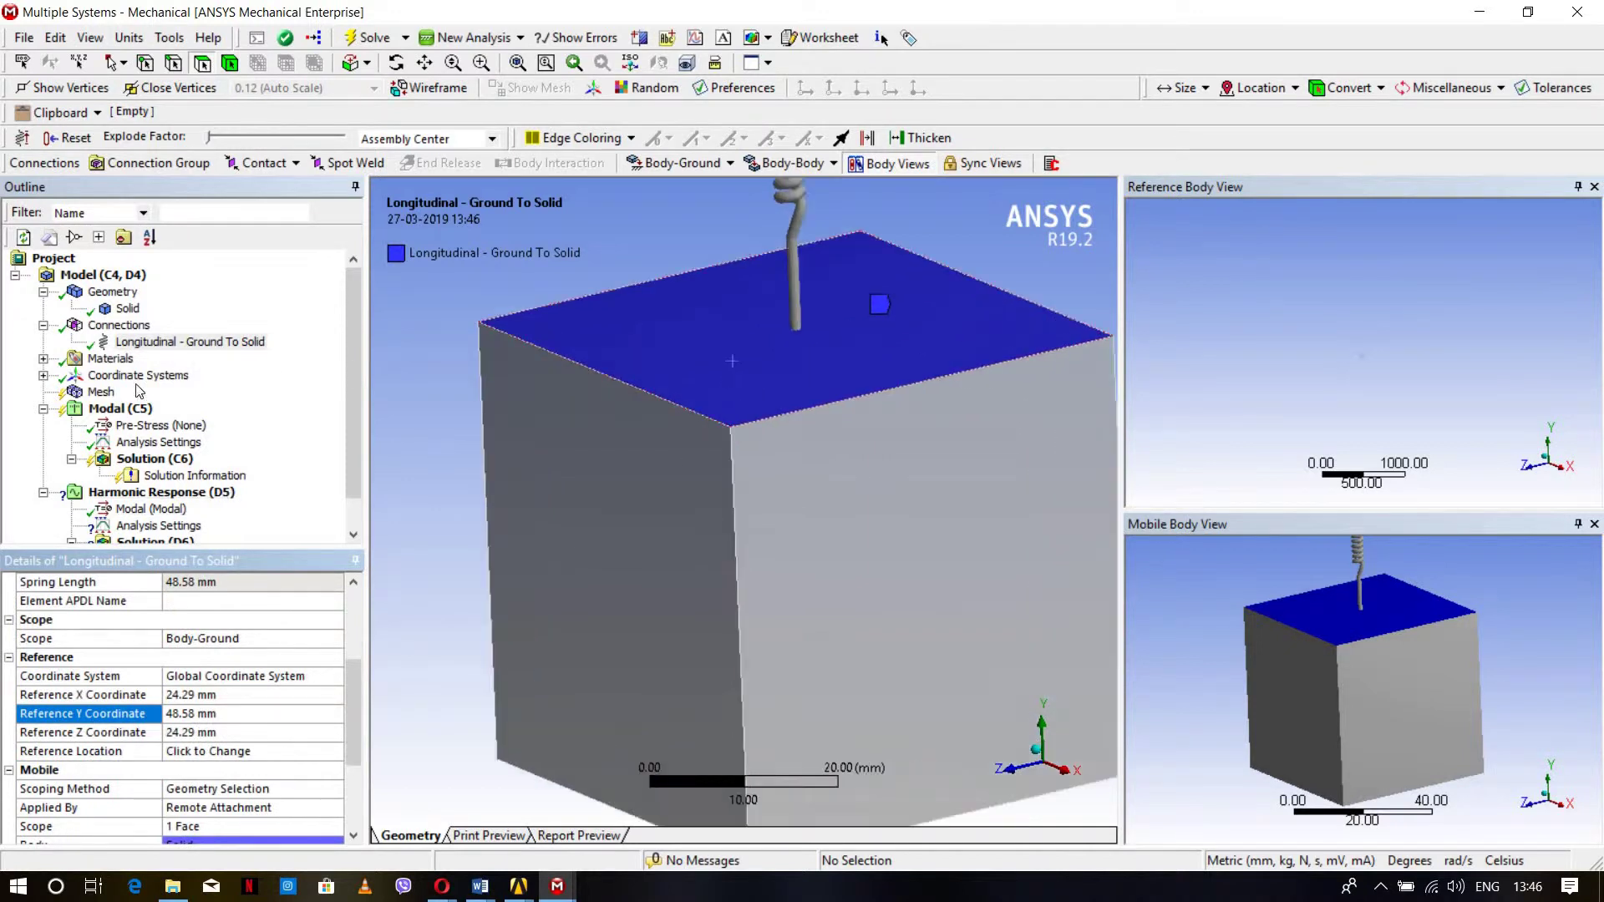
Step: Generate the cube's mesh and add a Remote Displacement on its left face under Modal
right_click(107, 394)
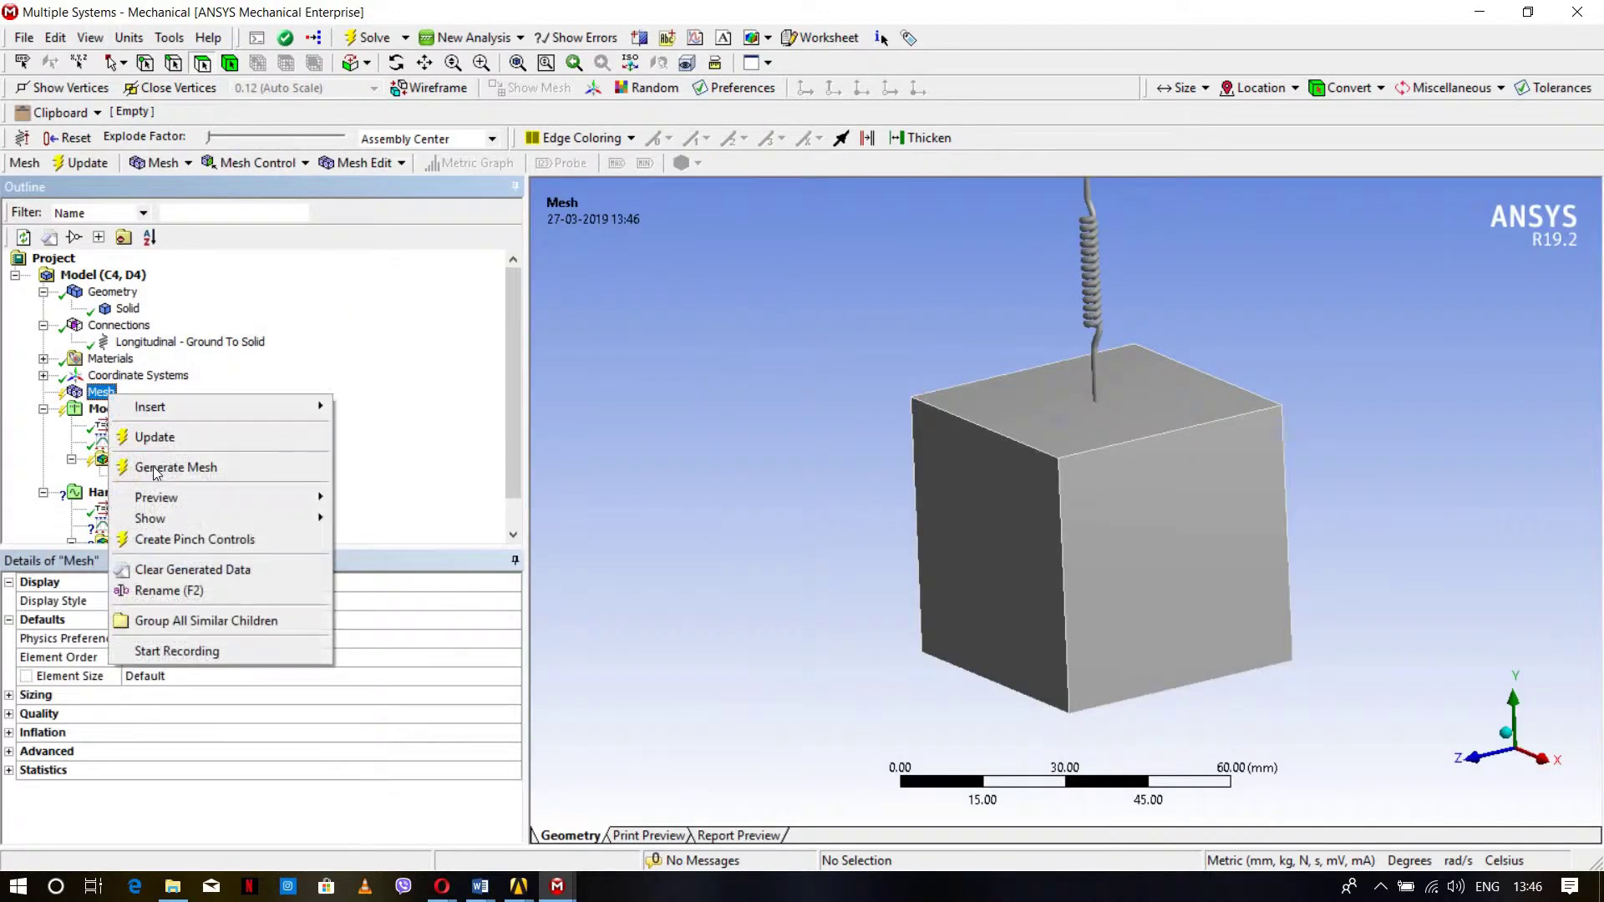
click(156, 471)
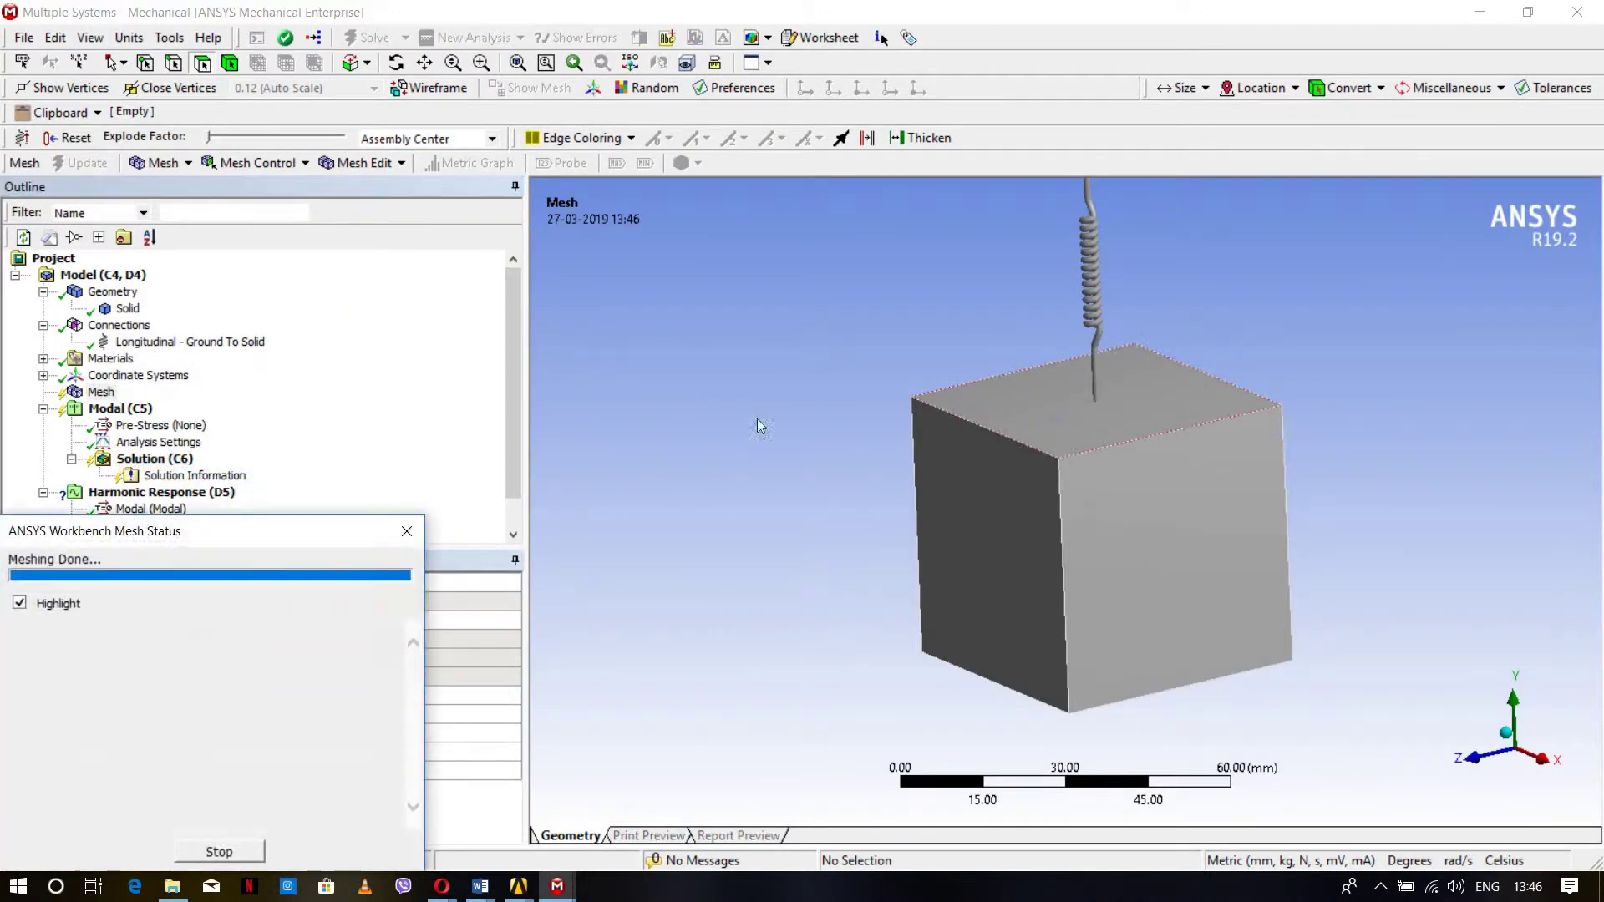
click(144, 444)
right_click(144, 445)
mouse_move(193, 451)
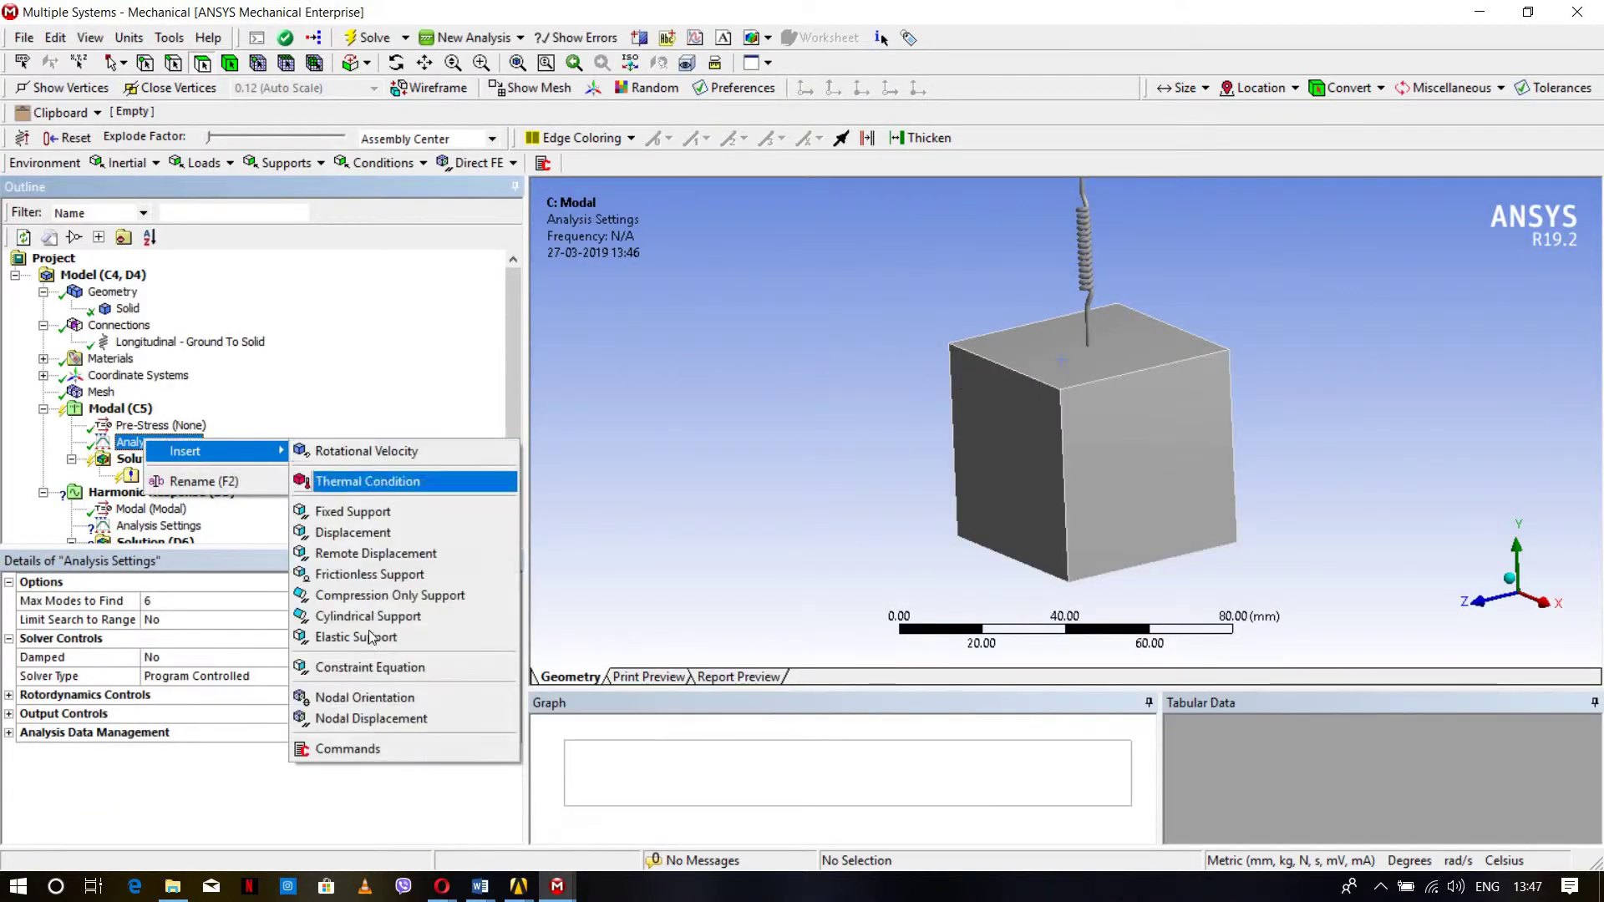
click(372, 553)
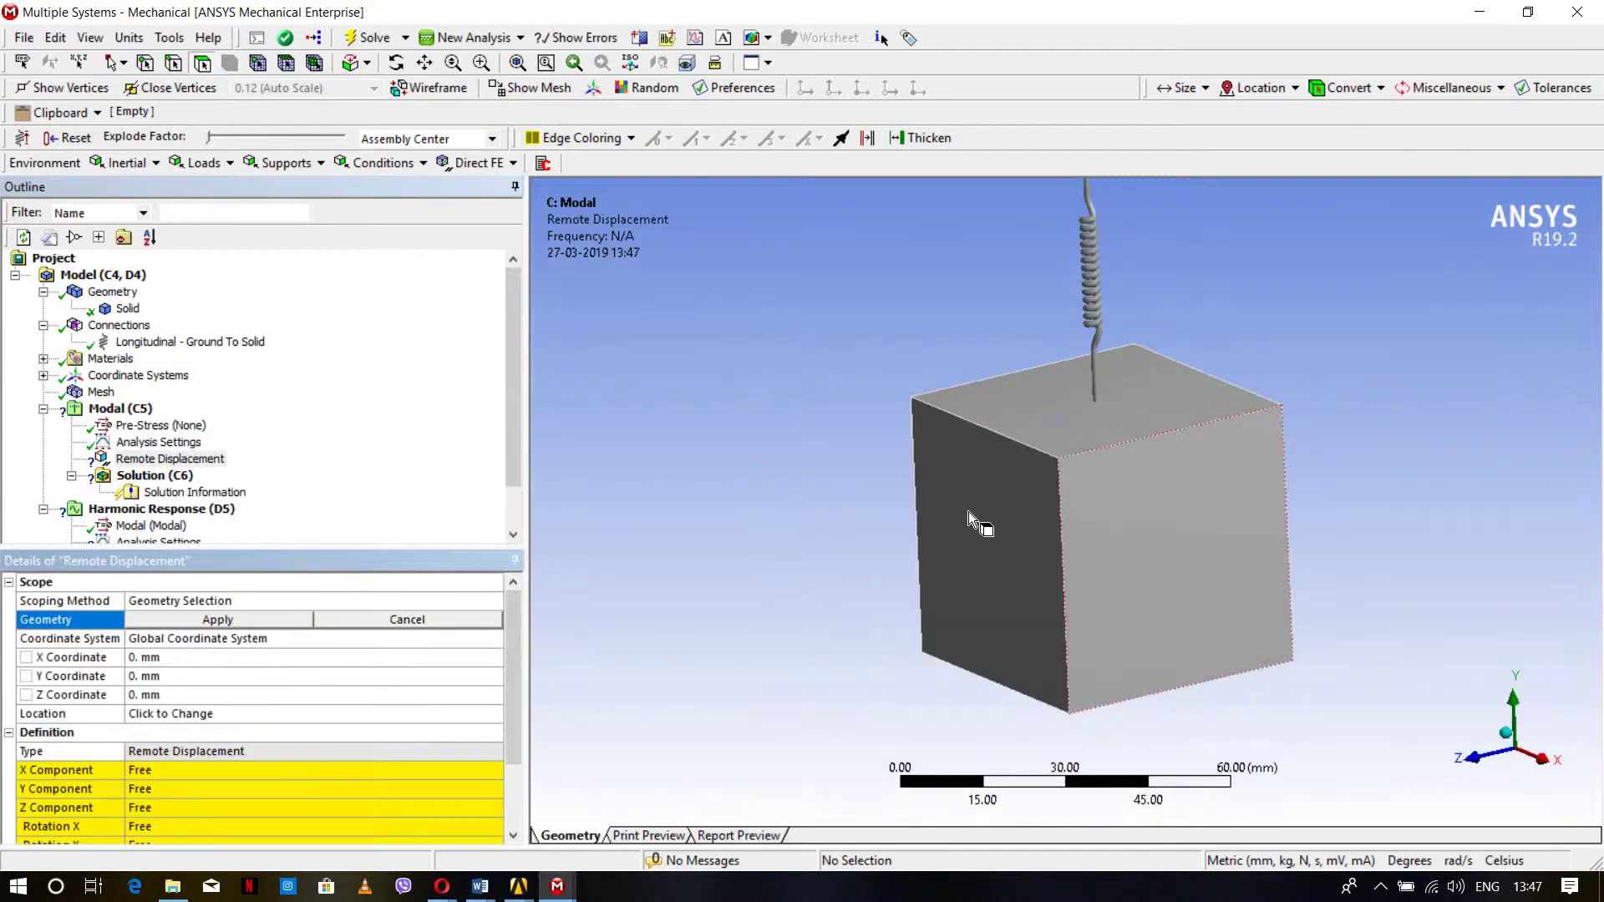
click(1017, 524)
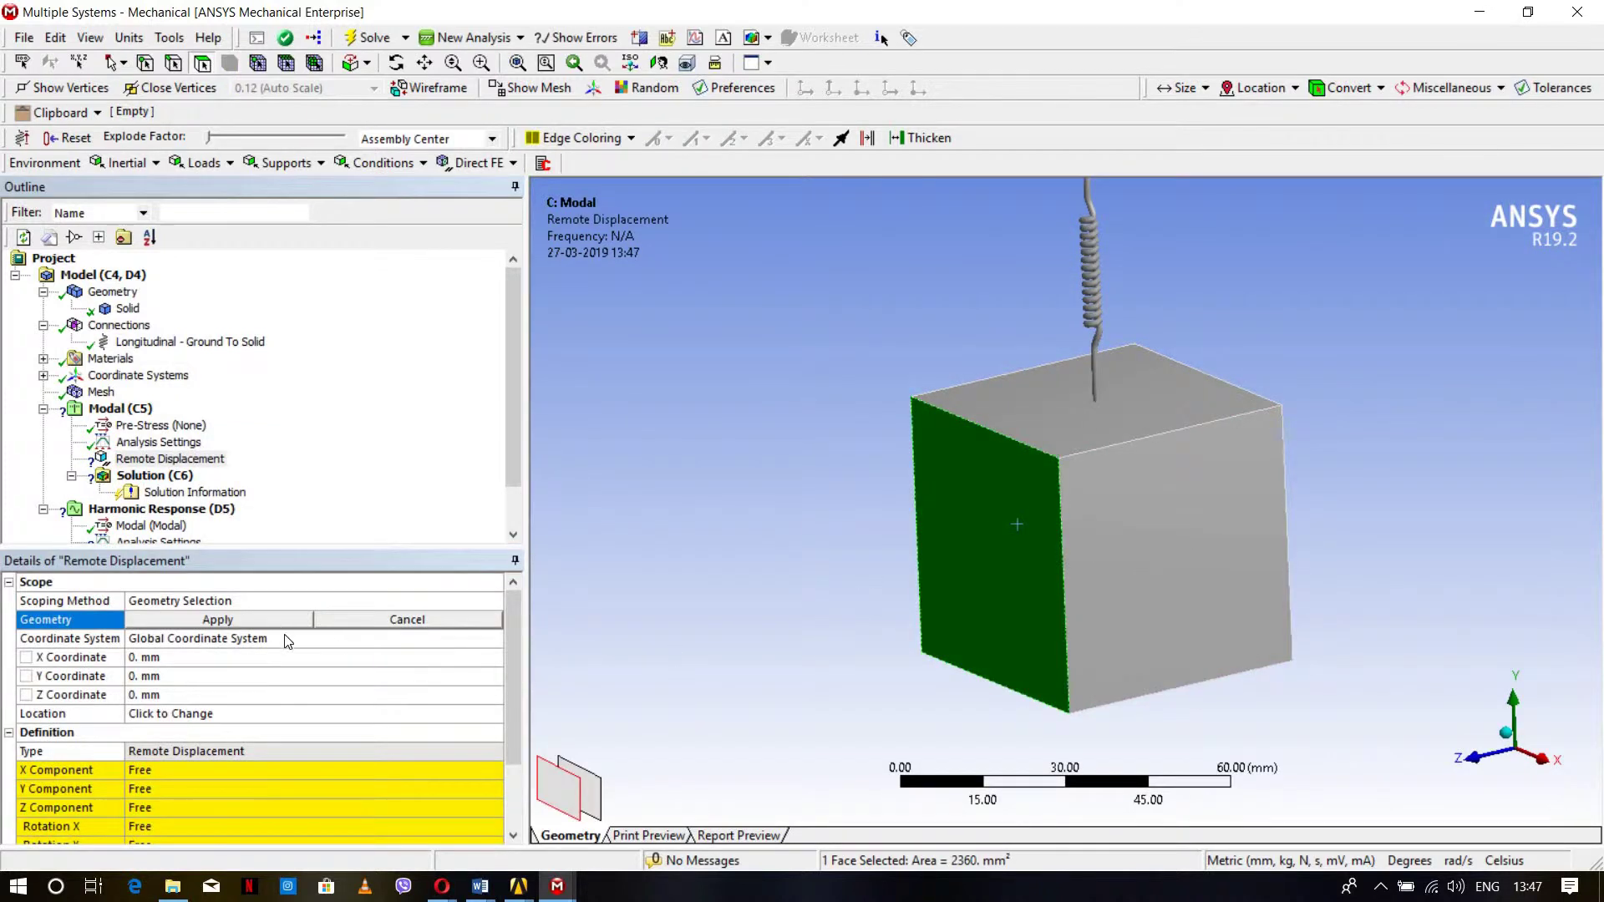
click(284, 622)
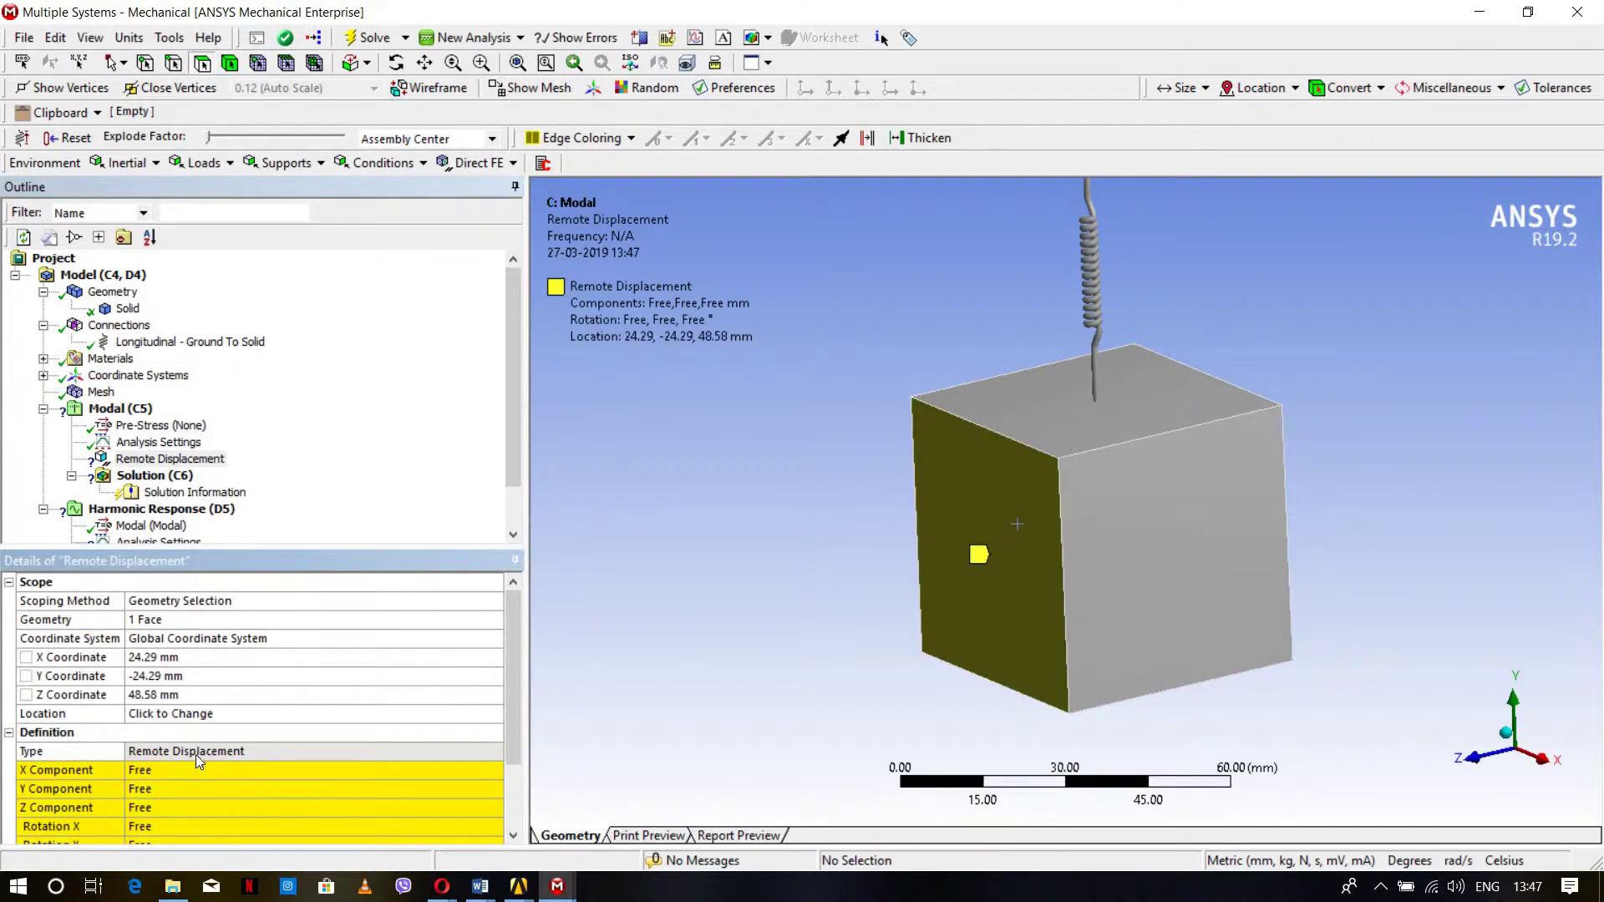
Step: Set the remote displacement's X and Z components to 0 mm and Rotation X to 0°
click(209, 770)
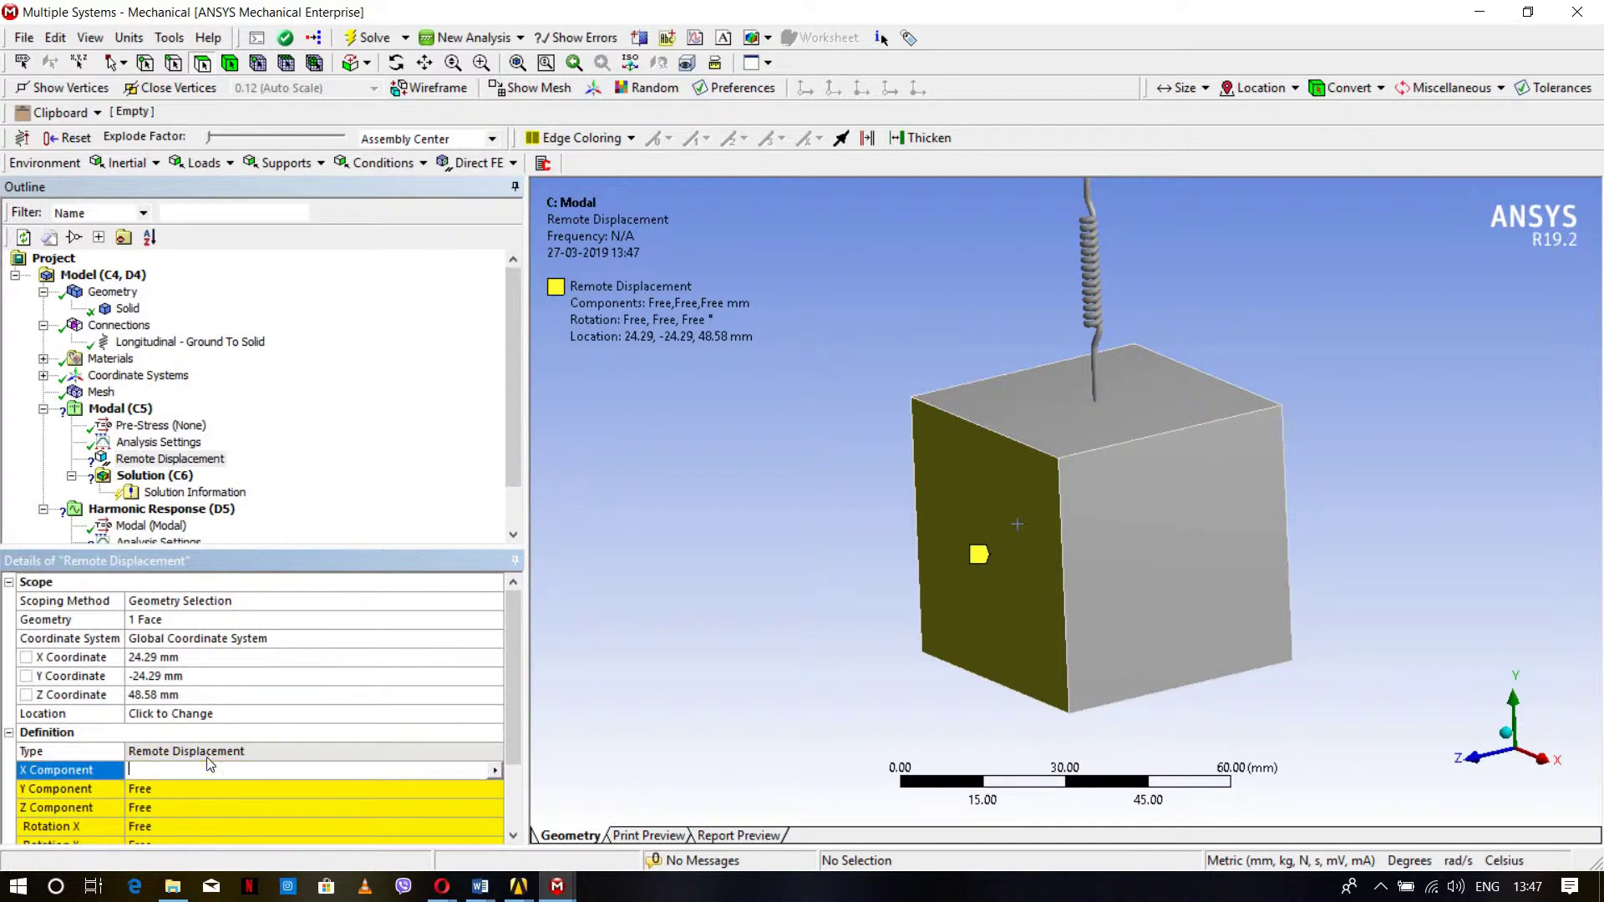
key(Return)
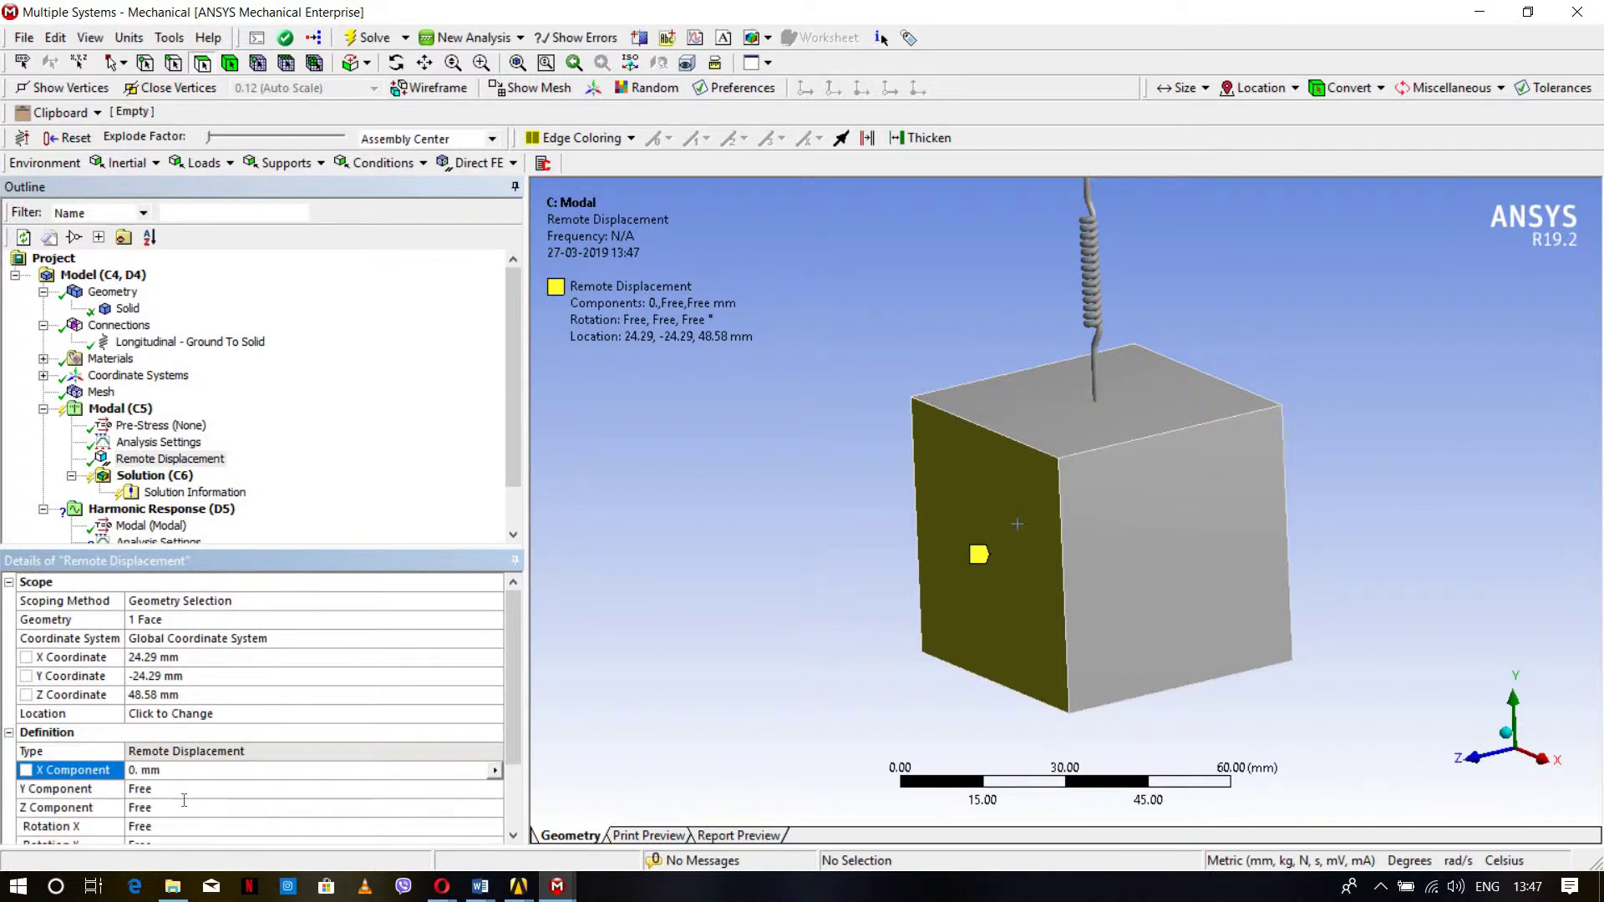
click(186, 807)
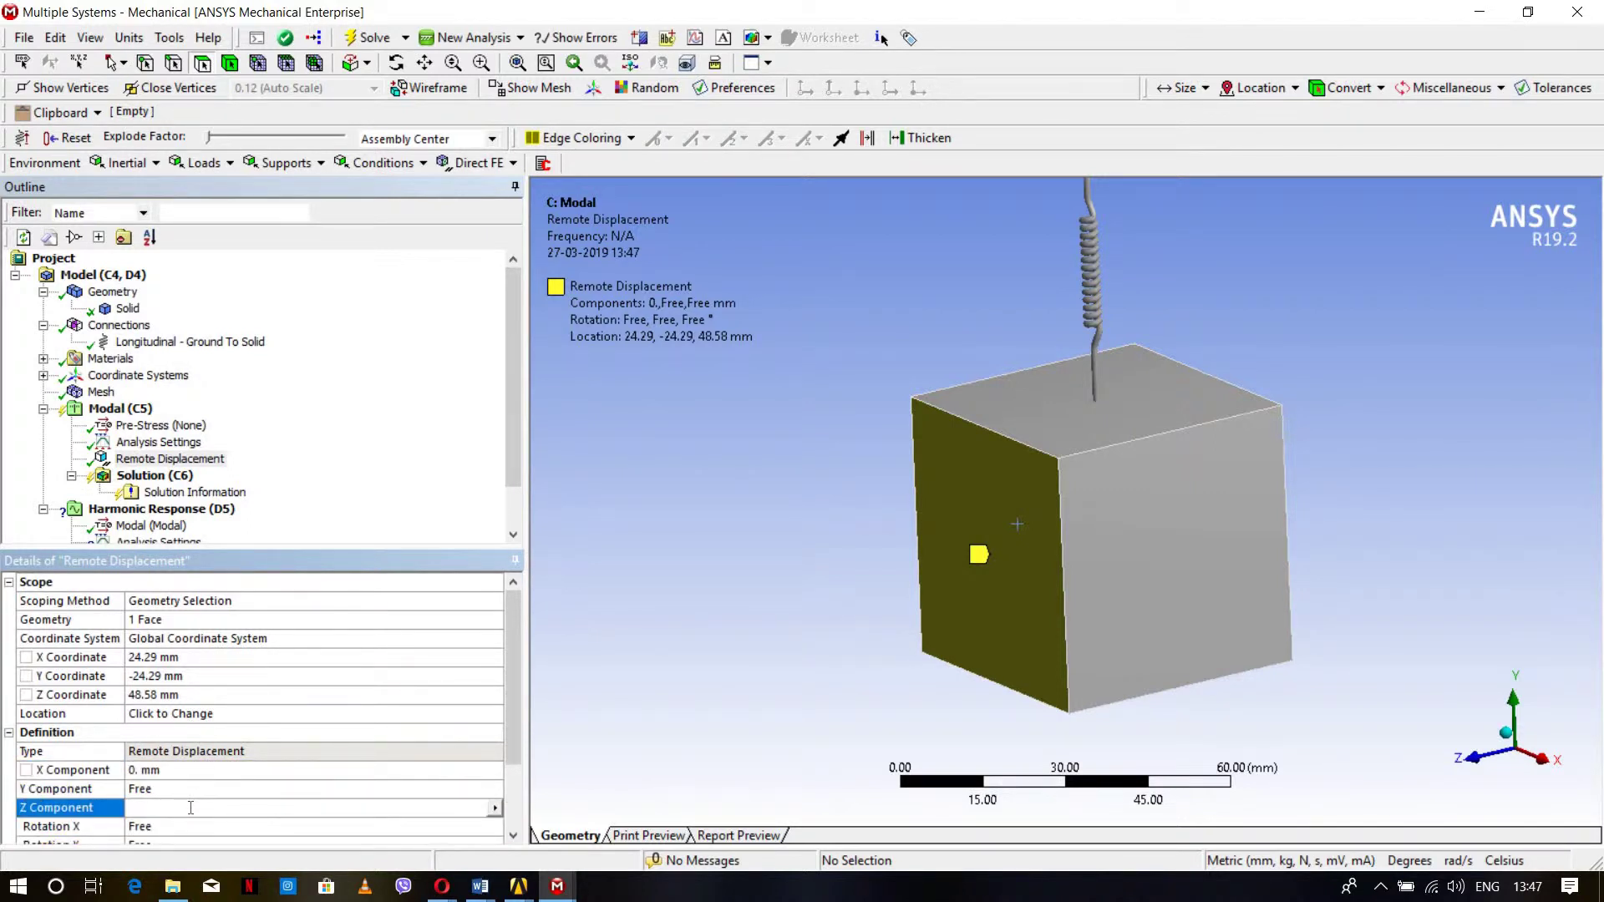
text(0)
key(Return)
scroll(172, 777, down, 1)
click(167, 770)
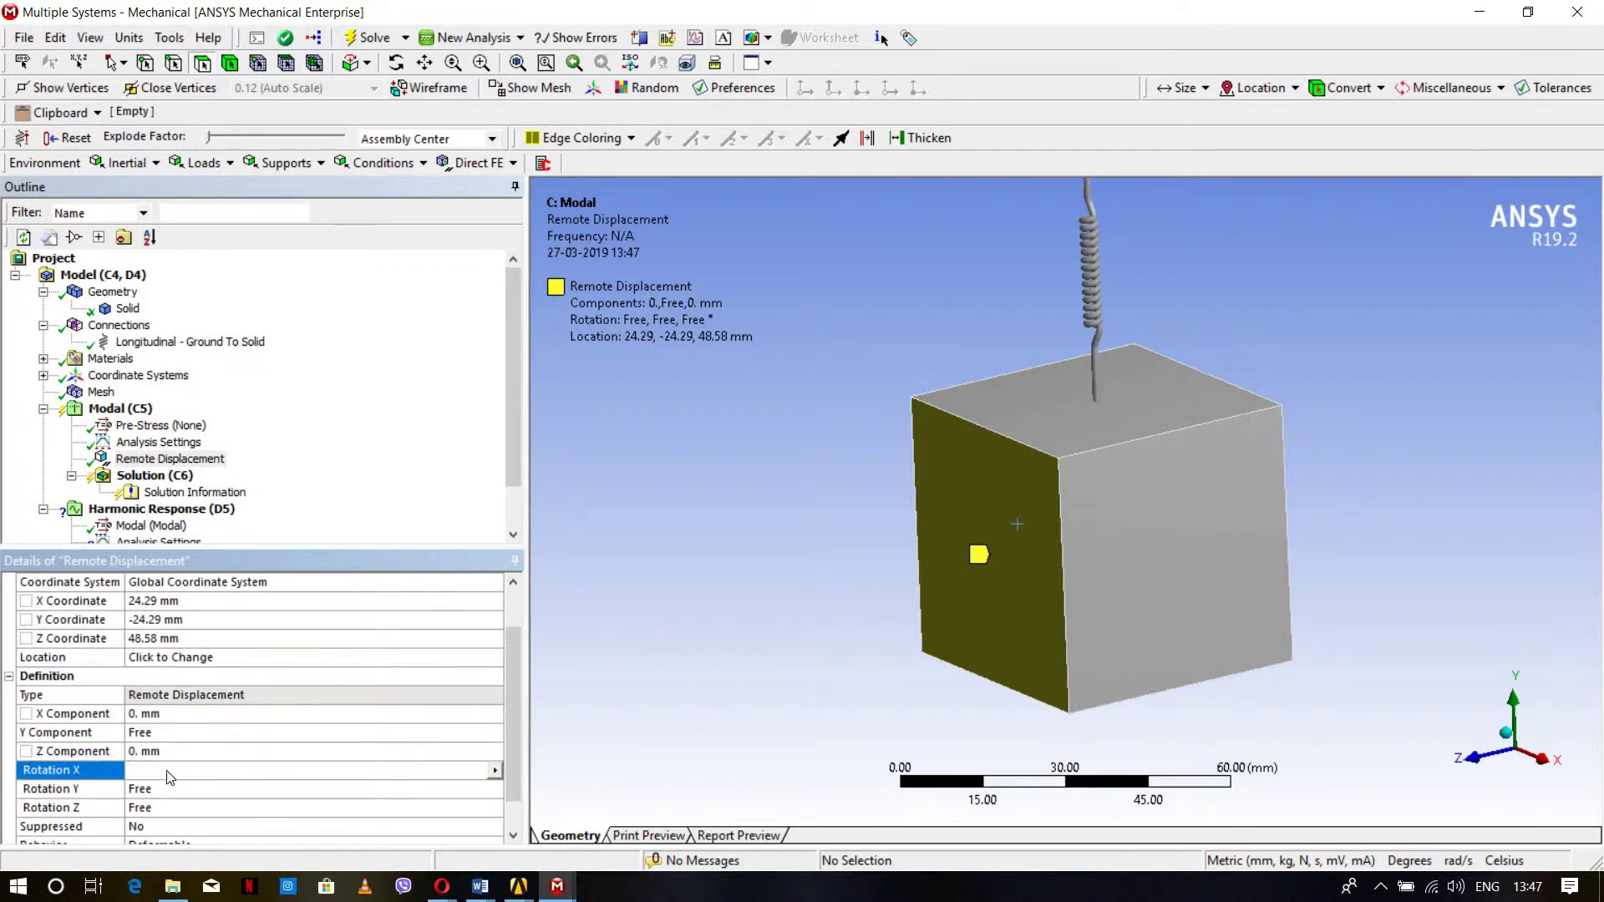
text(0)
key(Return)
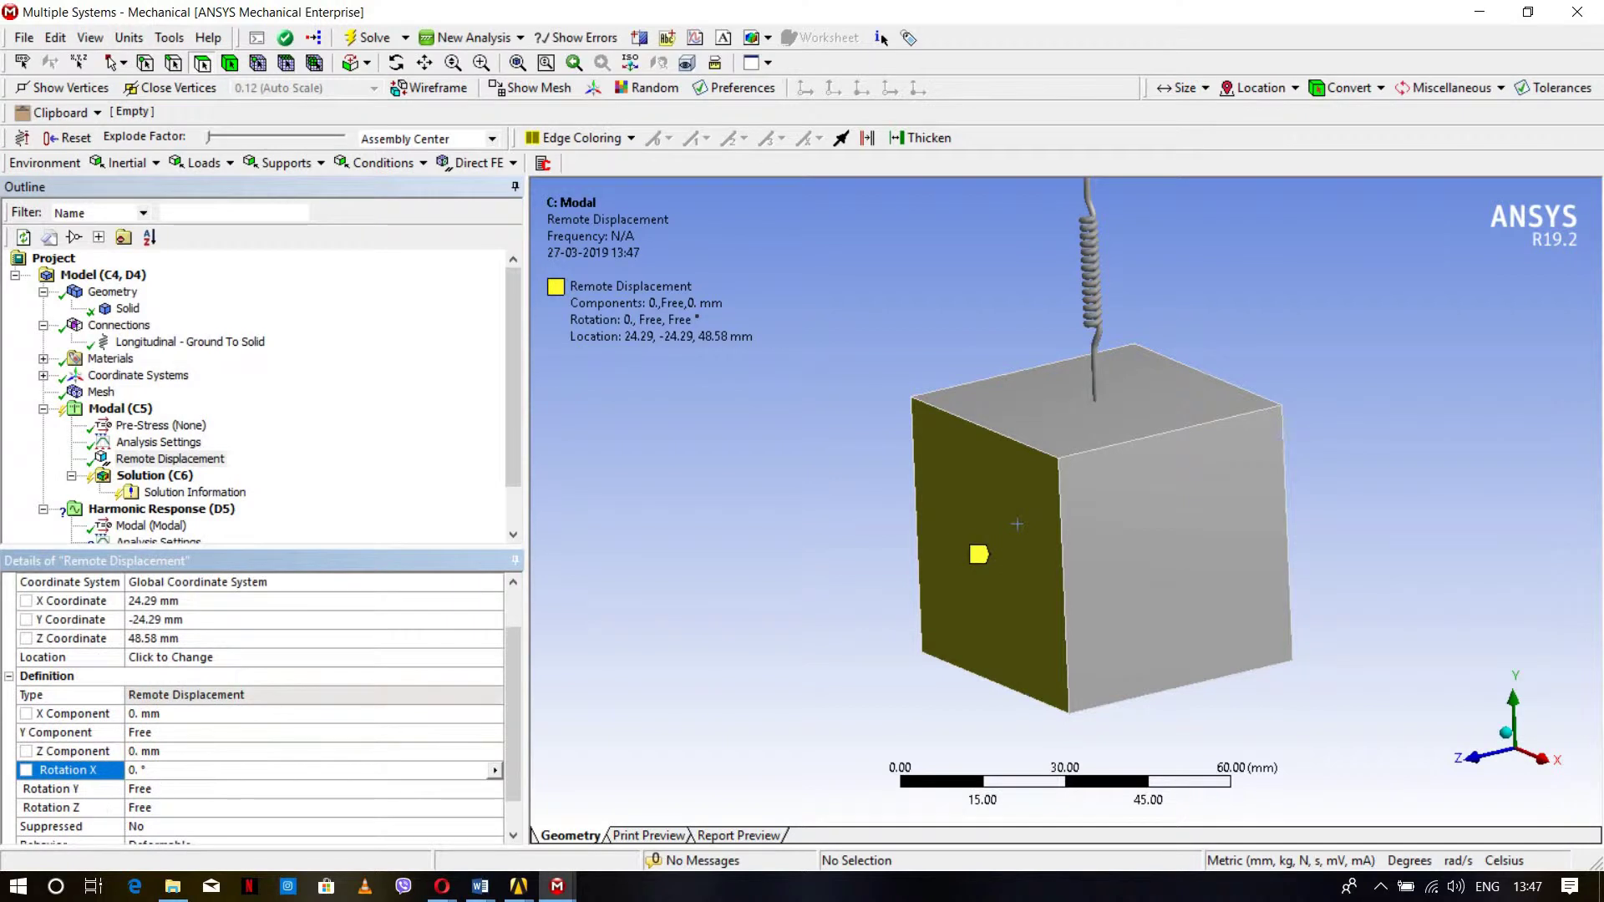
Step: Set Rotation Y and Rotation Z to 0°, then bring up the modal Solution's actions
click(166, 789)
text(0)
key(Return)
scroll(163, 777, down, 1)
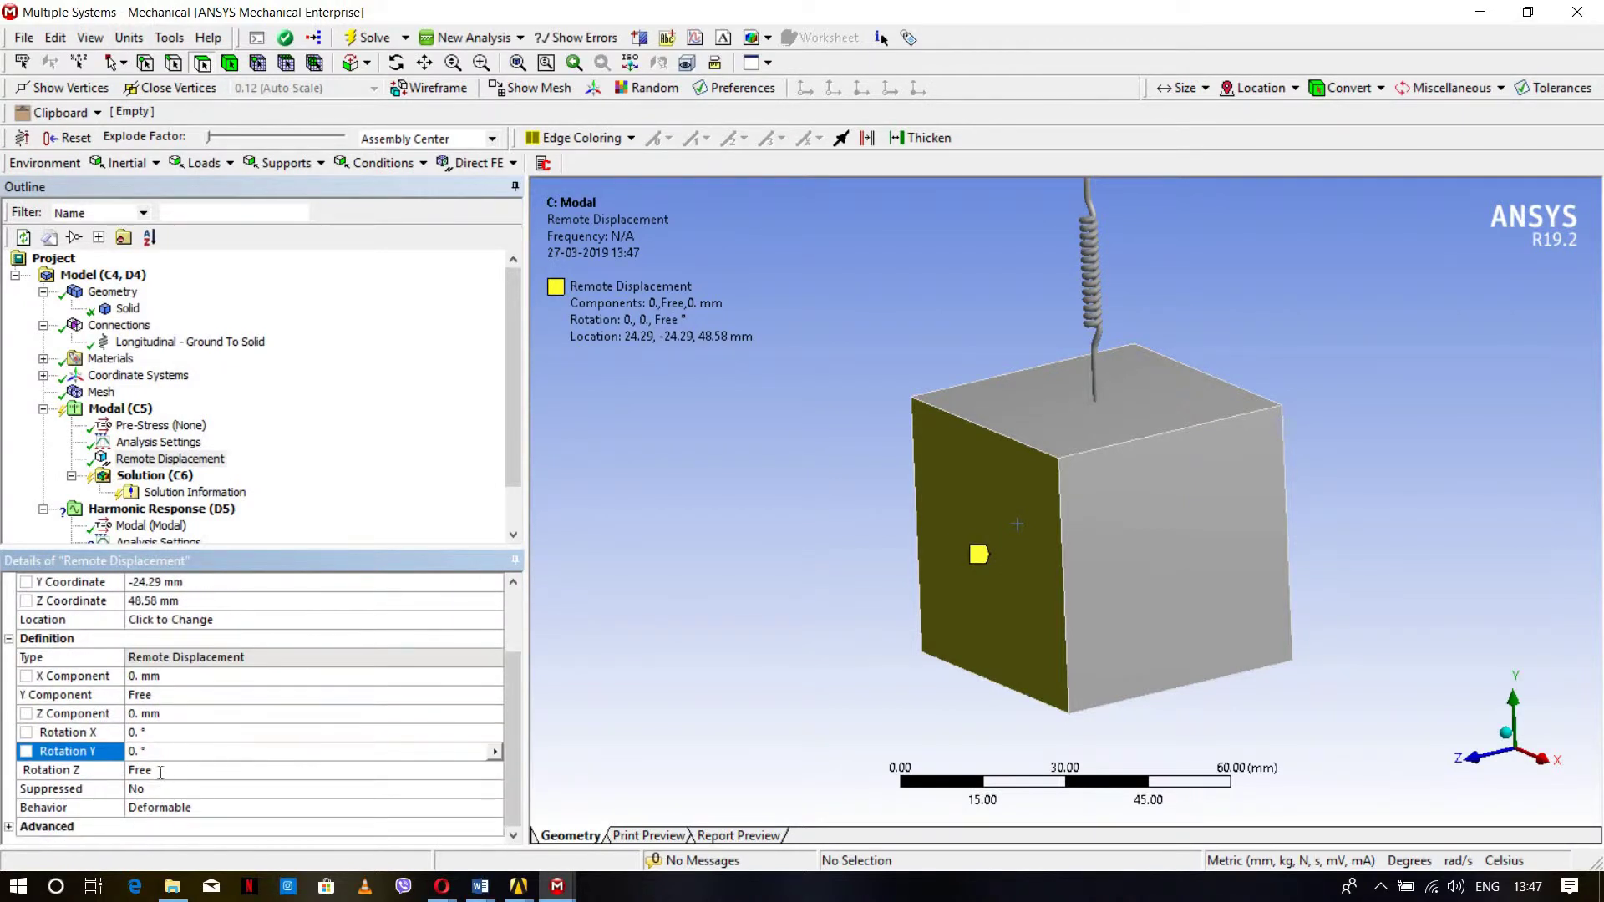
click(164, 770)
text(0)
key(Return)
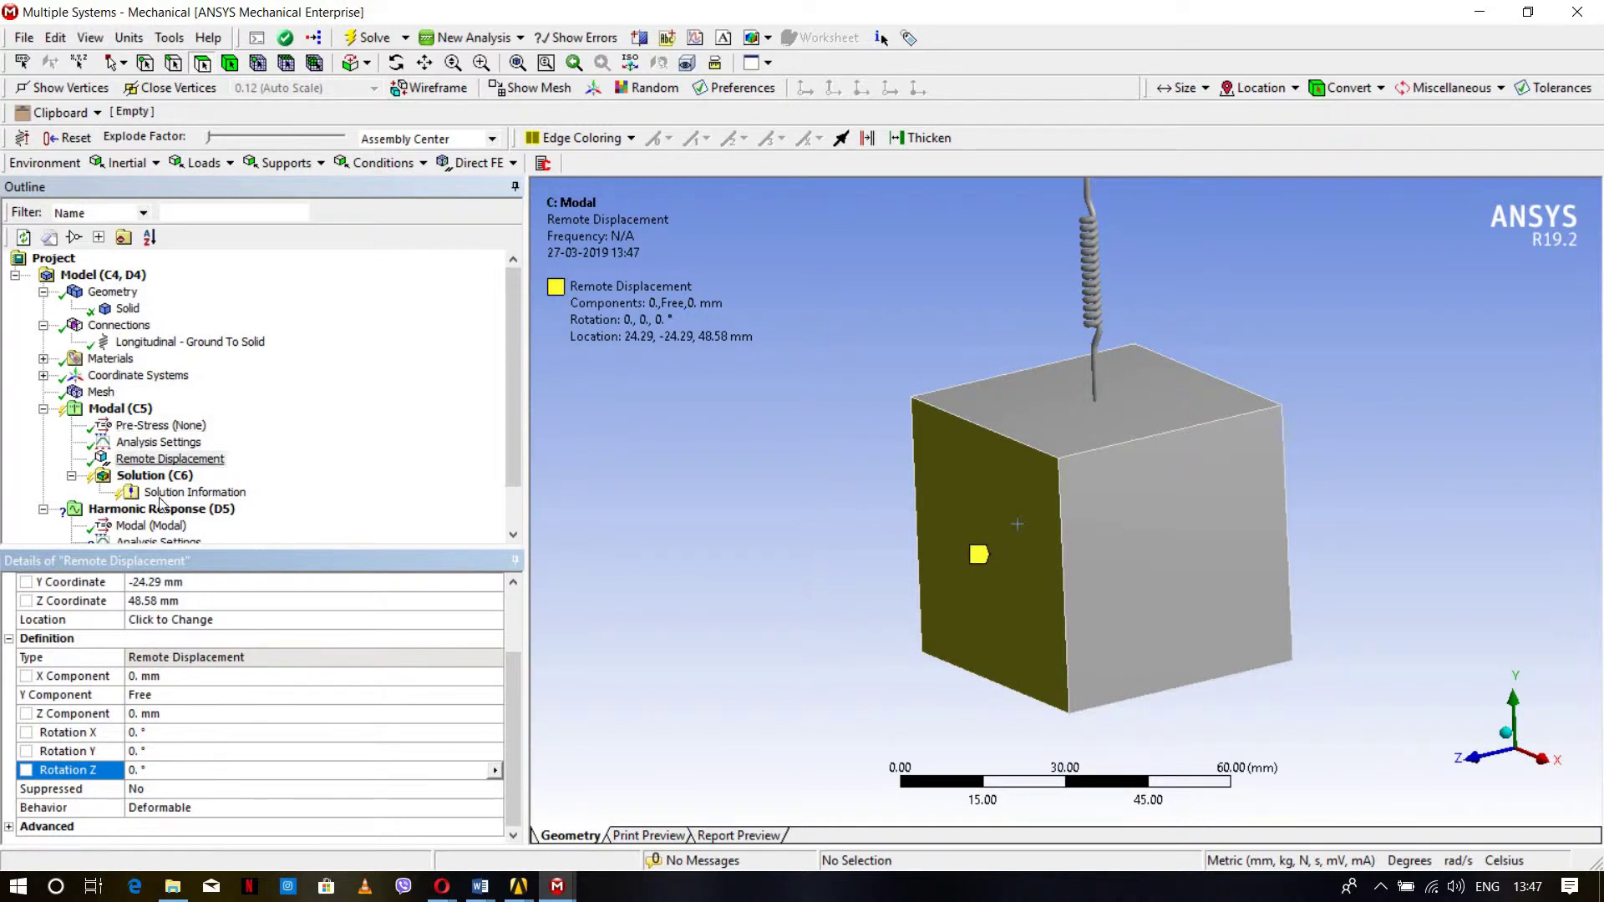
click(159, 475)
right_click(357, 476)
Step: Solve the modal analysis, review the 7.4272 Hz first mode, and switch to Word's hand calculations
click(179, 518)
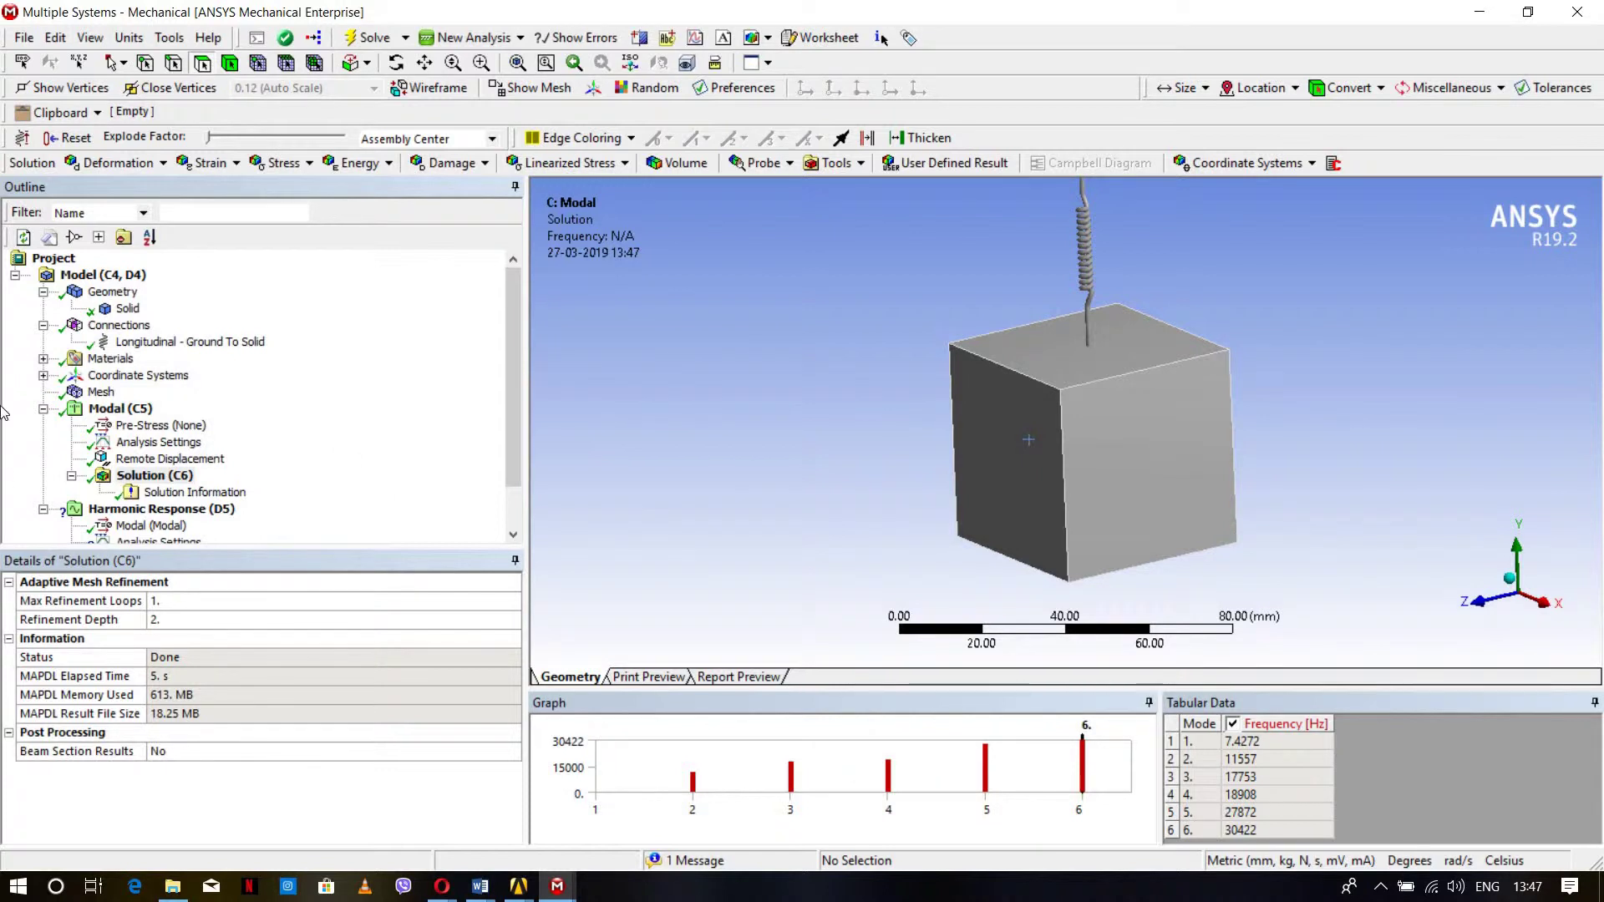
click(138, 442)
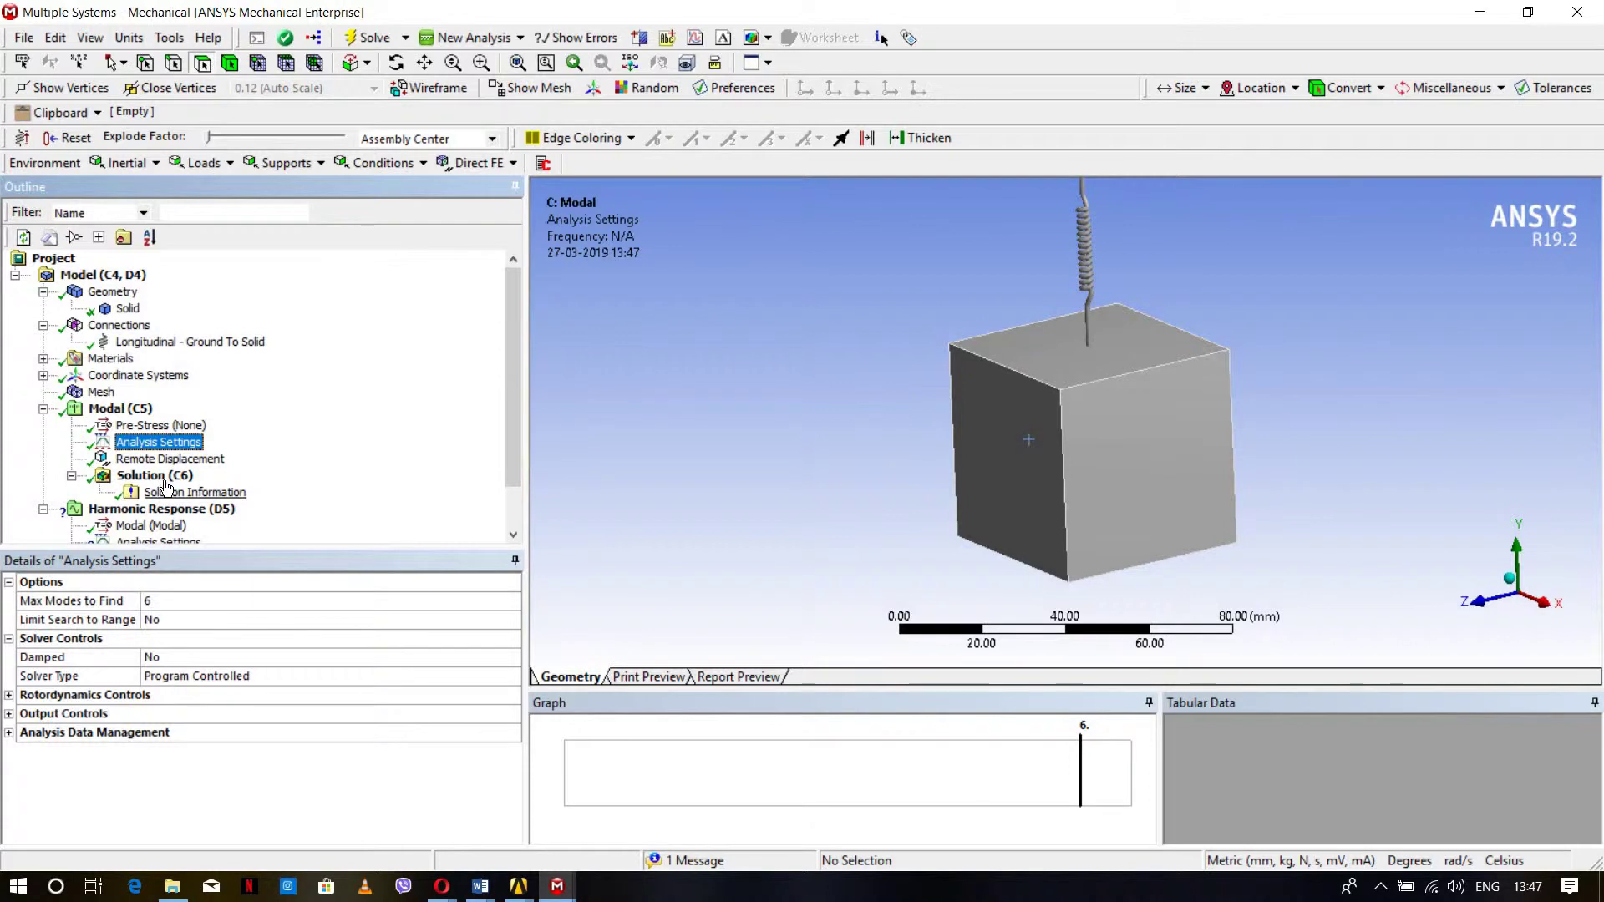
click(157, 475)
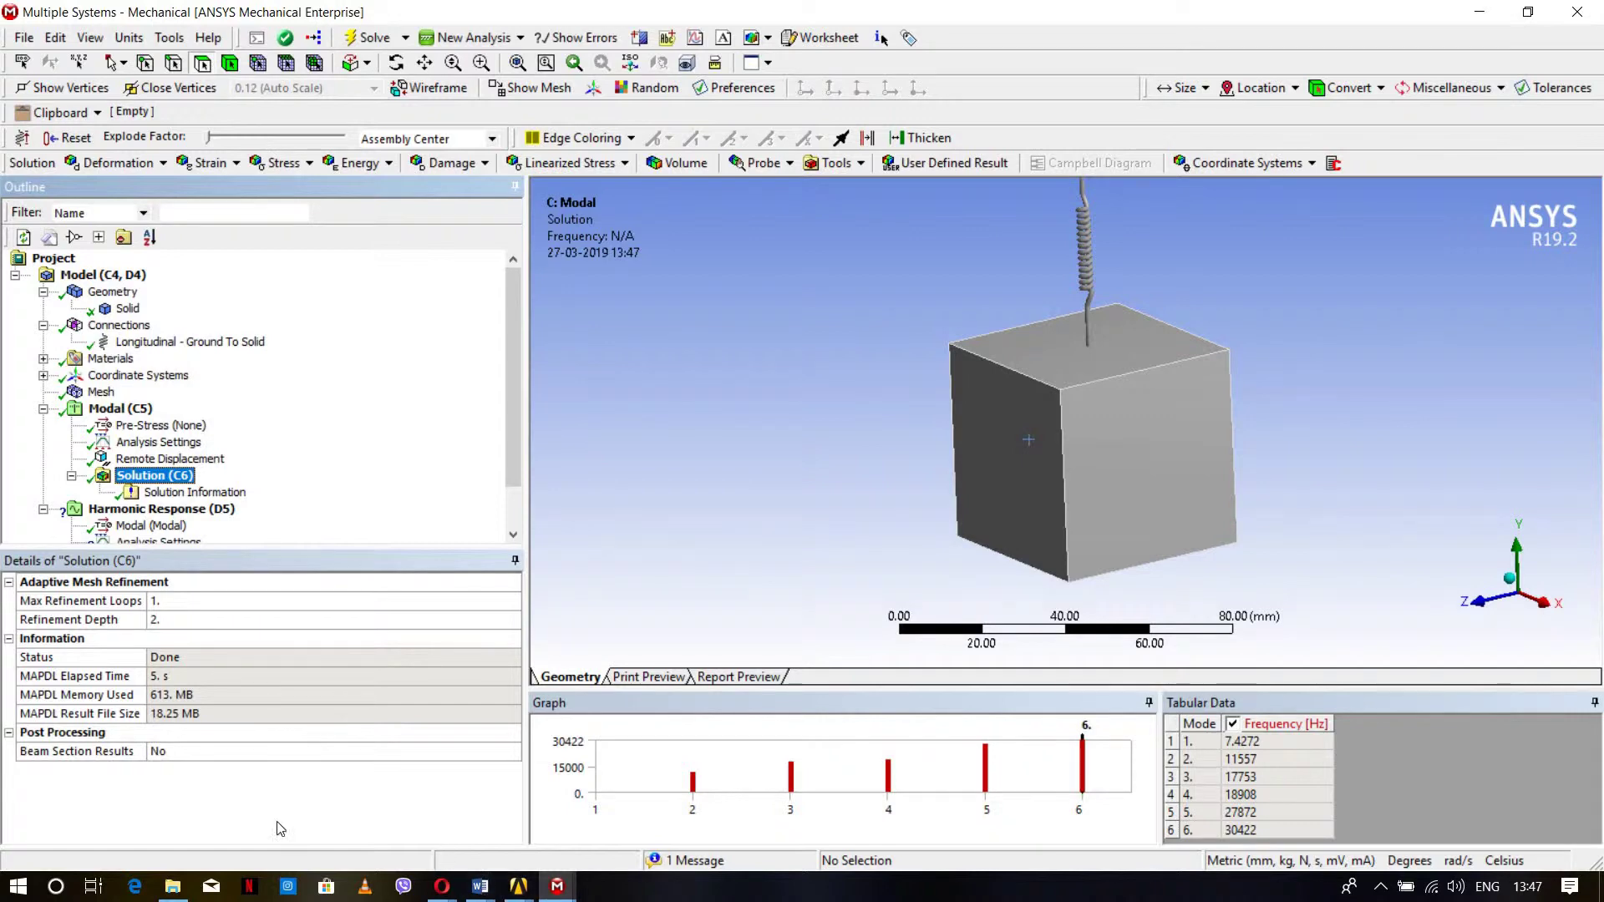
click(283, 794)
scroll(565, 616, down, 3)
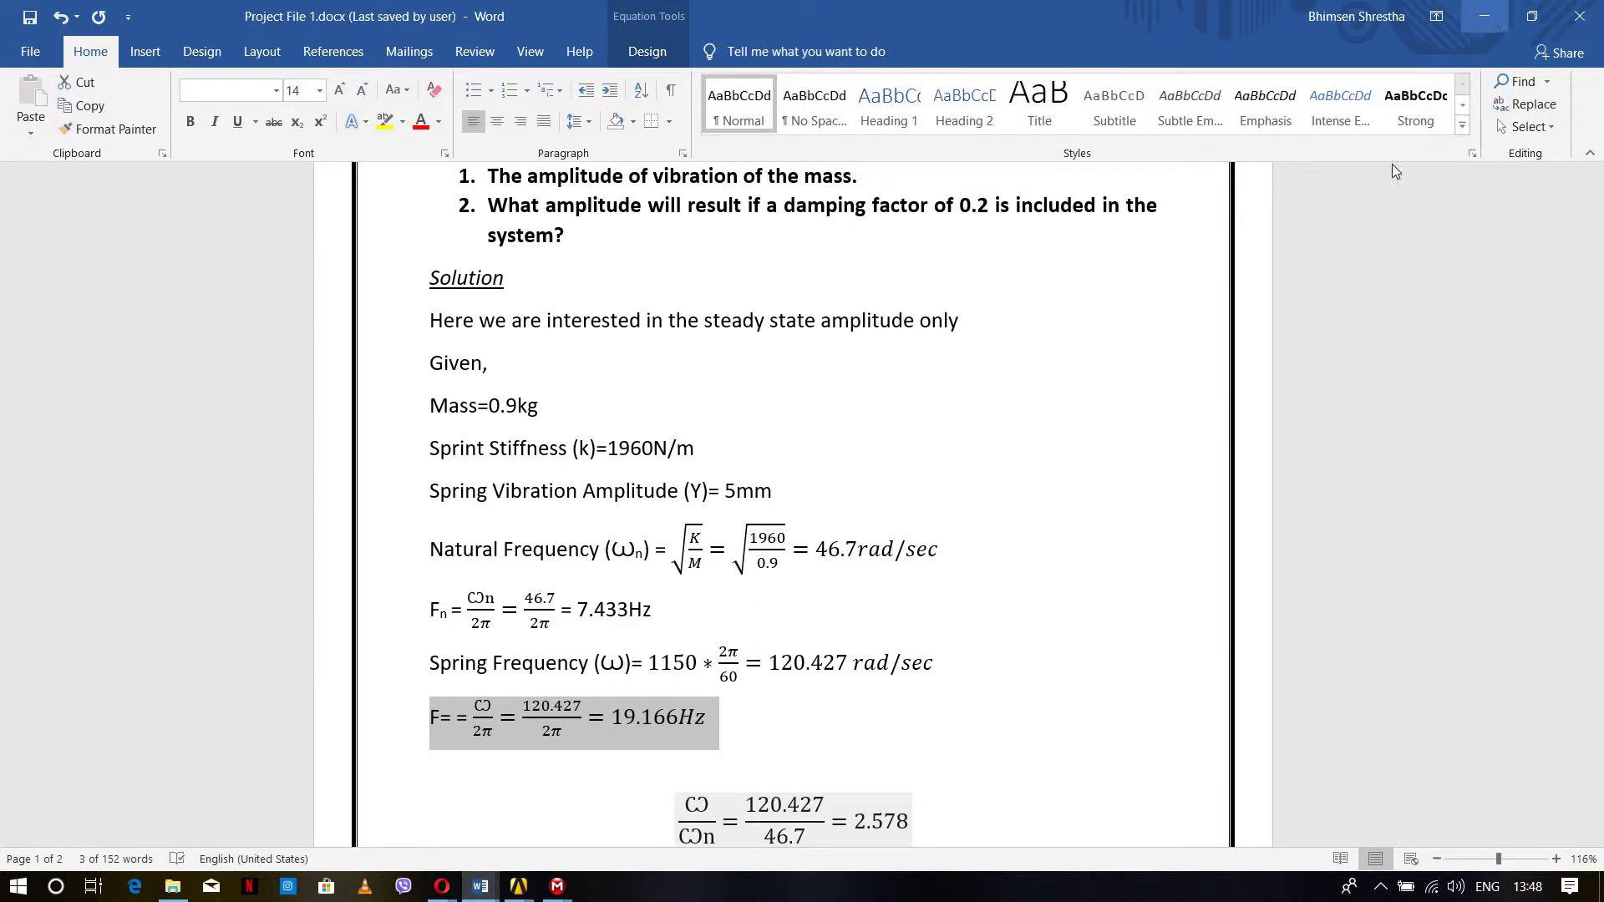
Step: After checking the Fn = 7.433 Hz line, minimize Word to return to ANSYS Mechanical
click(1483, 16)
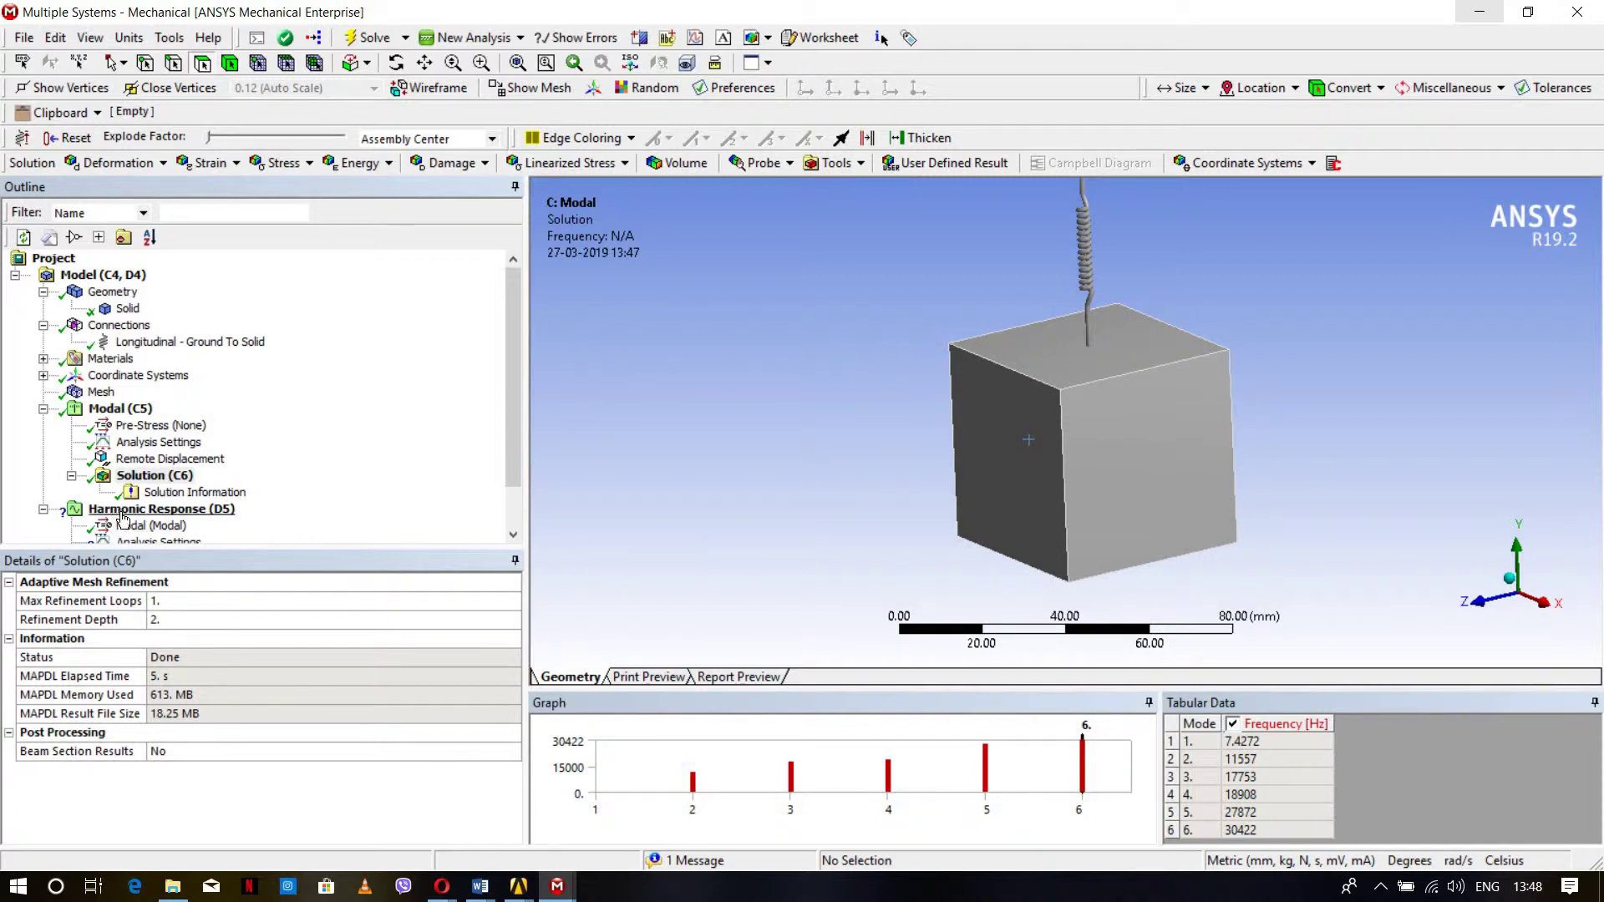
Step: Insert a Displacement boundary condition into the Harmonic Response analysis
click(159, 509)
scroll(133, 501, down, 1)
right_click(146, 492)
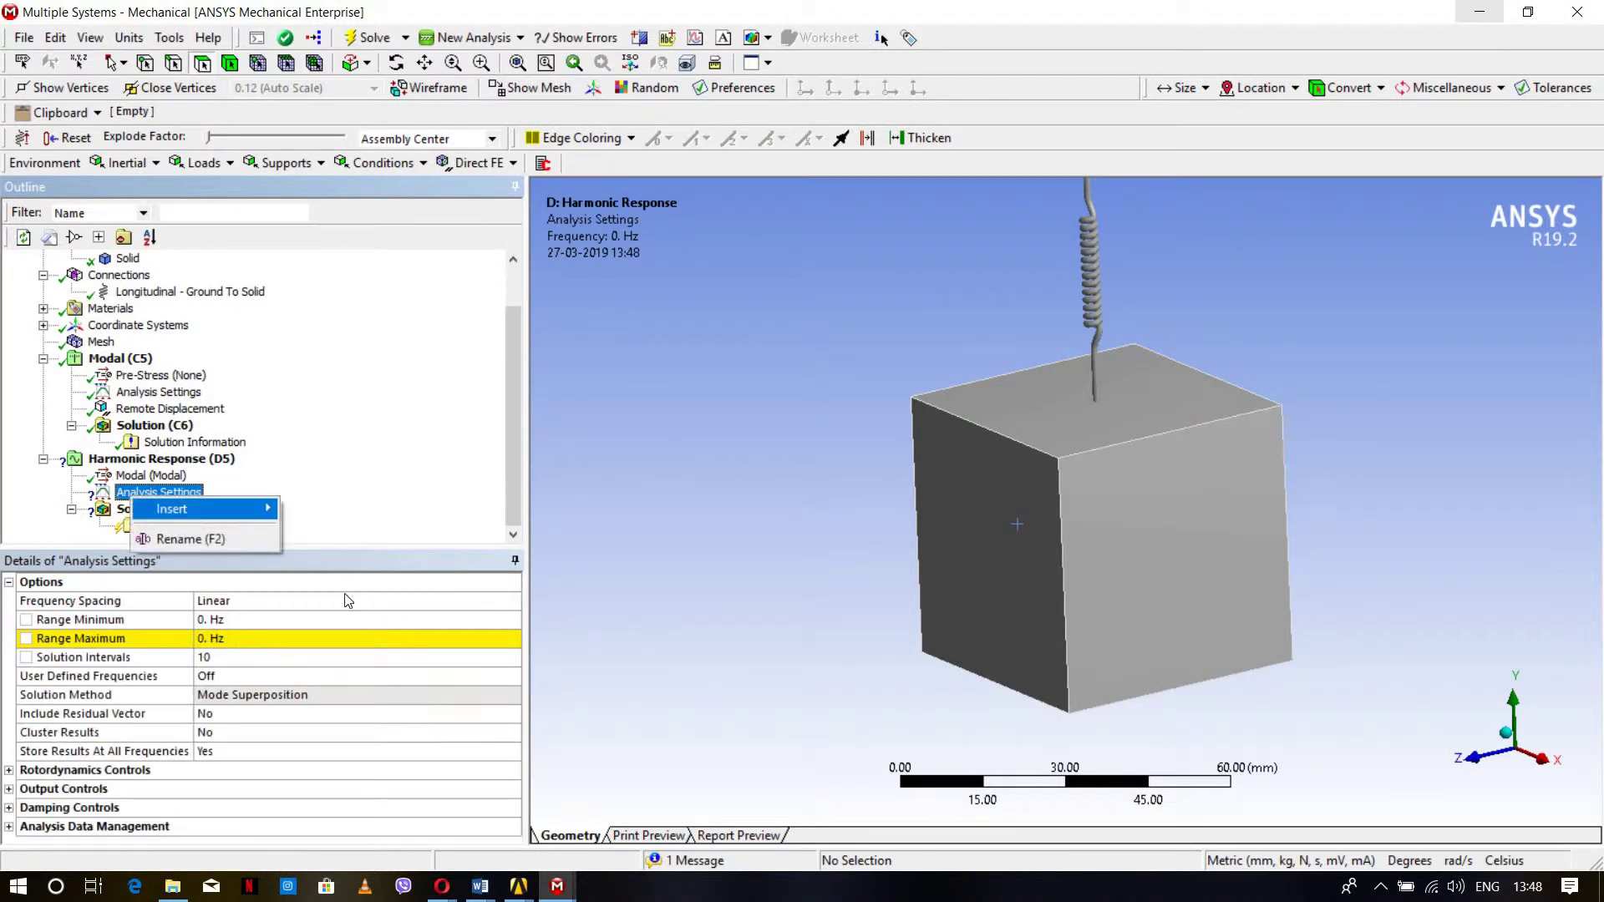
mouse_move(200, 509)
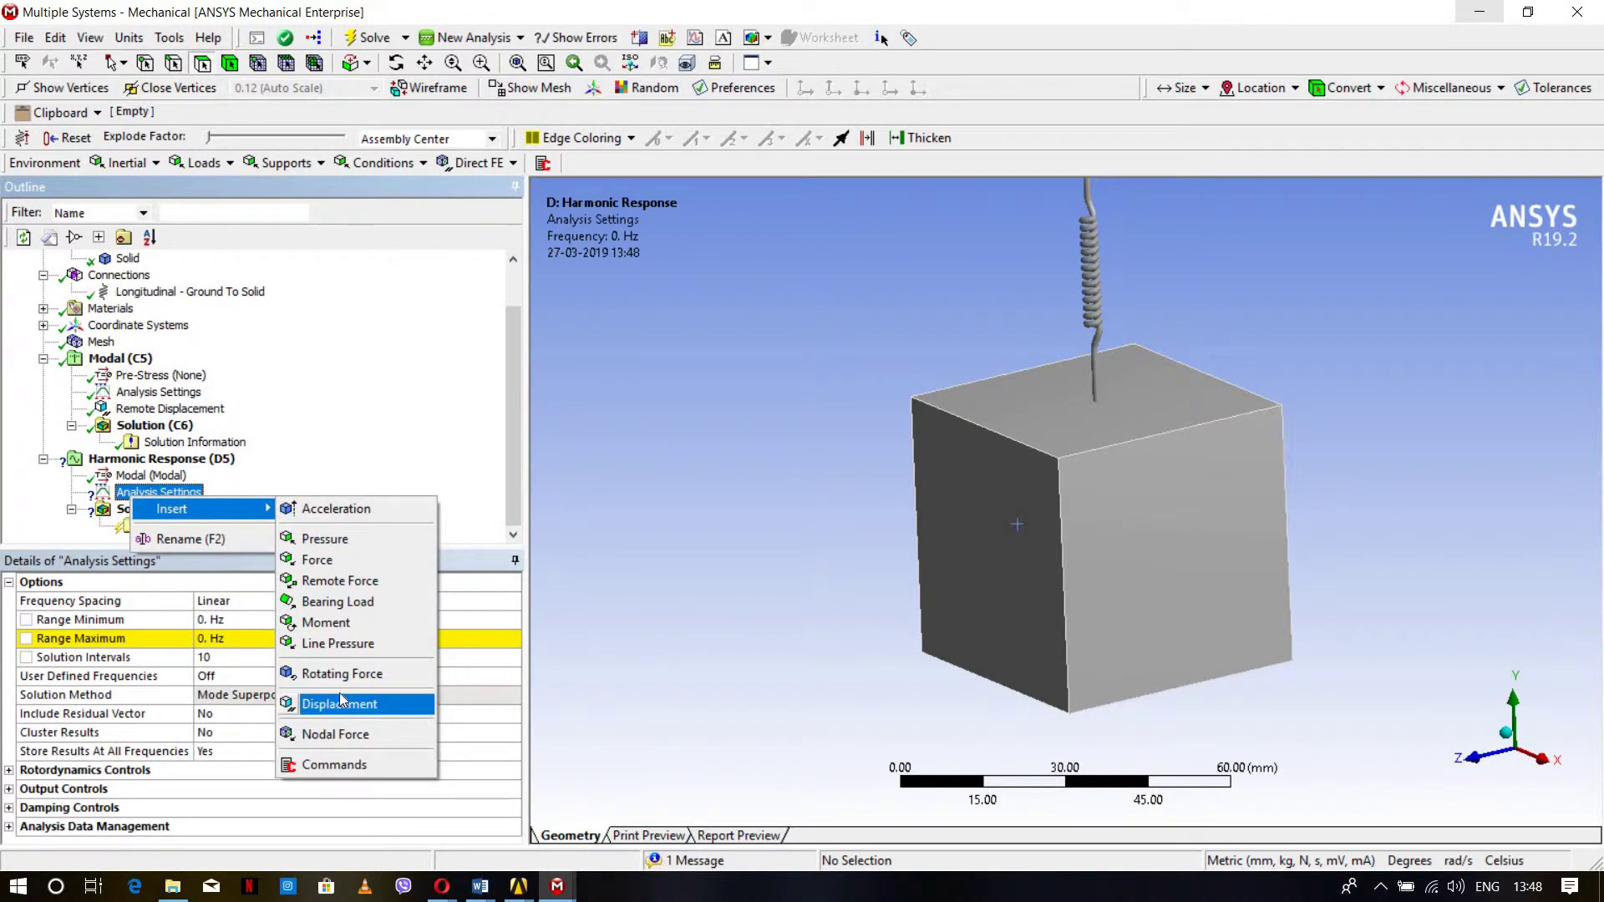
click(340, 702)
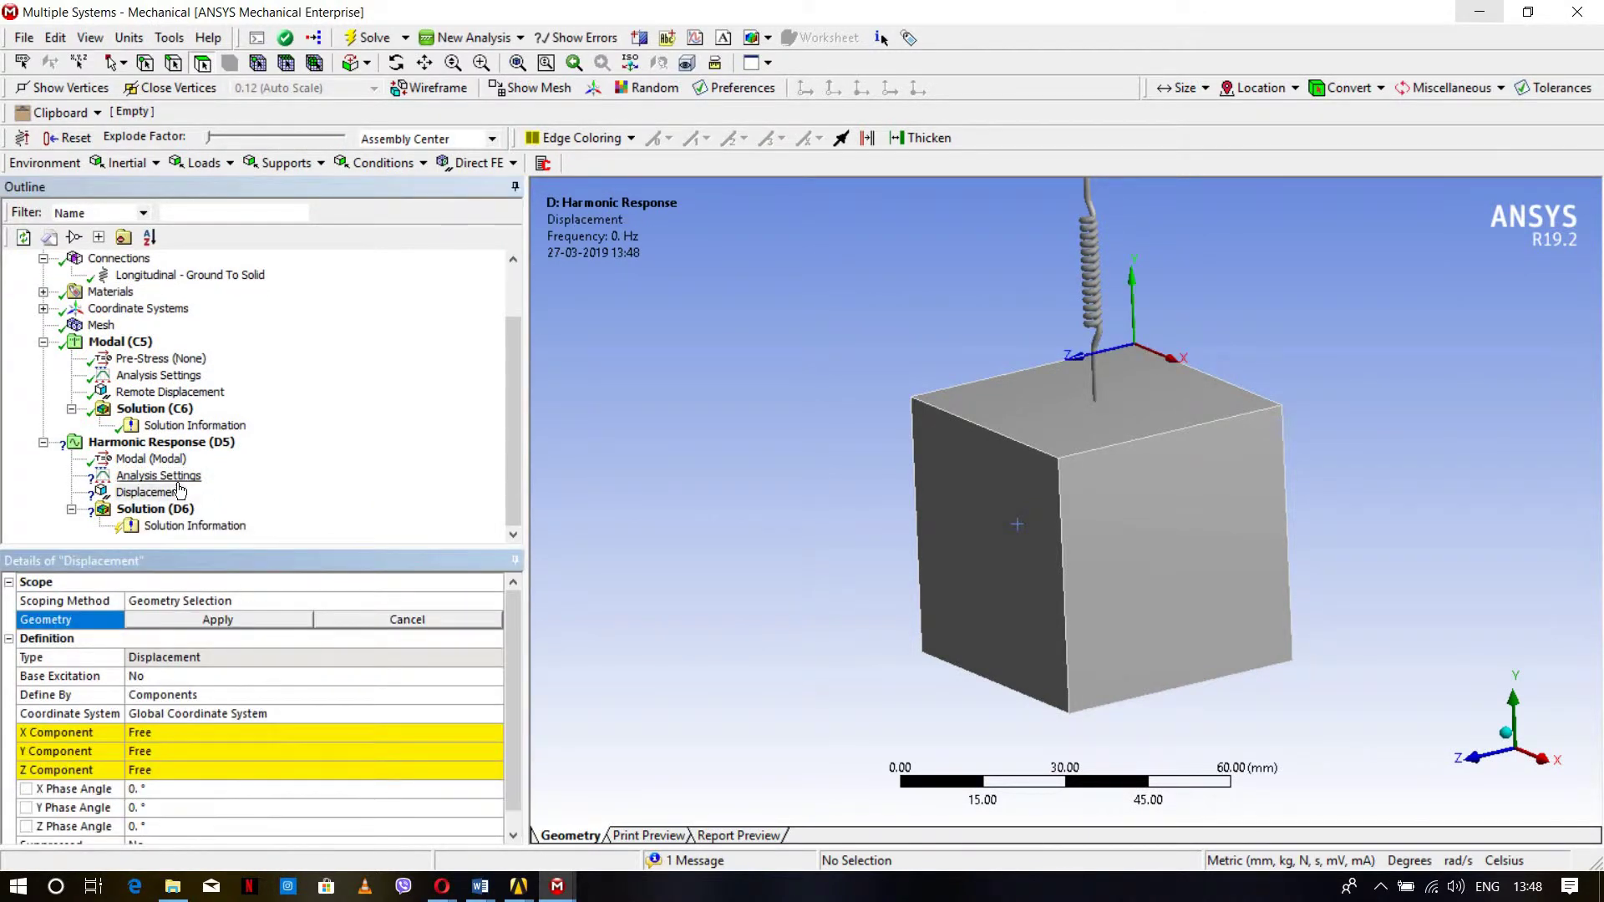
Step: Set the harmonic frequency Range Maximum to 191.5 Hz and Constant Damping Ratio to 0
click(158, 476)
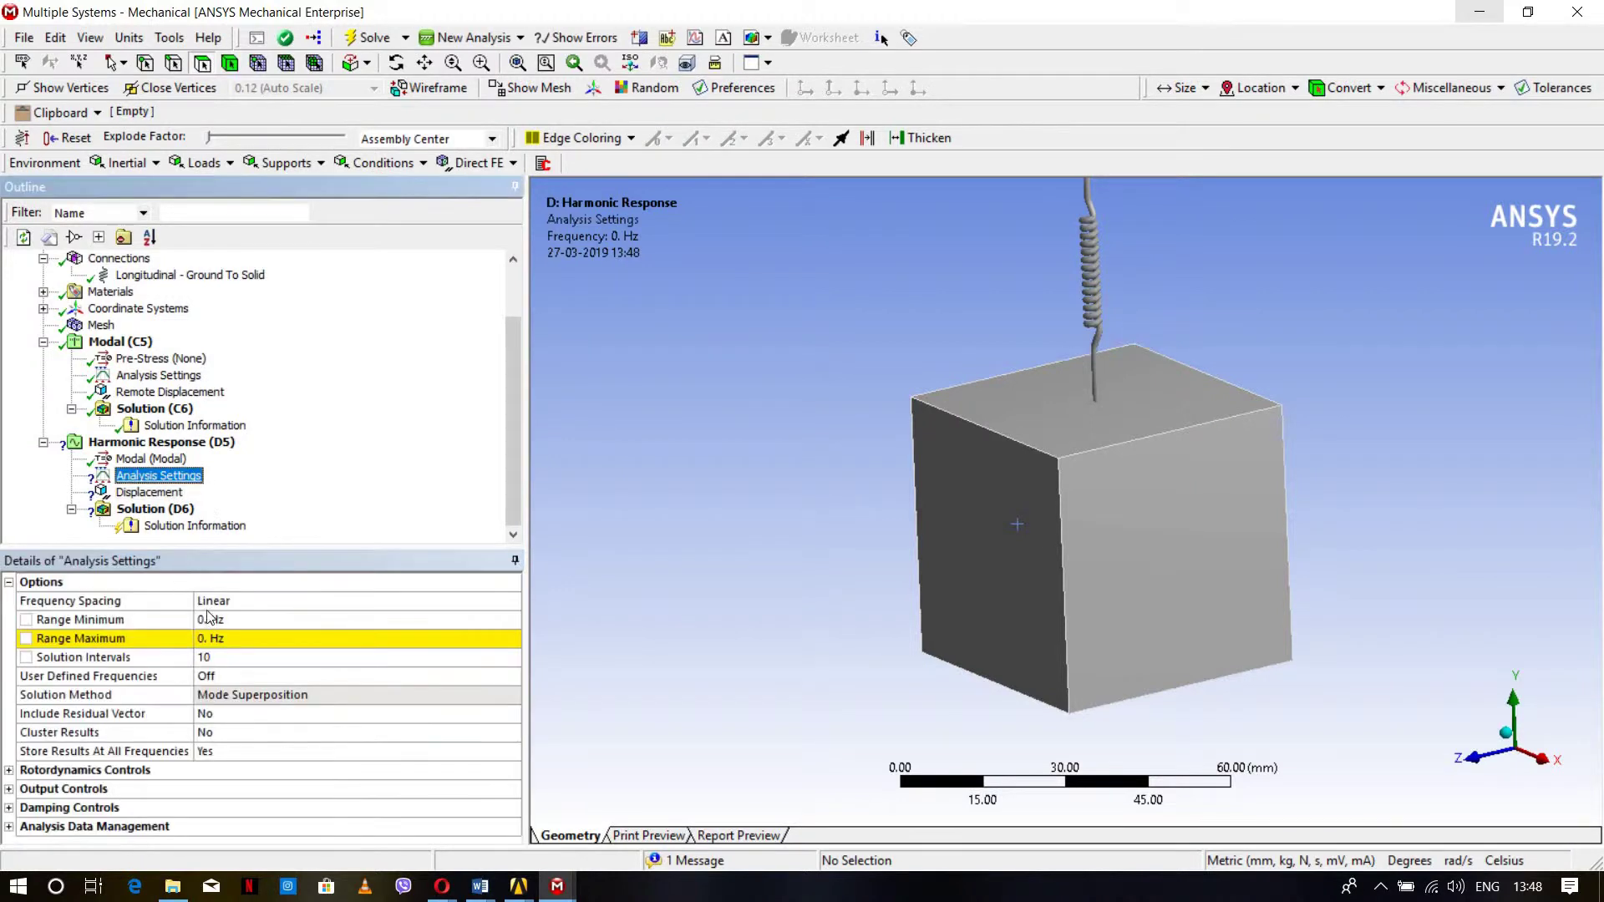
click(247, 640)
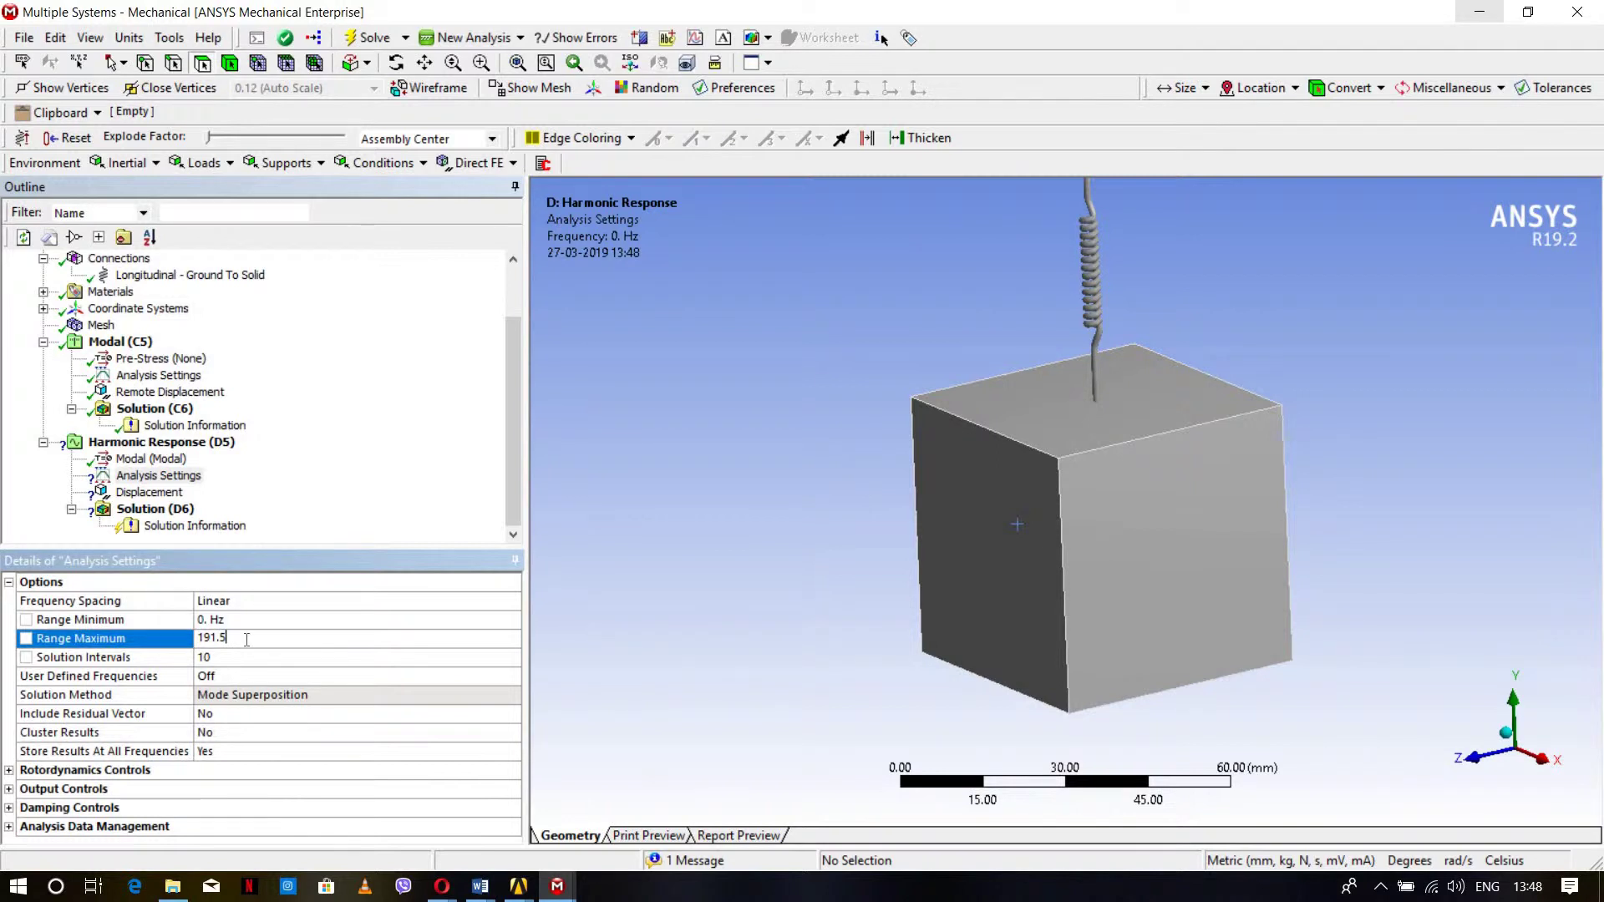
key(Return)
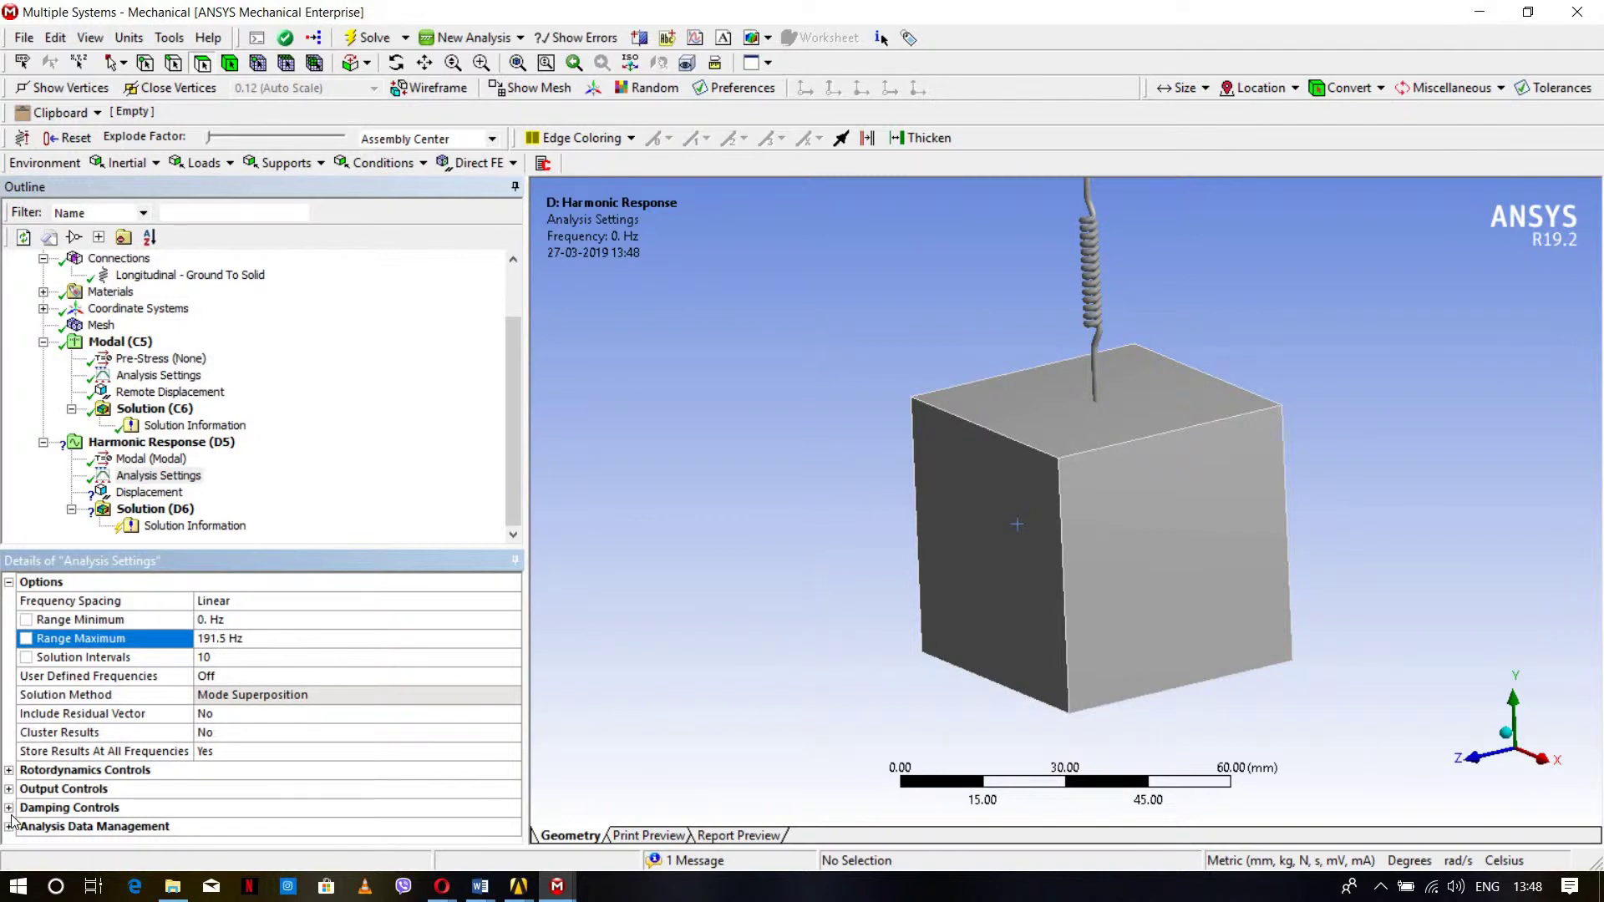
double_click(70, 807)
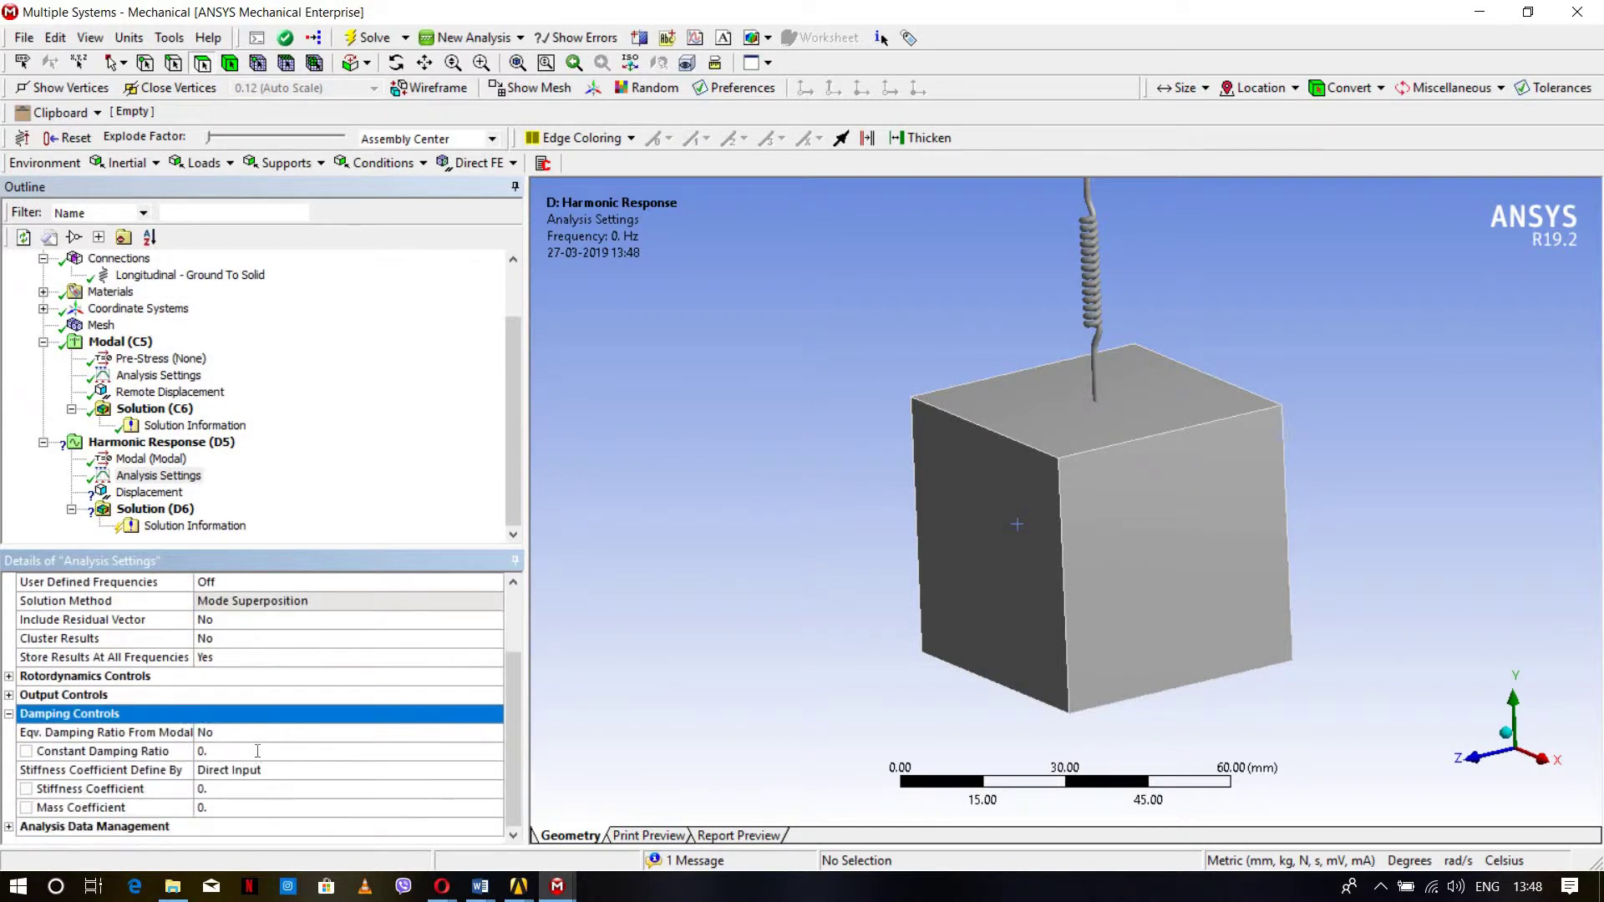
click(257, 751)
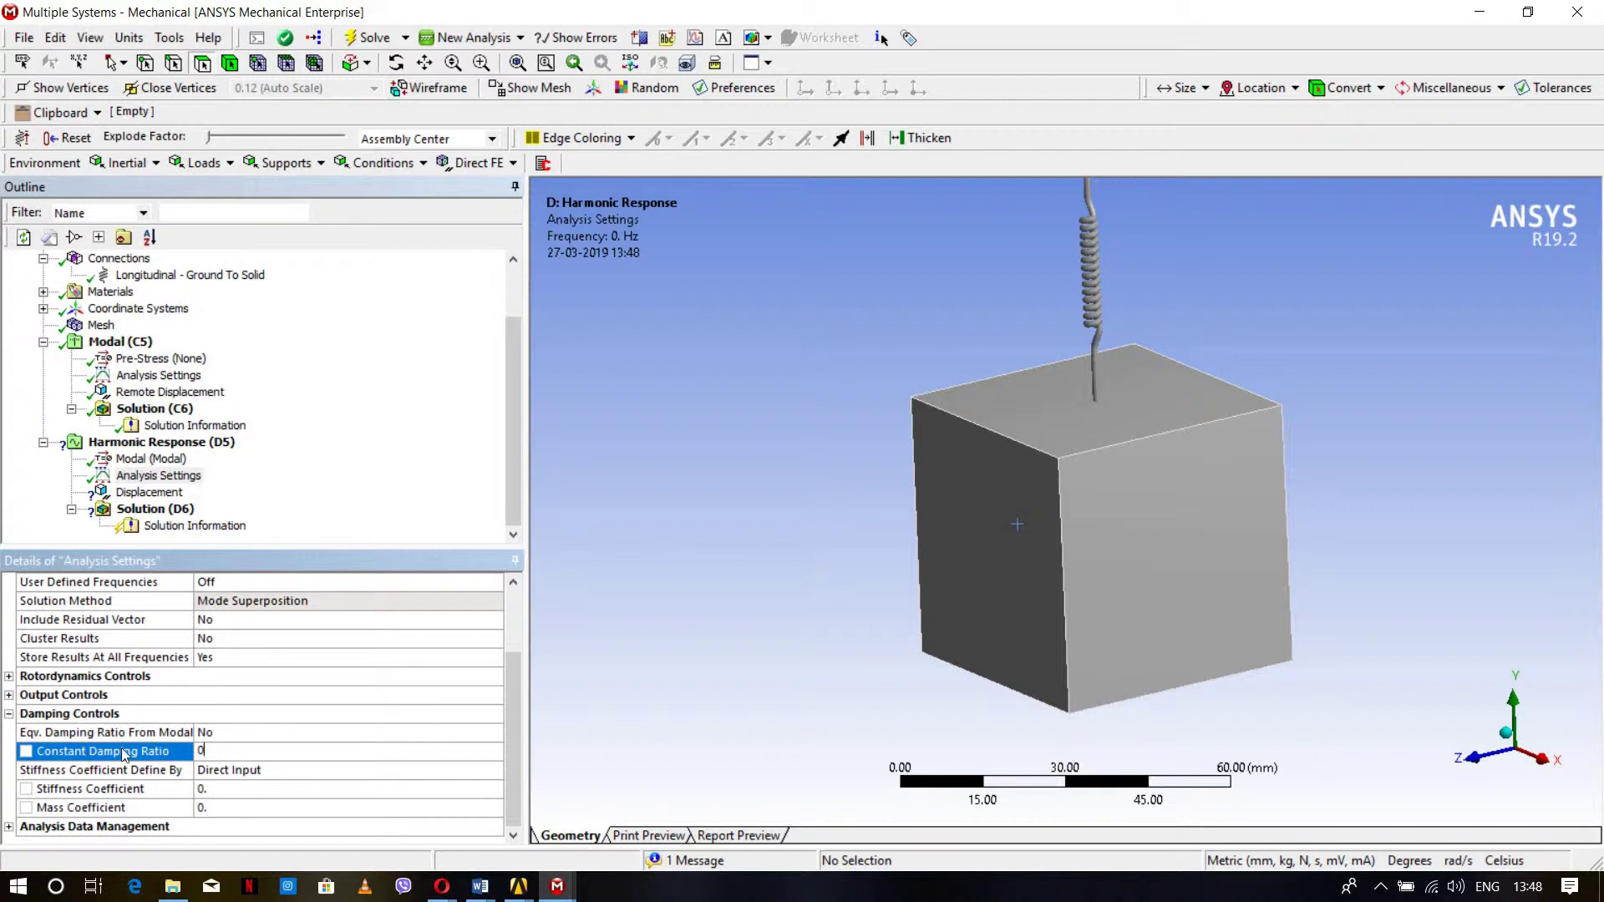
click(9, 714)
click(145, 494)
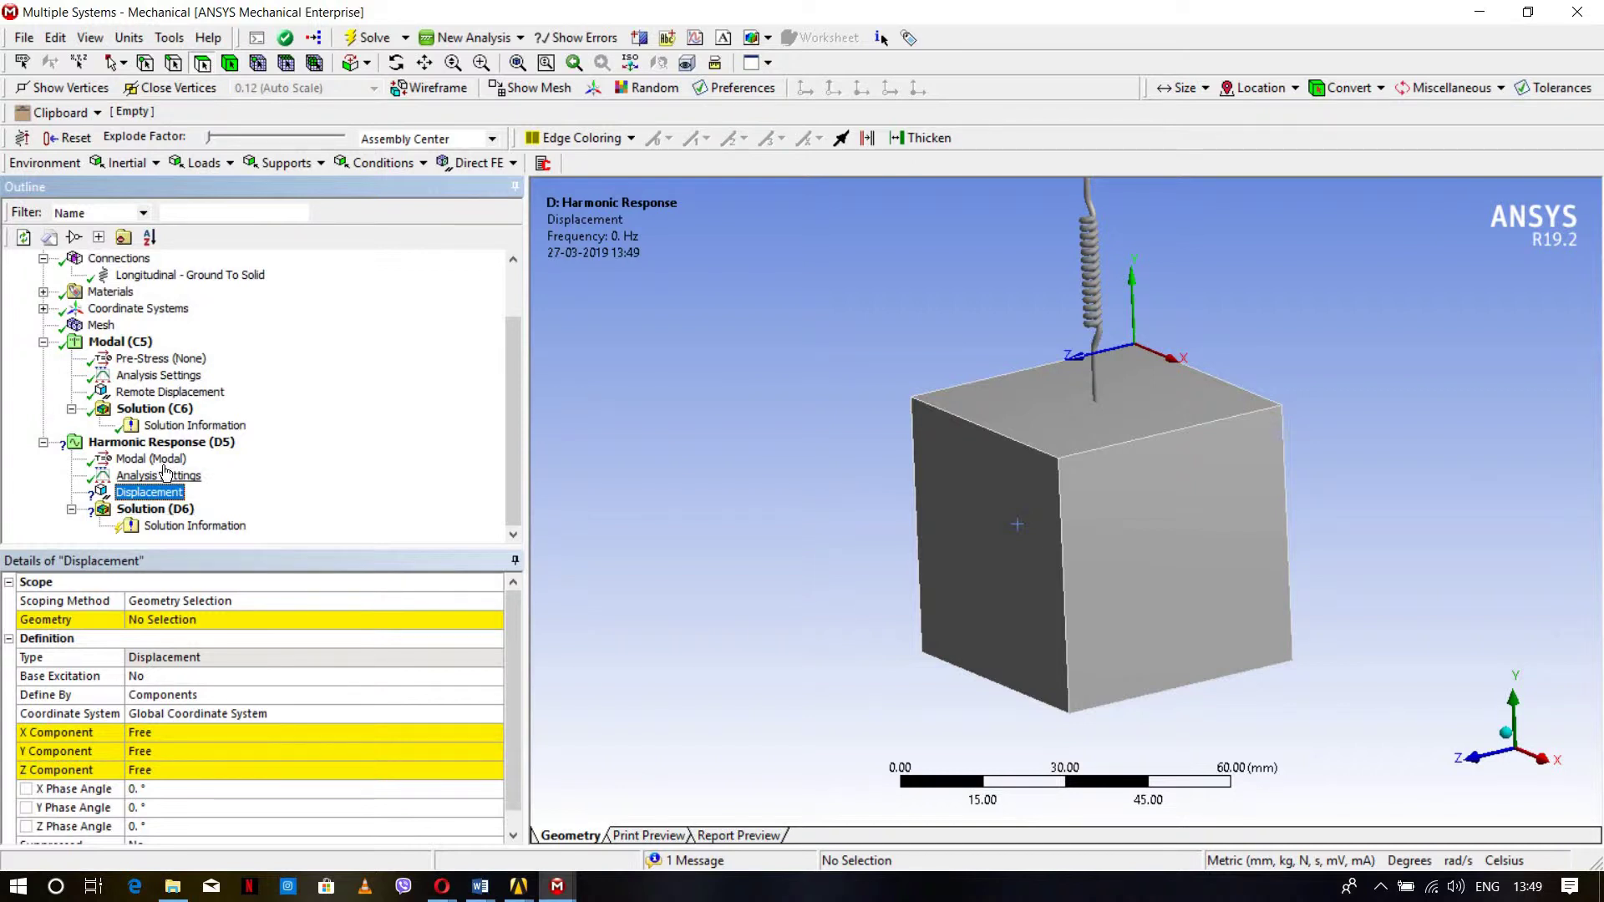
Step: Make the Displacement a base excitation on the Longitudinal - Ground To Solid spring
right_click(165, 473)
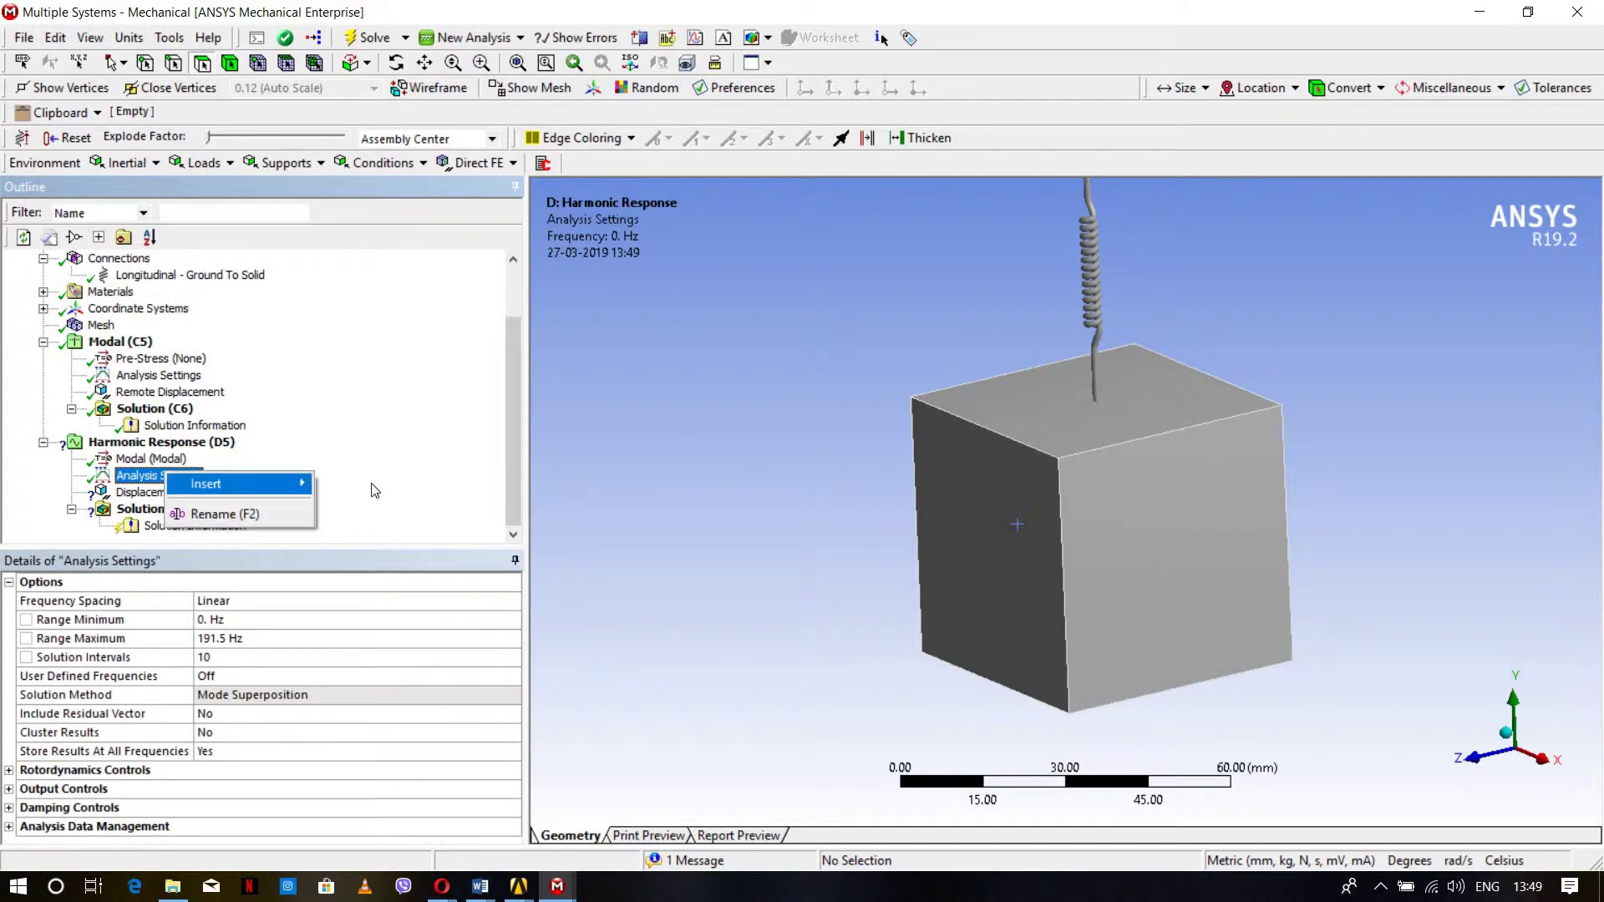
mouse_move(239, 484)
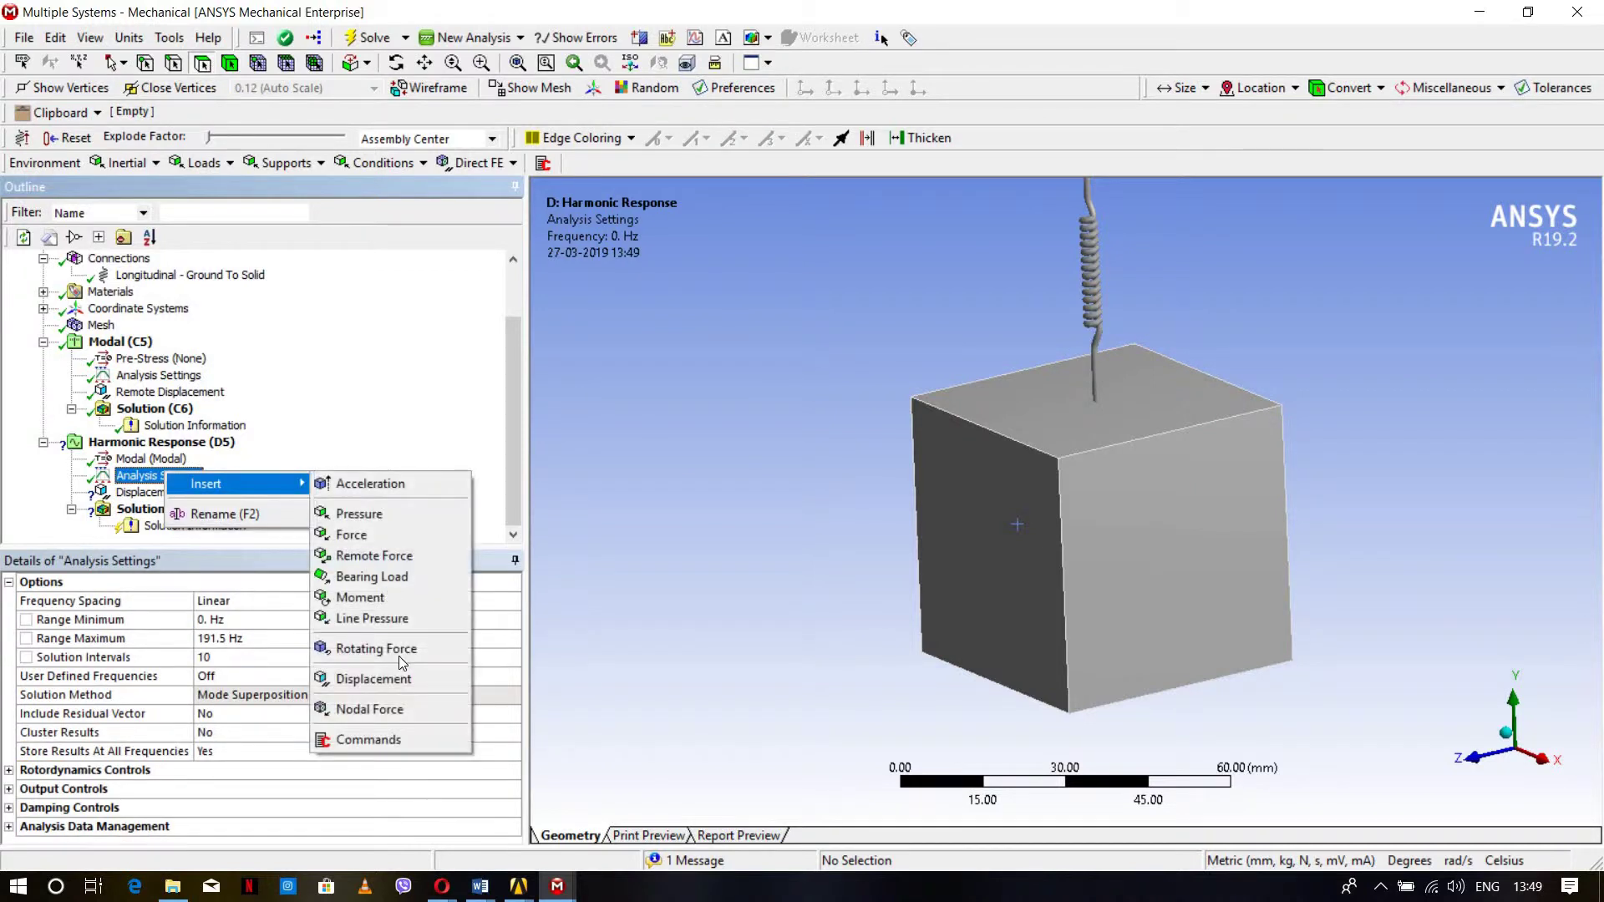
click(133, 494)
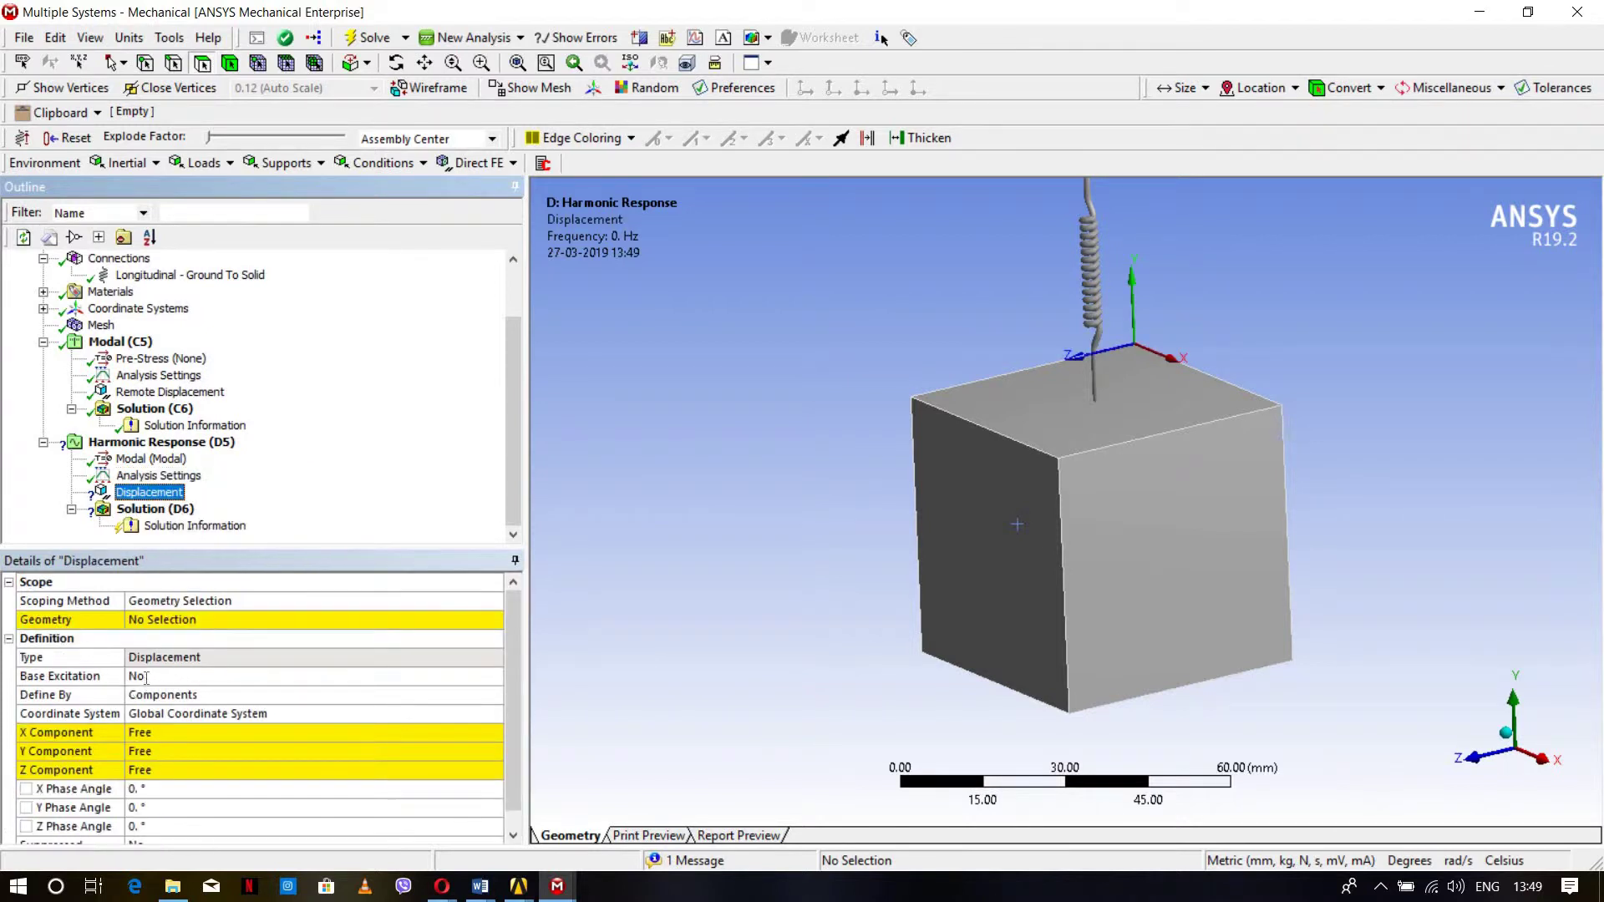
click(482, 678)
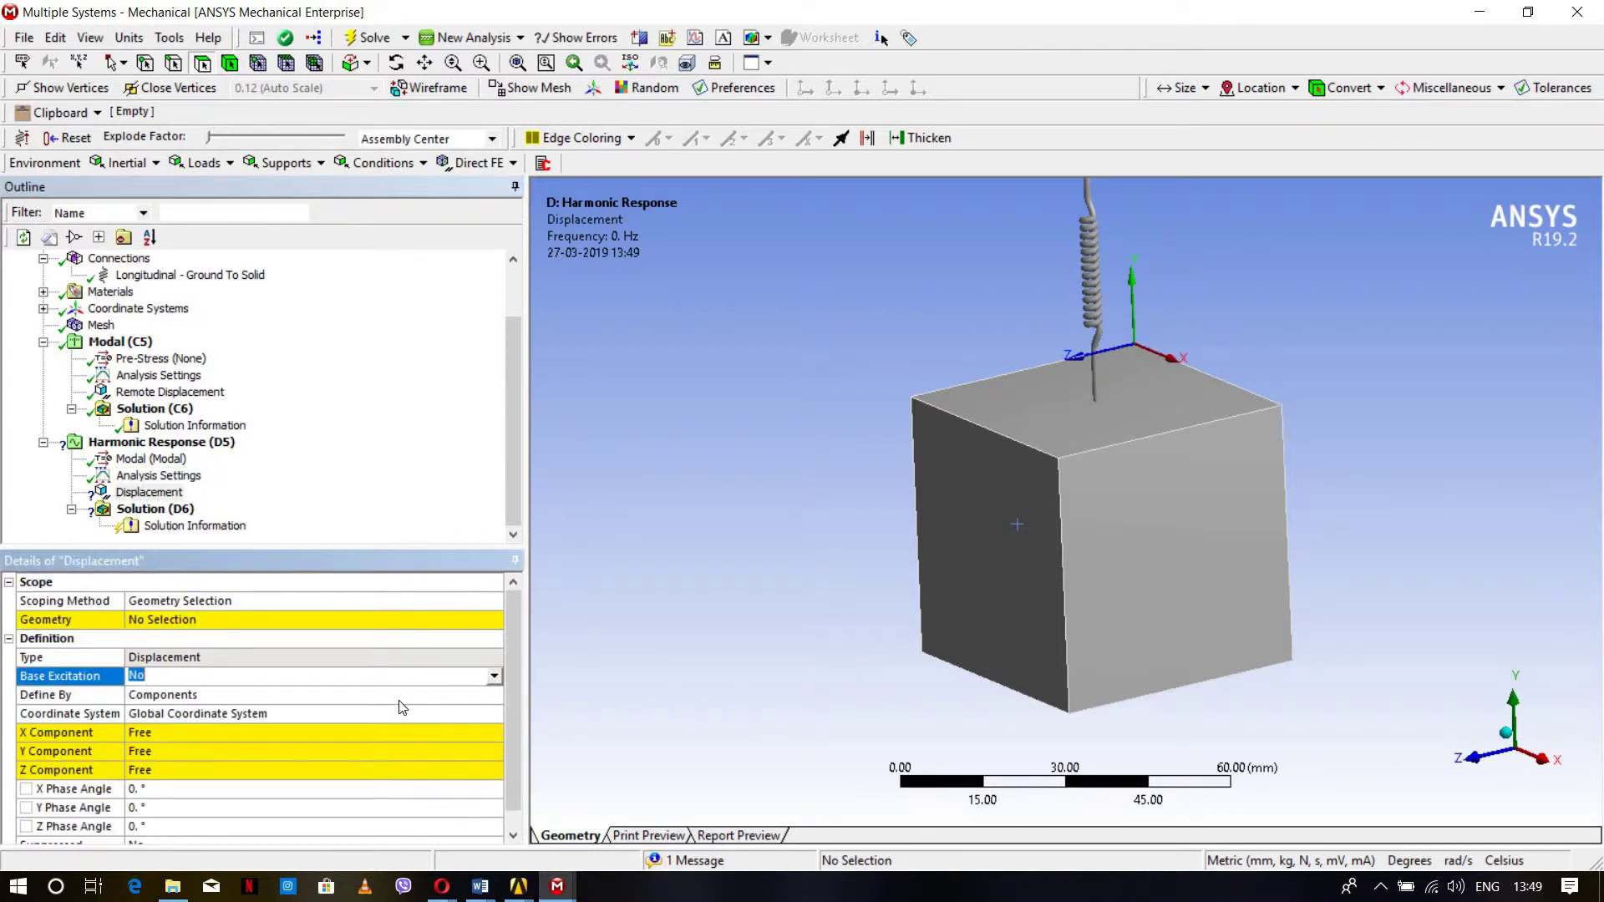
click(494, 676)
click(251, 691)
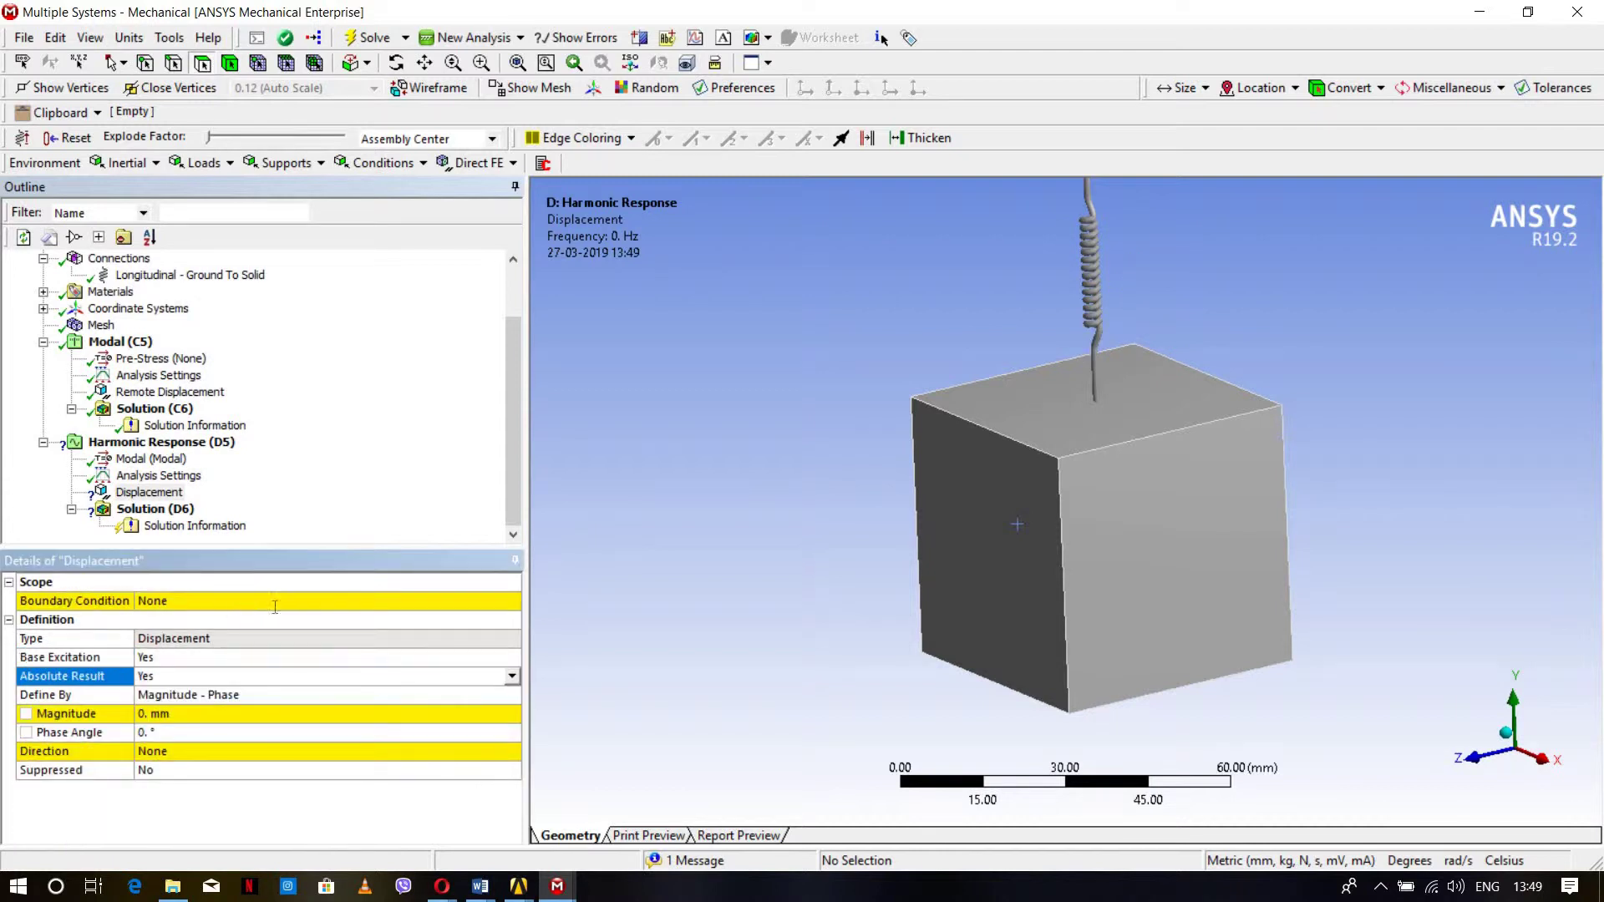
click(512, 595)
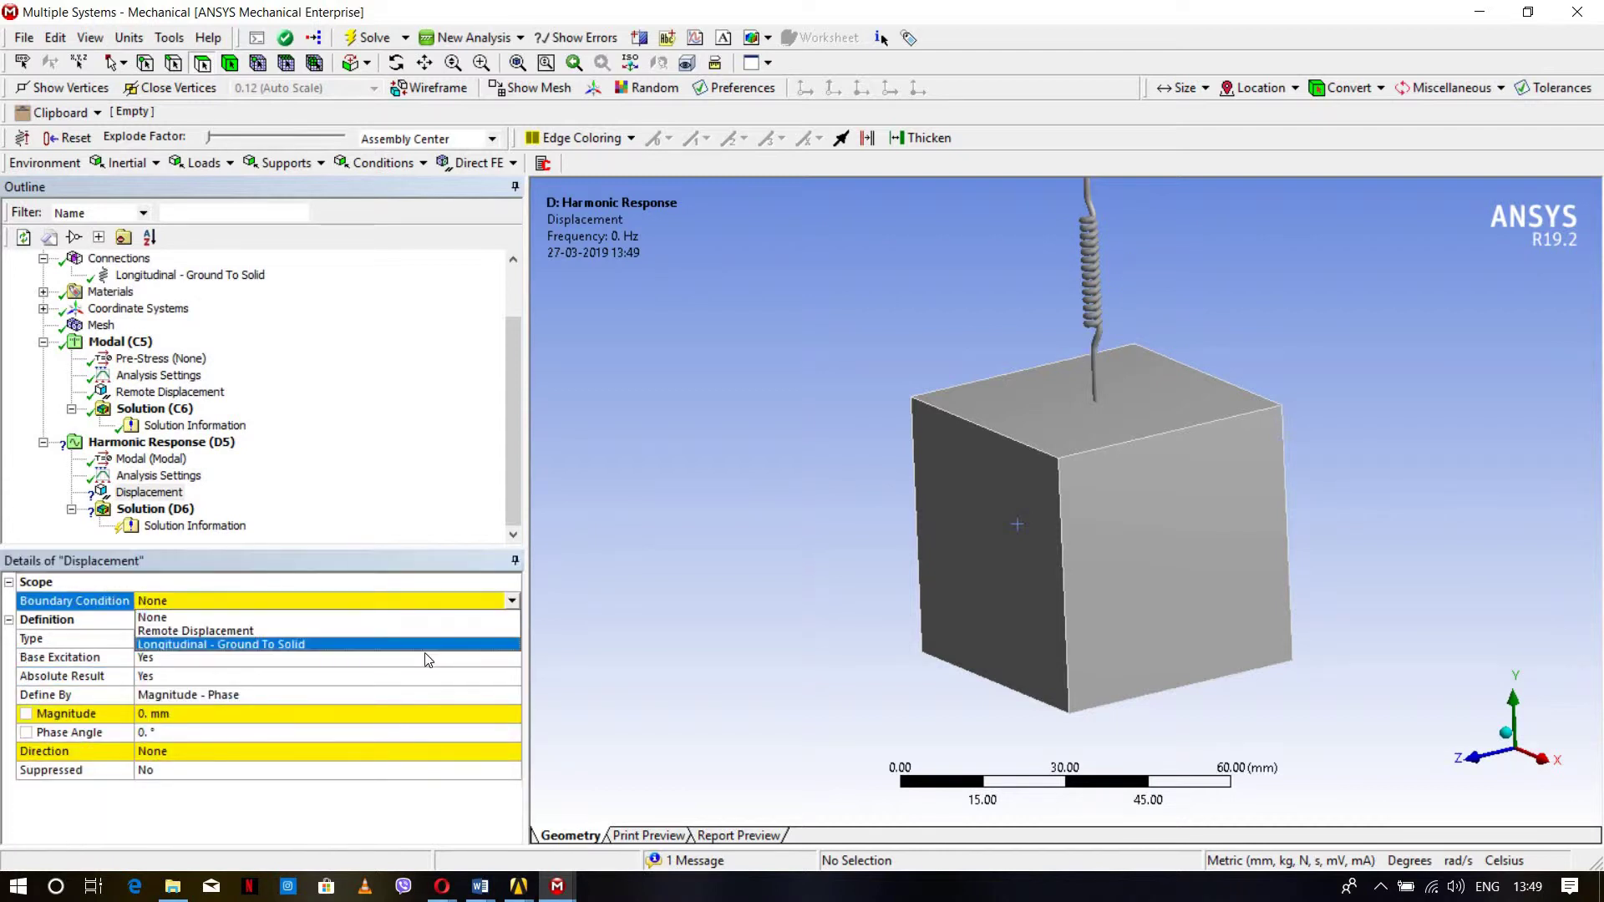
click(422, 658)
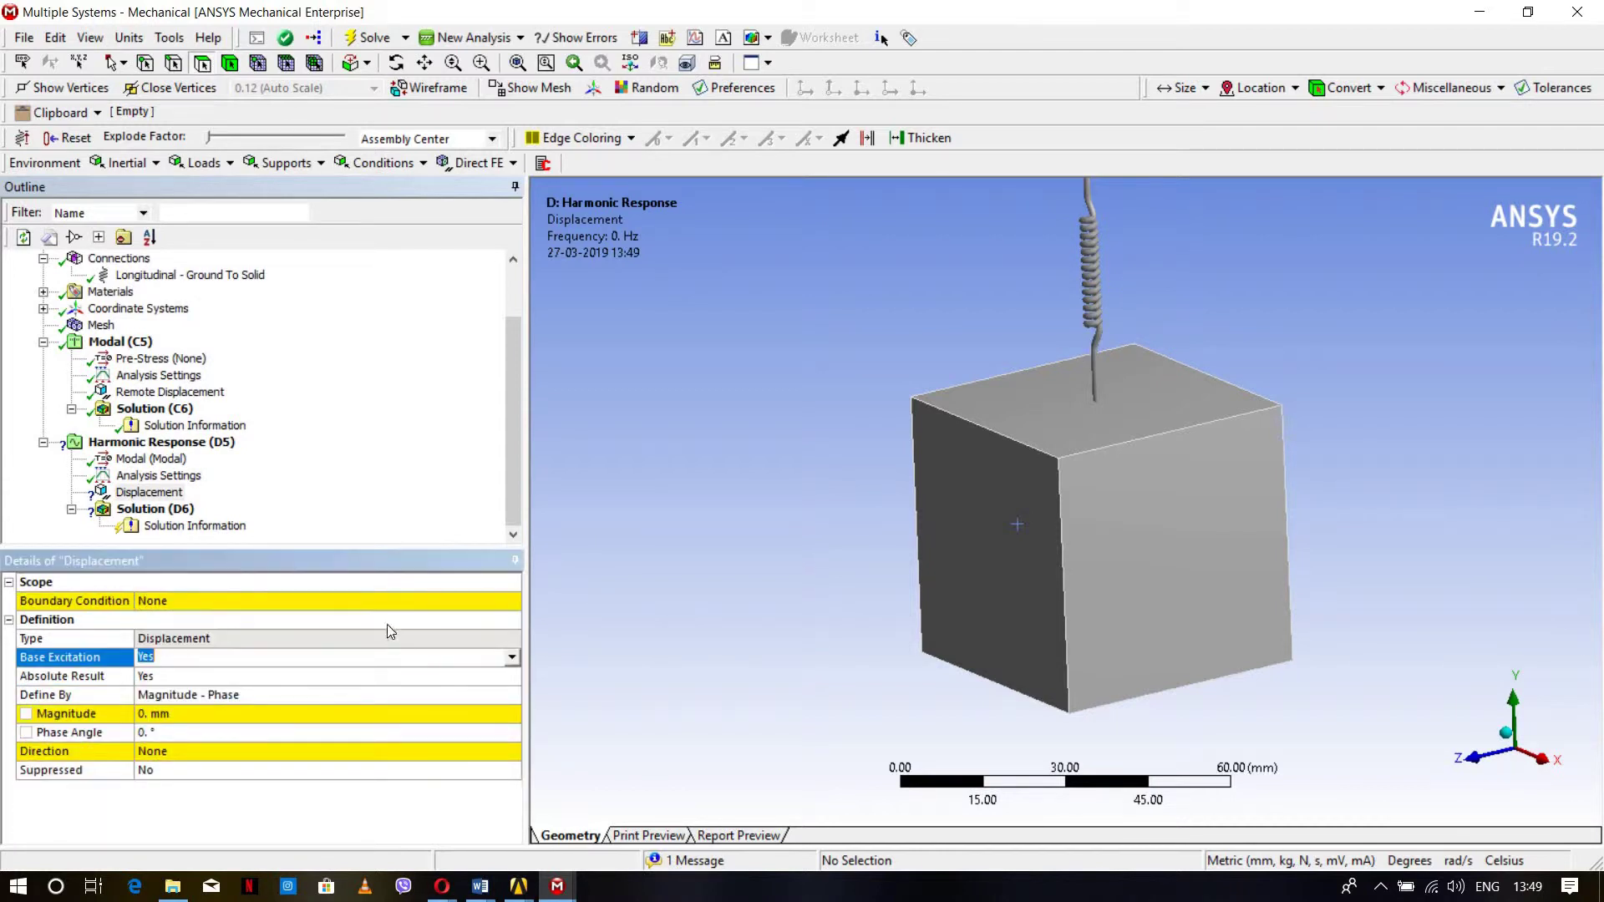
click(511, 602)
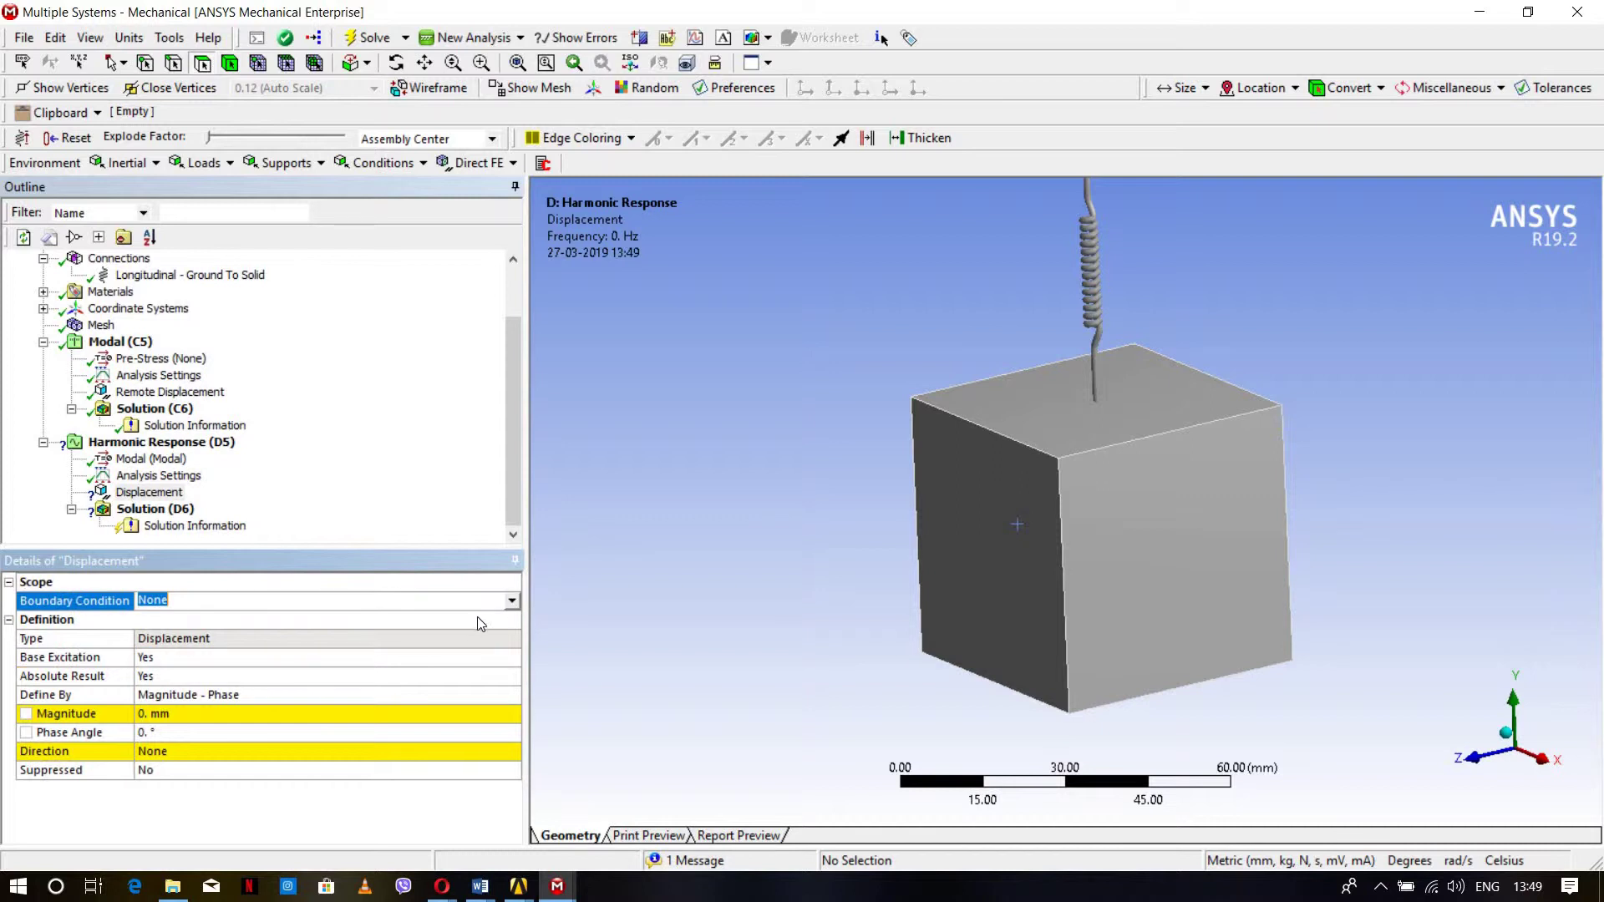
key(Return)
Step: Give the base excitation a 5 mm magnitude along the Y Axis
click(276, 716)
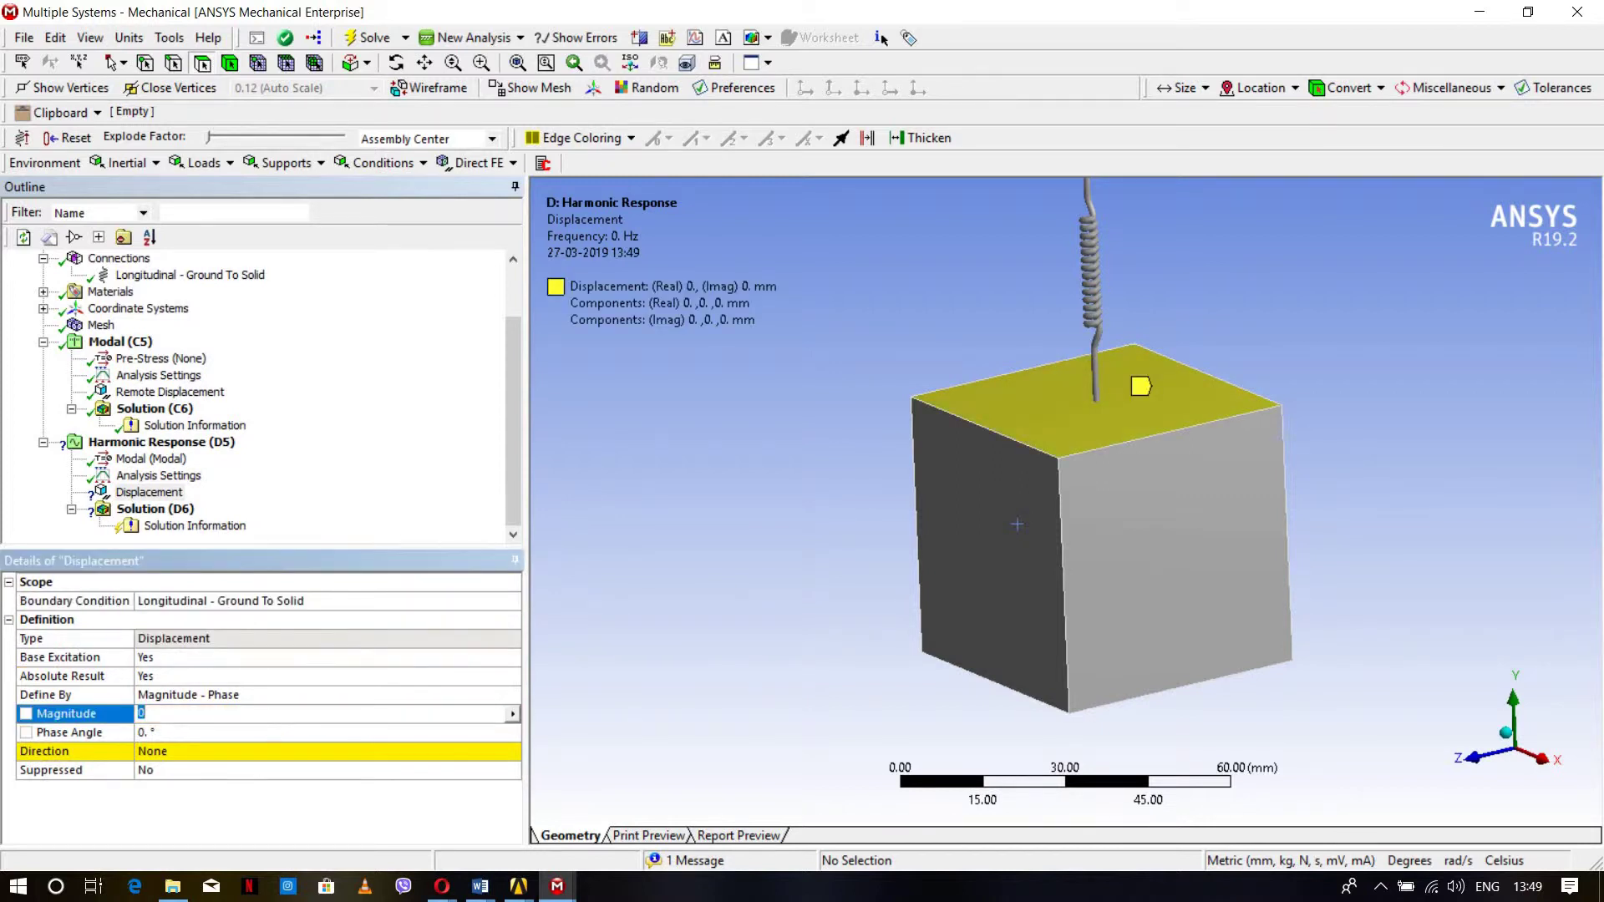
key(Return)
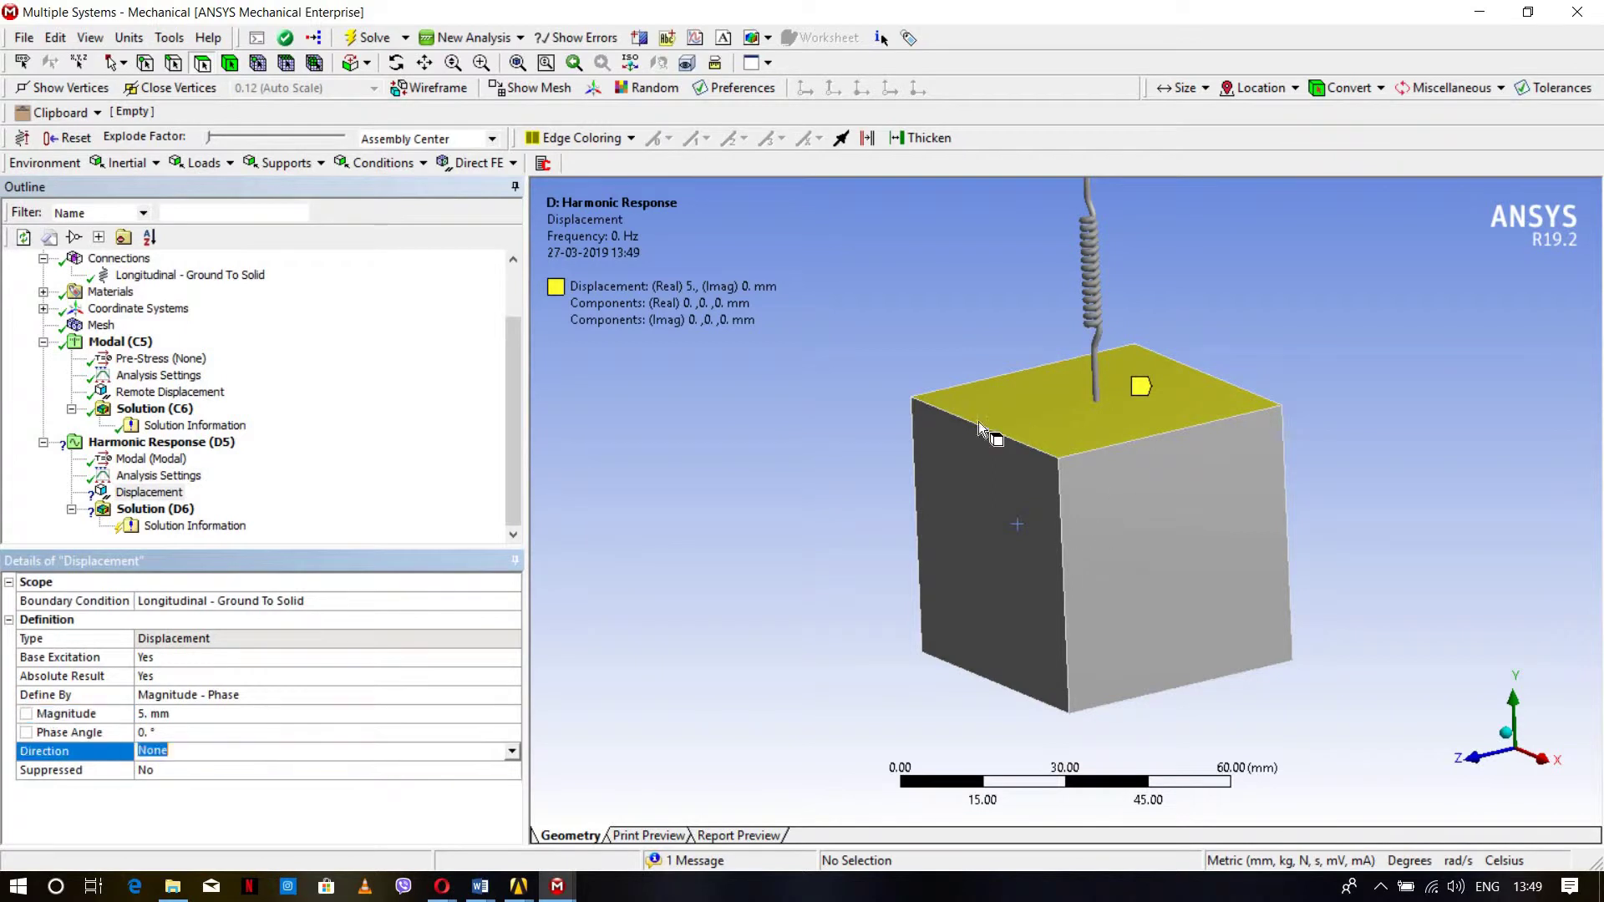
click(379, 754)
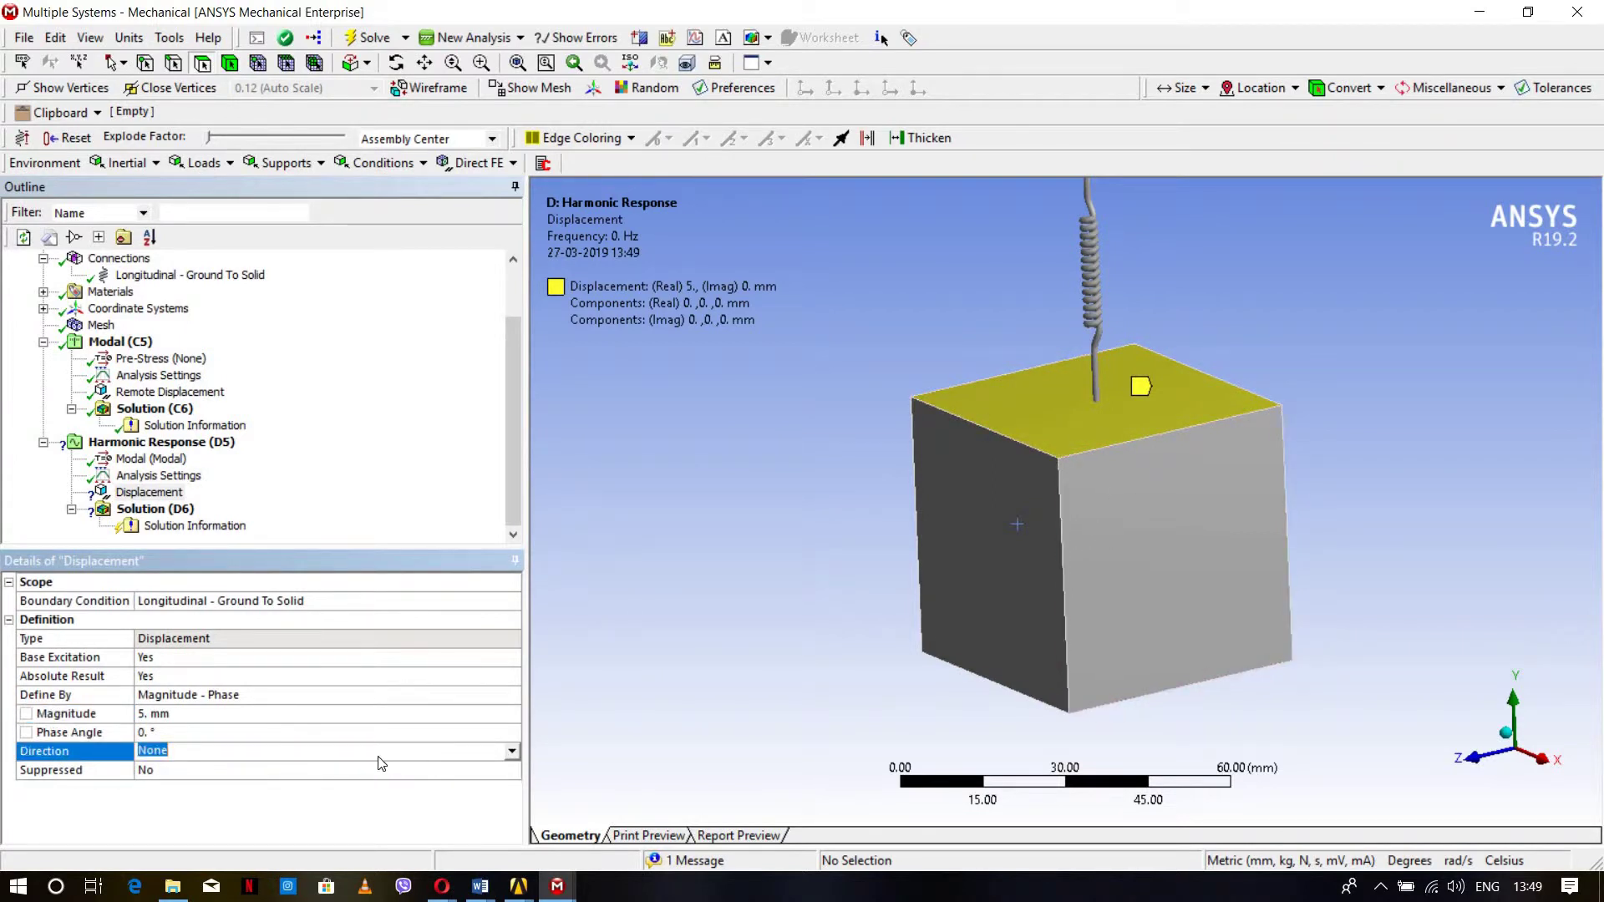
click(342, 786)
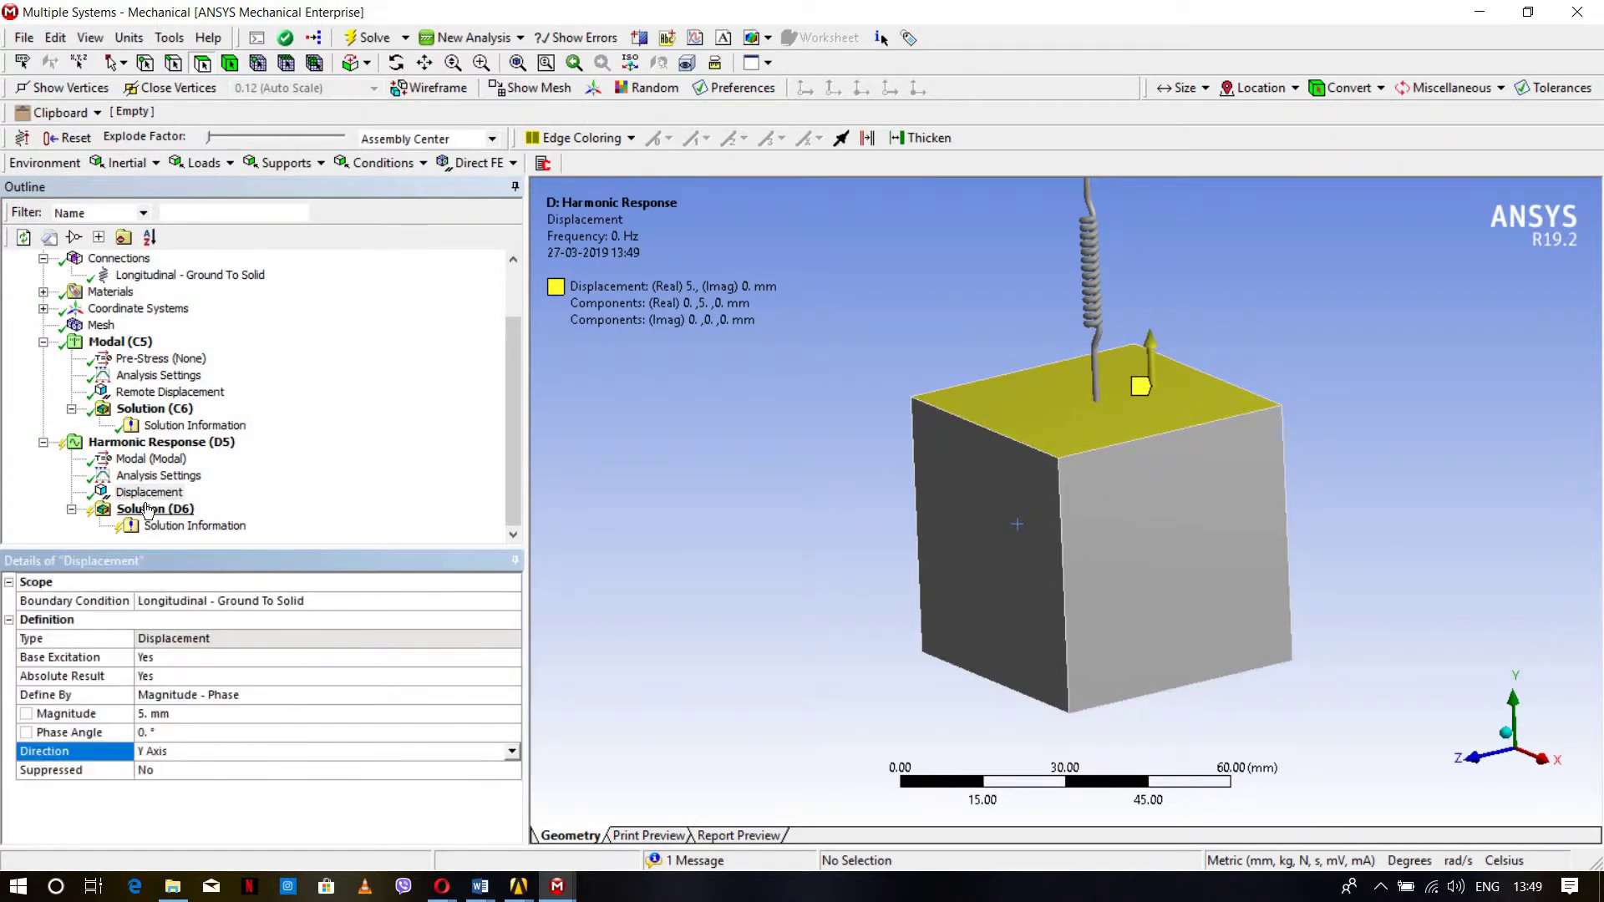
Step: Add Deformation and Stress frequency response results to the harmonic Solution (D6)
right_click(147, 510)
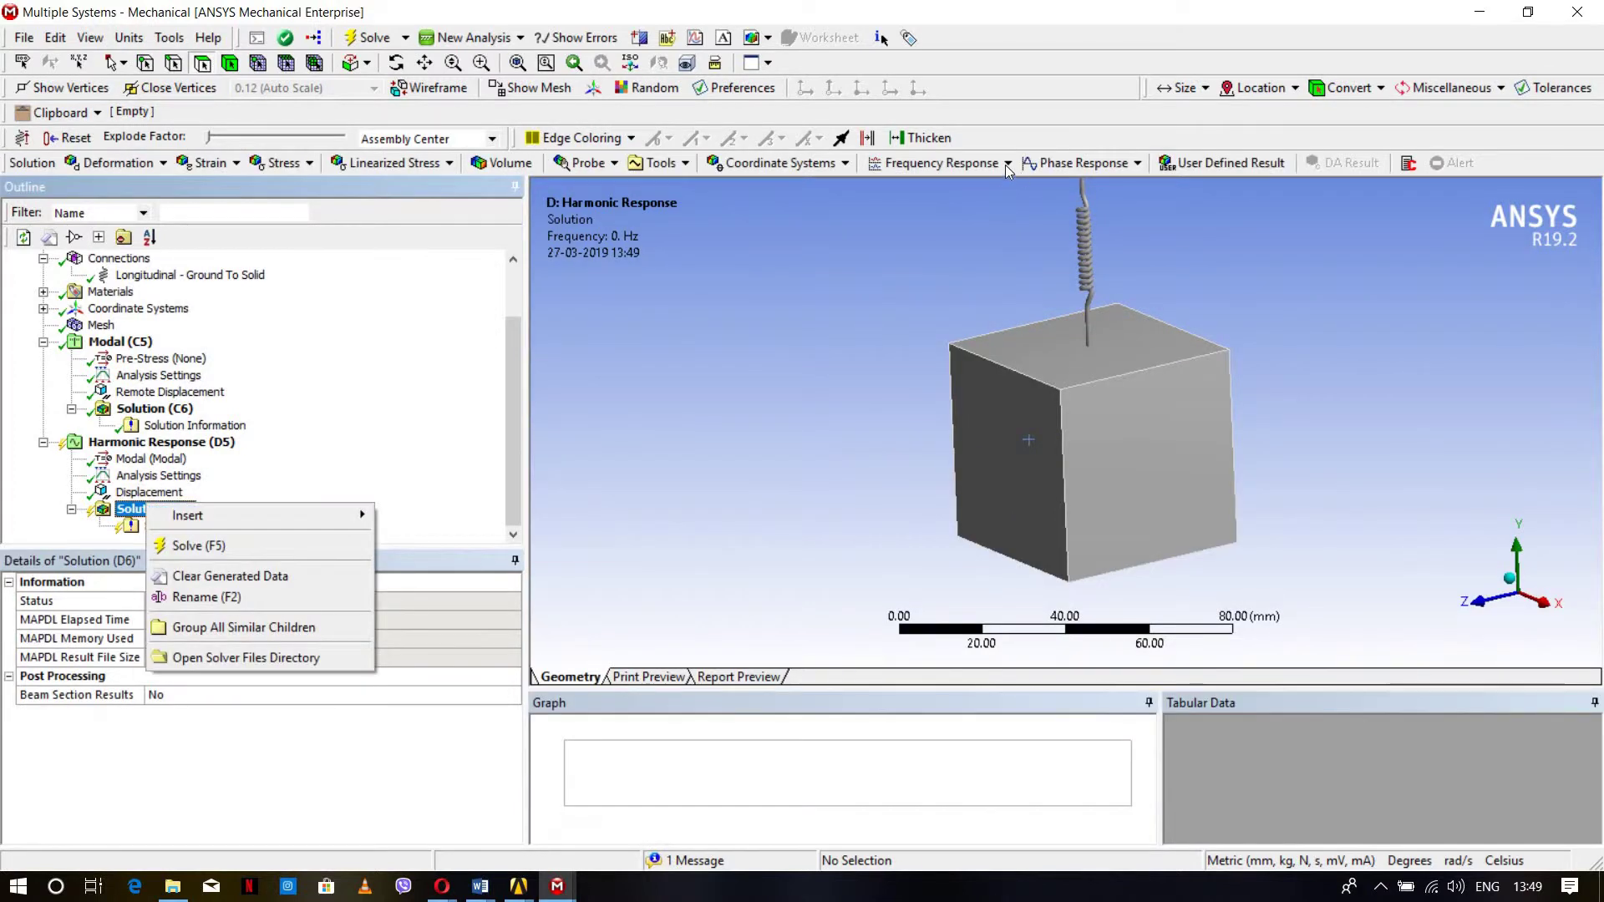
click(1008, 163)
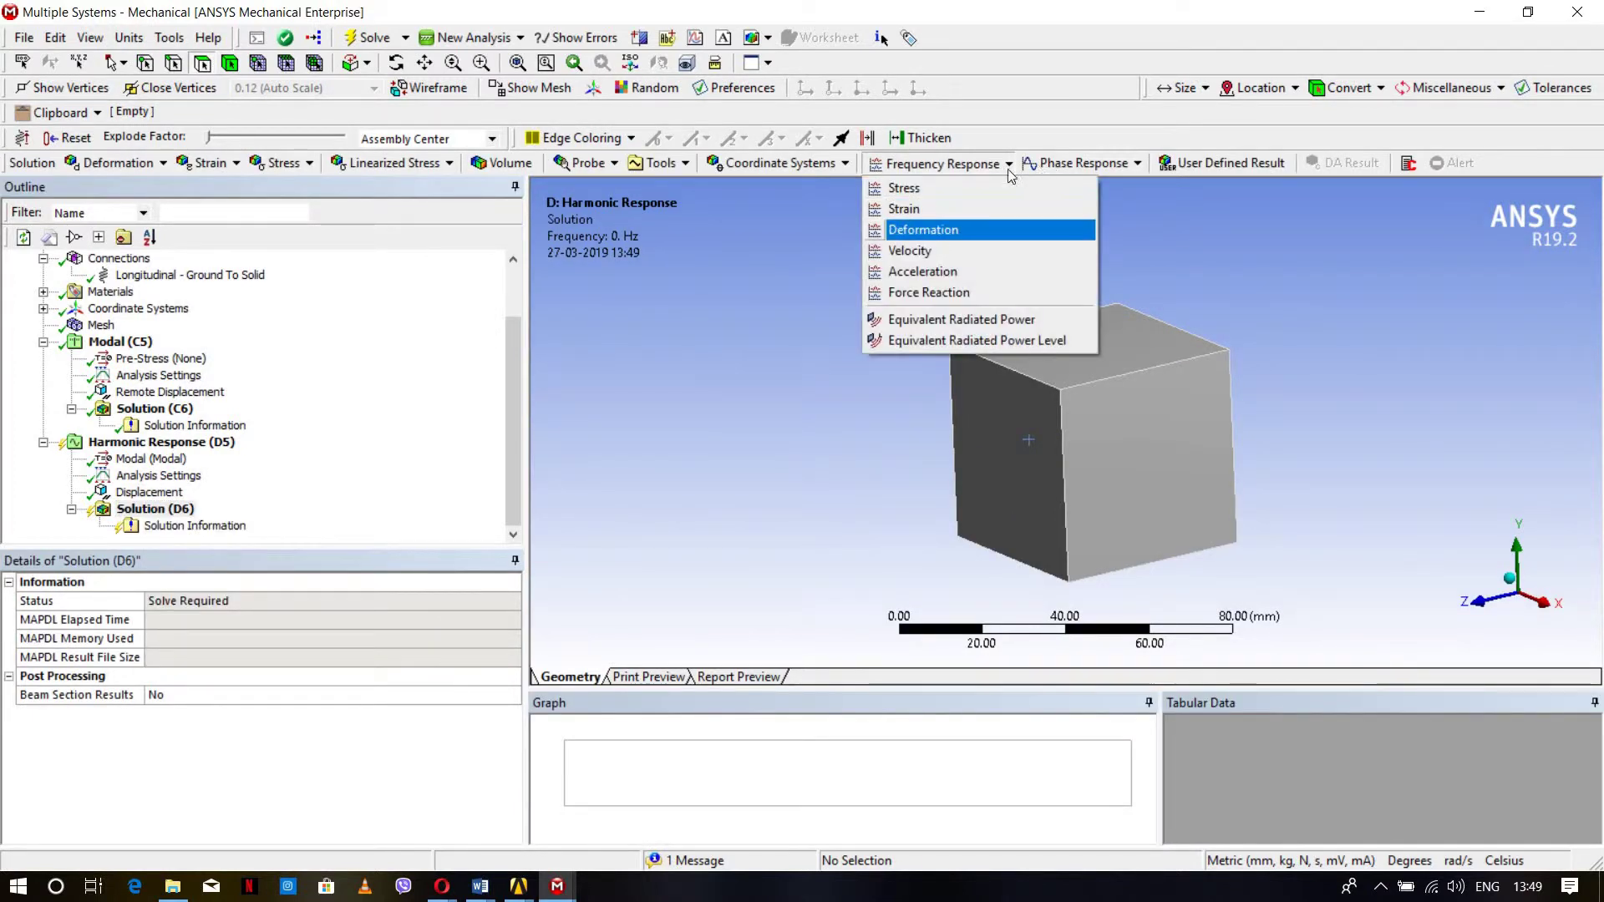
click(927, 230)
click(940, 164)
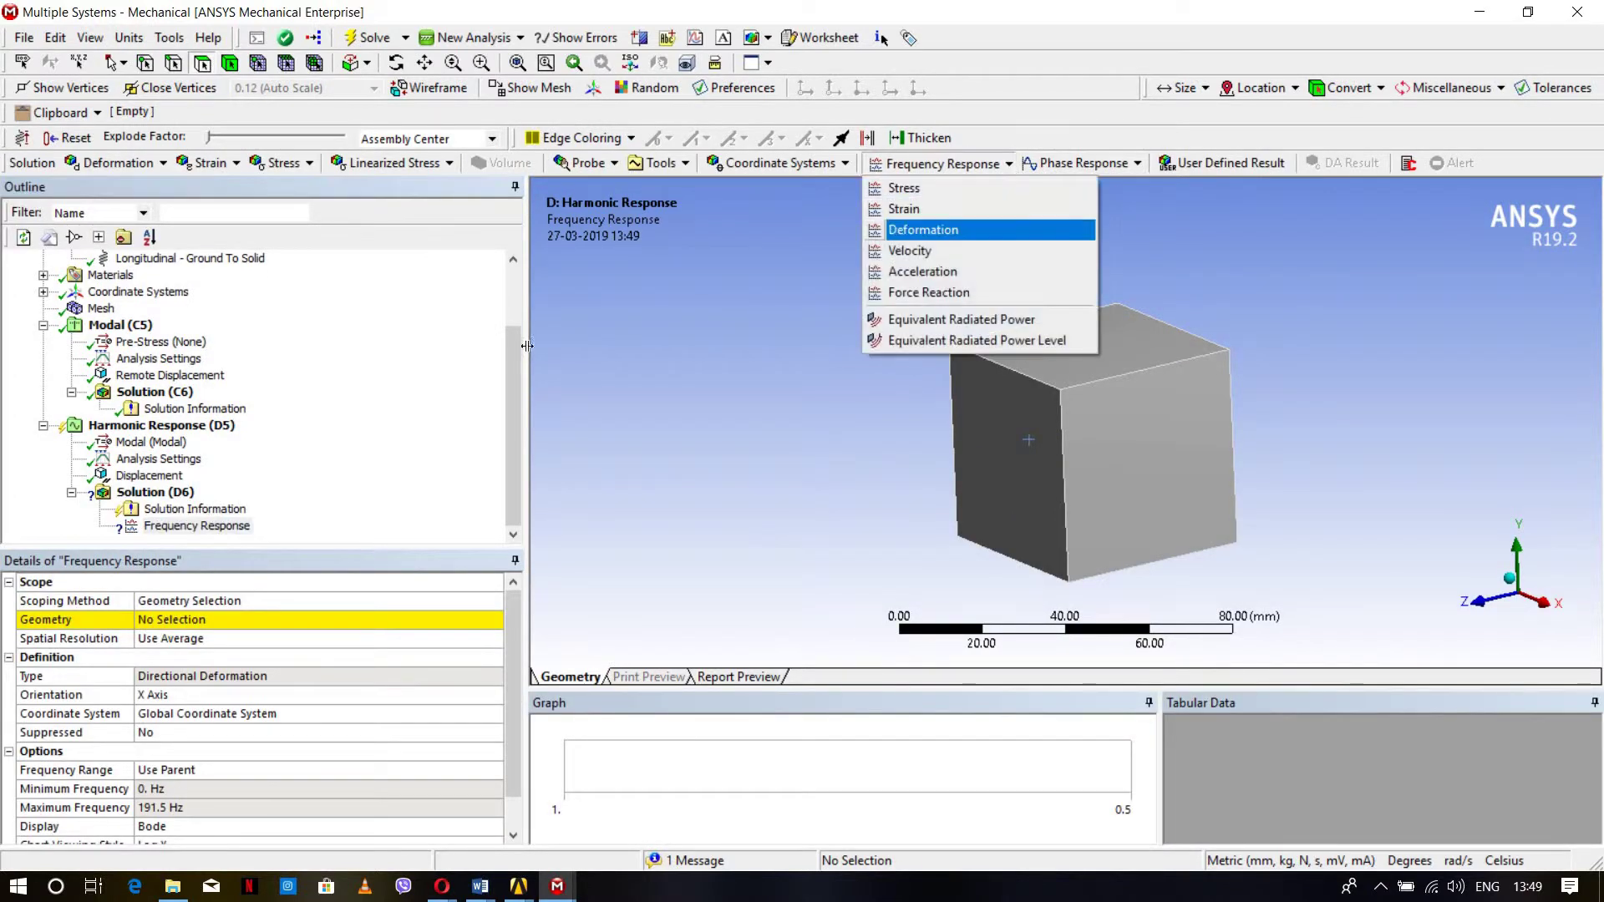
click(904, 188)
Step: Scope the deformation frequency response to the cube's top face, oriented along Y Axis
click(197, 509)
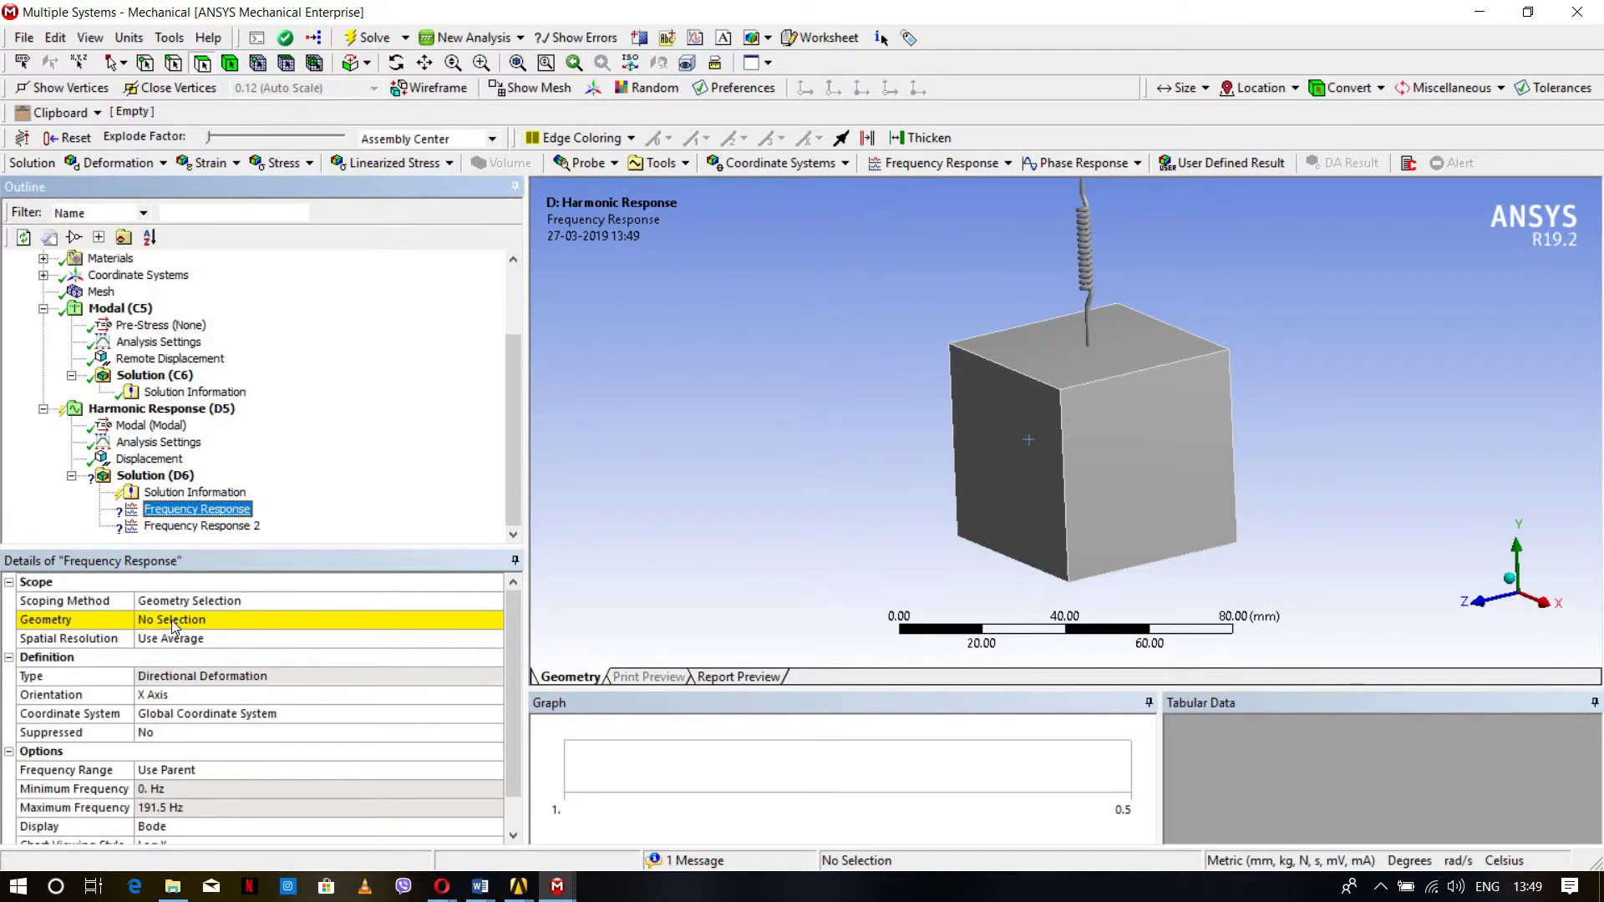
click(173, 627)
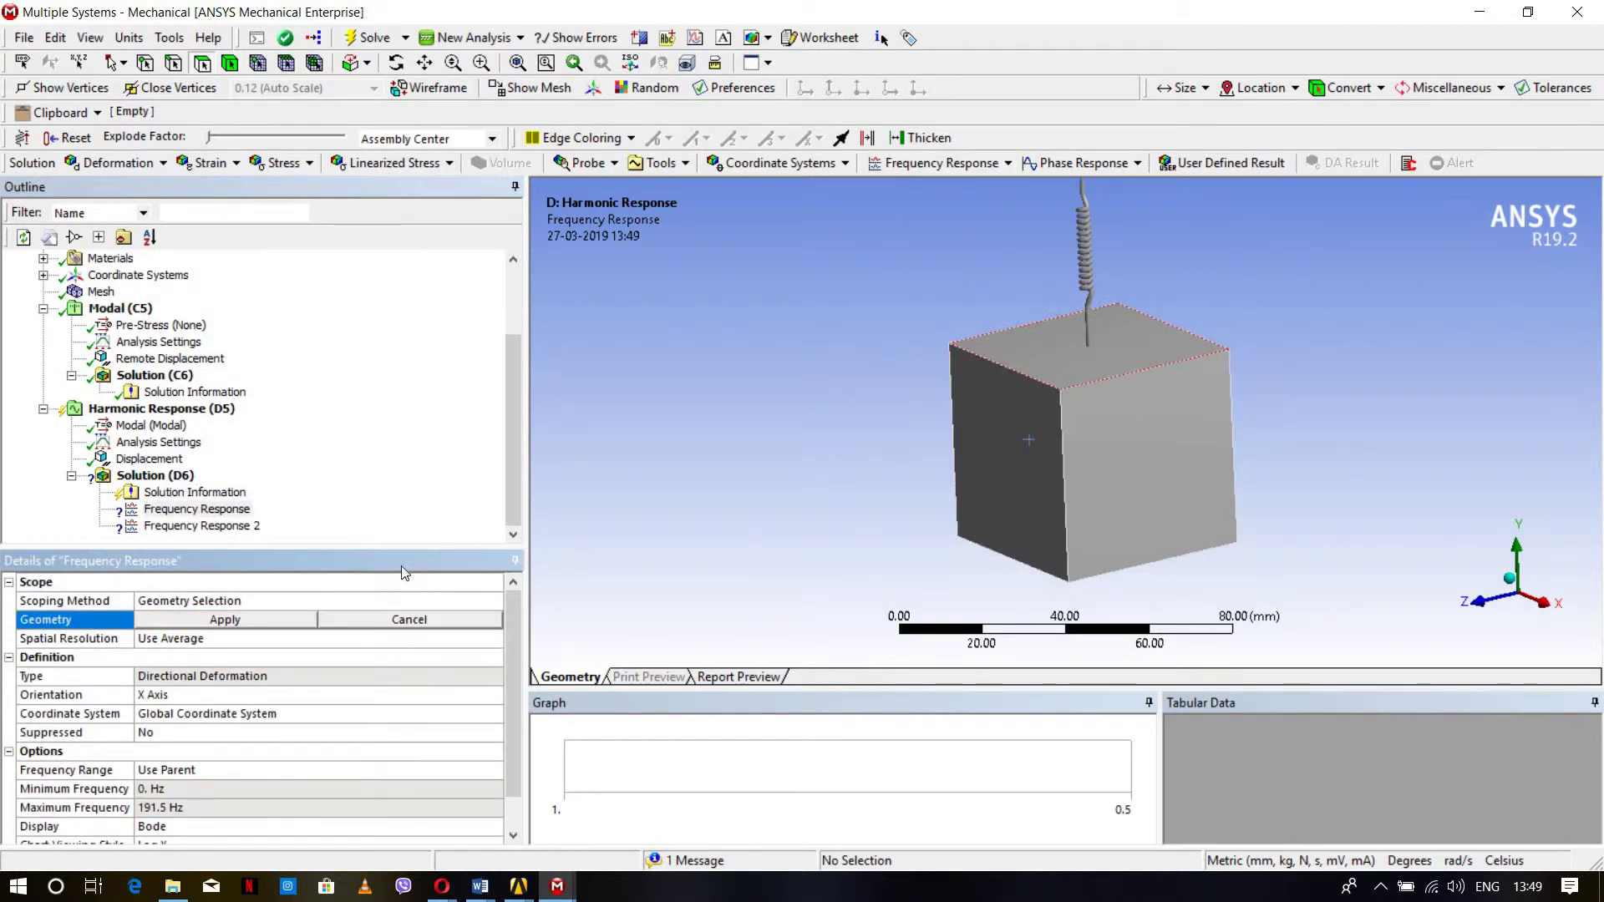
click(1047, 361)
click(254, 622)
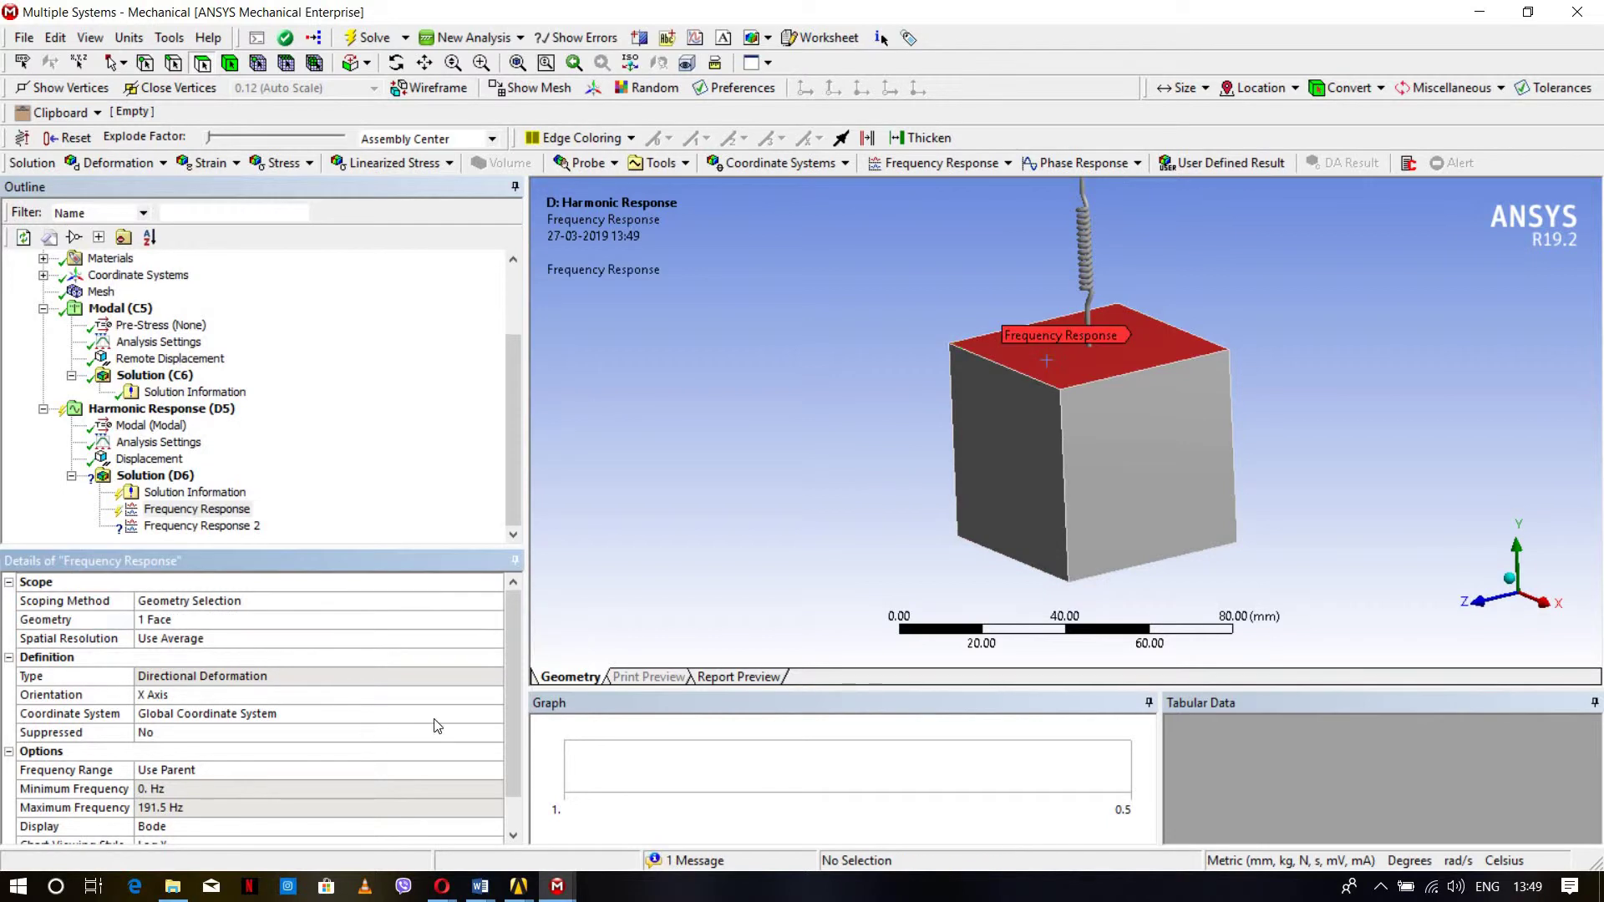
click(494, 695)
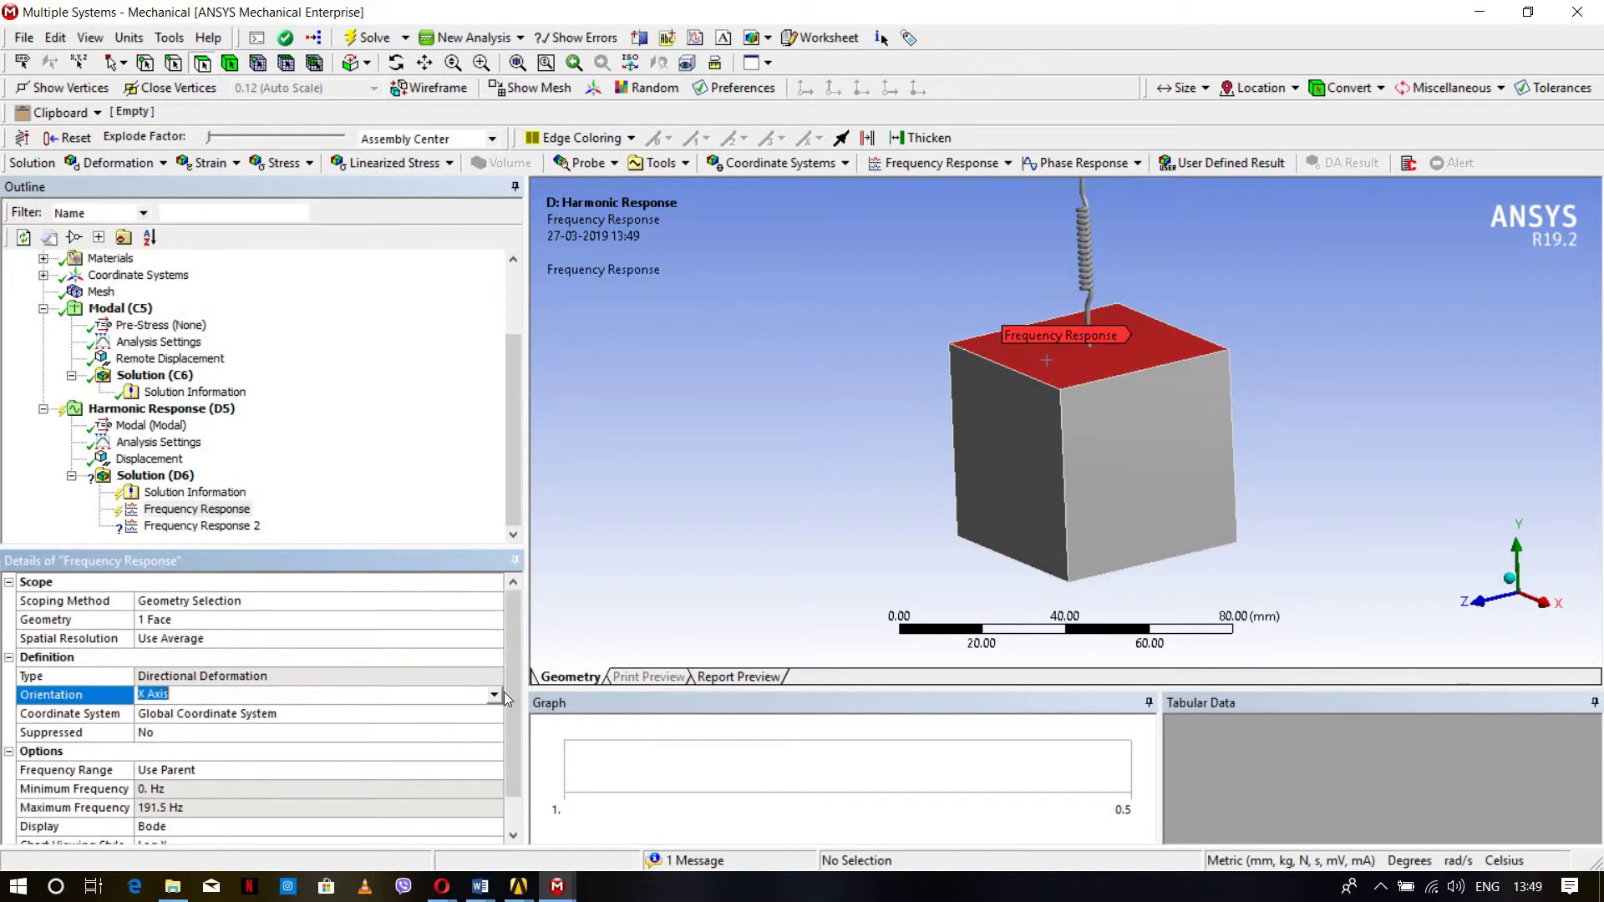
click(222, 531)
Step: Scope the stress frequency response to the top face with Y Axis orientation
click(201, 525)
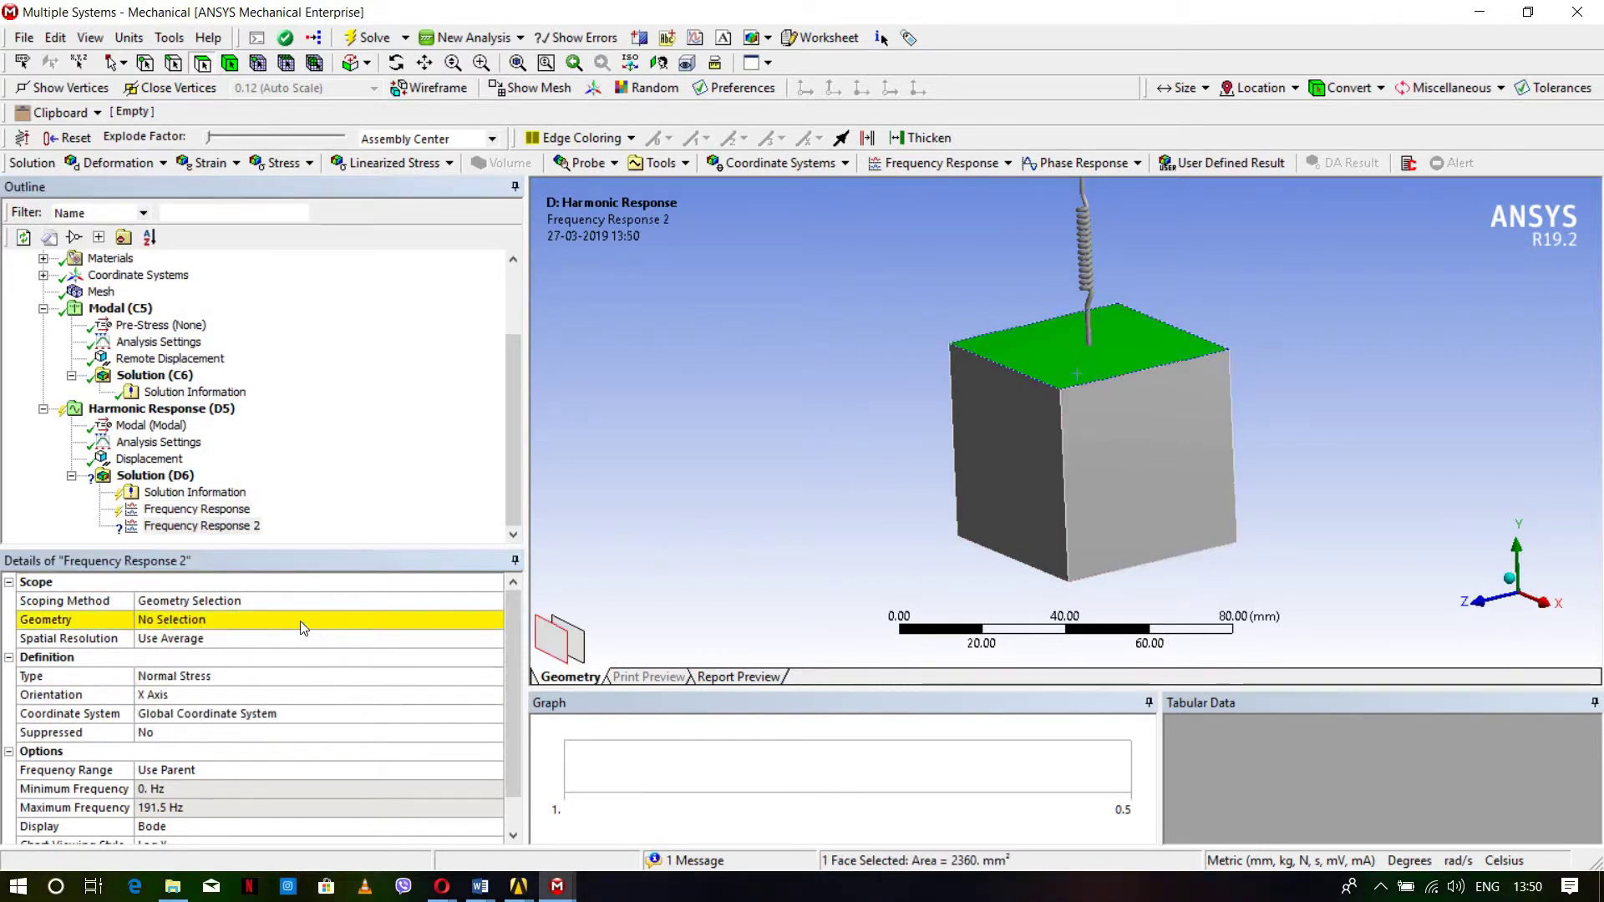
click(264, 621)
click(259, 621)
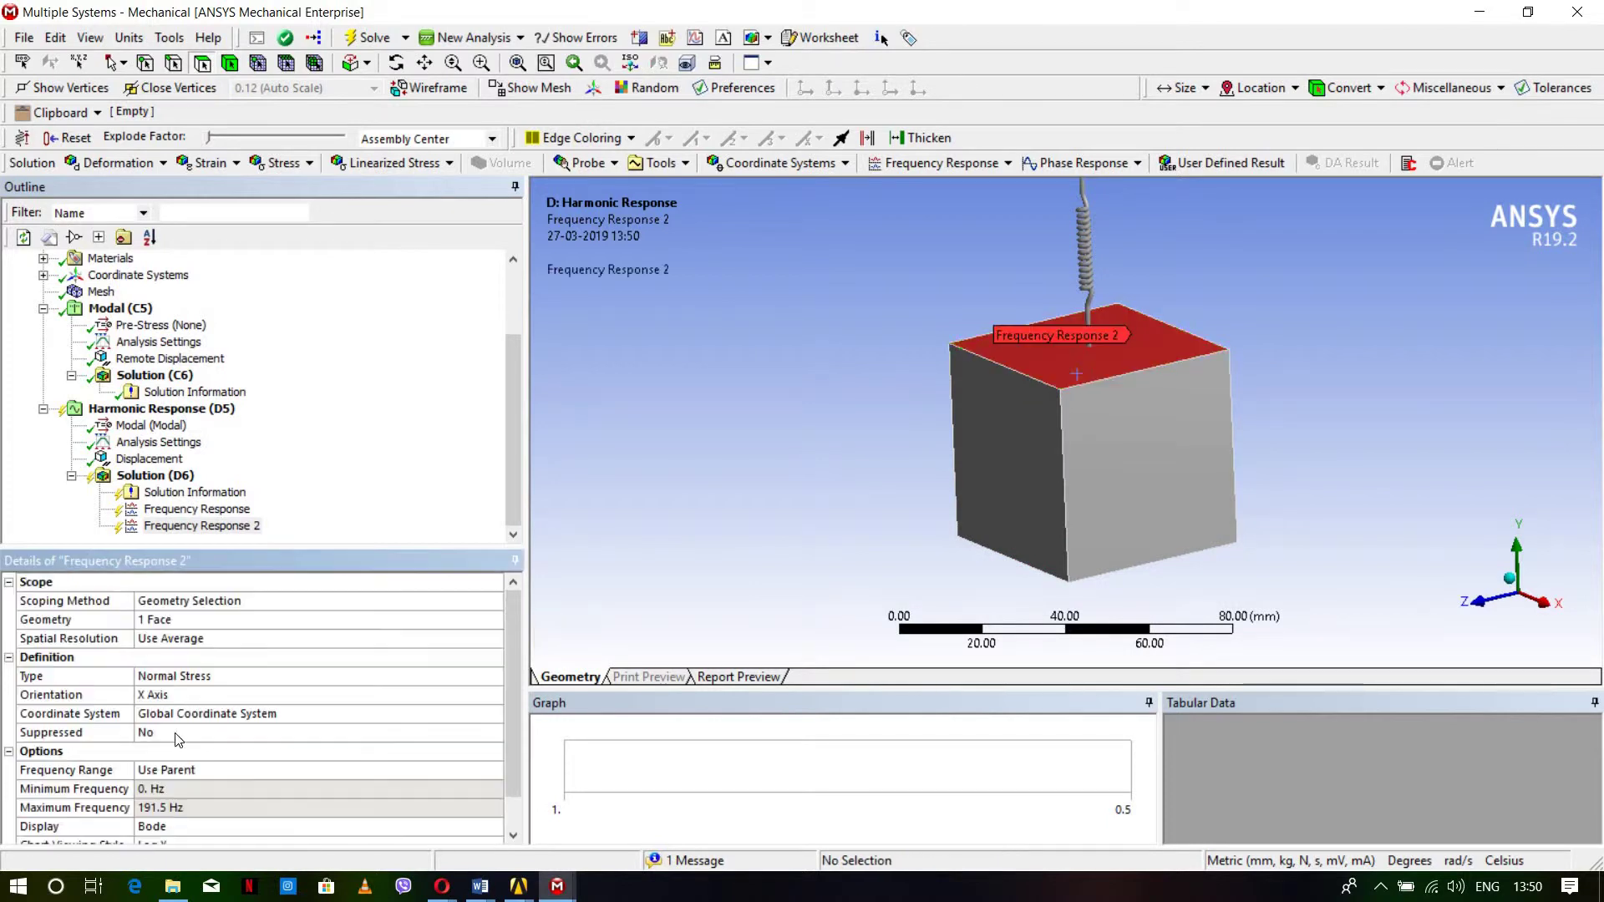
click(205, 677)
click(498, 696)
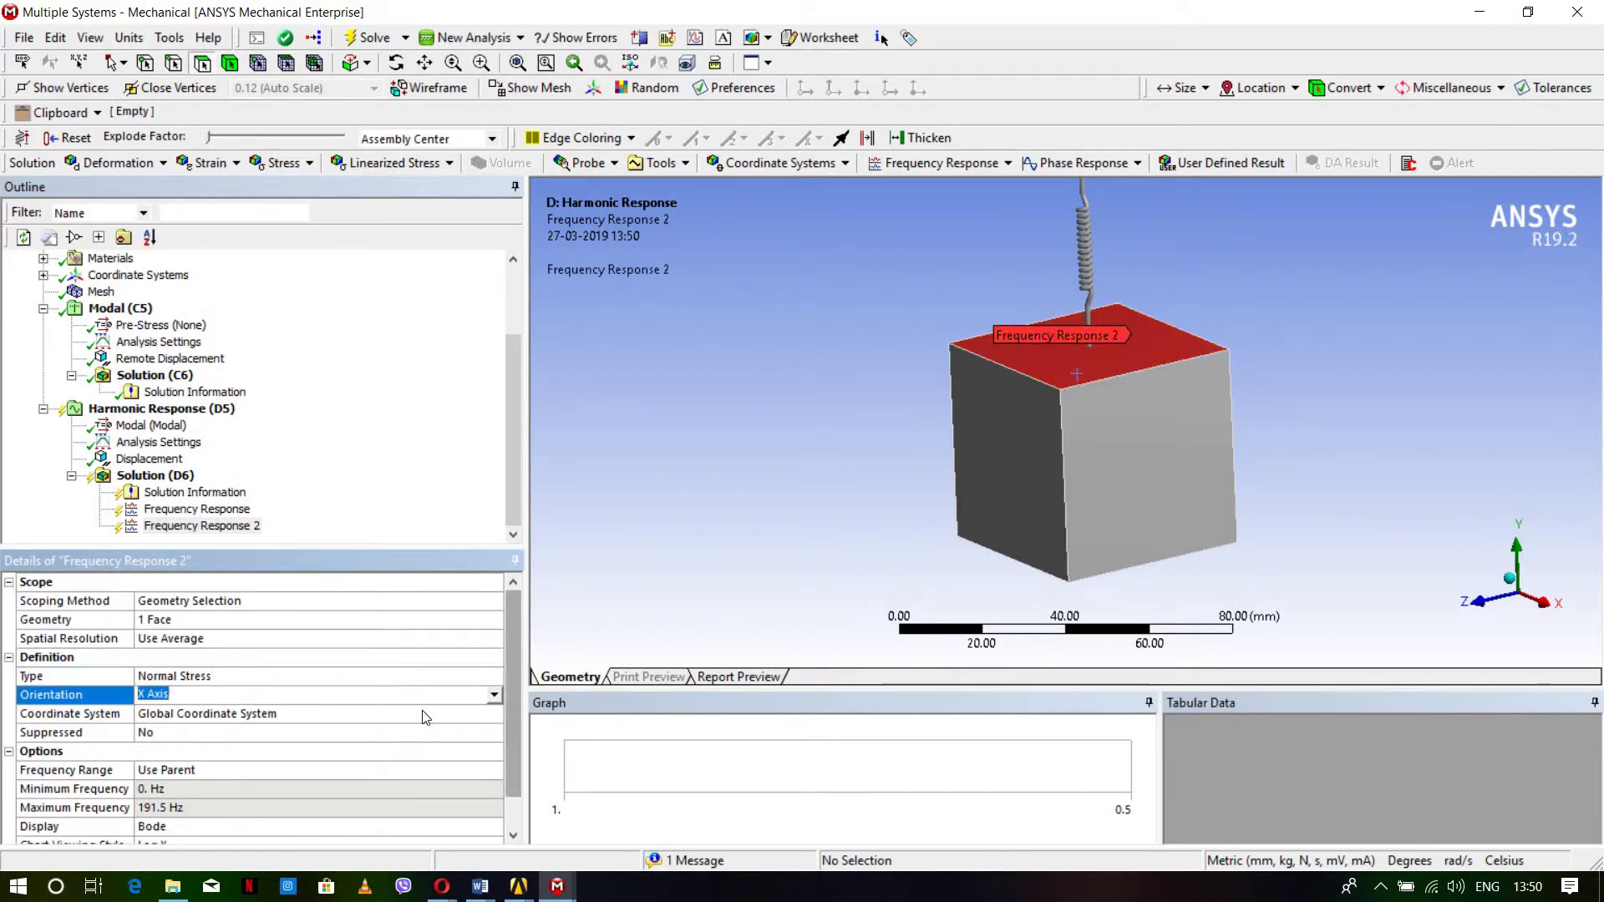
key(Down)
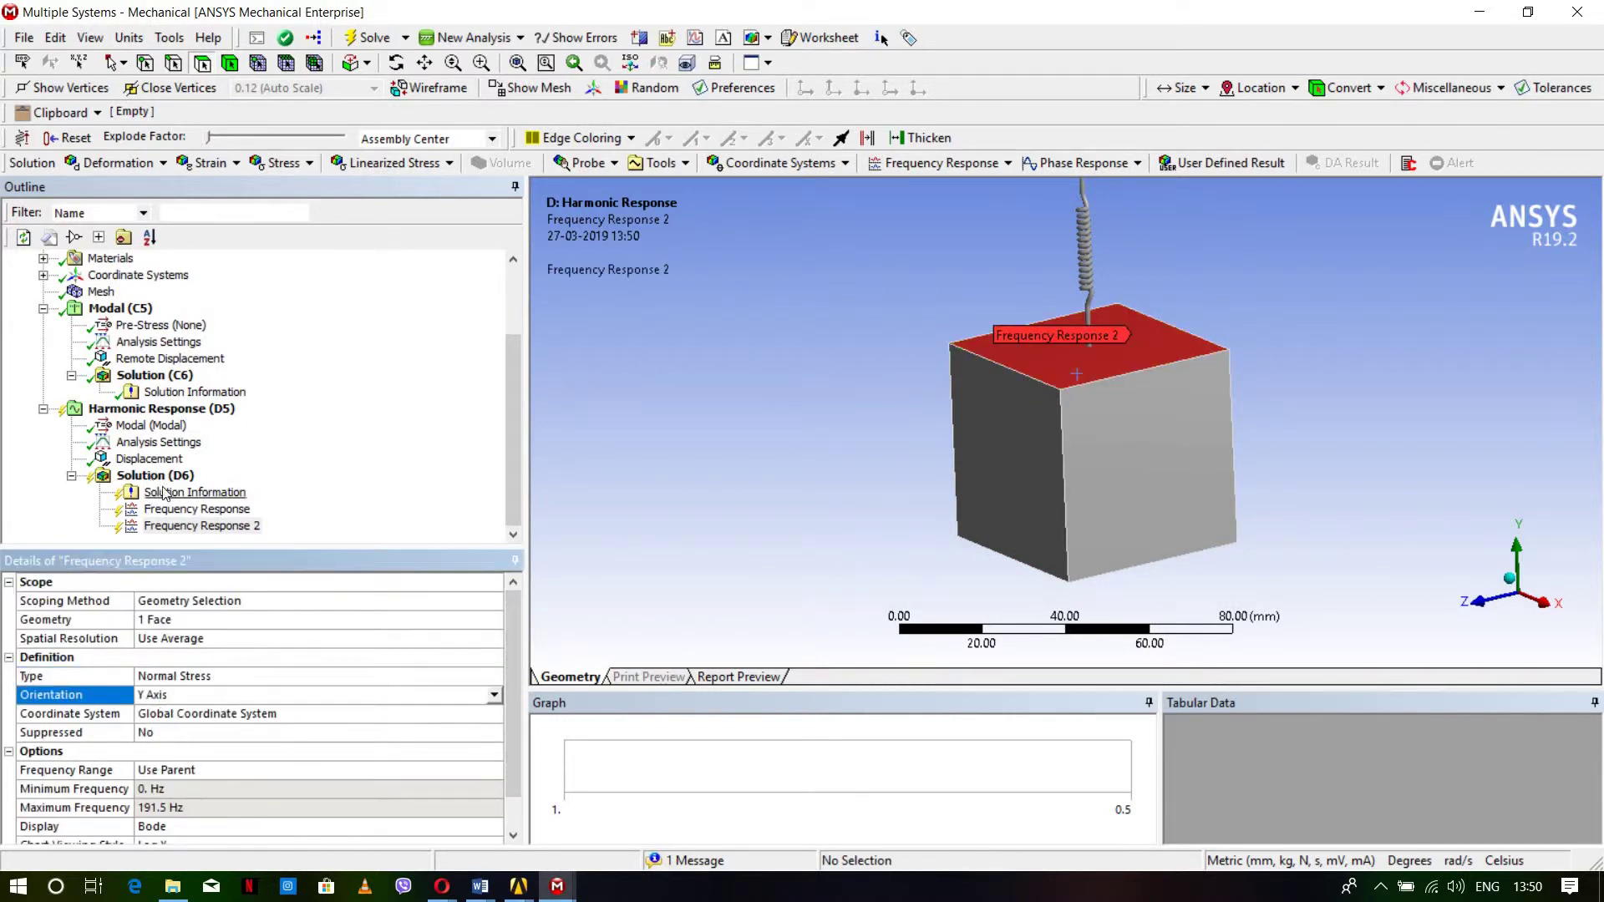
click(155, 476)
right_click(159, 475)
Step: Solve the harmonic analysis and inspect the deformation response peaking at 0.88529 mm at 19.15 Hz
click(368, 525)
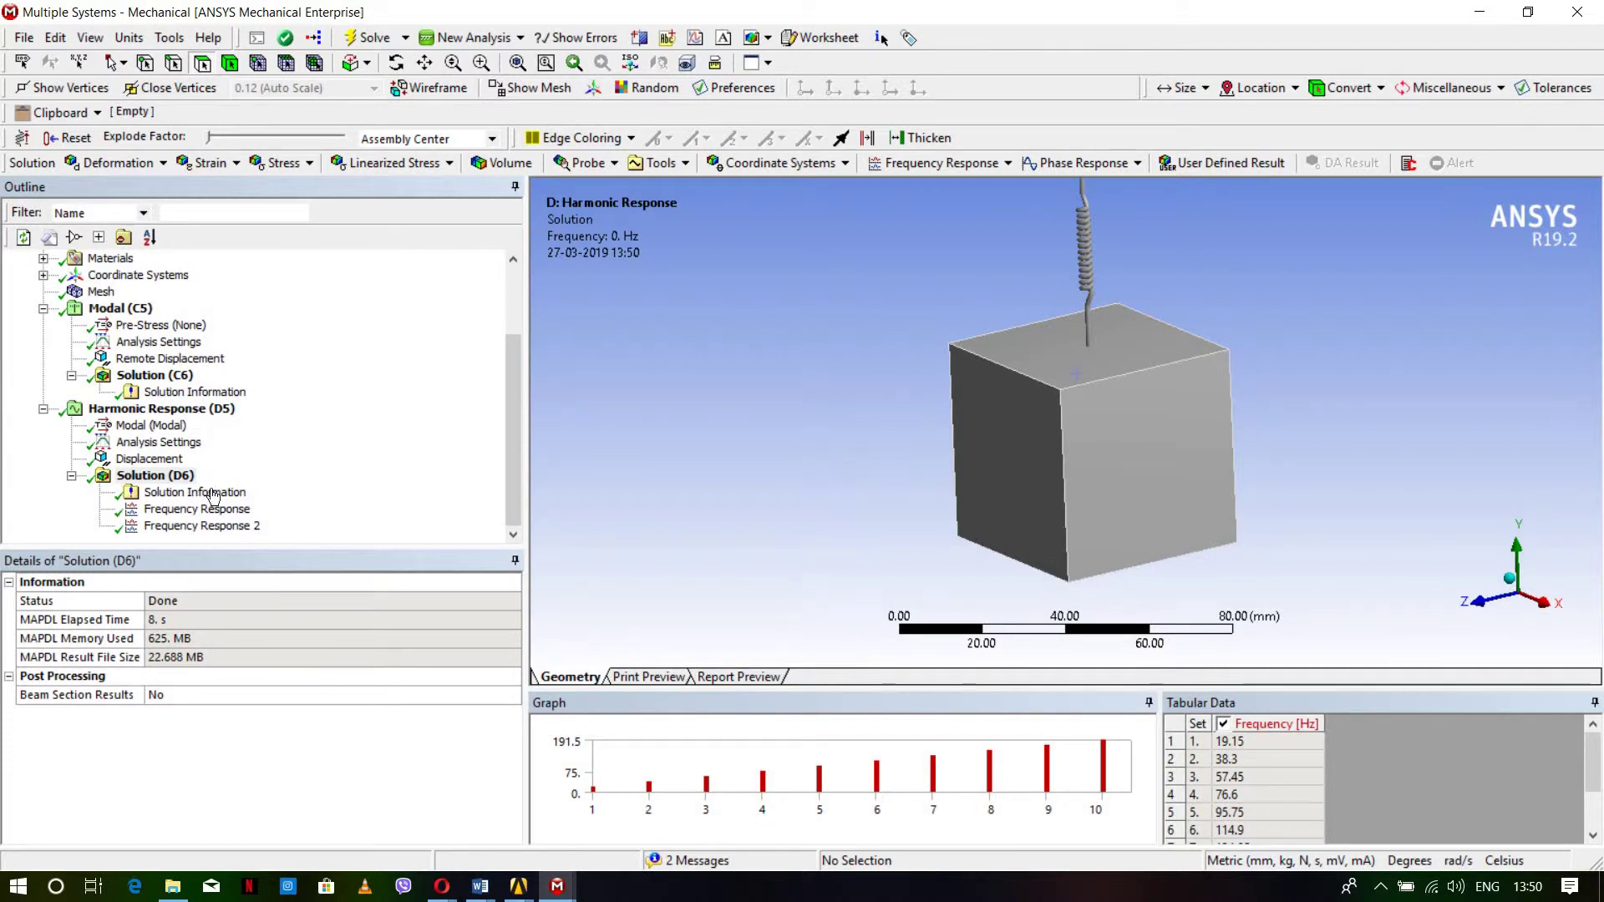
click(155, 376)
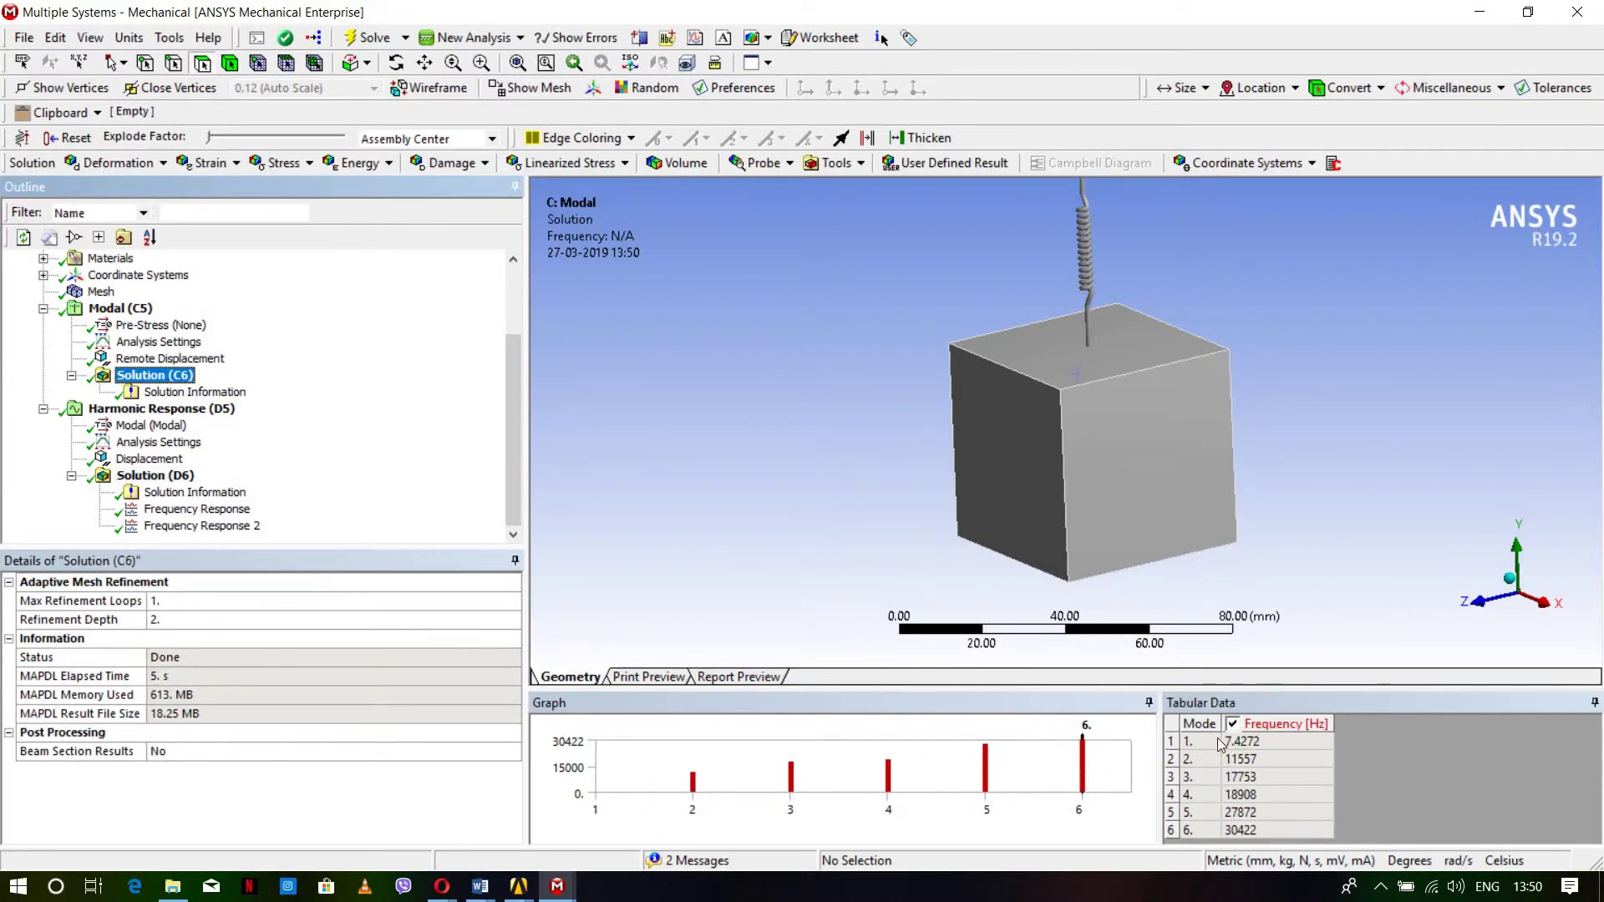
click(184, 509)
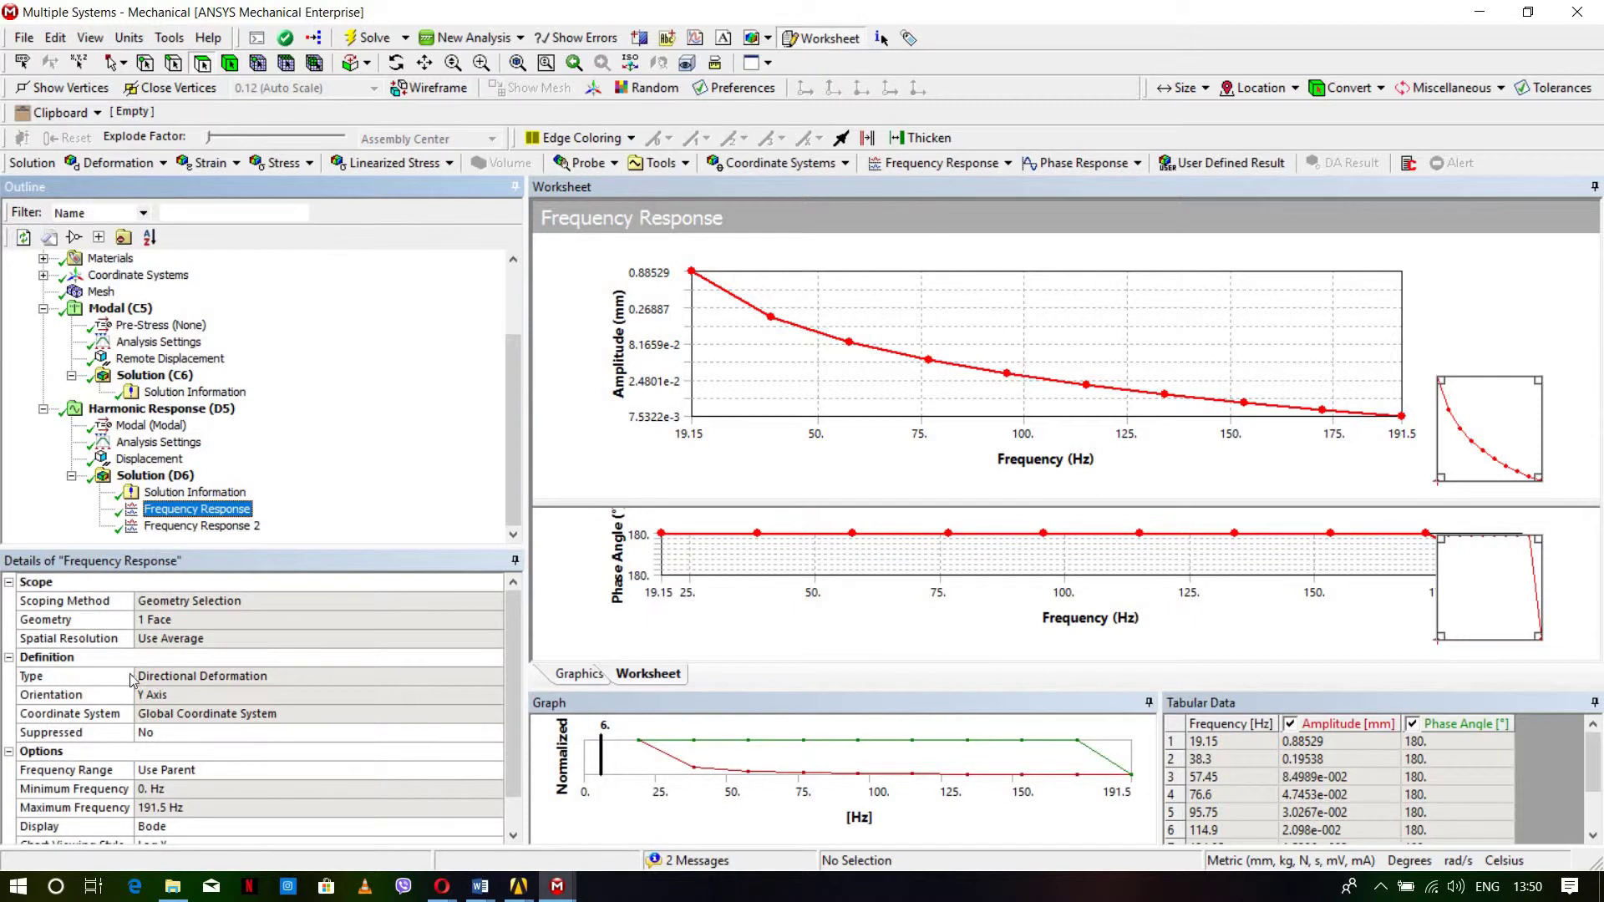
click(576, 677)
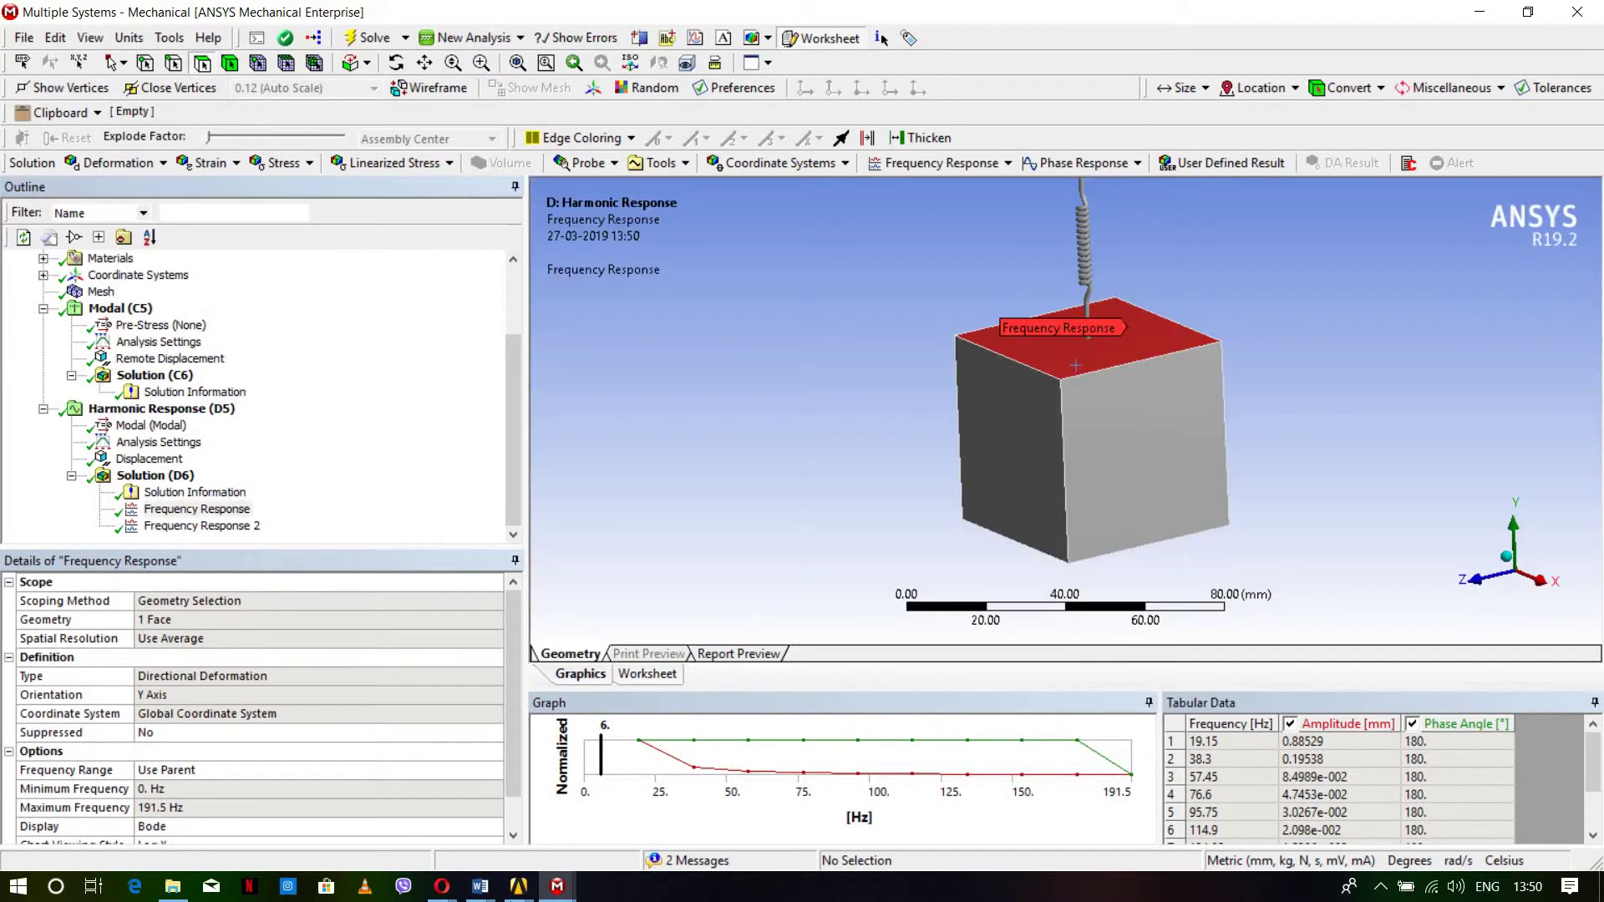
mouse_move(483, 890)
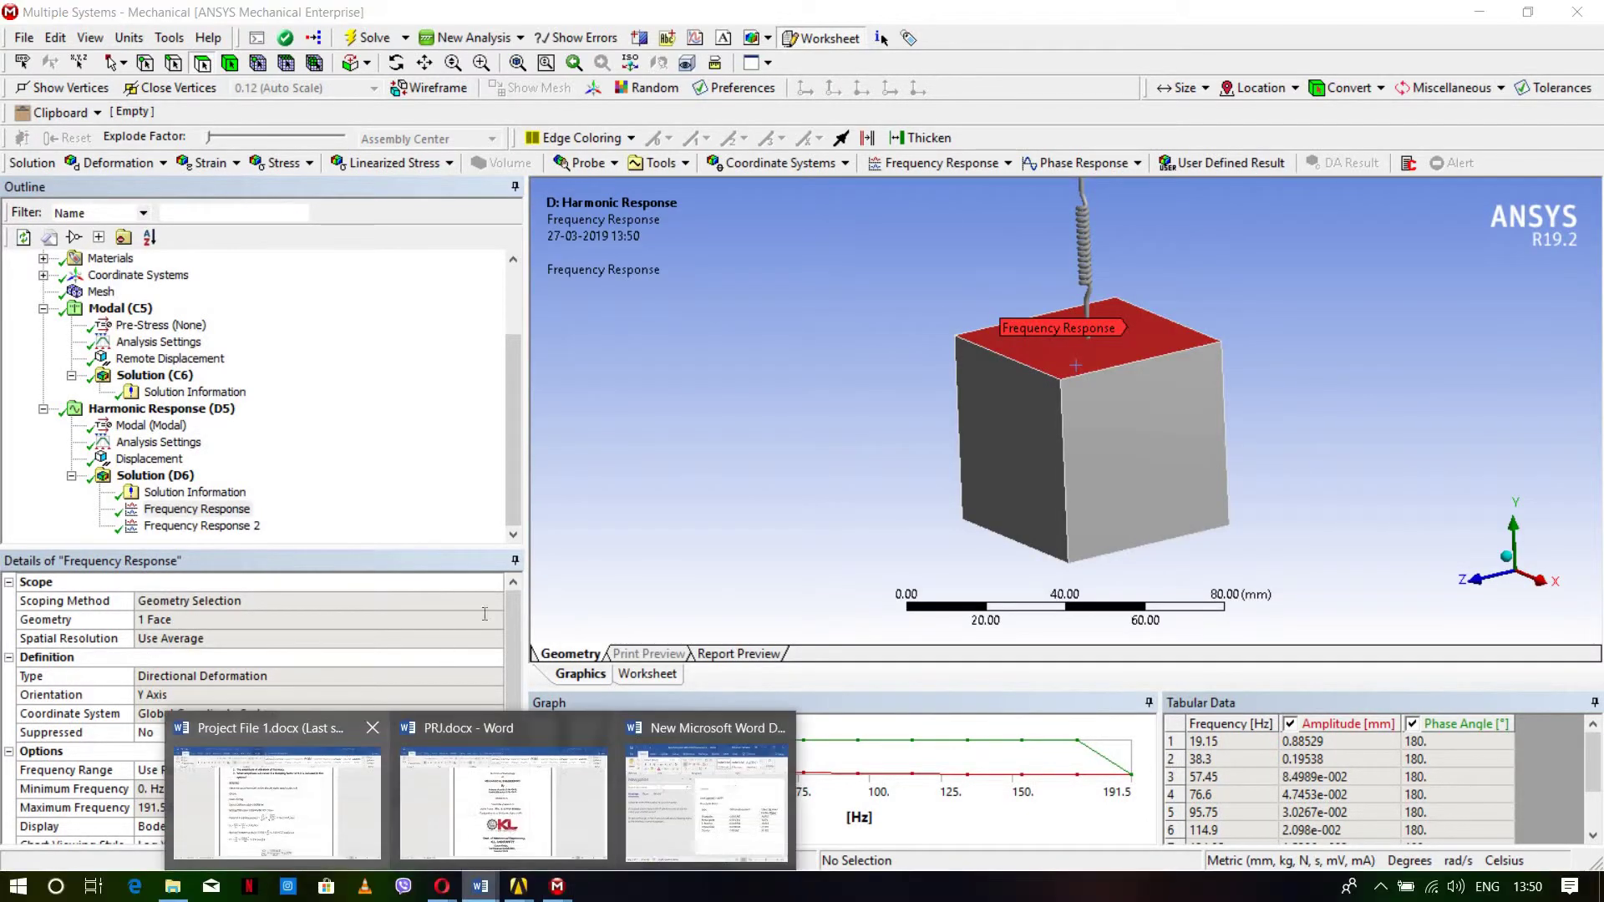
click(276, 794)
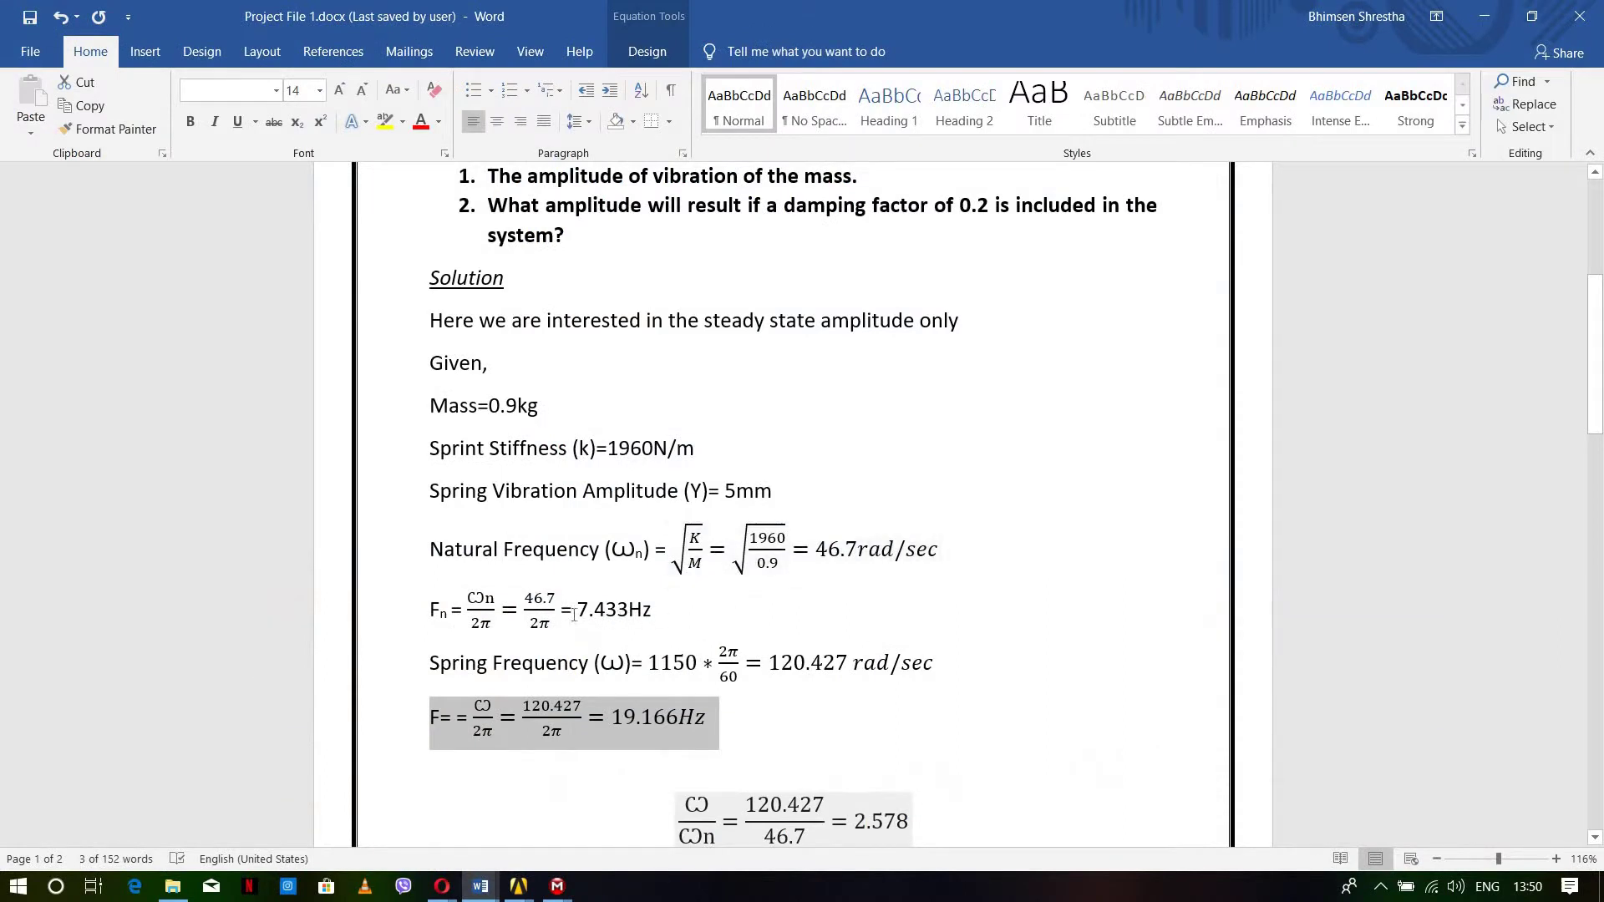
click(577, 615)
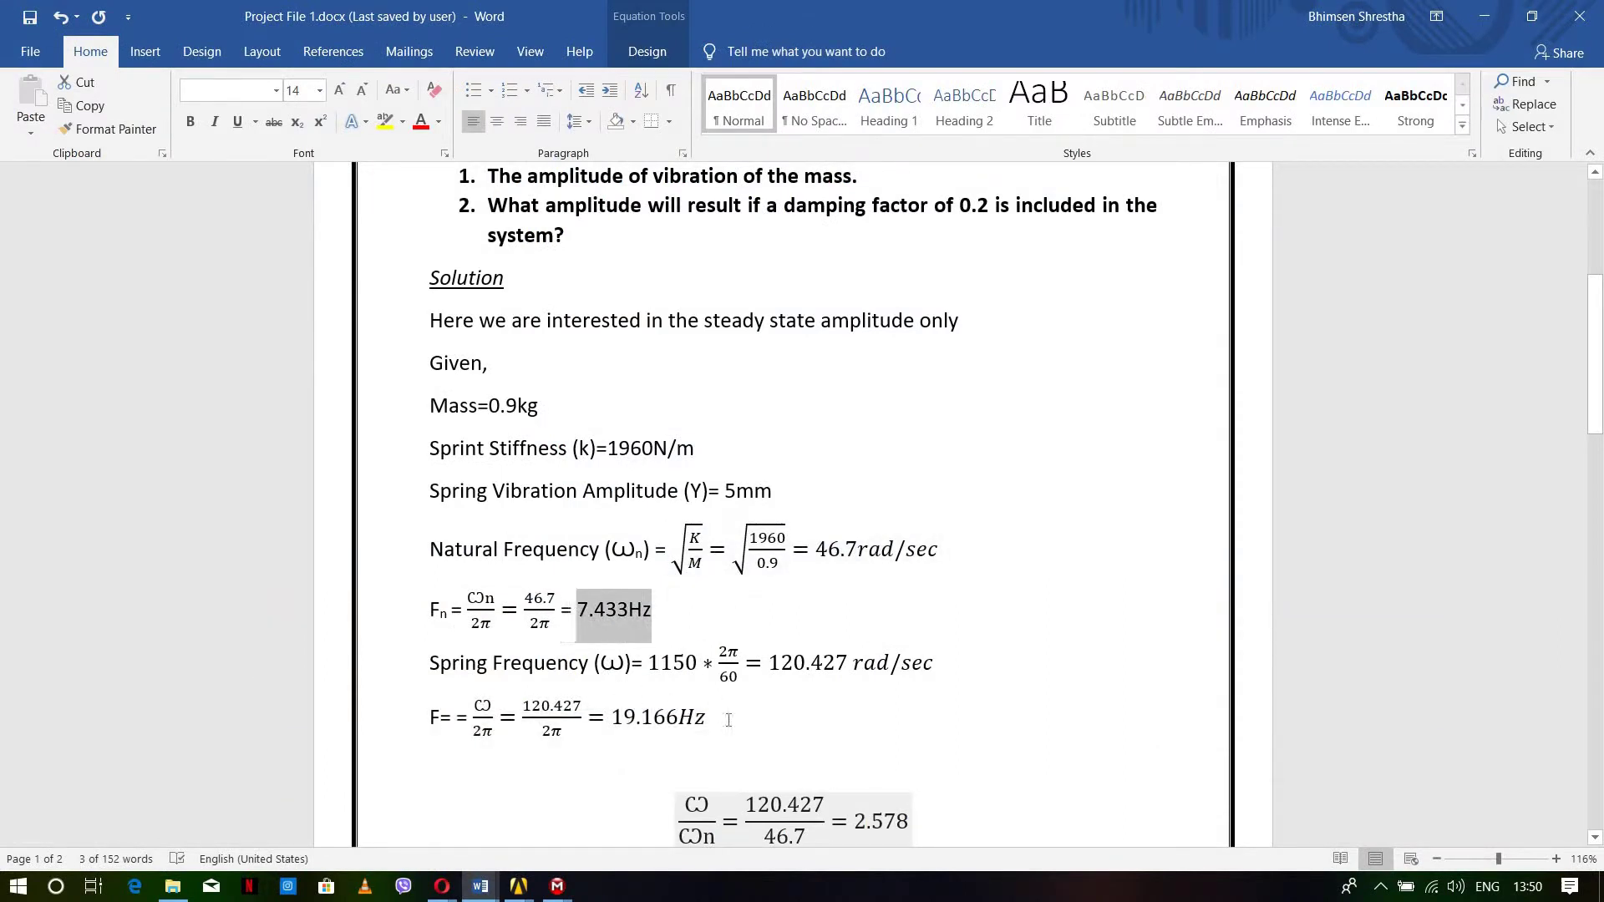
drag(706, 719, 640, 719)
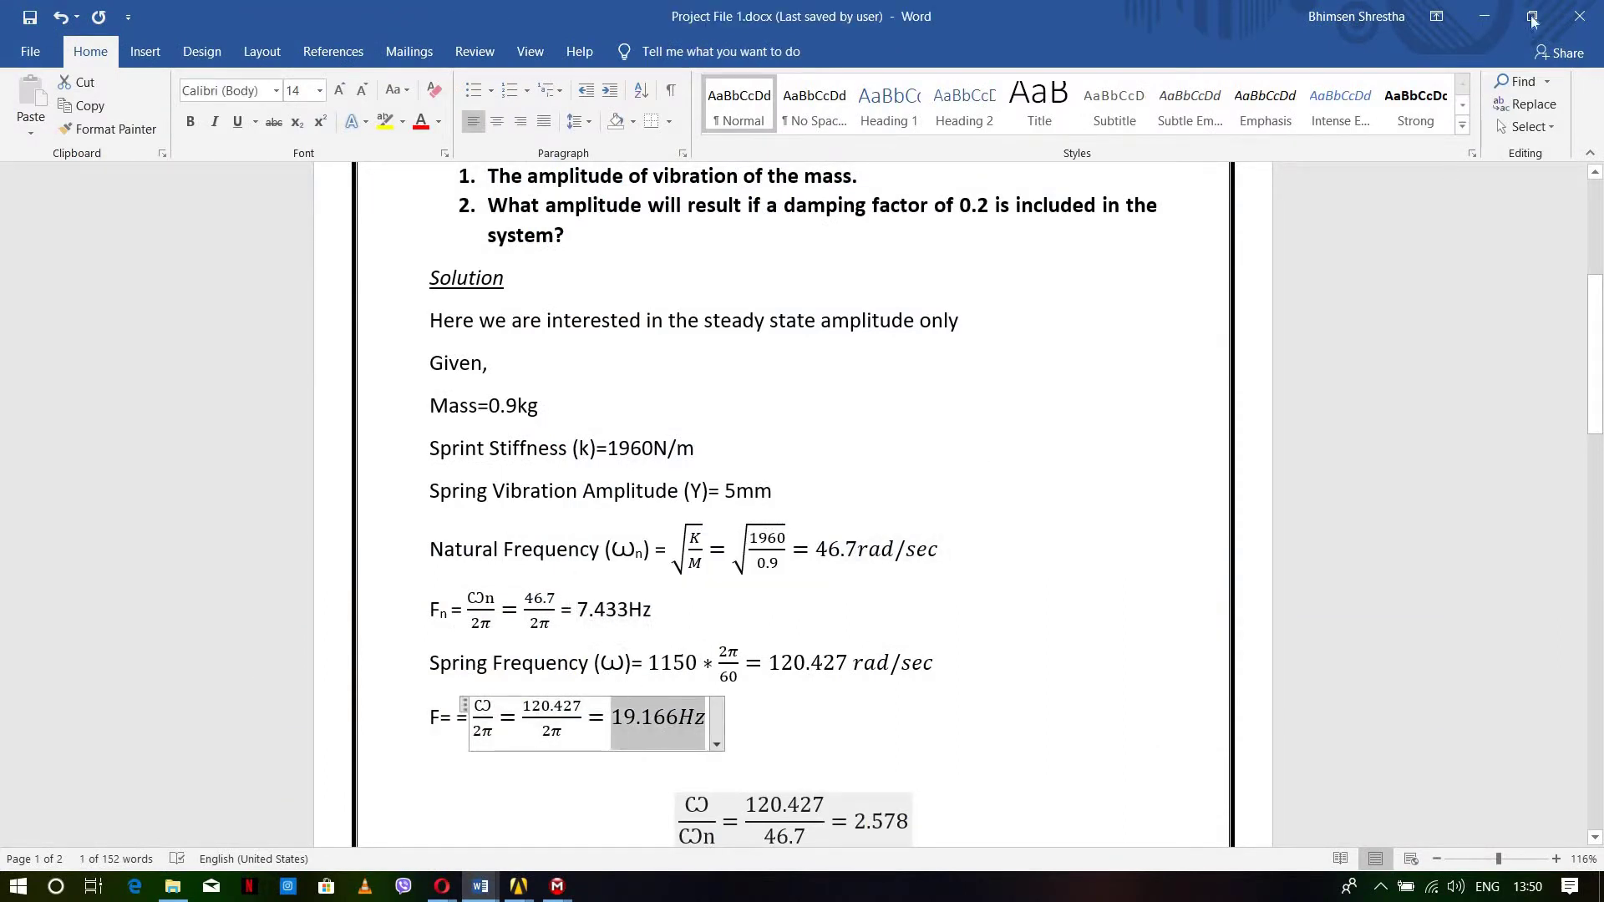
key(shift+Left)
key(shift+Left)
key(shift+Left)
key(alt+Tab)
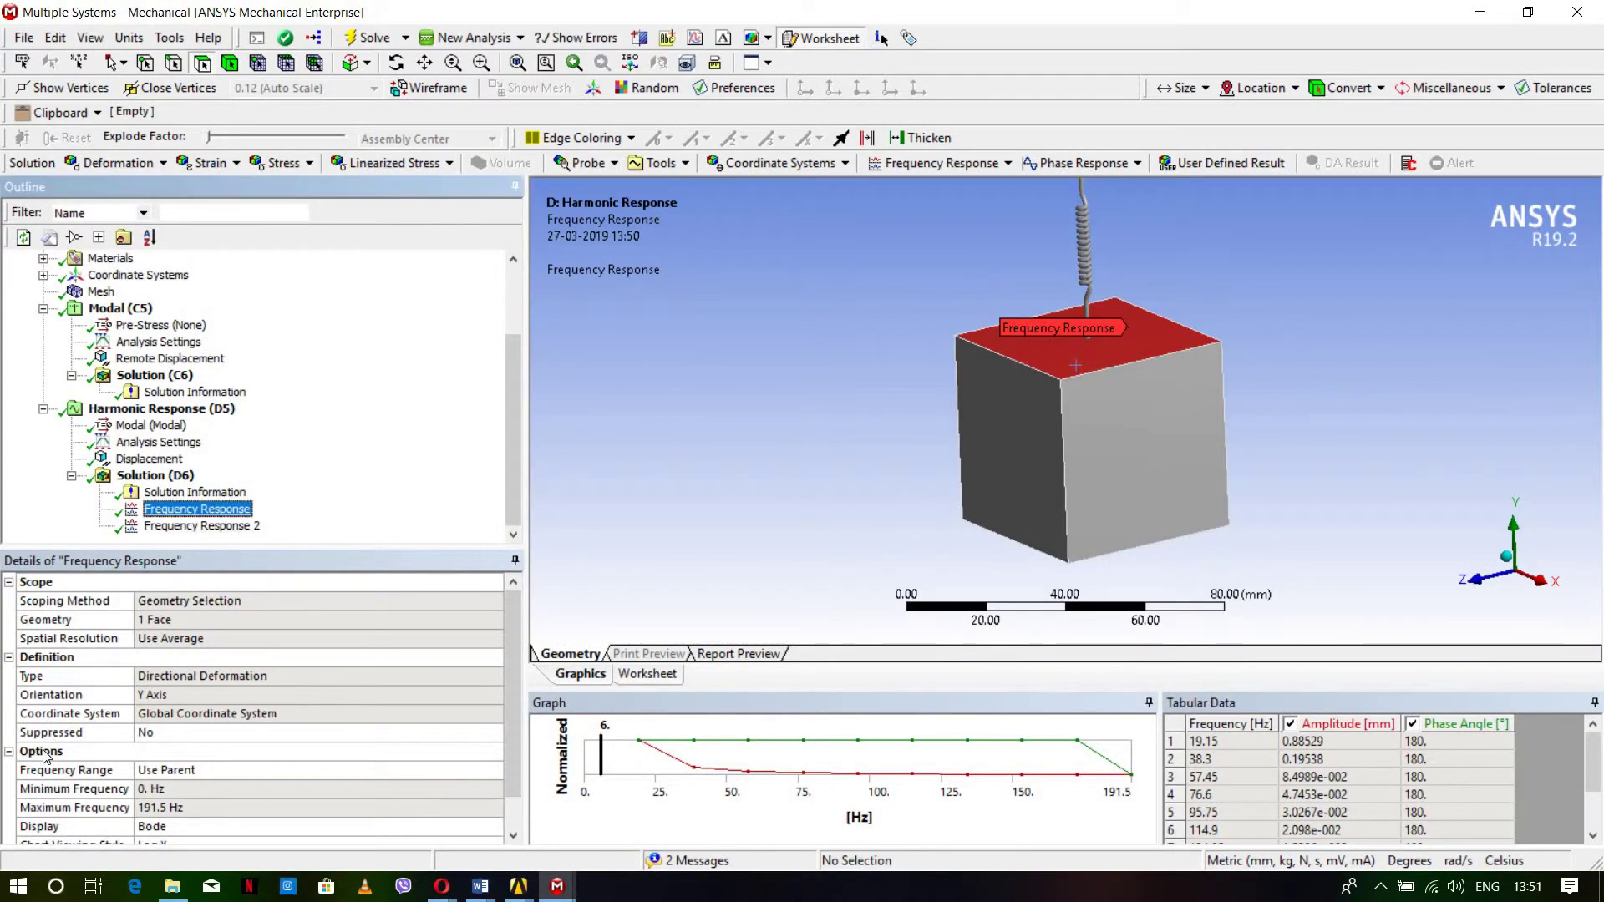
Step: Show the Frequency Response's undamped maximum amplitude of 0.88529 mm at 19.15 Hz in Details
scroll(21, 815, down, 1)
click(10, 826)
scroll(101, 752, down, 2)
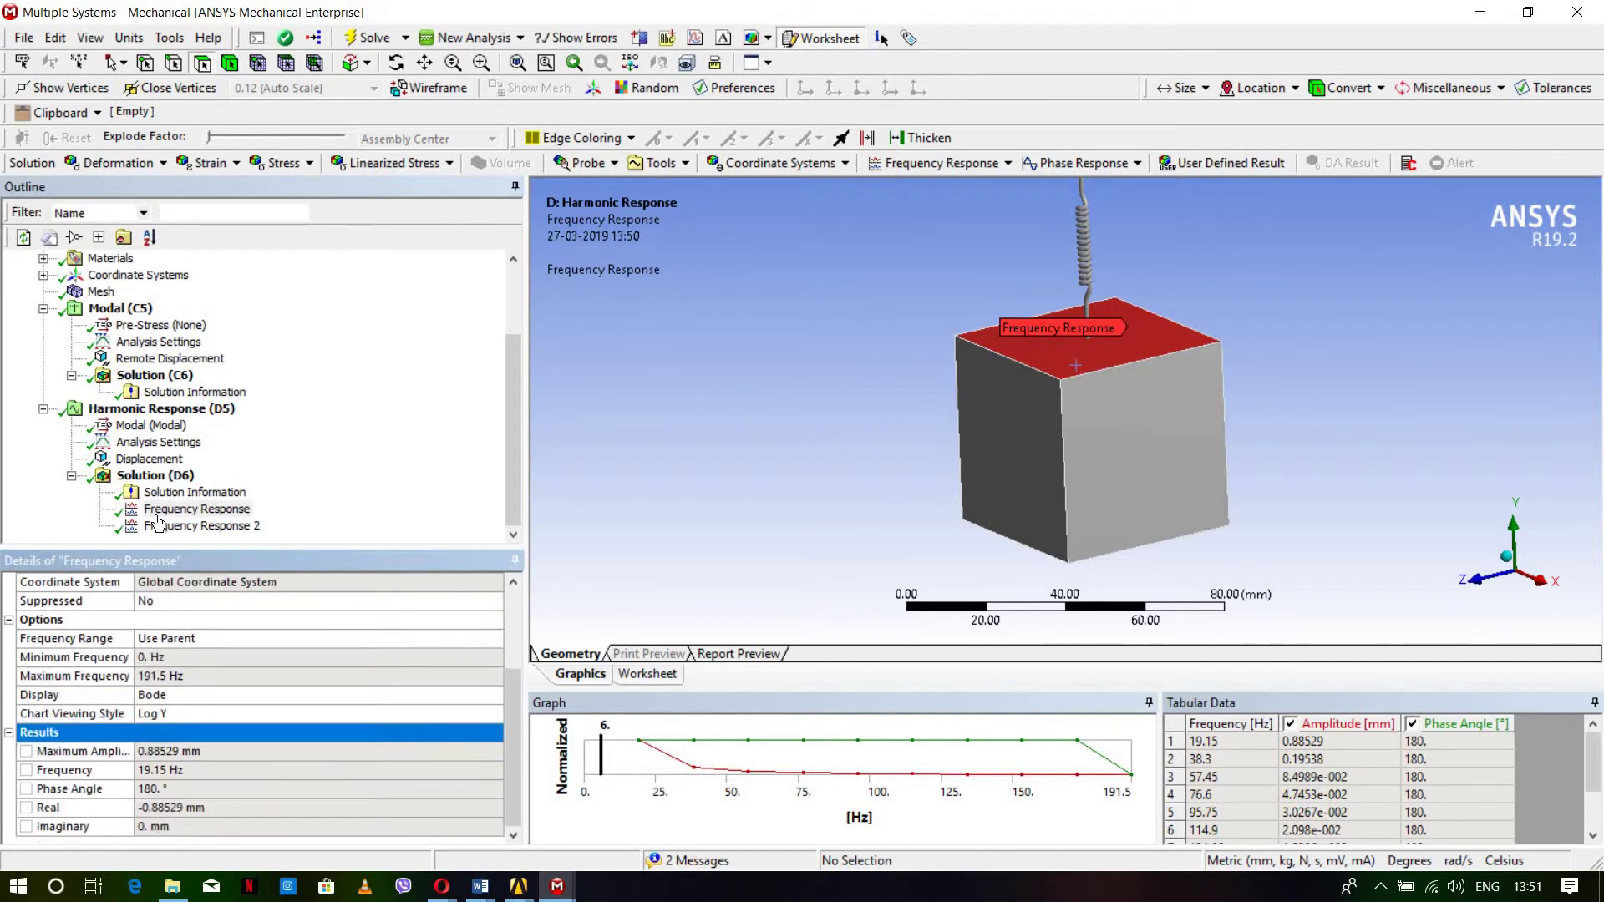
click(188, 512)
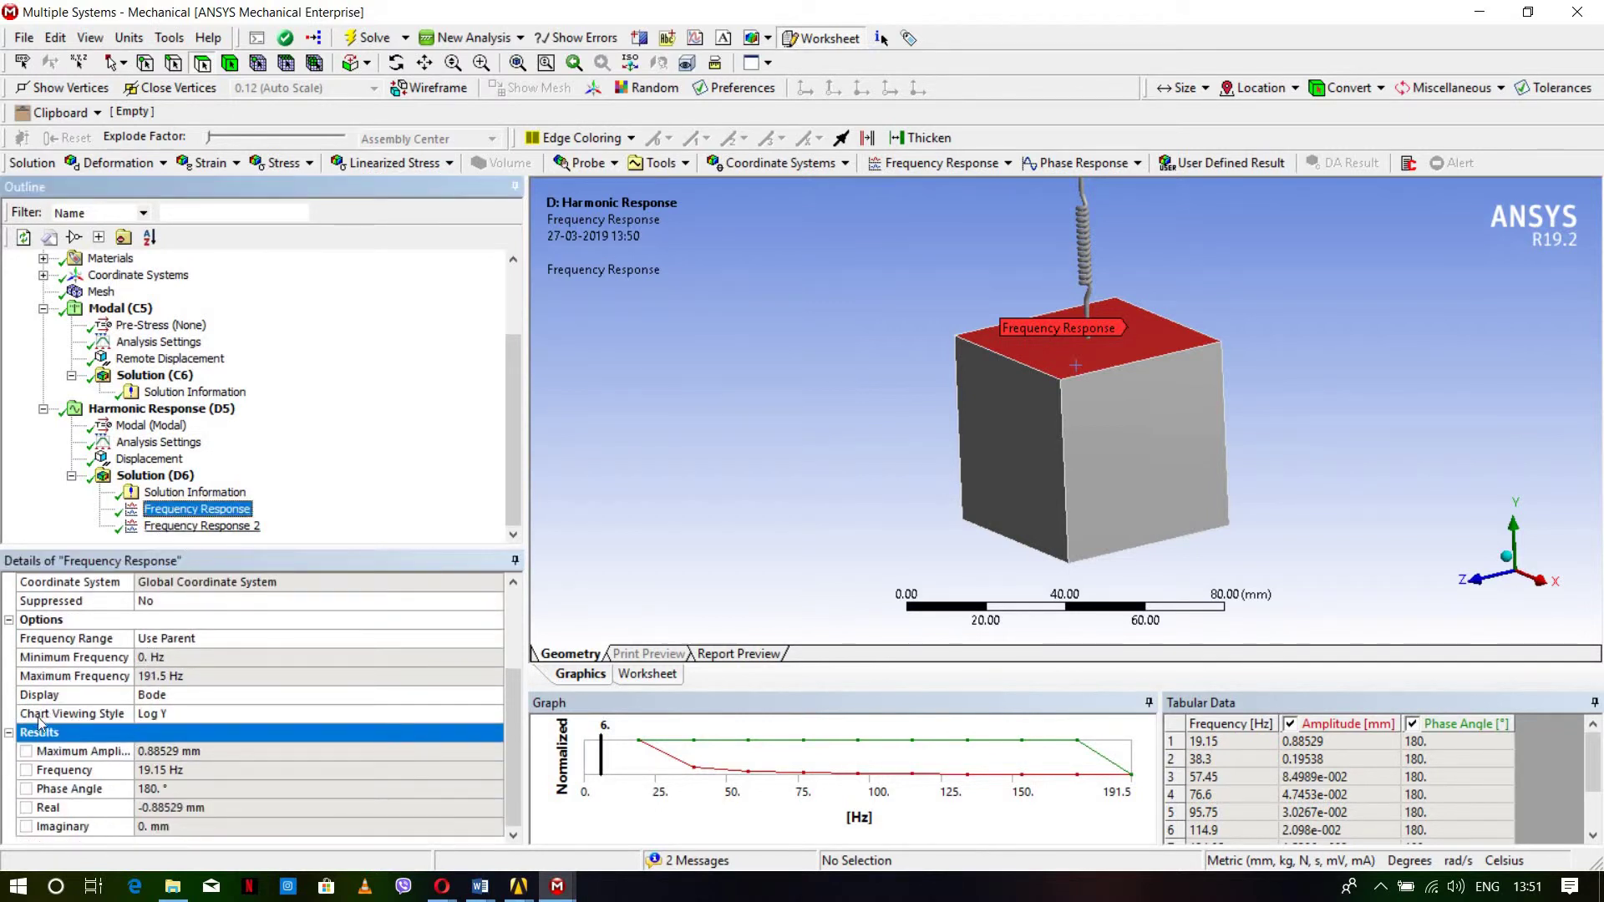
scroll(10, 823, up, 2)
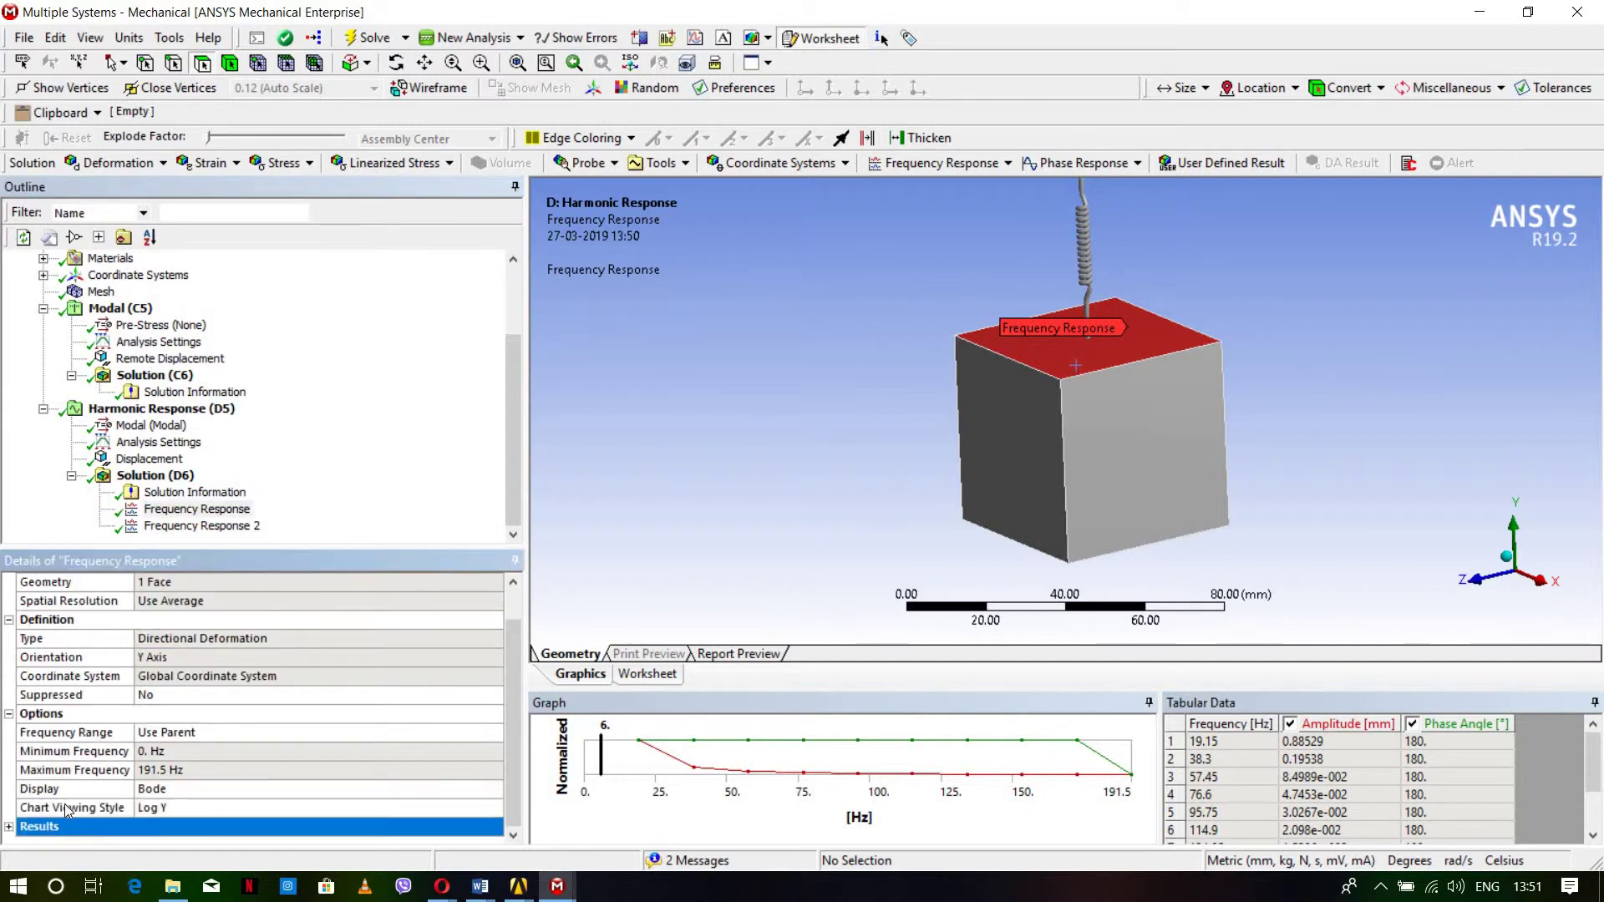
scroll(155, 752, down, 2)
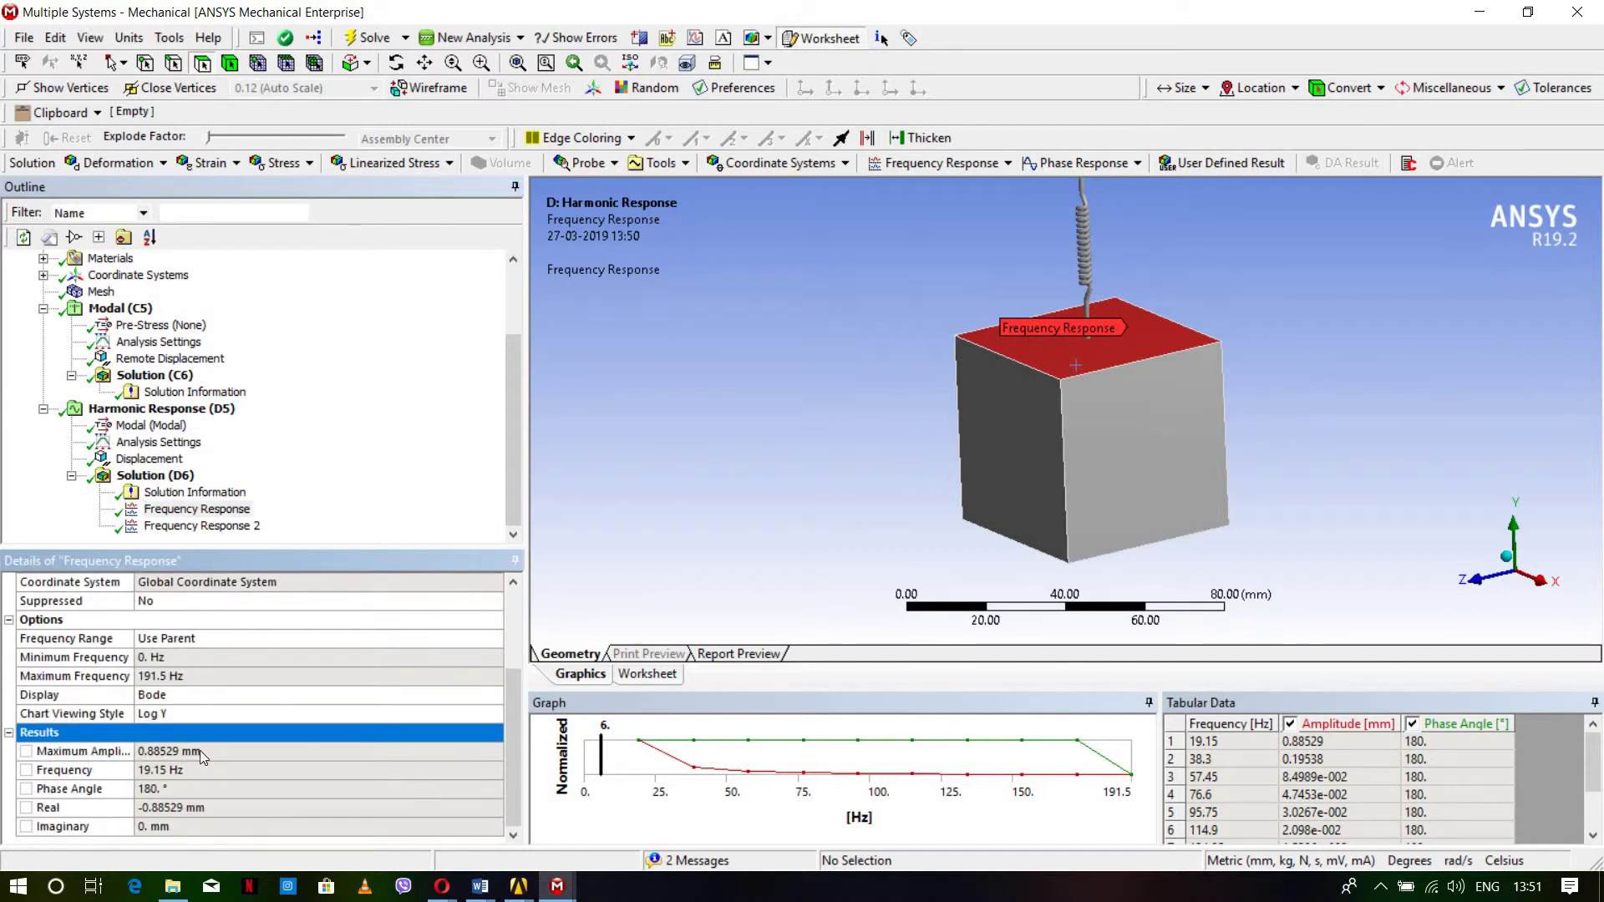
click(162, 749)
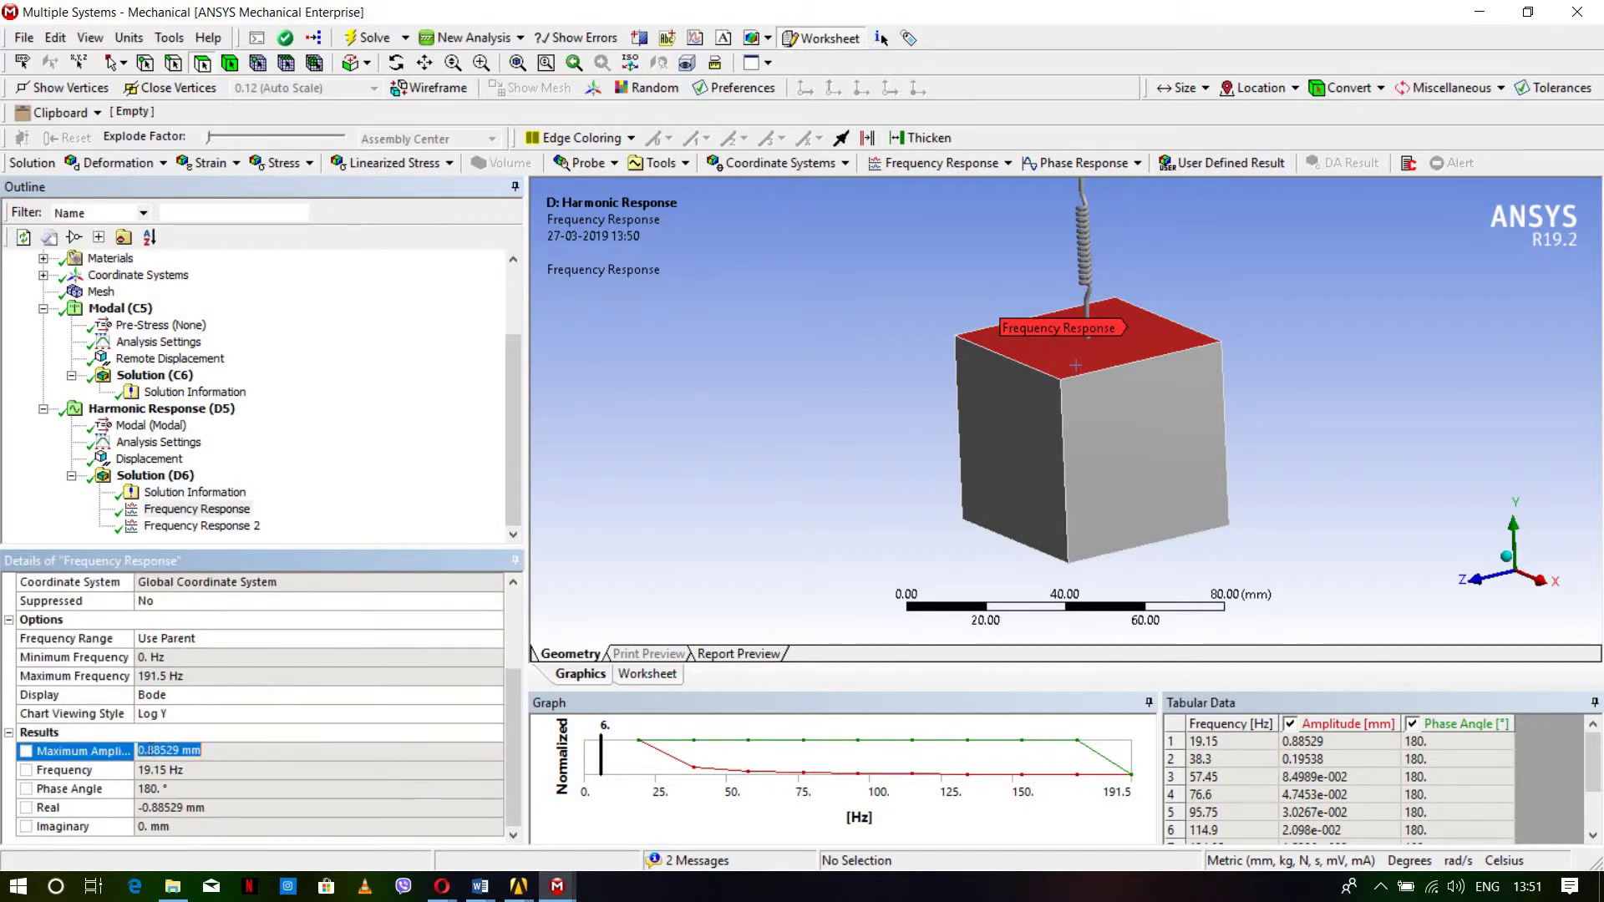
click(480, 886)
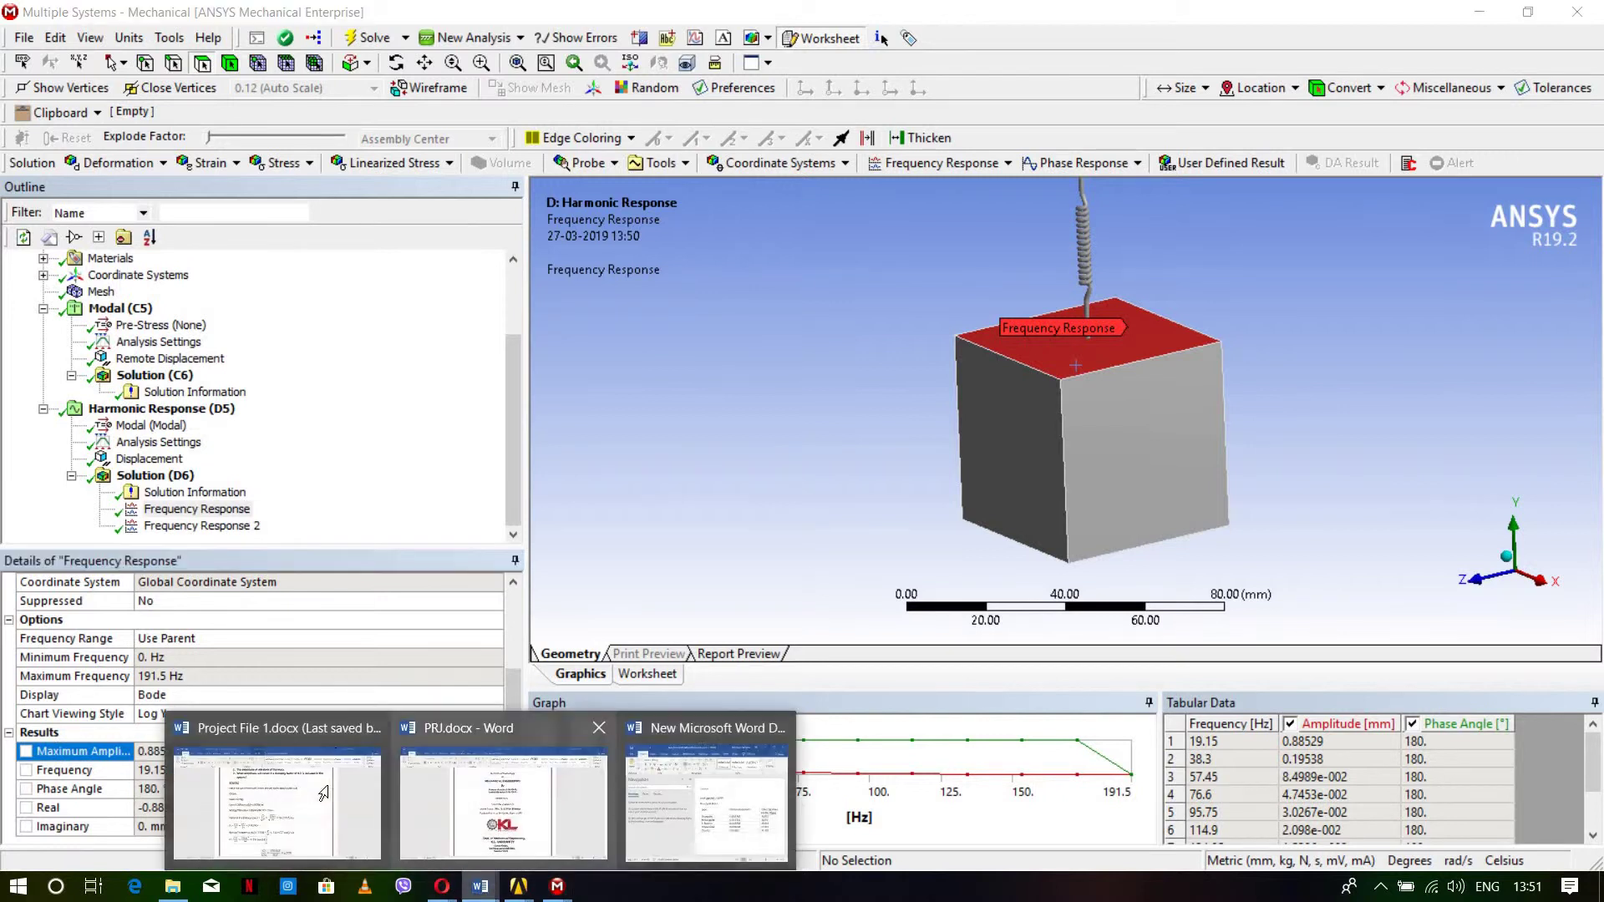
Step: Scroll through the Project File 1.docx hand calculations, then go back to Mechanical
click(331, 756)
scroll(940, 491, down, 6)
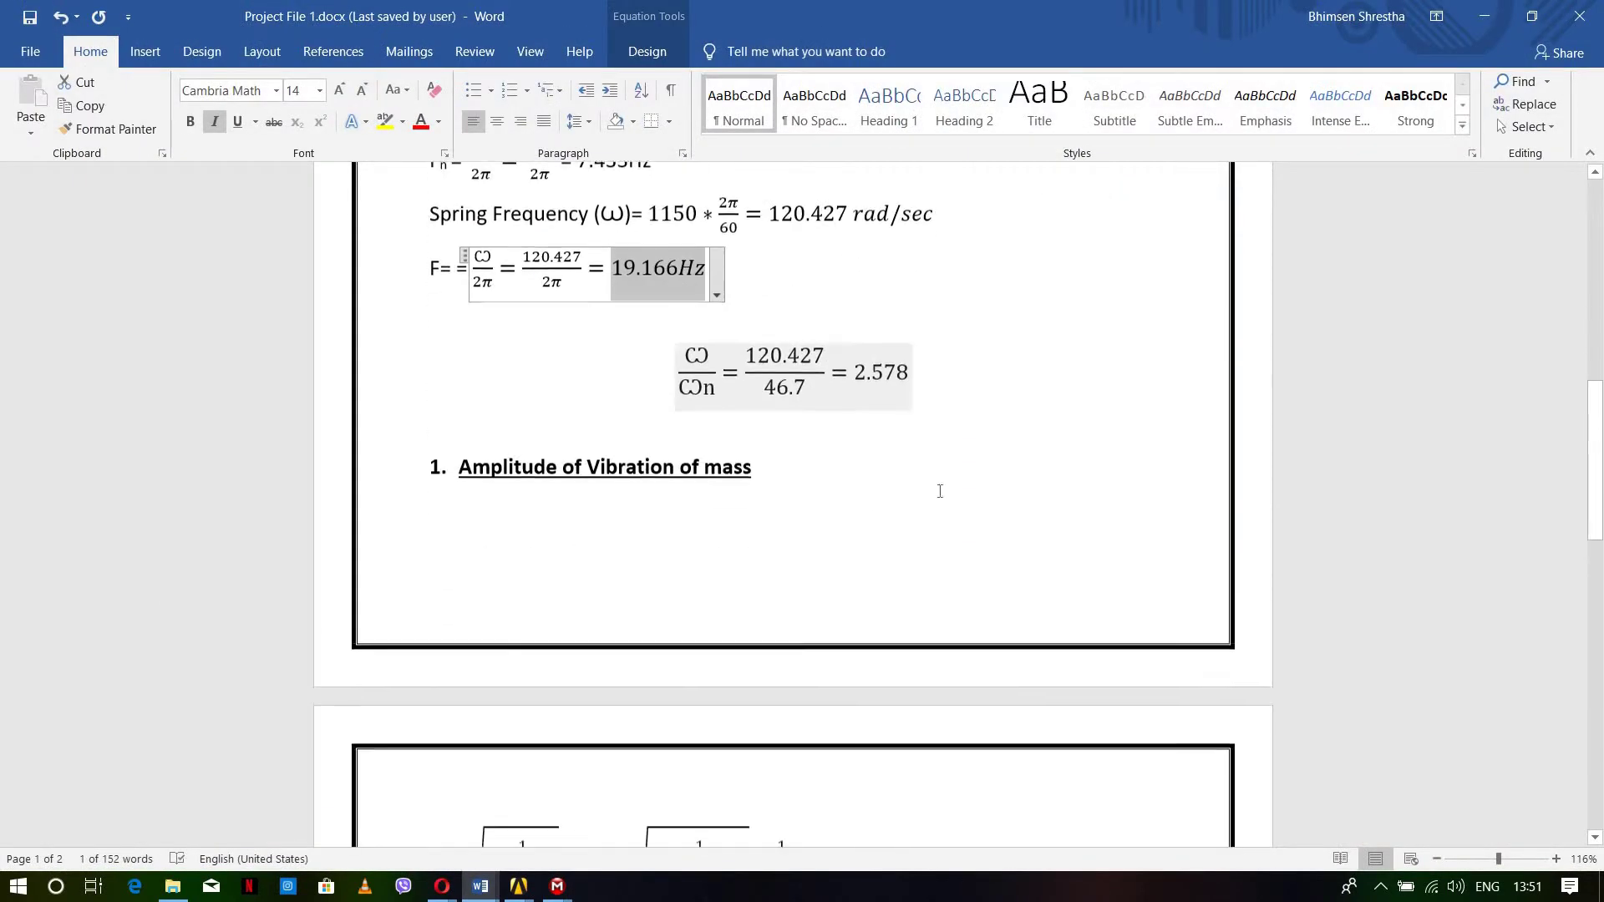
scroll(940, 492, down, 5)
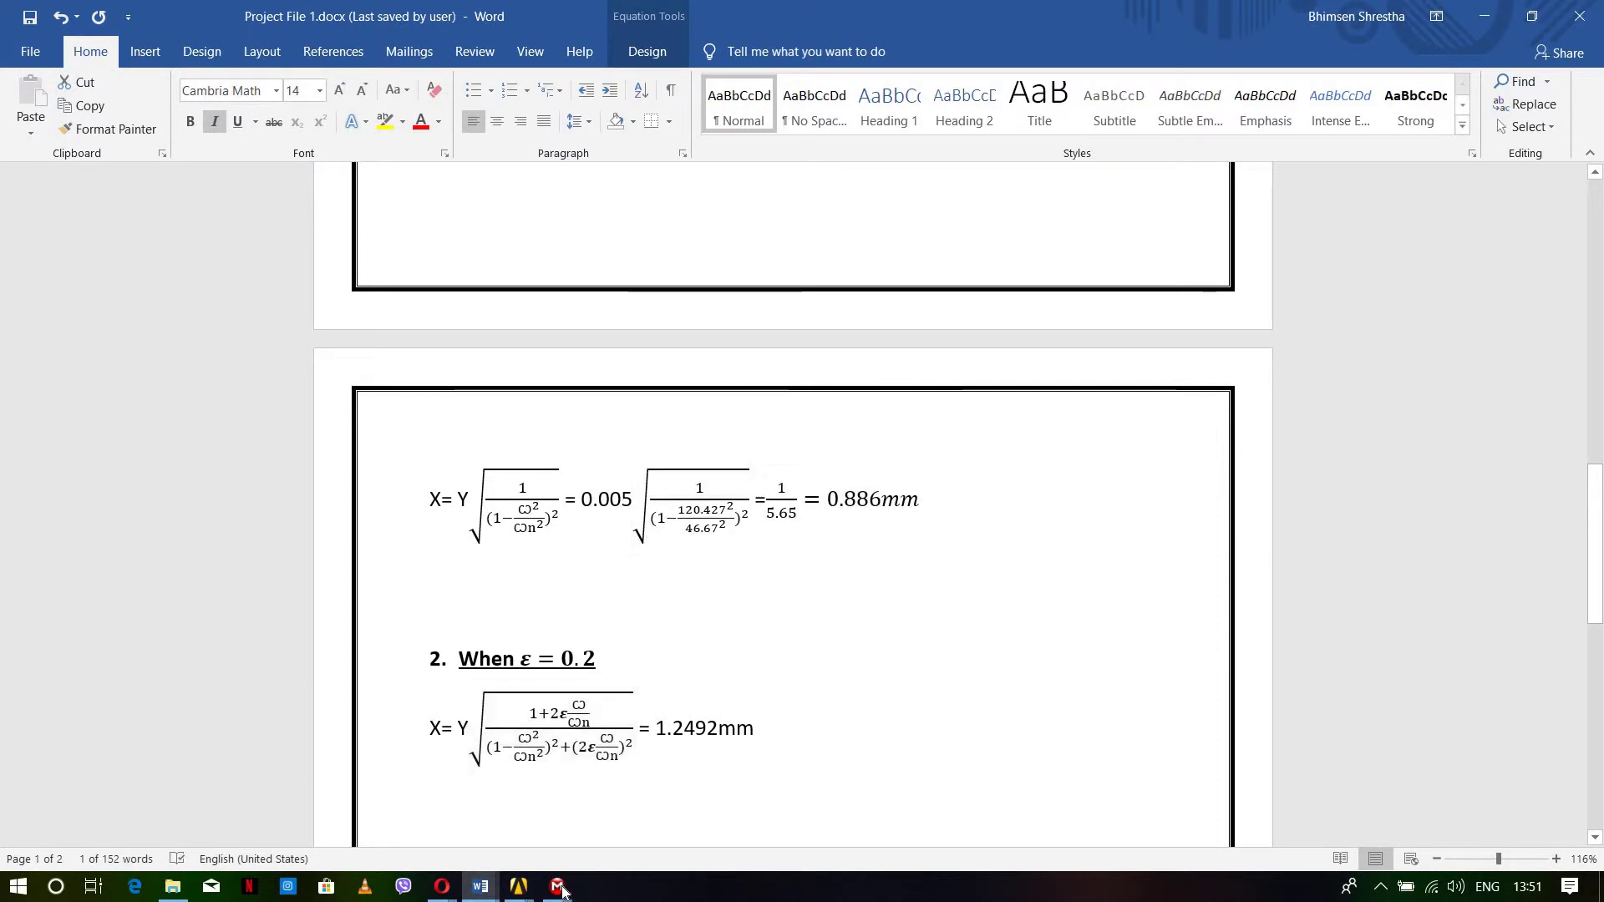
click(251, 786)
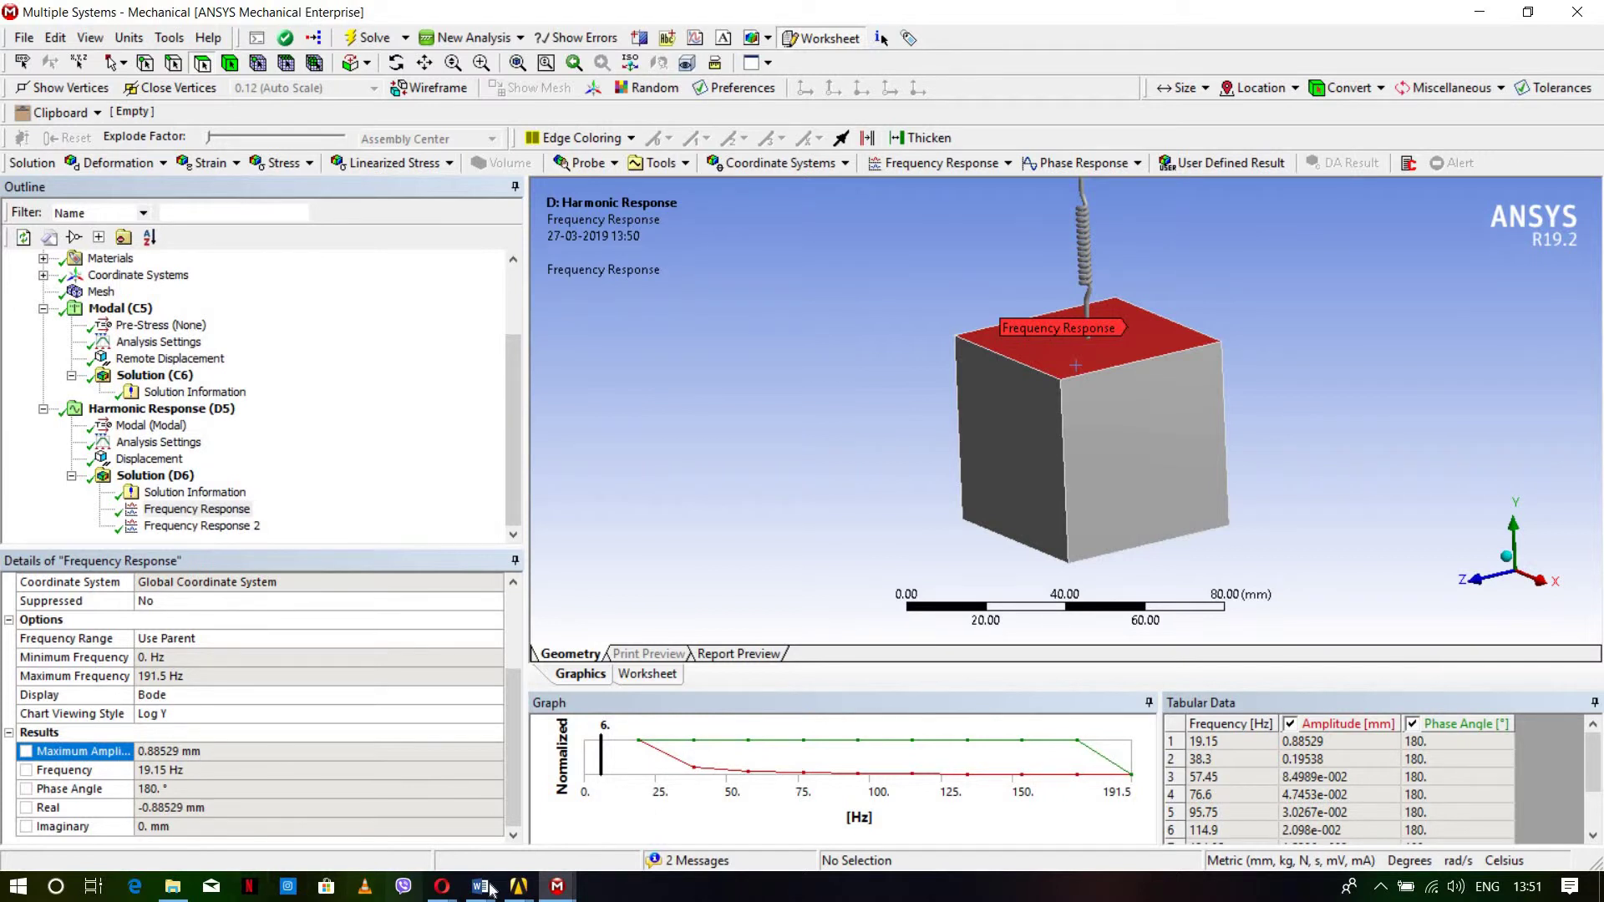
Step: Highlight the hand-calculated 0.886 mm undamped amplitude in Word, then return to Mechanical
mouse_move(480, 886)
click(337, 816)
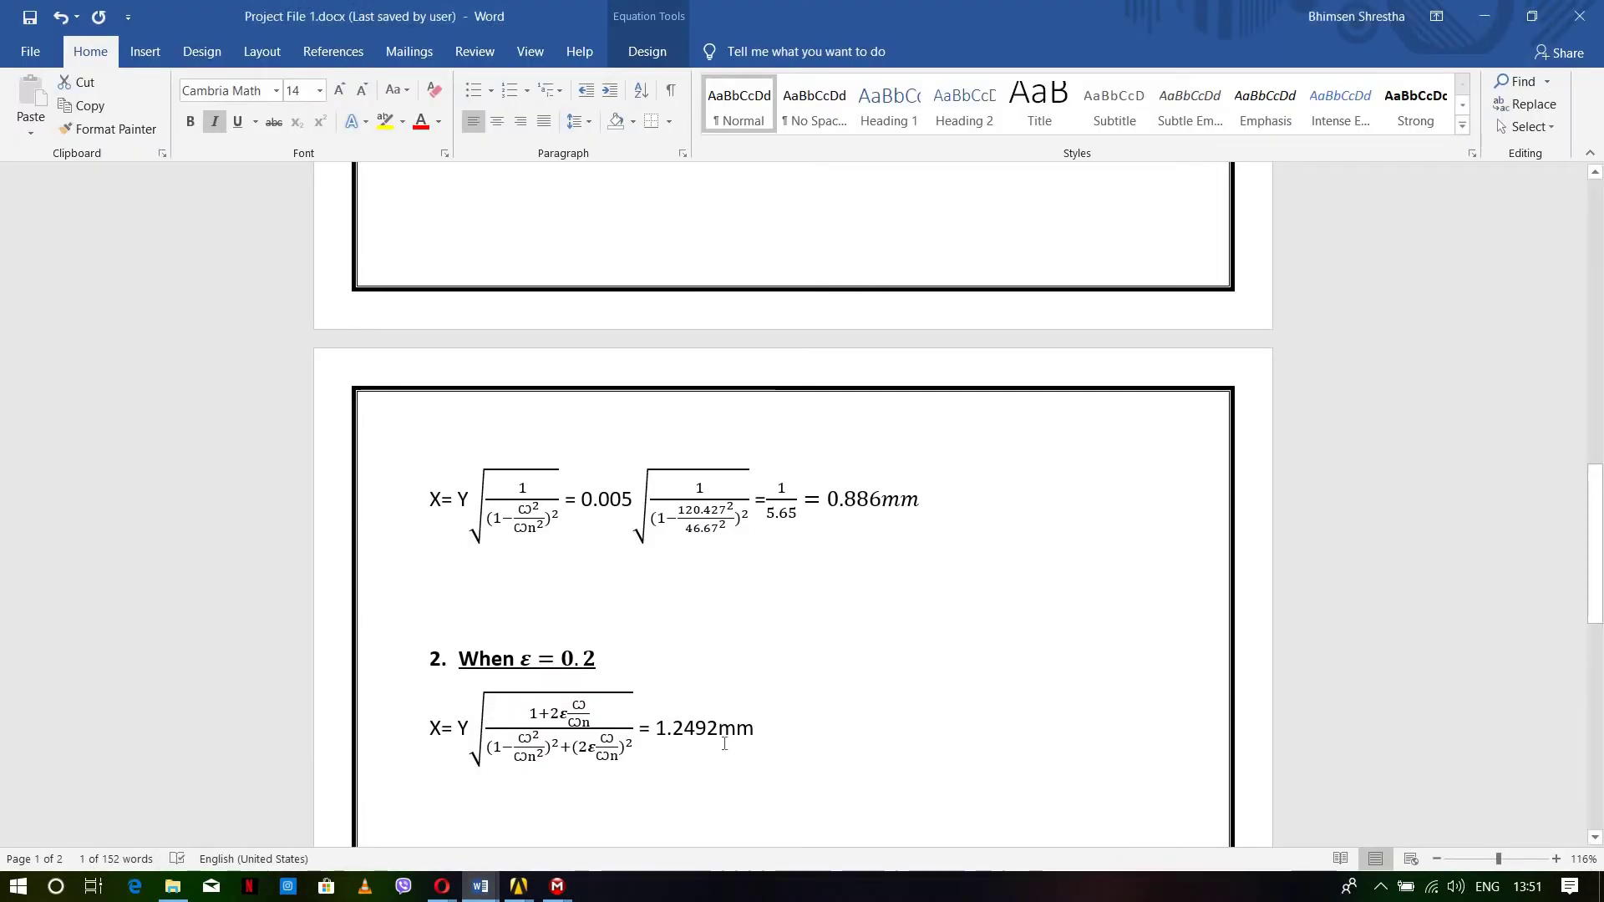
scroll(752, 627, up, 8)
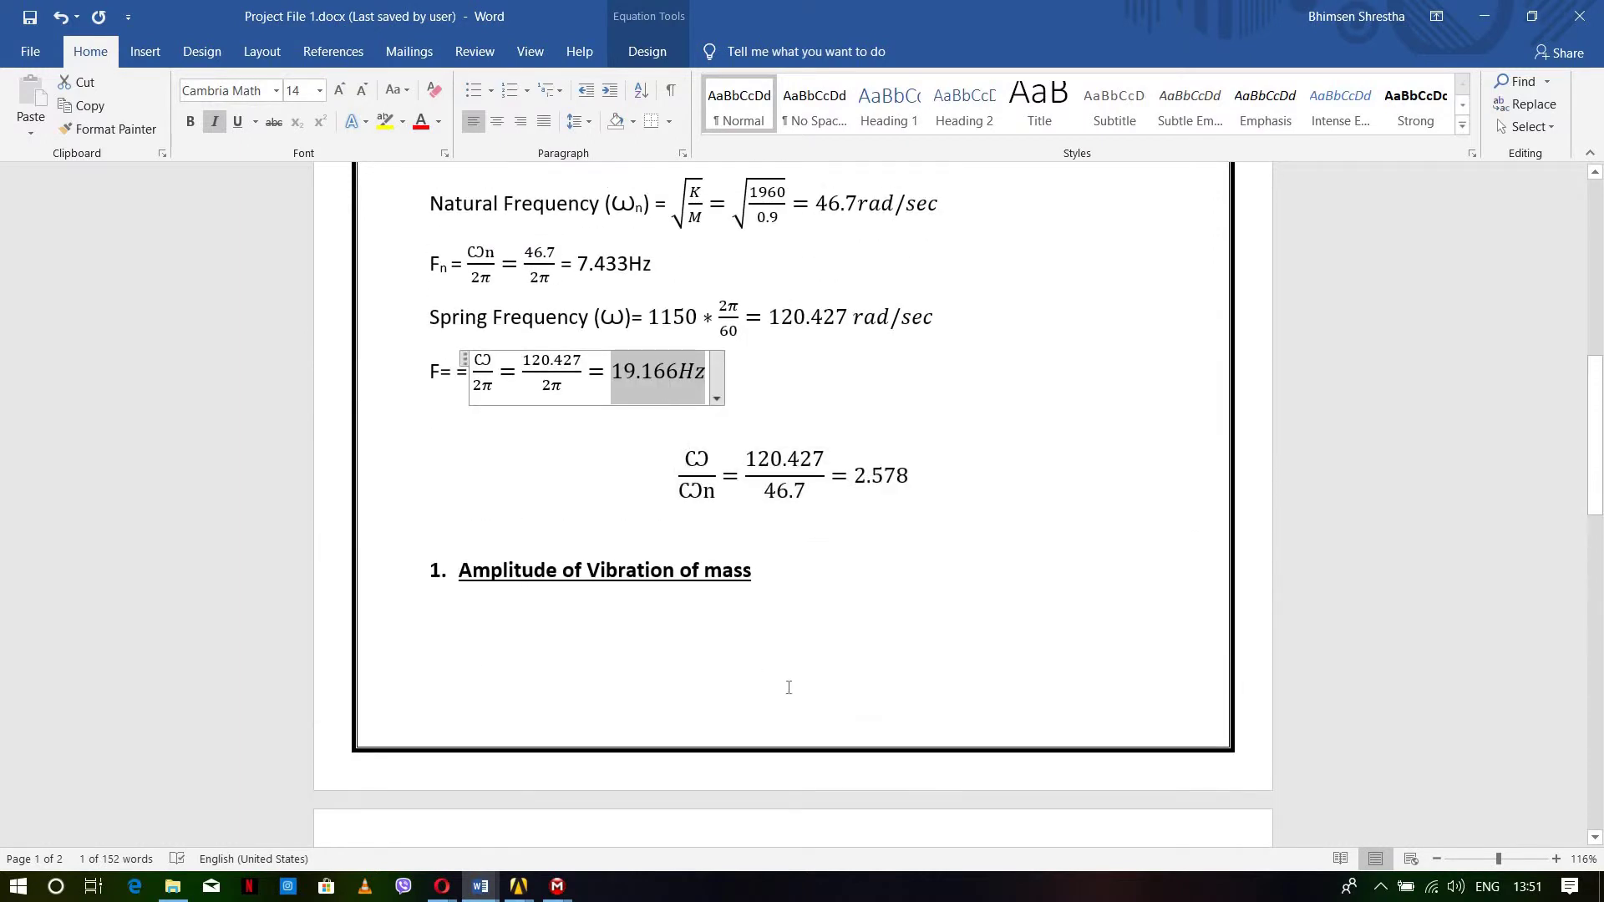
scroll(762, 512, down, 4)
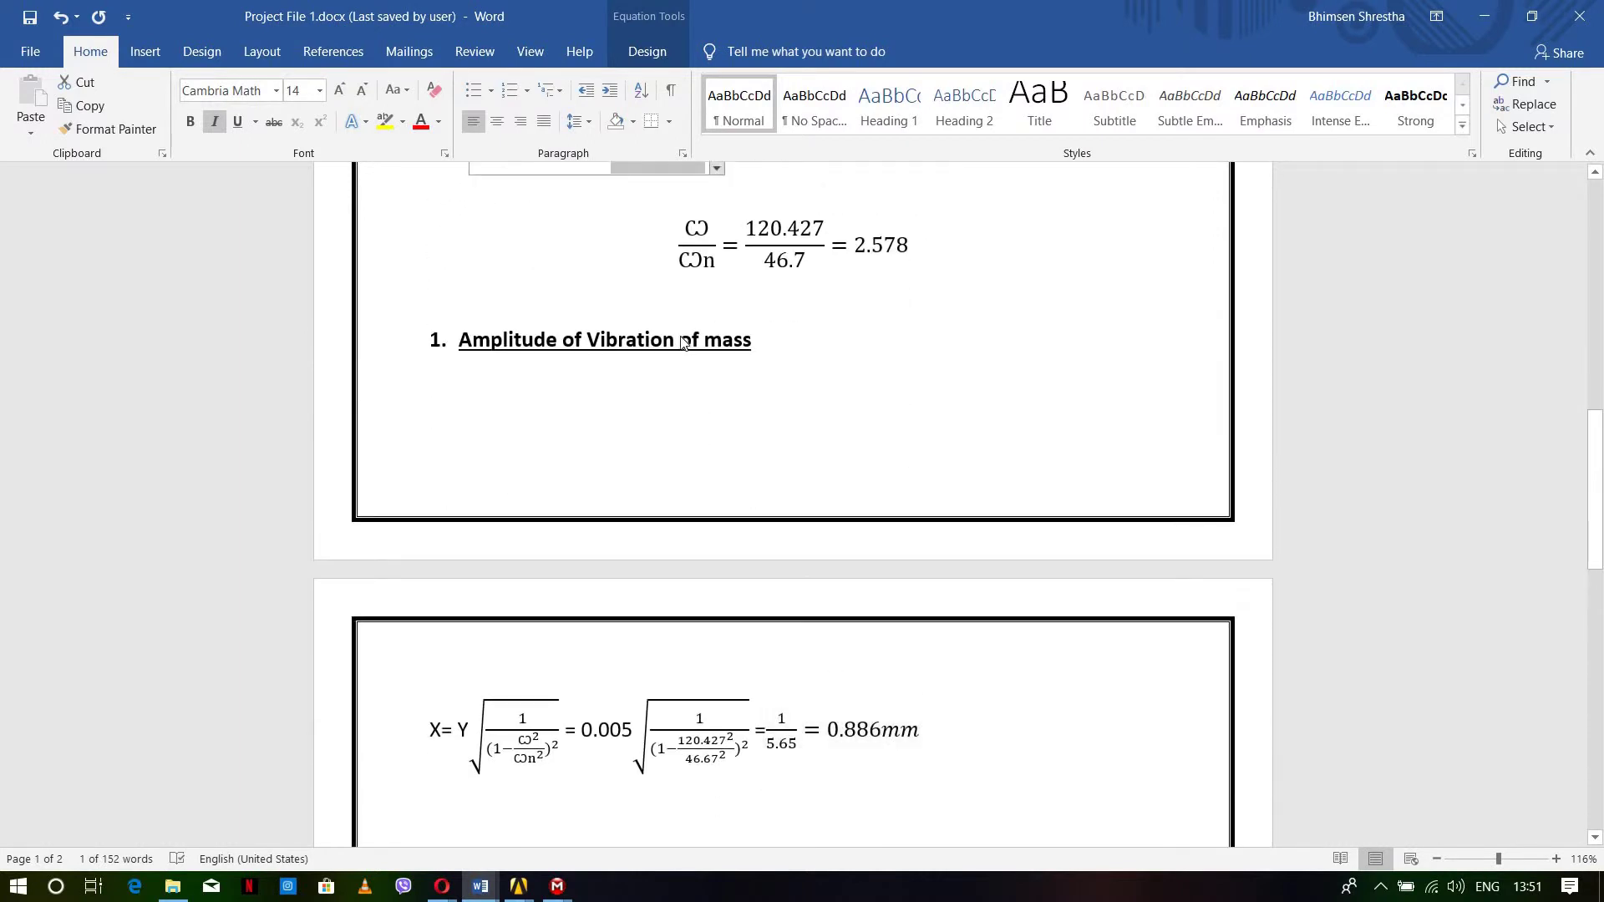
scroll(677, 344, up, 3)
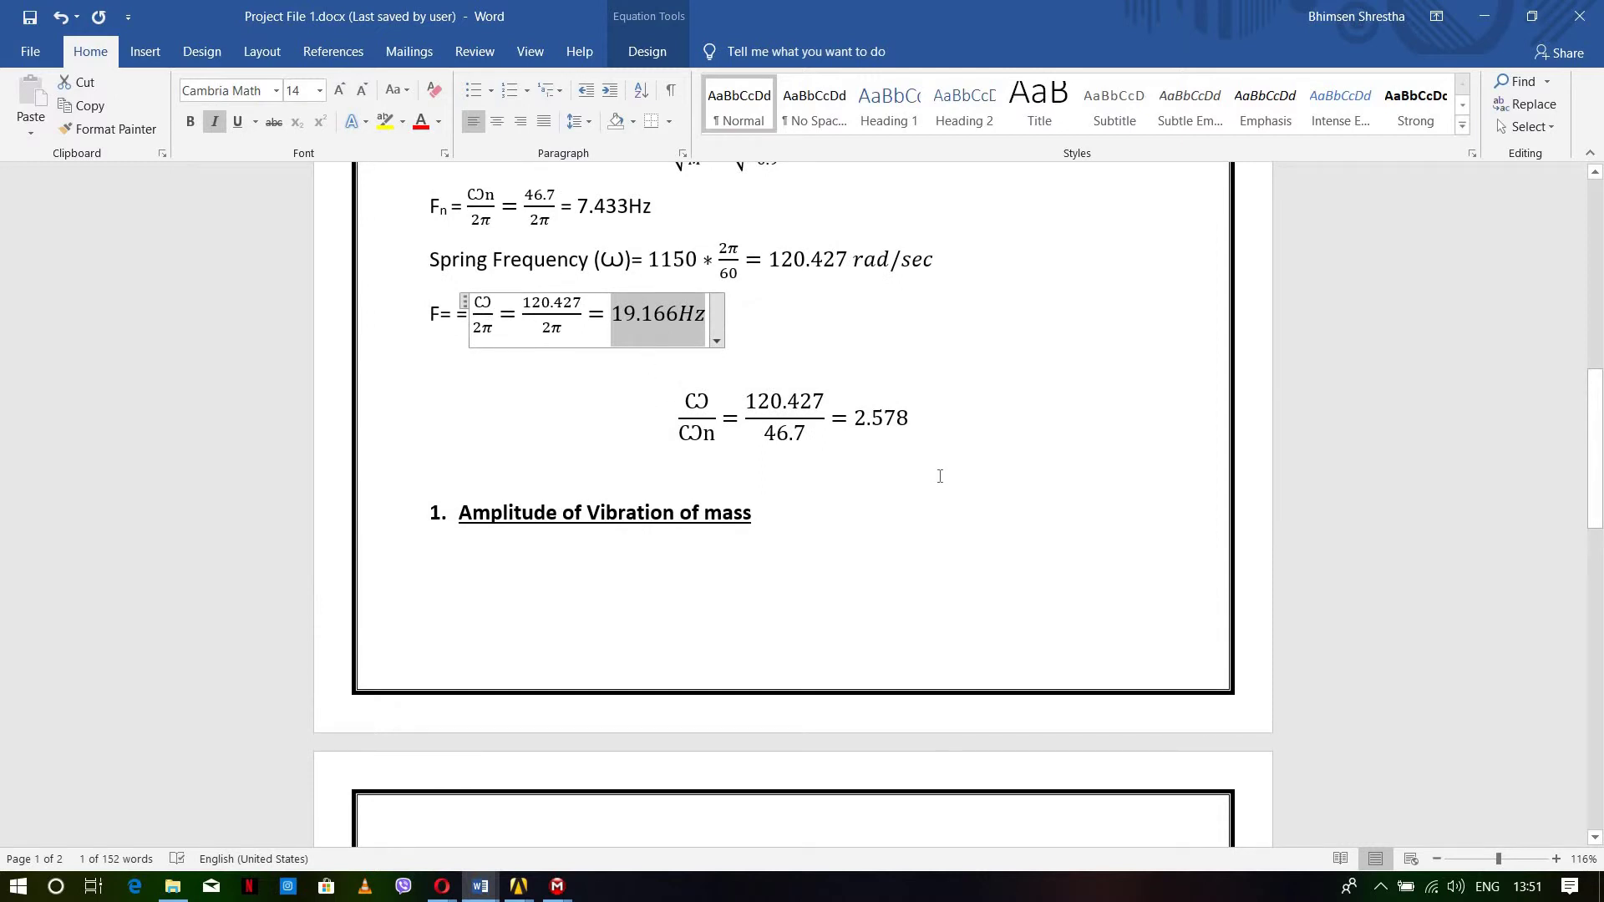
scroll(940, 476, down, 7)
drag(831, 499, 919, 500)
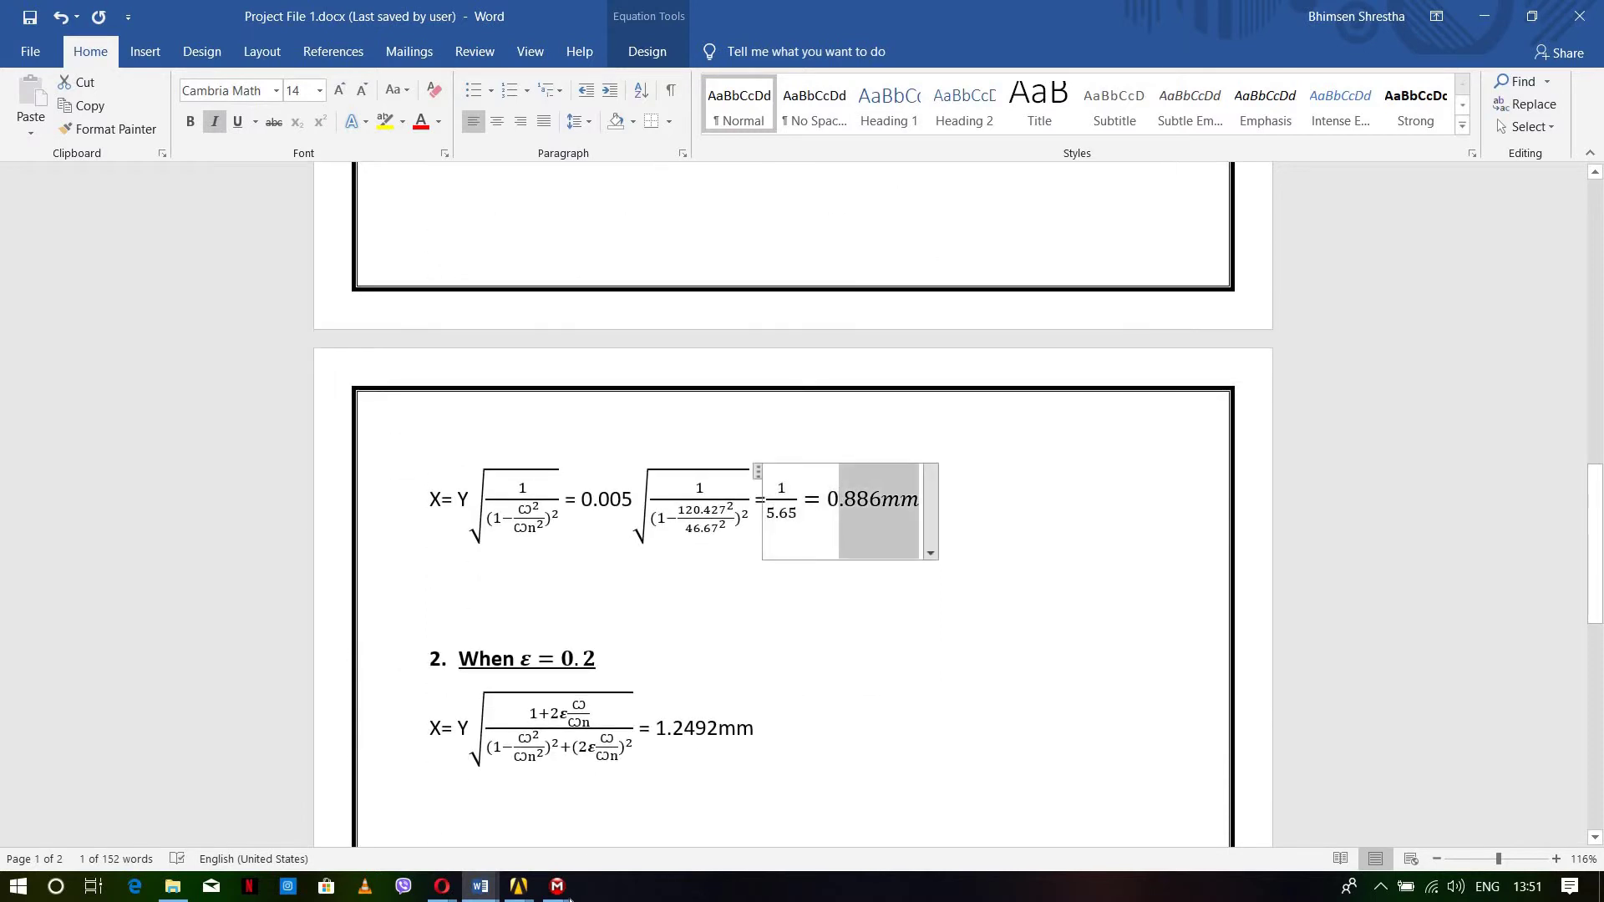
mouse_move(517, 873)
click(769, 802)
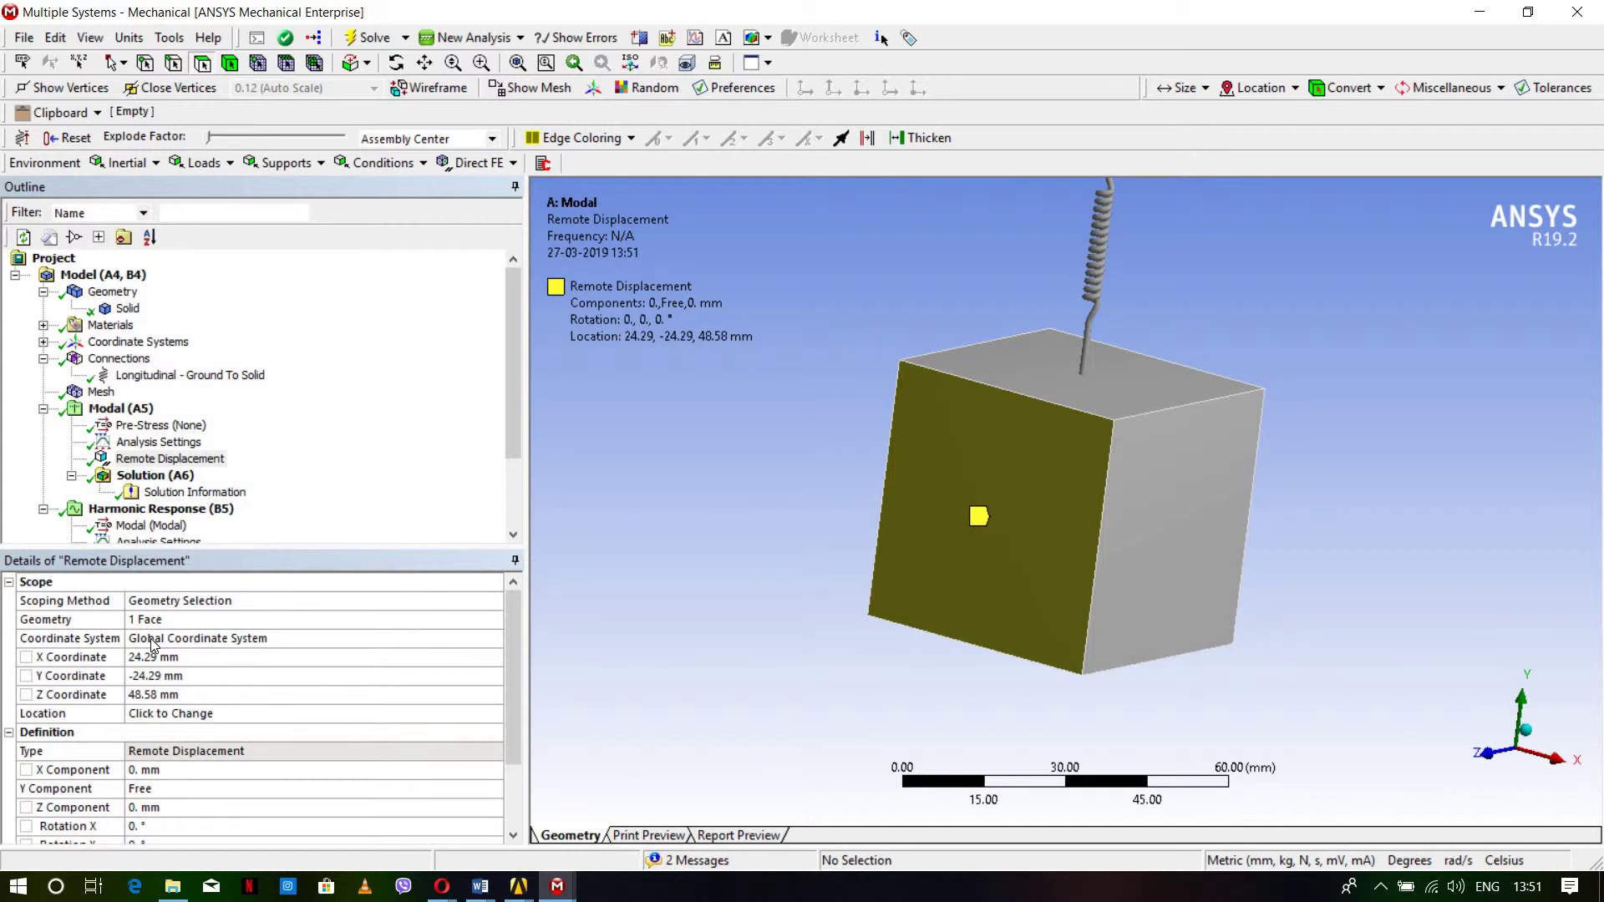
Step: Switch to the Mechanical window that holds the Harmonic Response (D5) analysis
scroll(179, 472, down, 2)
click(175, 455)
click(172, 443)
click(10, 792)
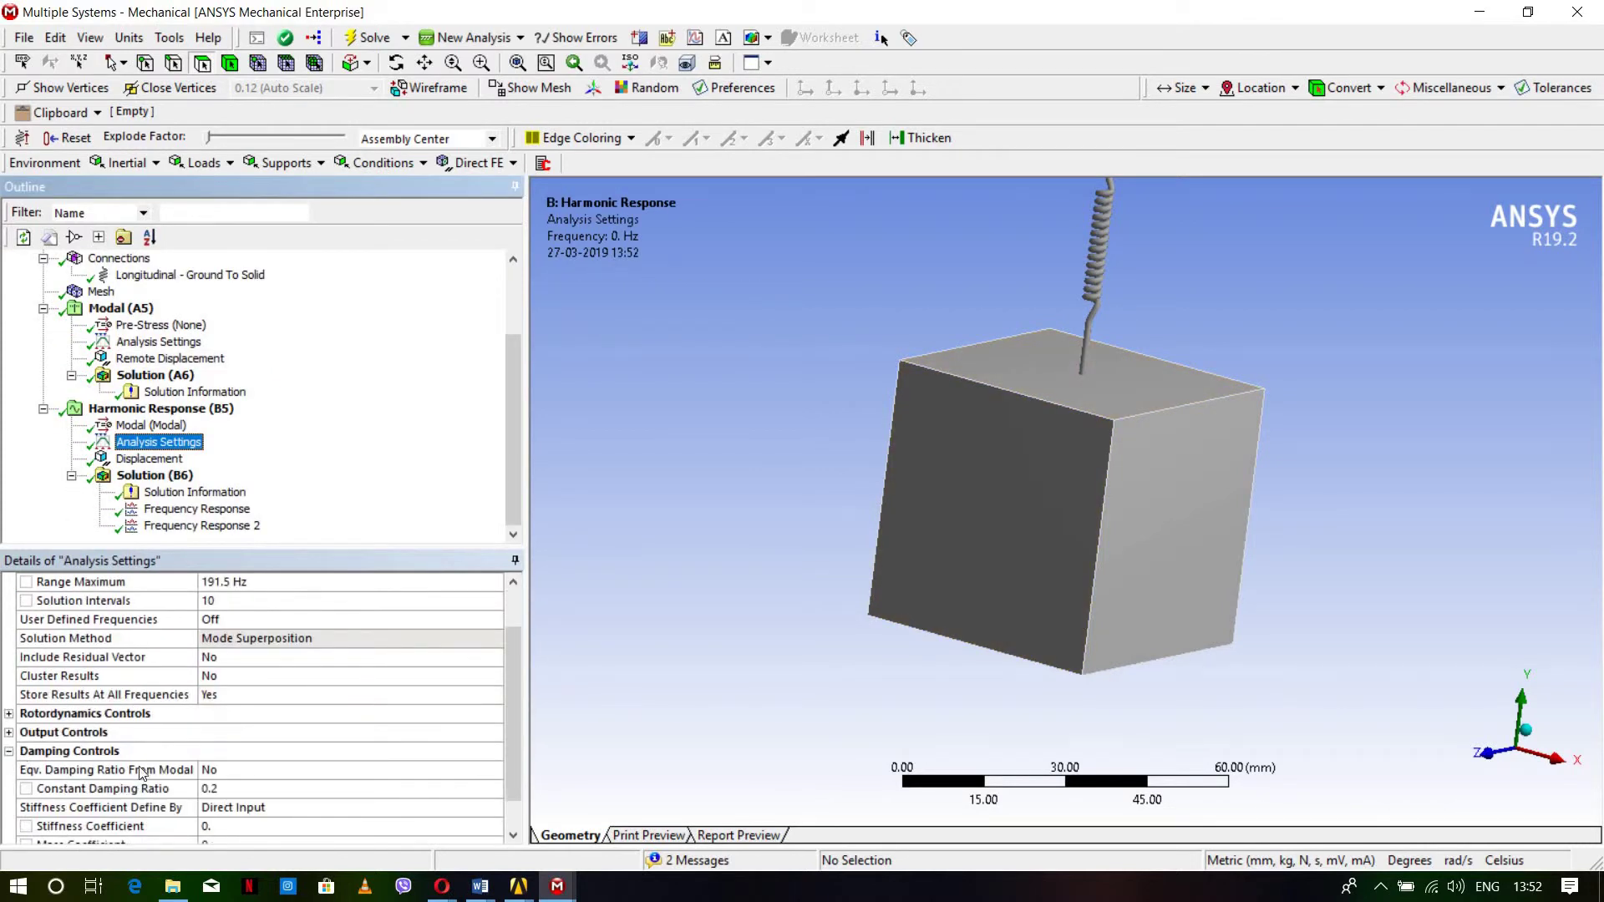
scroll(150, 715, up, 1)
click(558, 885)
click(772, 789)
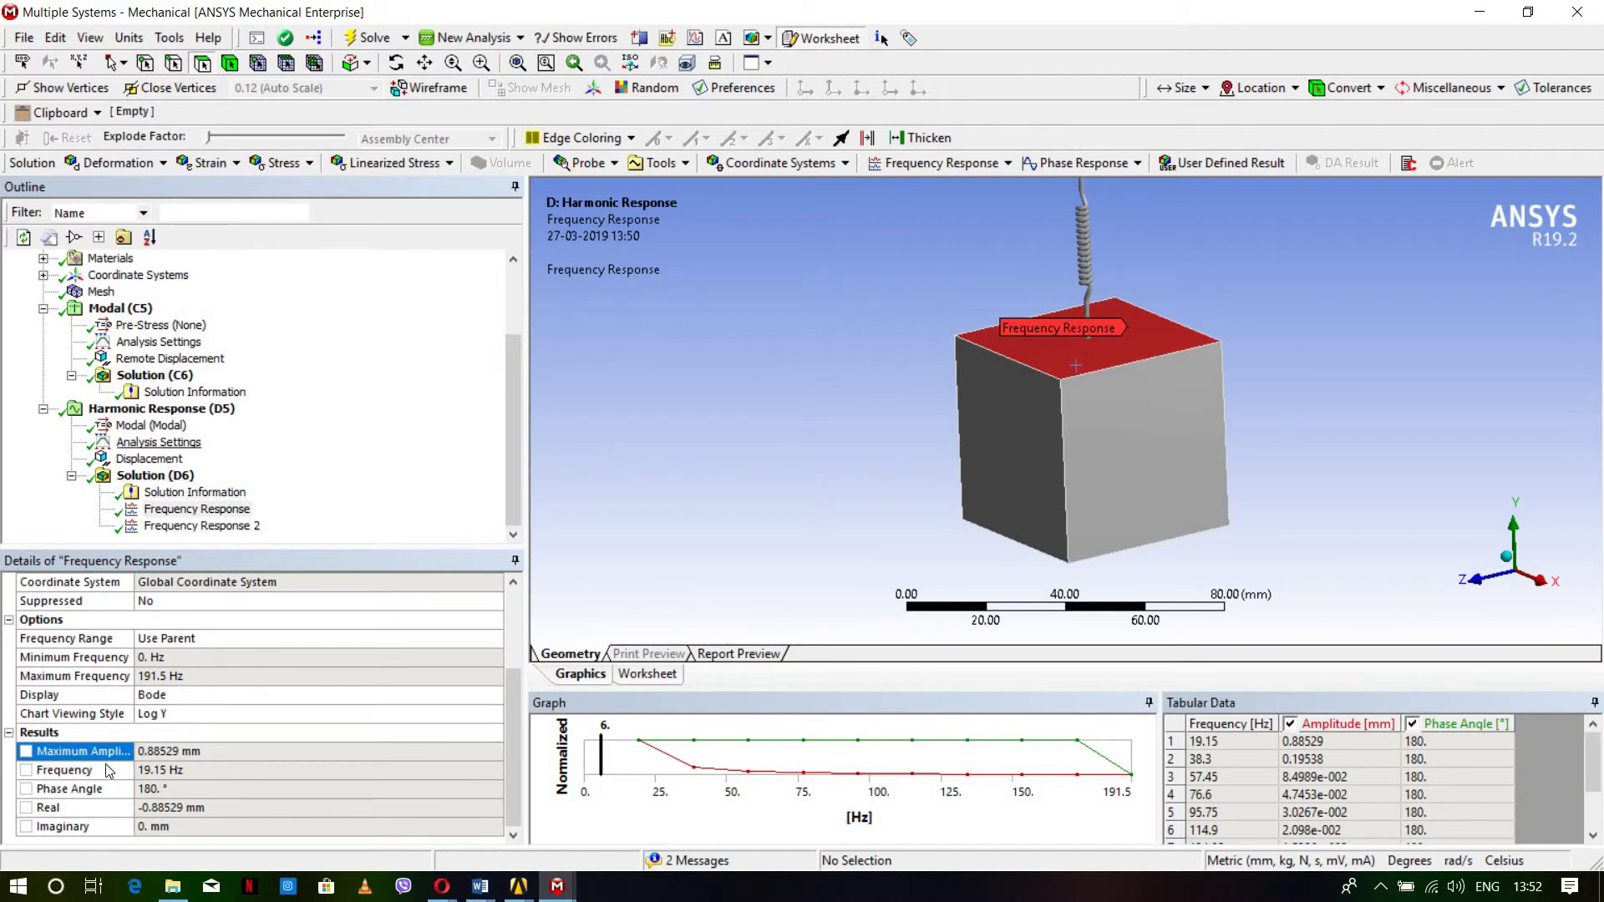
Step: Set the Harmonic Response (D5) Constant Damping Ratio to 0.2
click(159, 442)
click(10, 808)
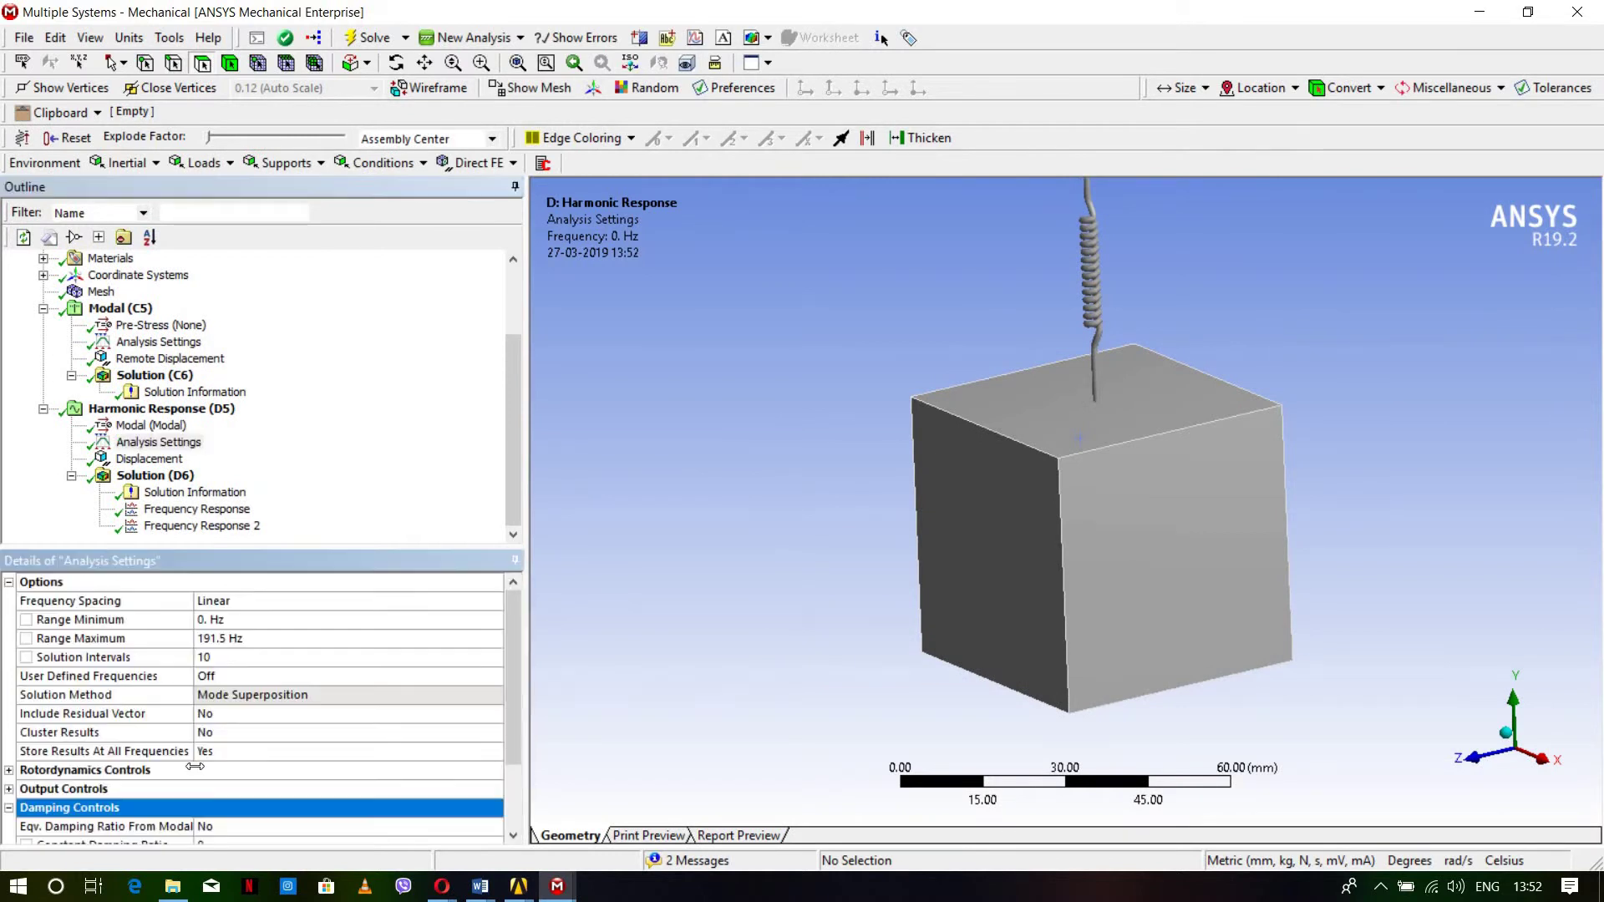
scroll(226, 801, down, 1)
click(230, 790)
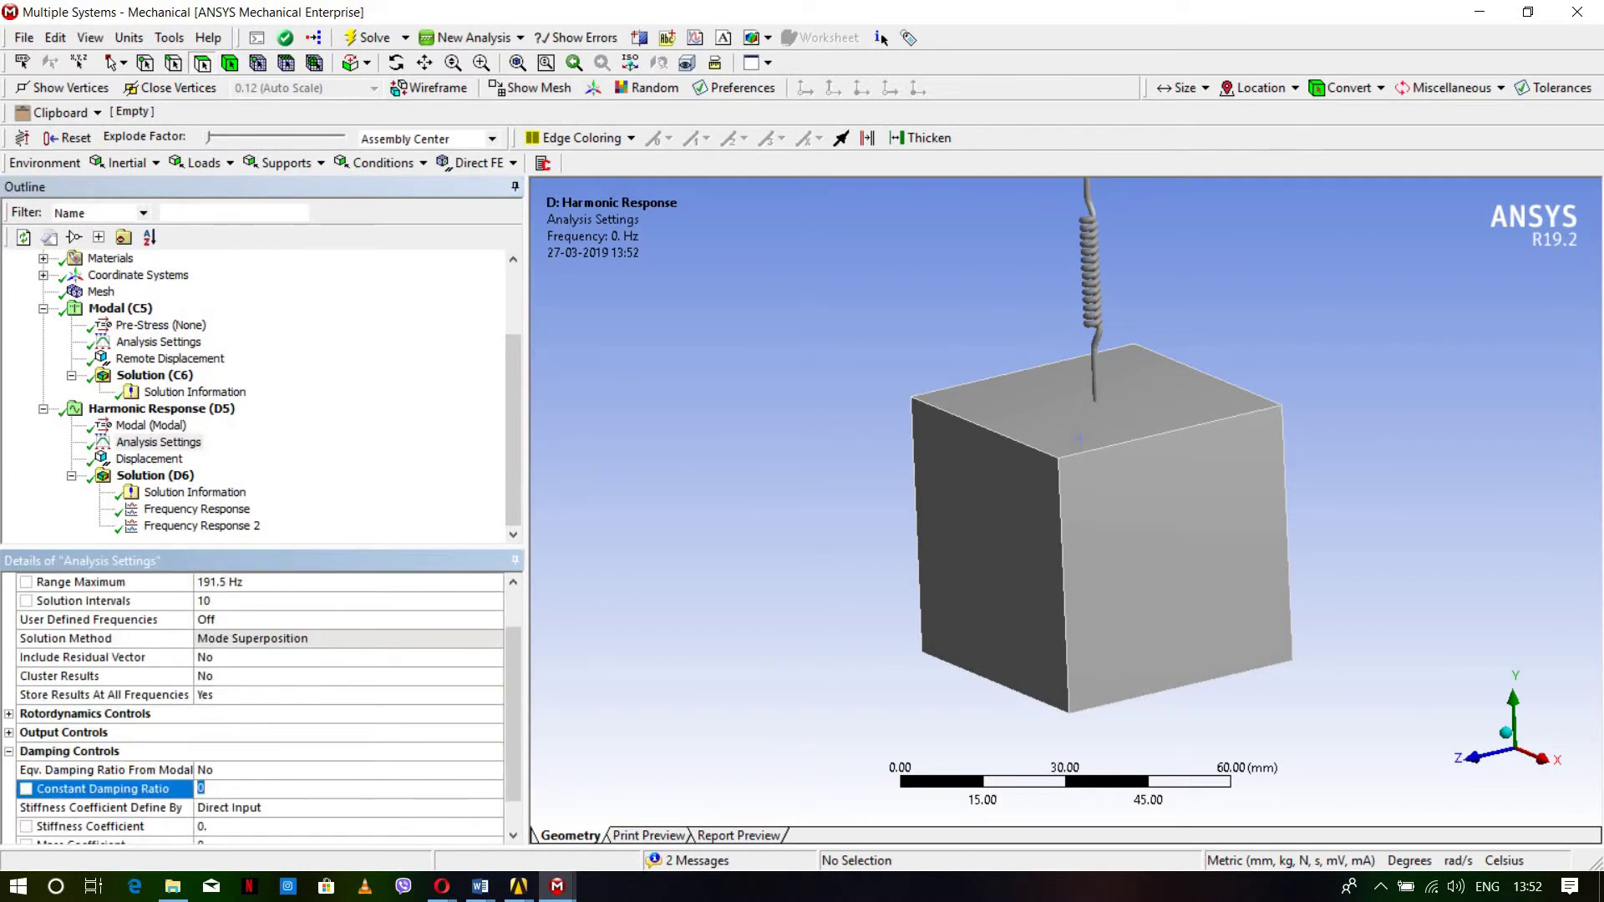
text(2)
key(Return)
scroll(236, 735, up, 1)
scroll(228, 661, down, 2)
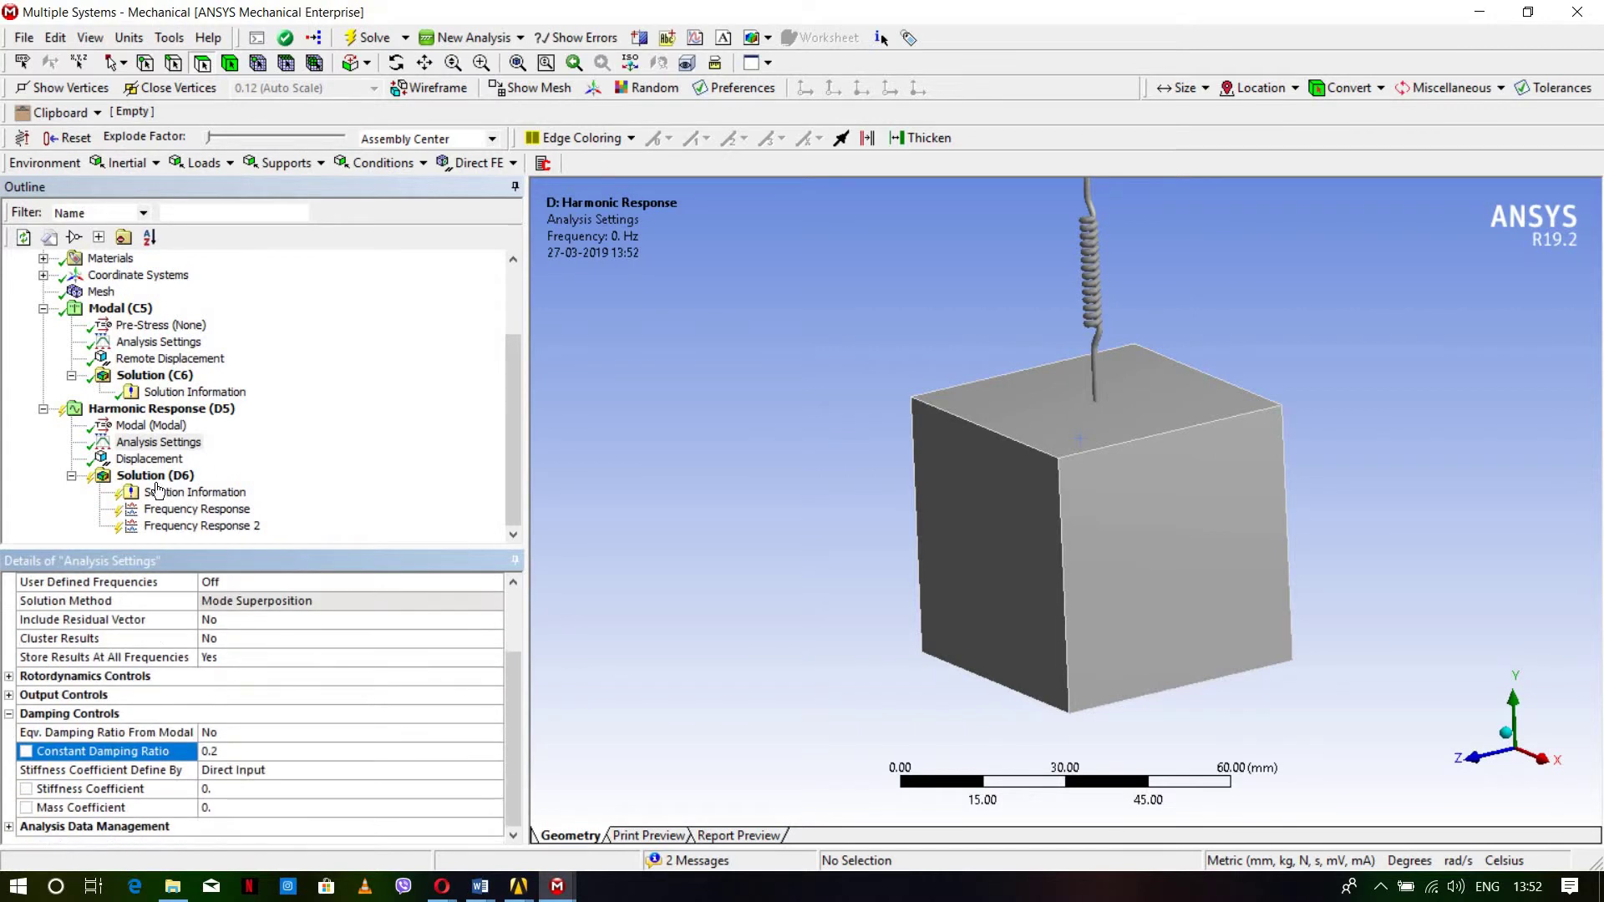
Step: Re-solve the harmonic Solution (D6) with the 0.2 damping ratio
click(155, 475)
right_click(159, 477)
click(369, 515)
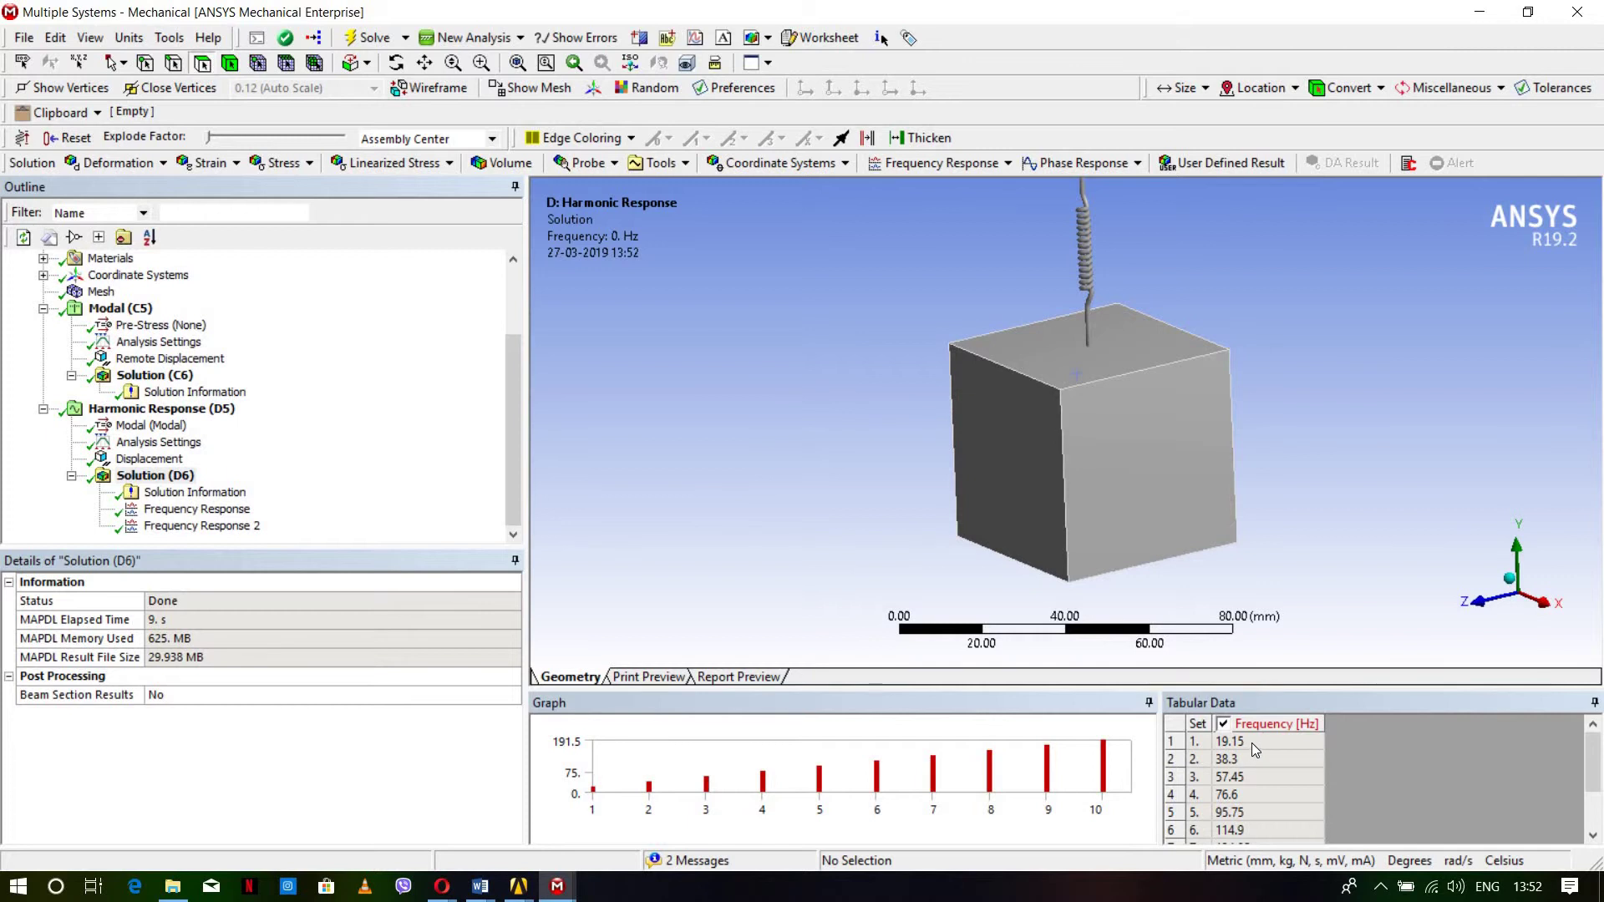
Step: Pick the 19.15 Hz frequency and show the damped Frequency Response: 1.2511 mm amplitude, -123.77° phase
click(1220, 745)
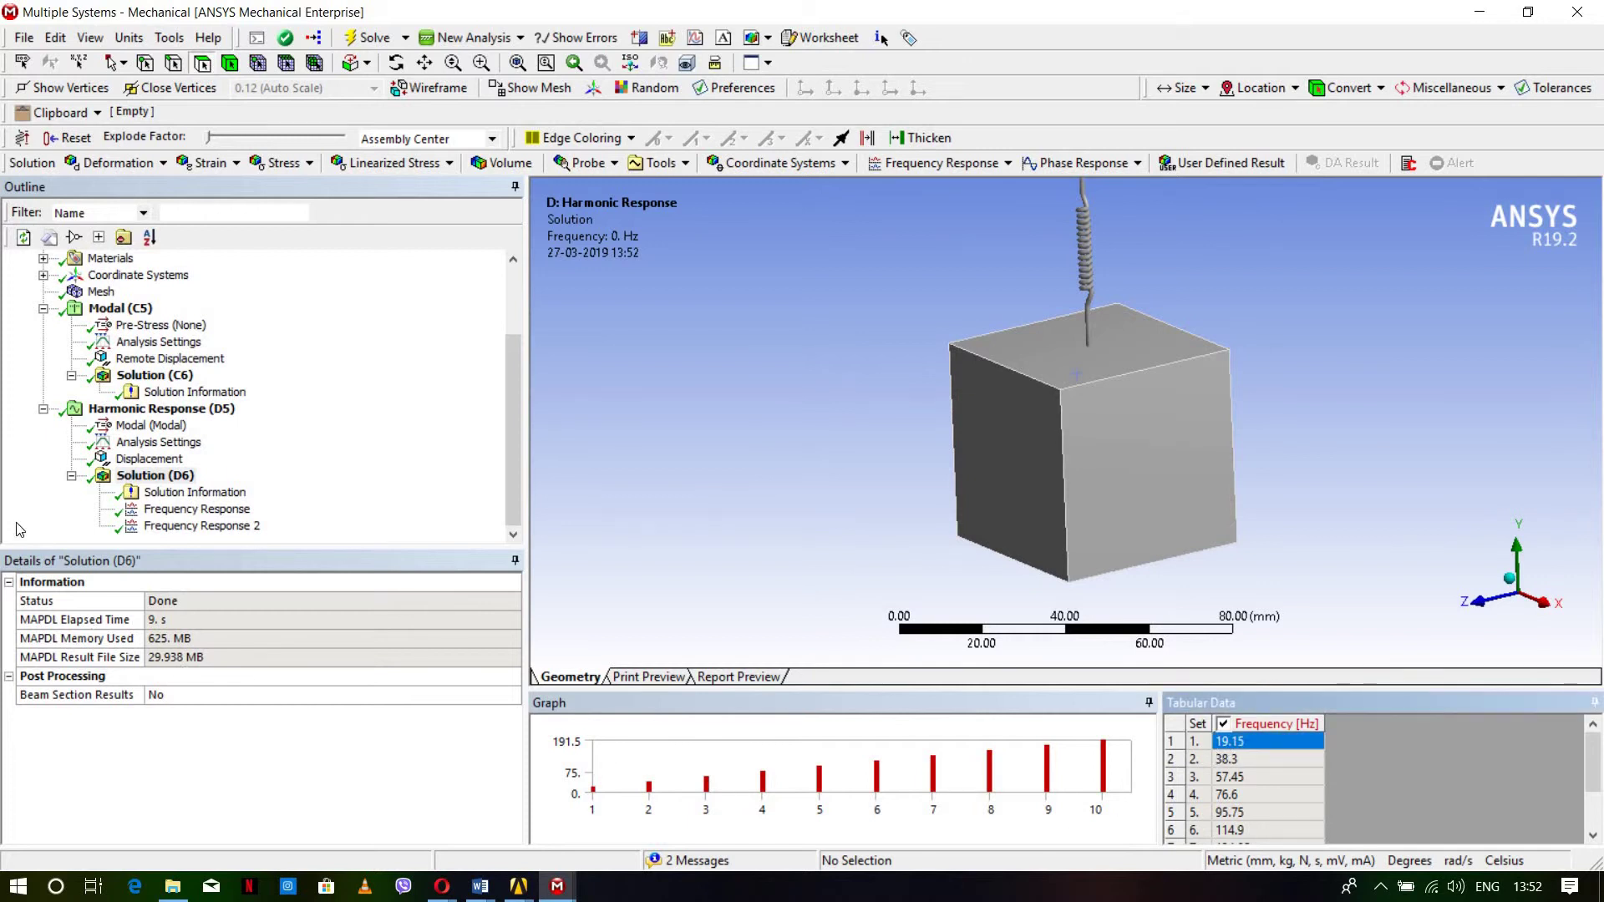
click(197, 509)
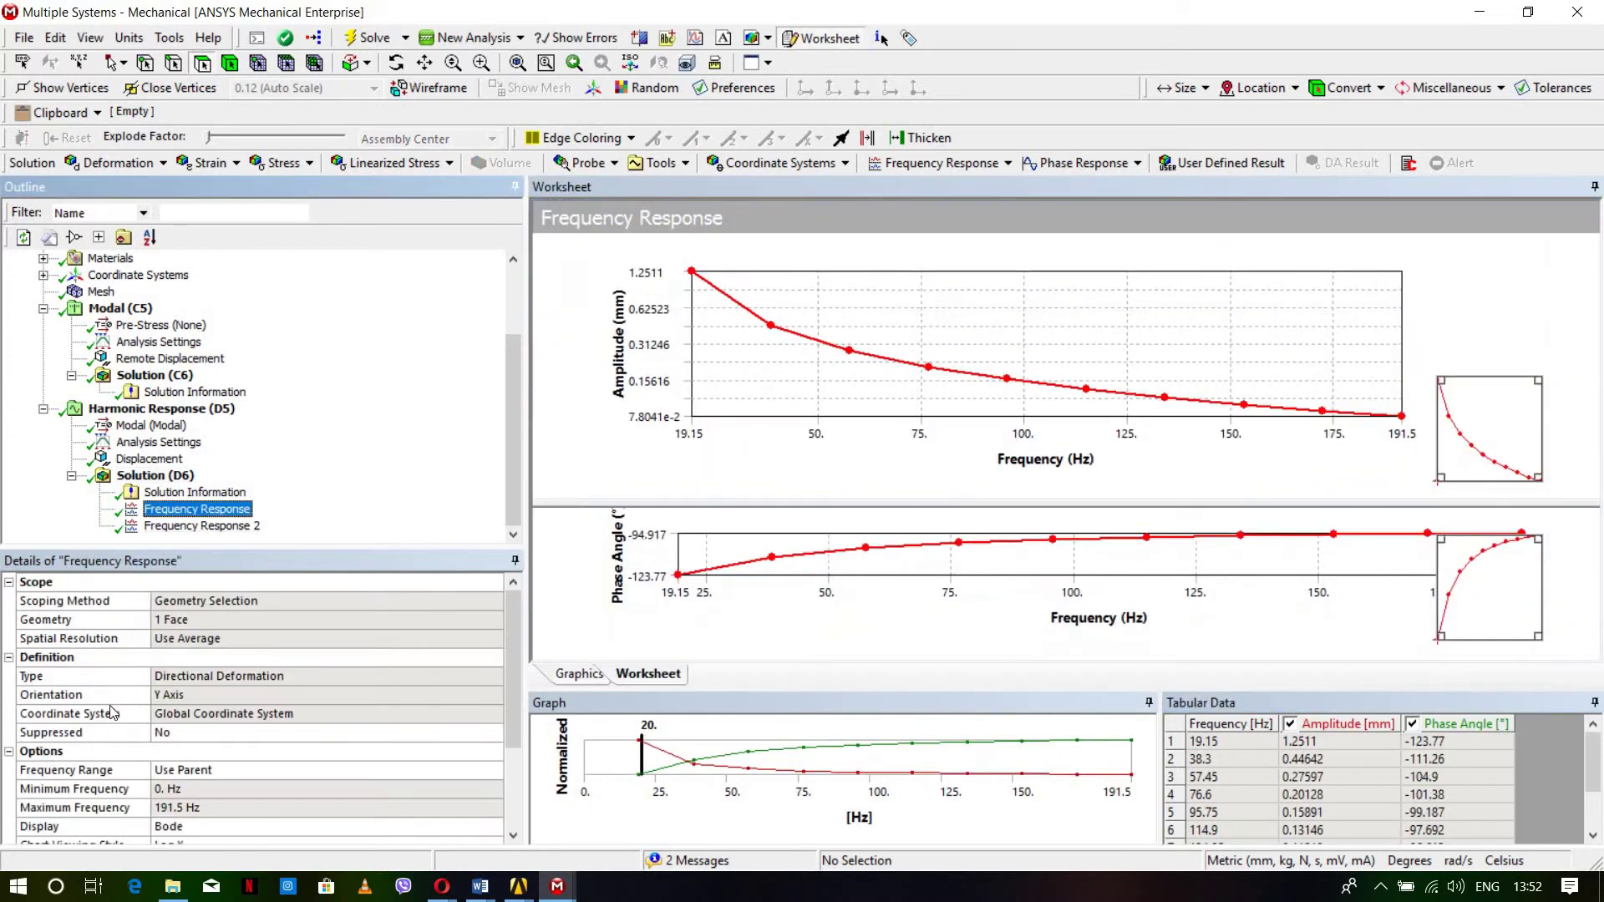
scroll(105, 766, down, 3)
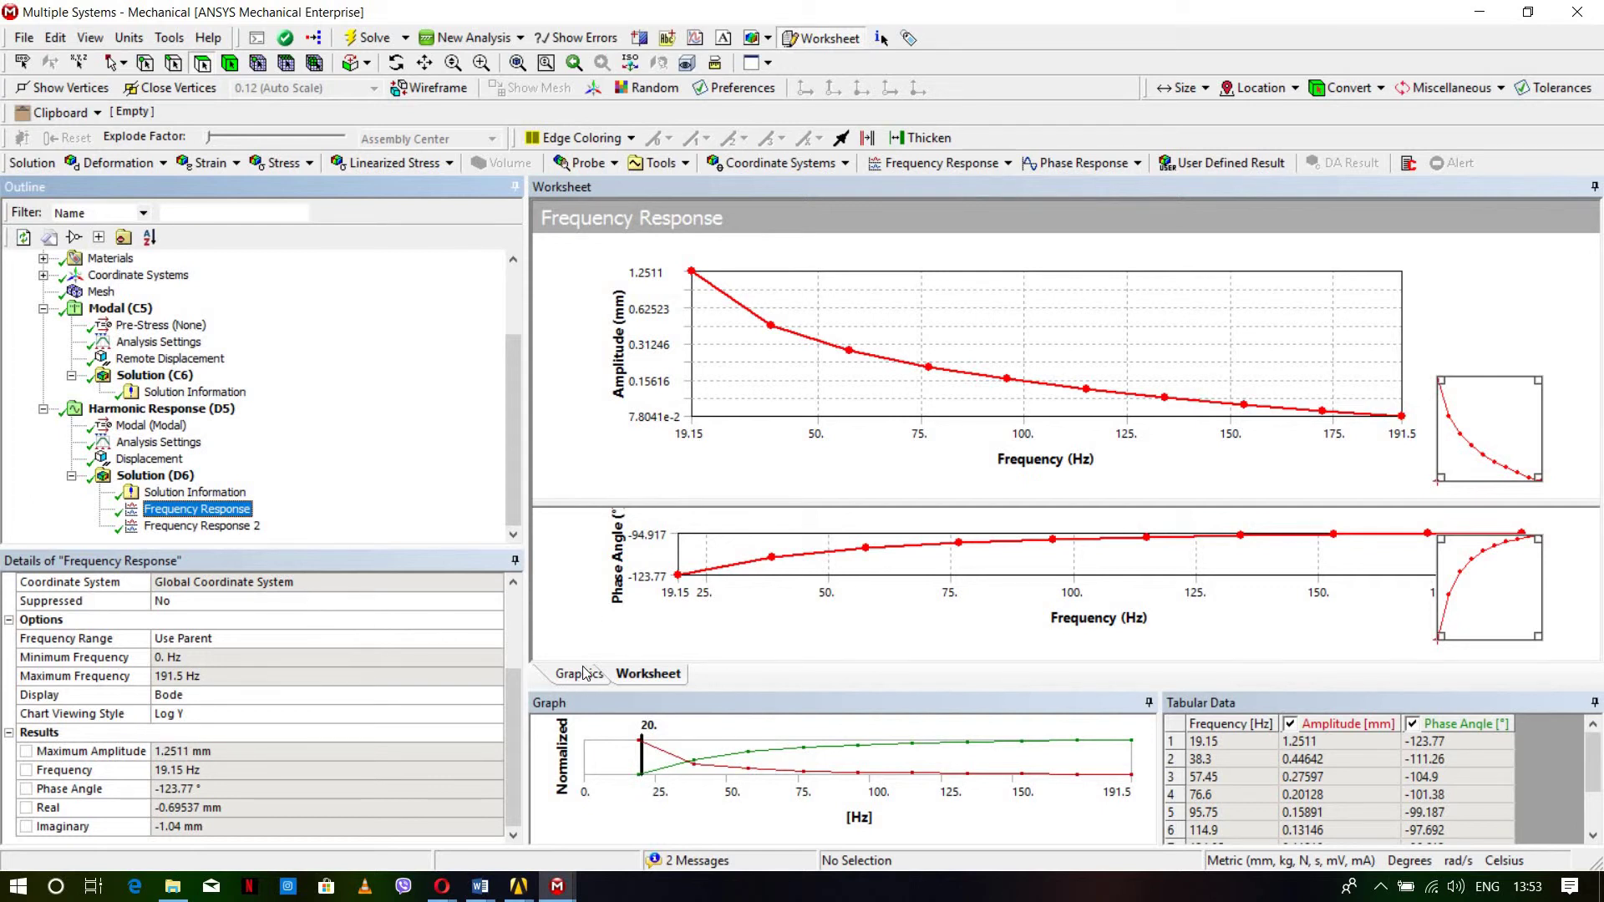
Step: Toggle between model and chart views, then preview a report of Frequency Response 2, which raises a script error
click(579, 674)
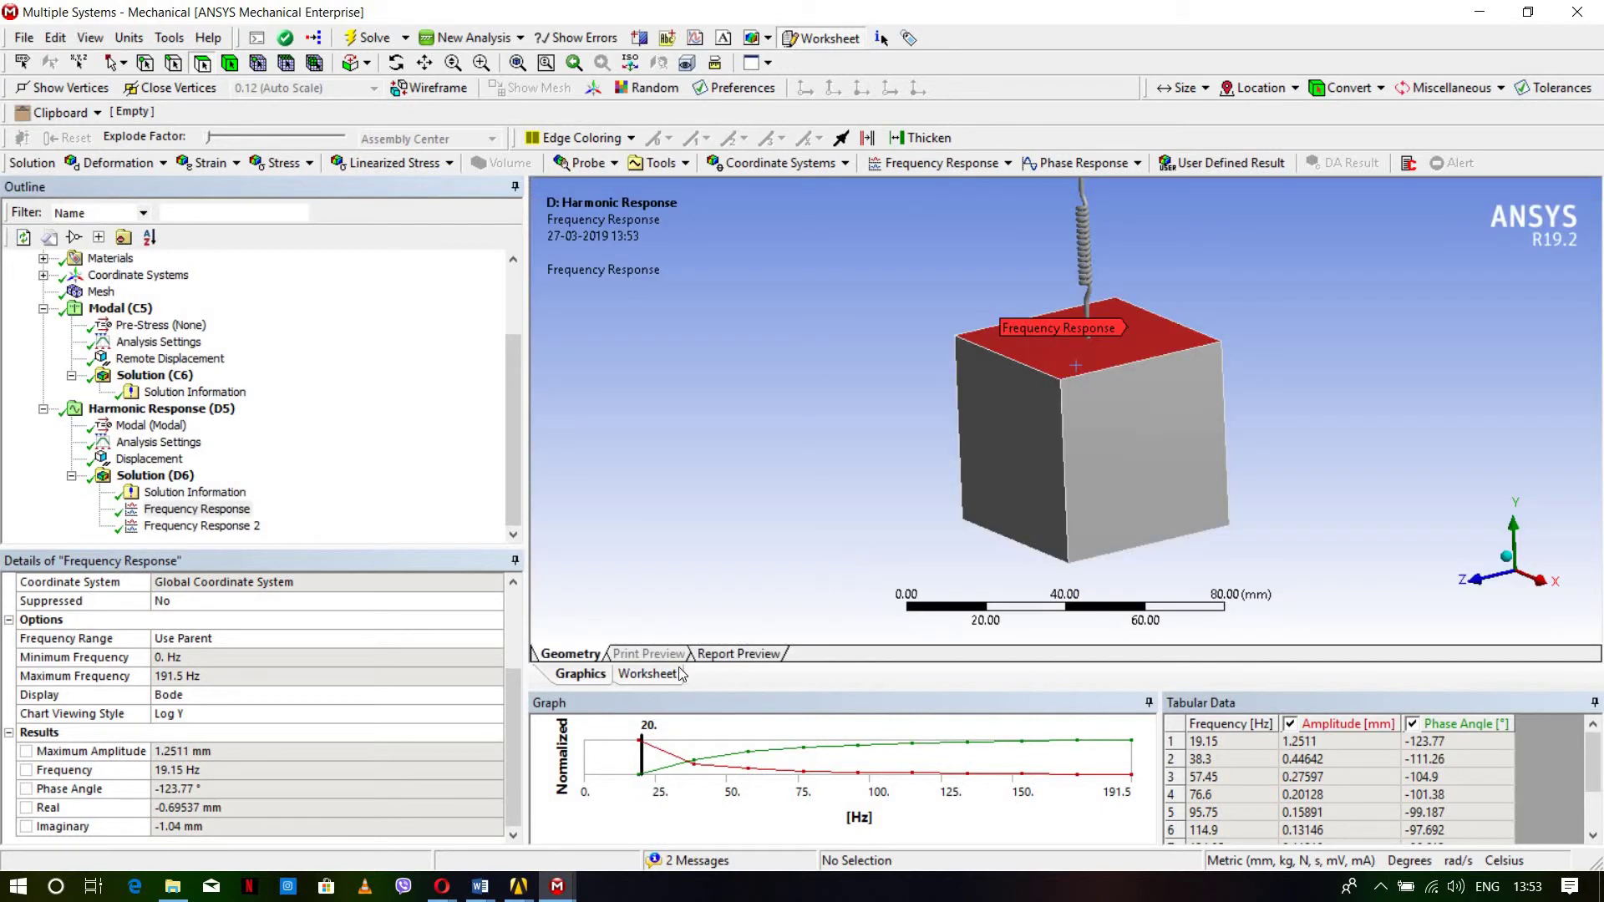
click(625, 675)
click(592, 675)
double_click(581, 673)
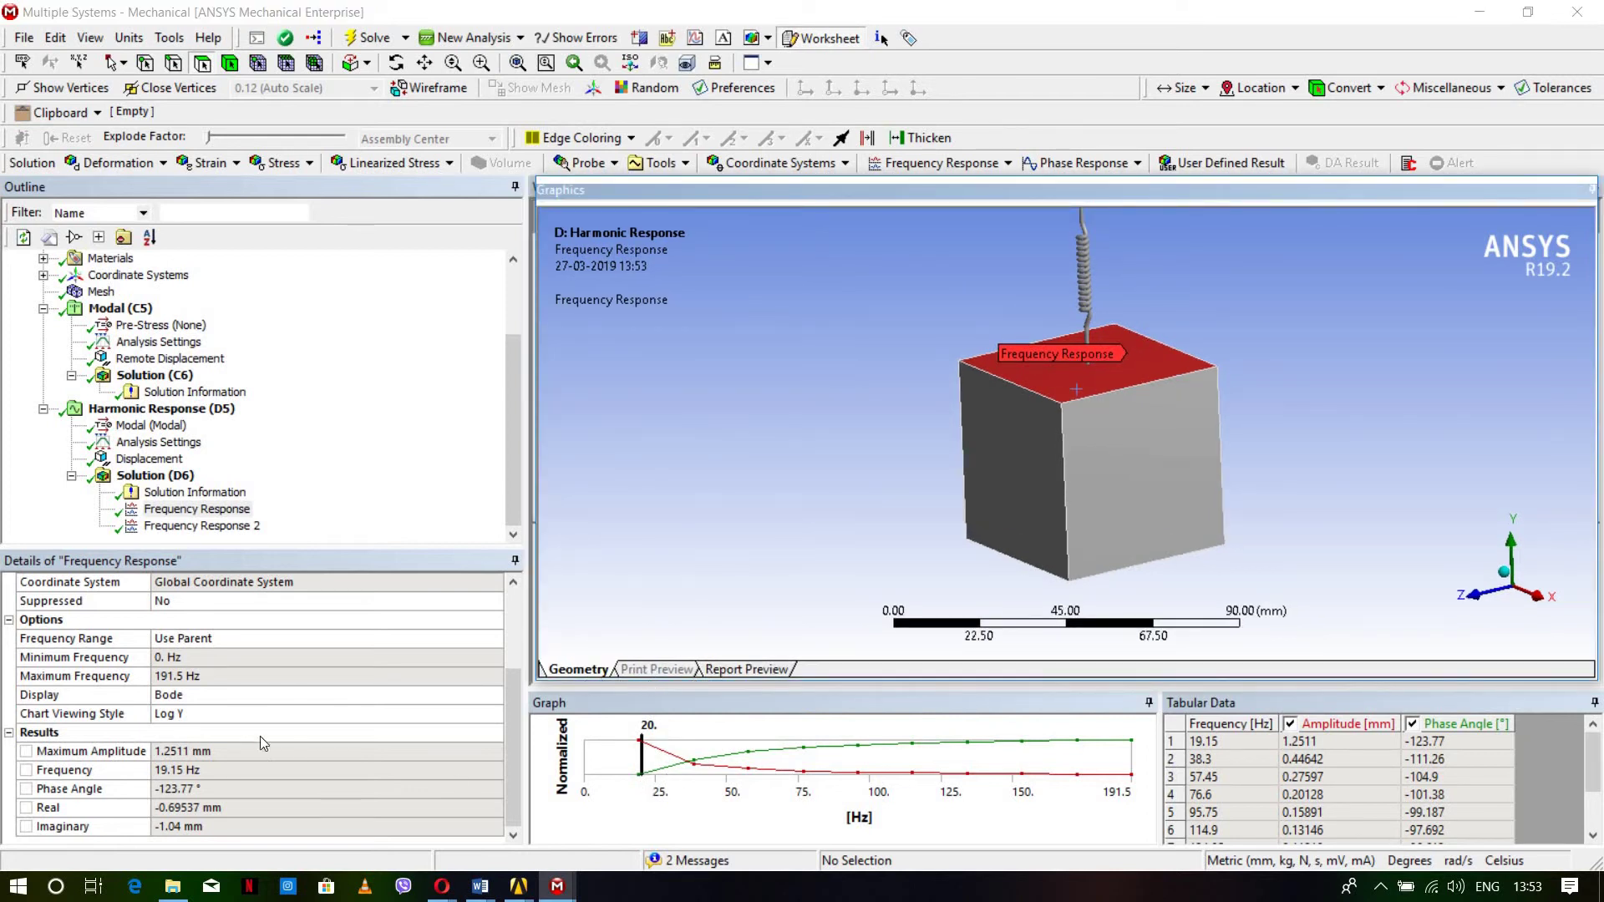
click(222, 528)
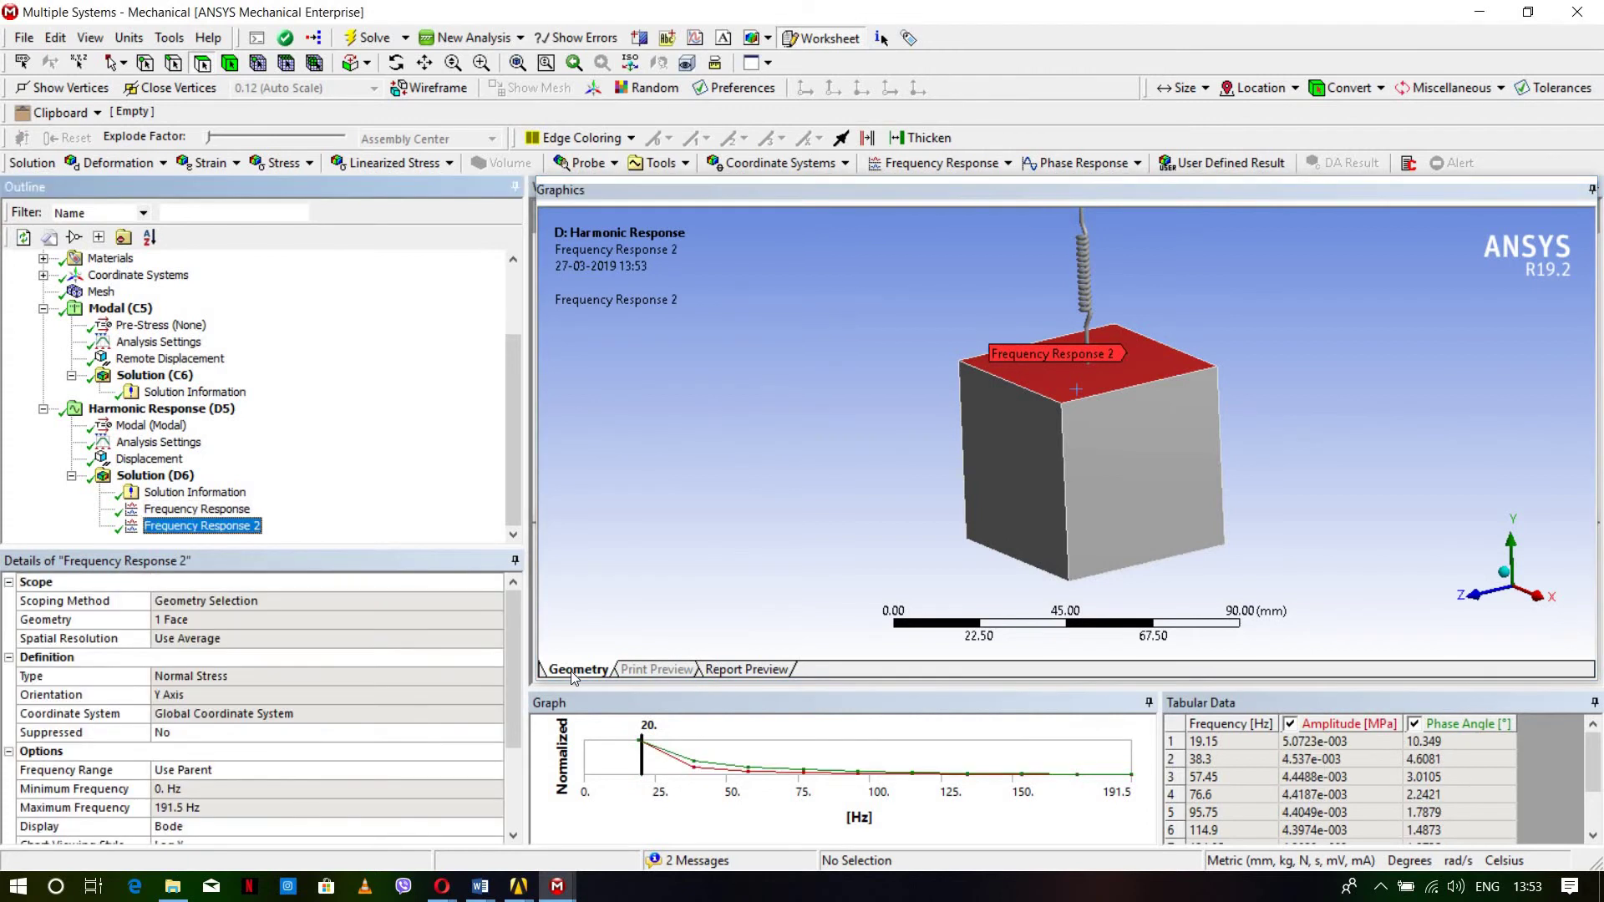
click(748, 669)
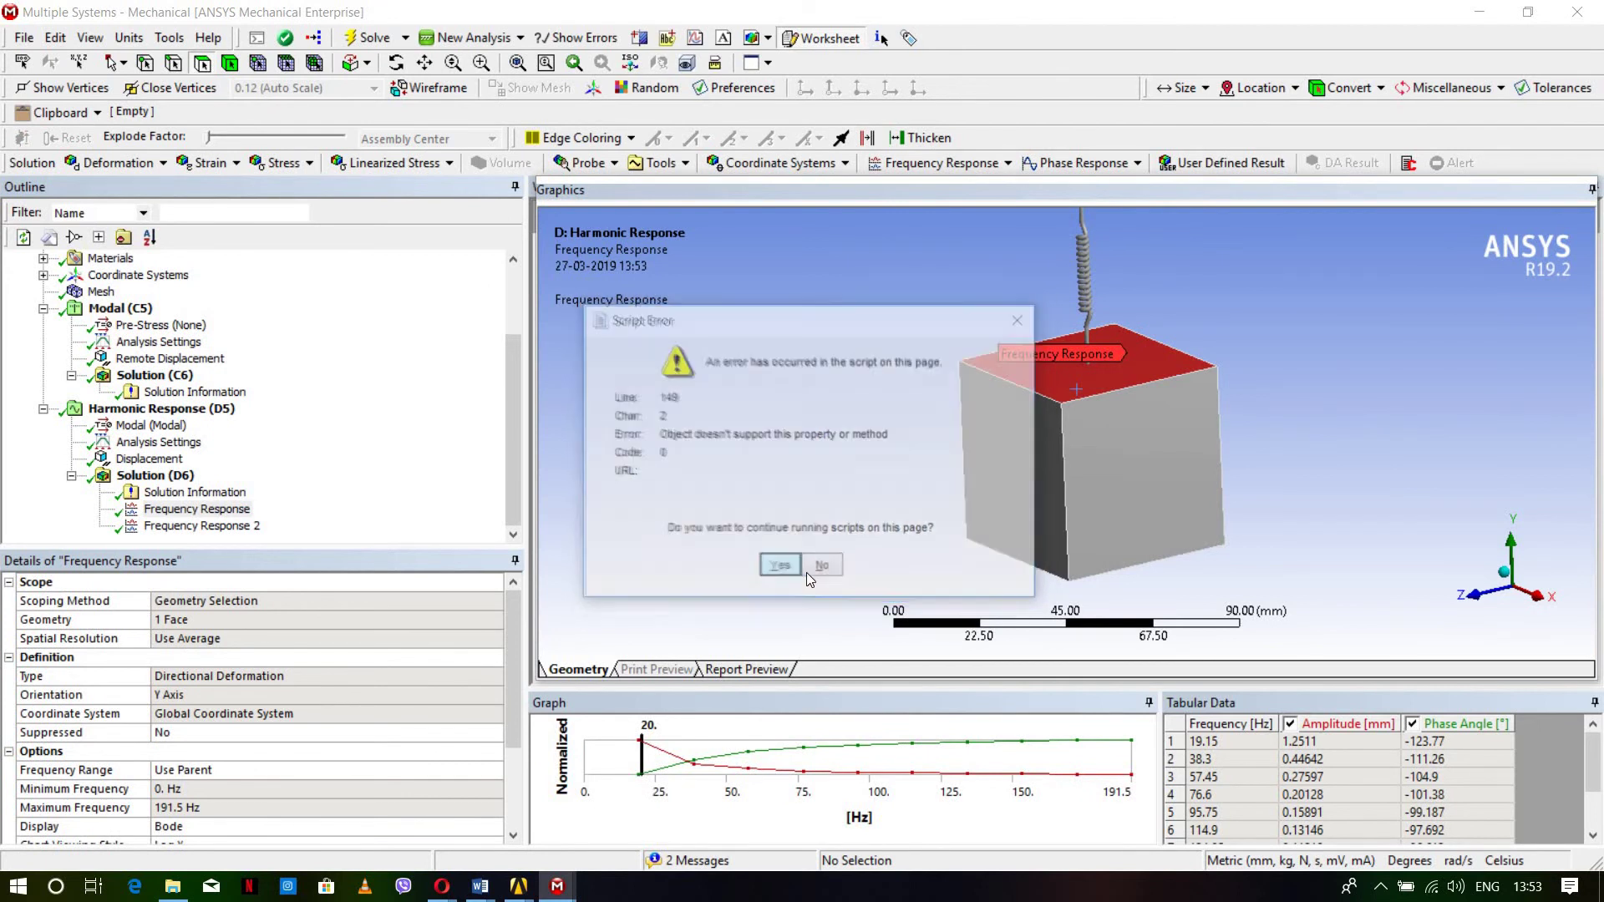
Step: Dismiss the script error, reselect the damped Frequency Response and move the graph marker to 8.771 Hz
click(811, 573)
click(165, 526)
drag(648, 749, 609, 756)
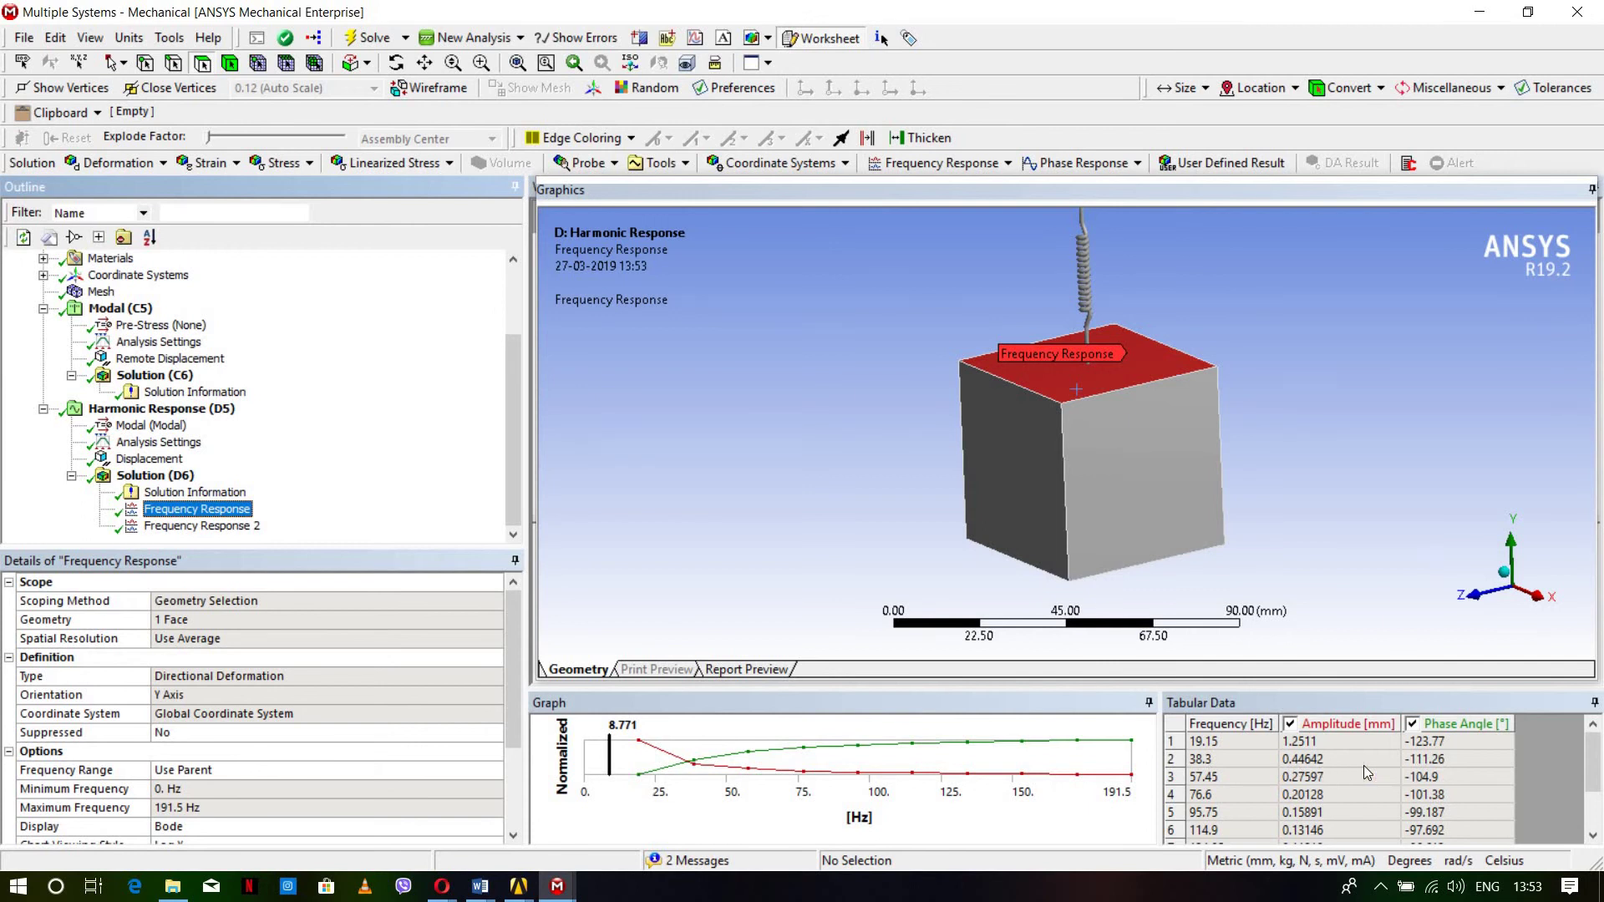
Step: Scroll through the tabular amplitude and phase data from 19.15 Hz up to 191.5 Hz
click(1217, 838)
scroll(1216, 843, down, 2)
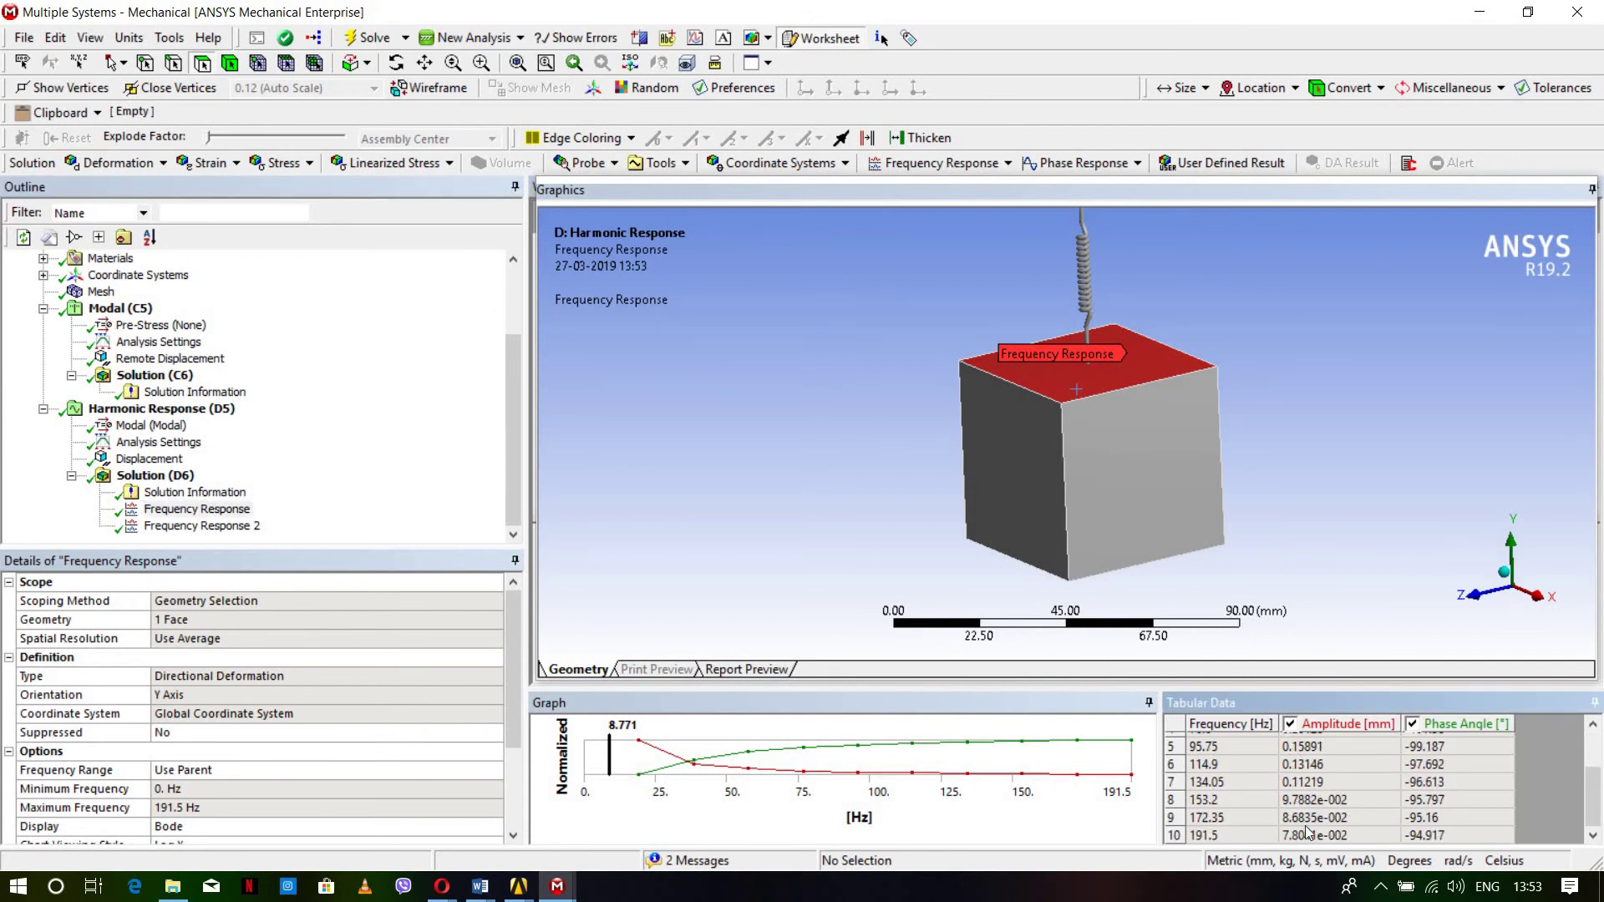
scroll(1300, 802, up, 2)
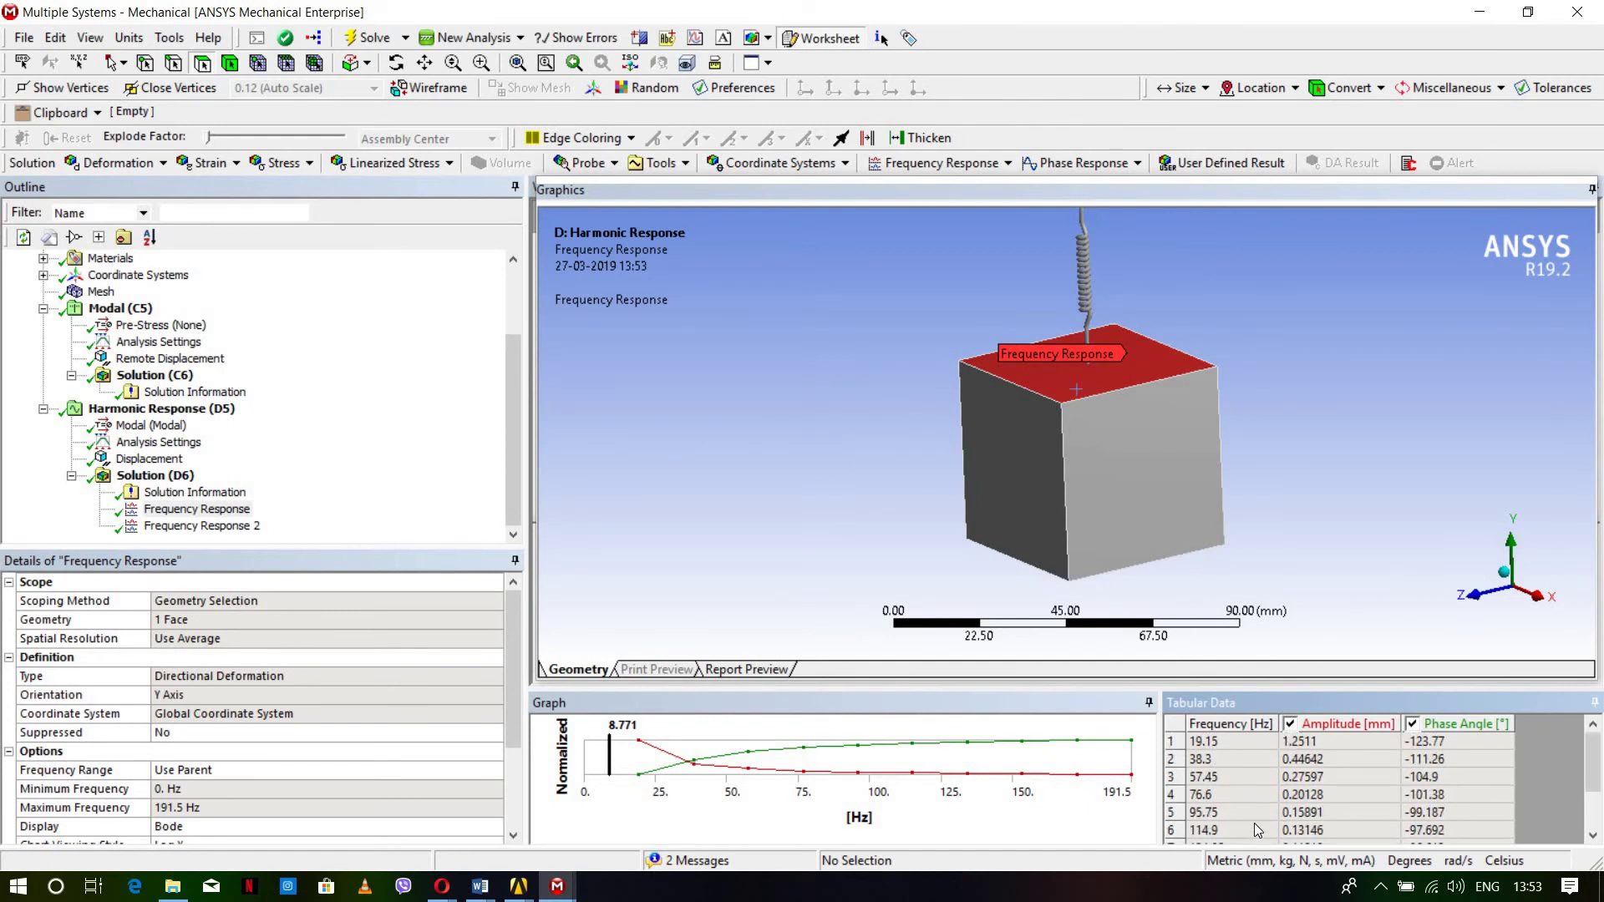
scroll(1201, 800, down, 2)
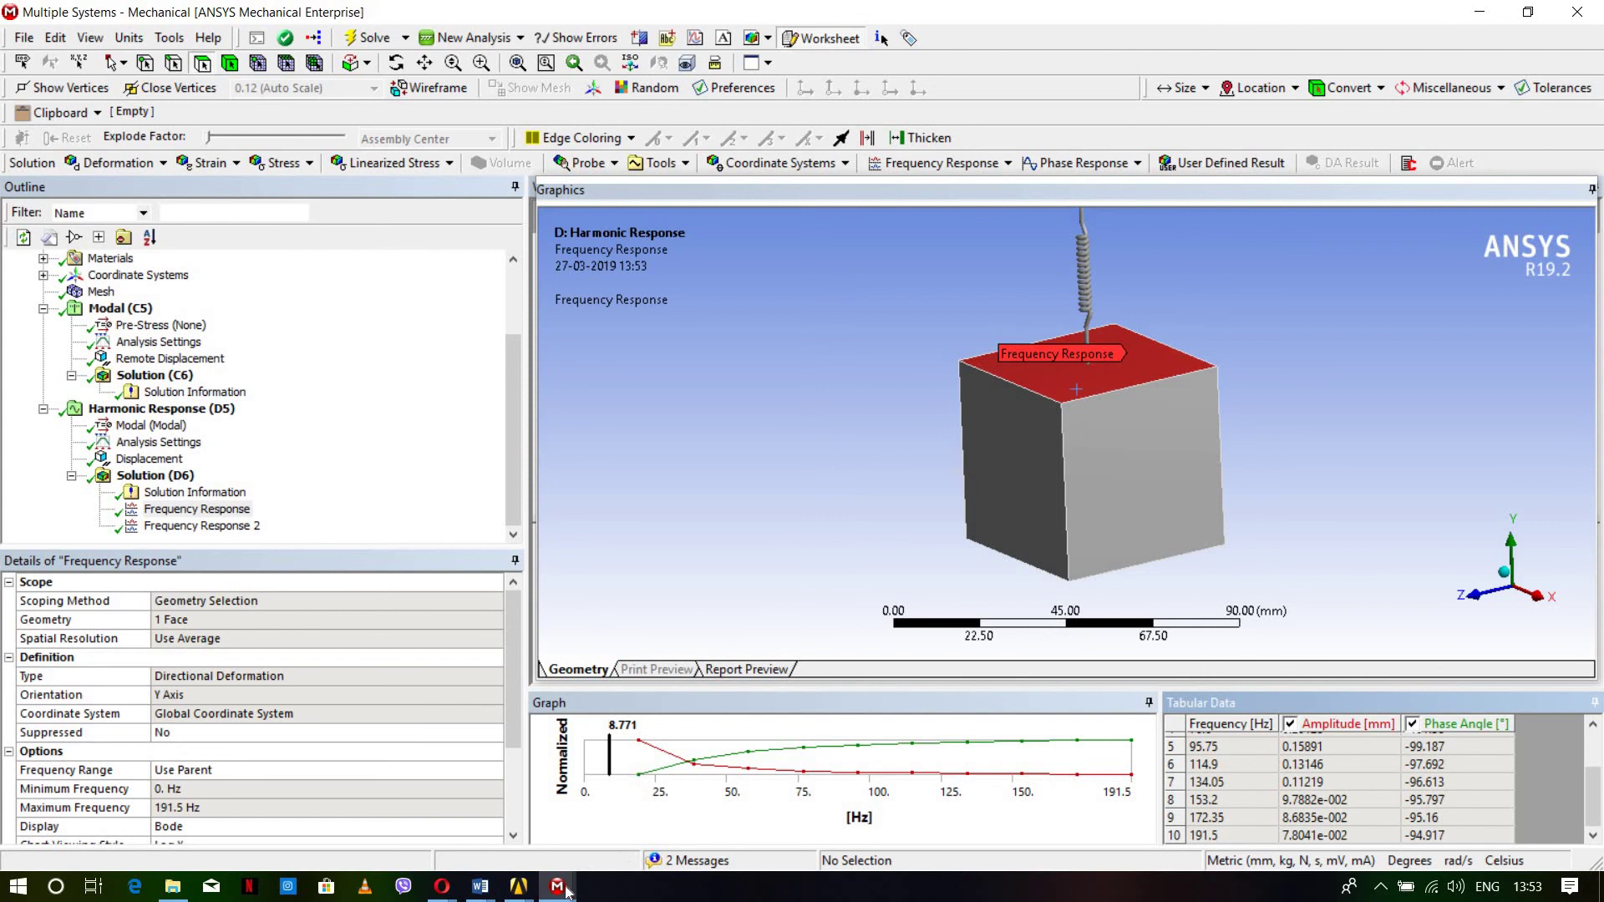
Step: Bring up the screen recorder's finish options from the hidden notification-area icons
click(1380, 887)
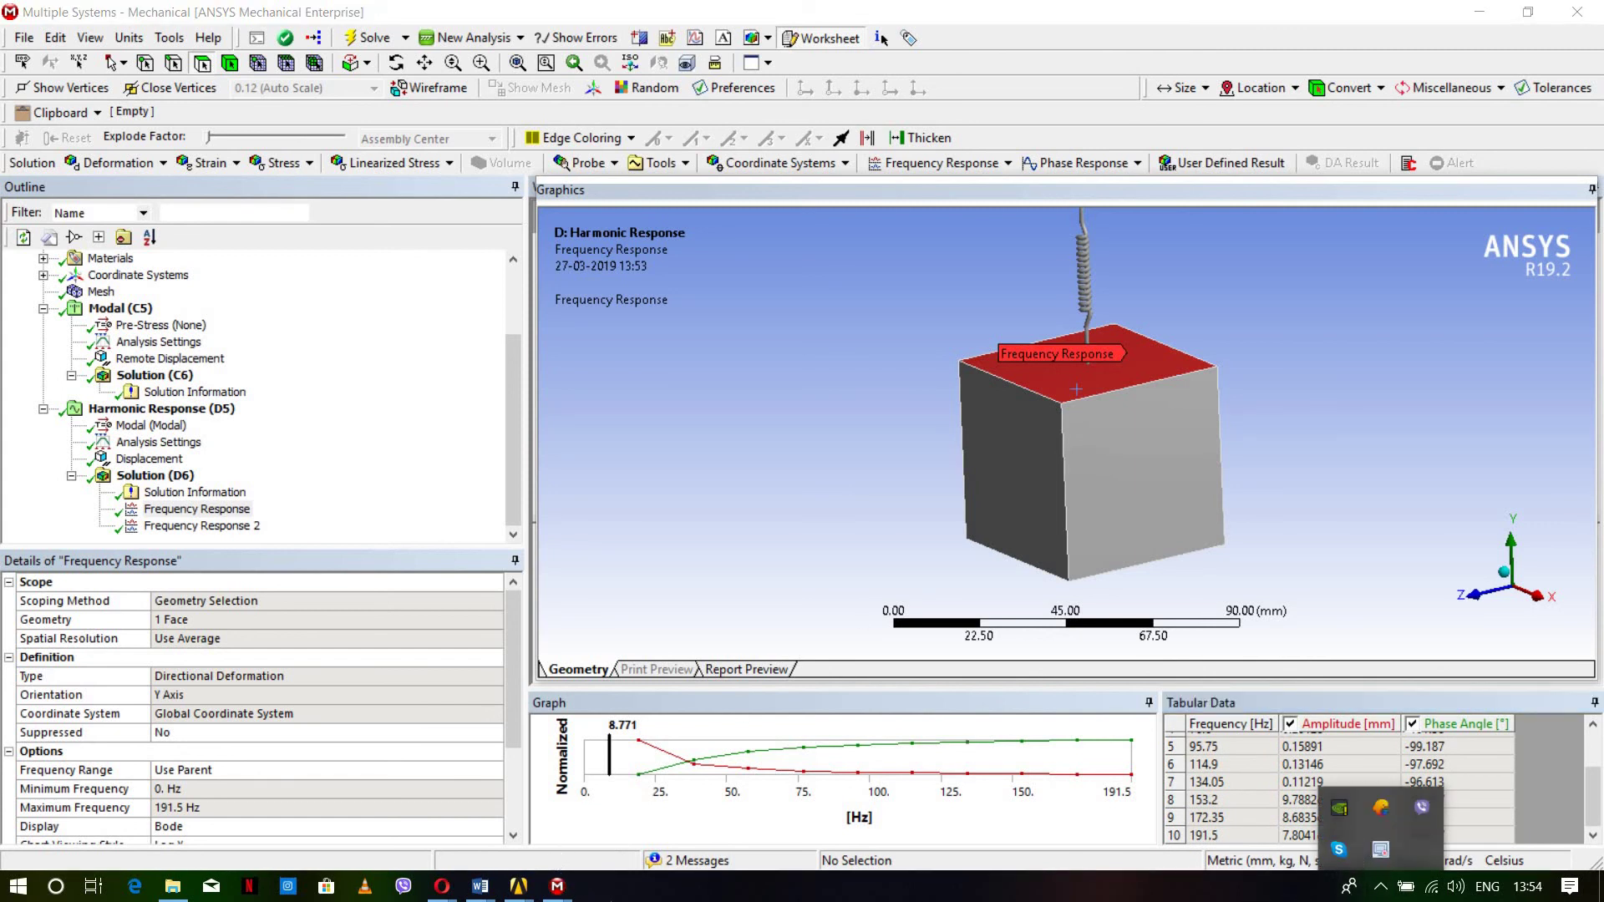
click(643, 878)
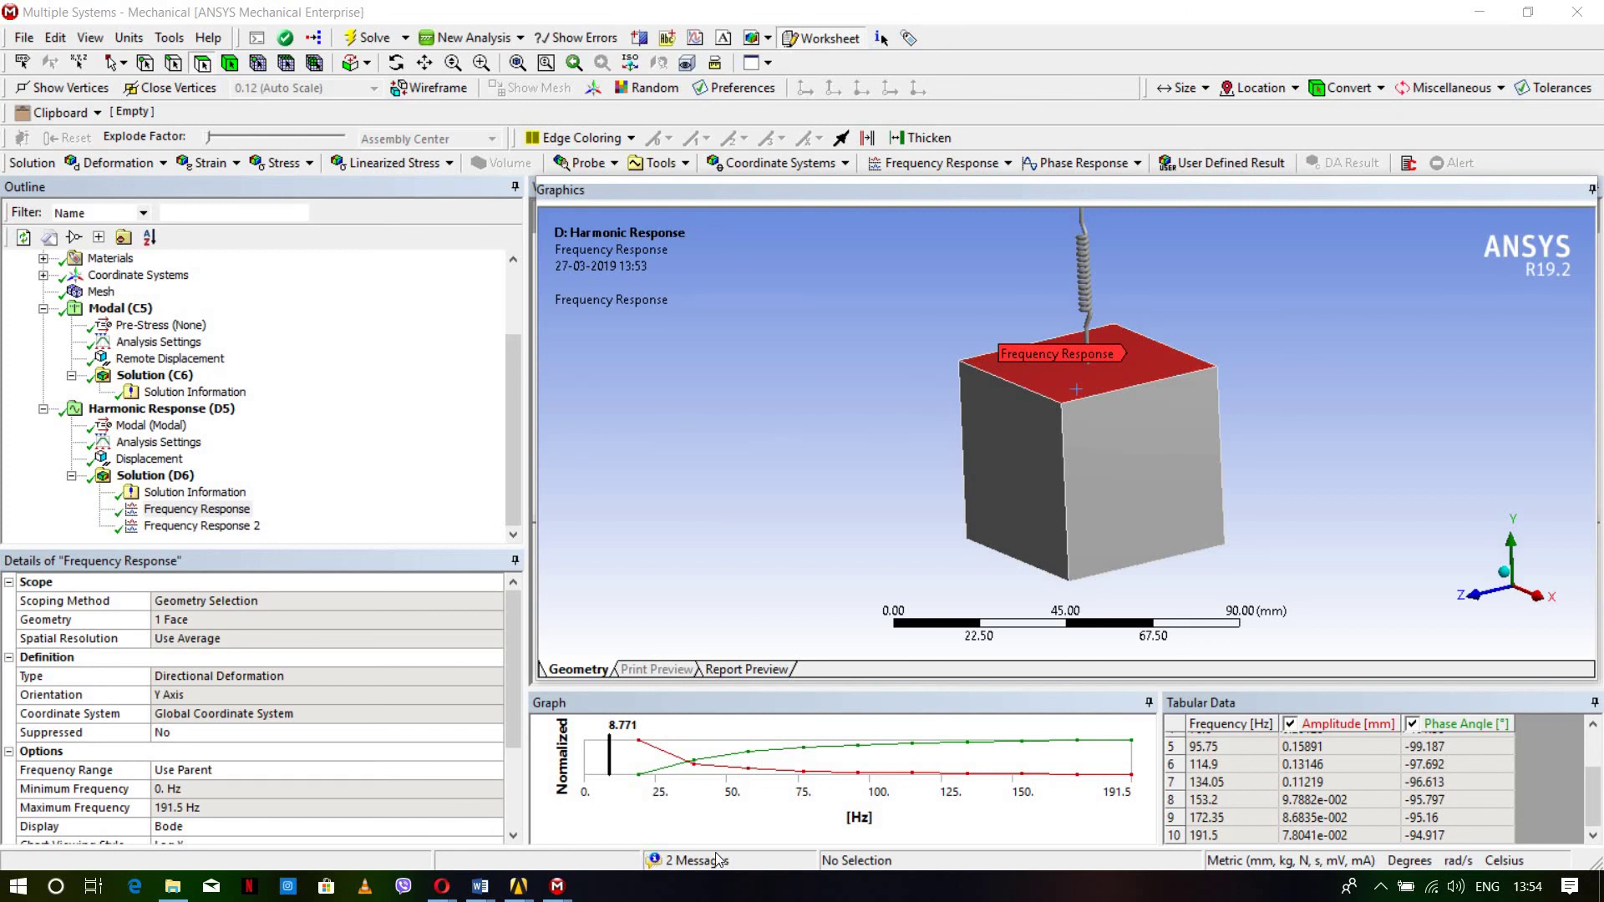
click(1380, 887)
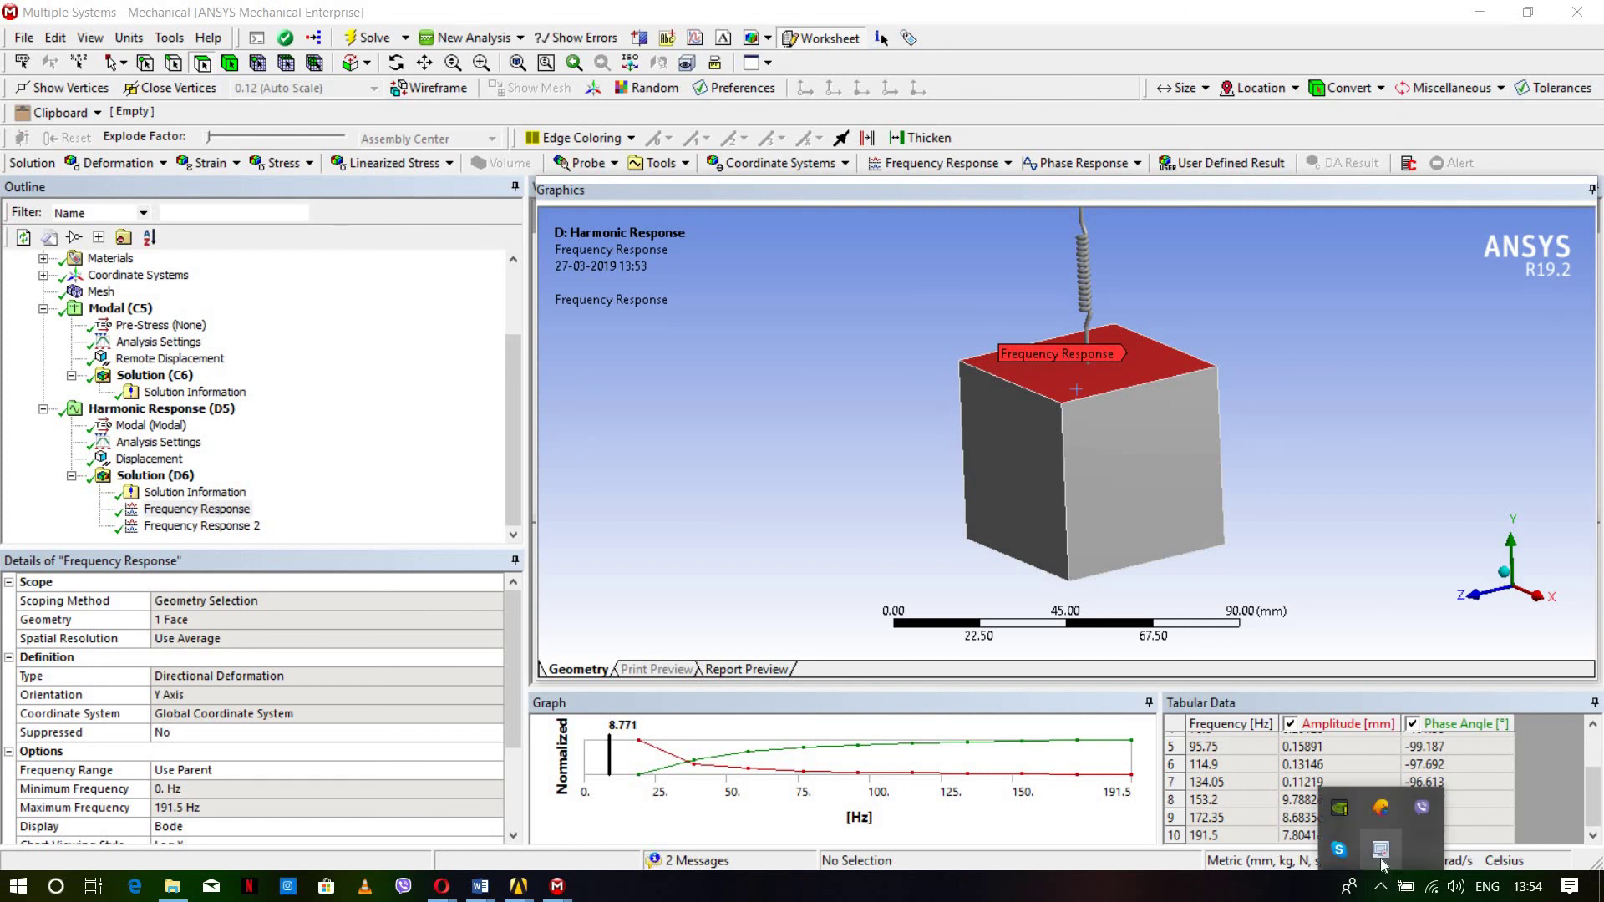
right_click(1381, 849)
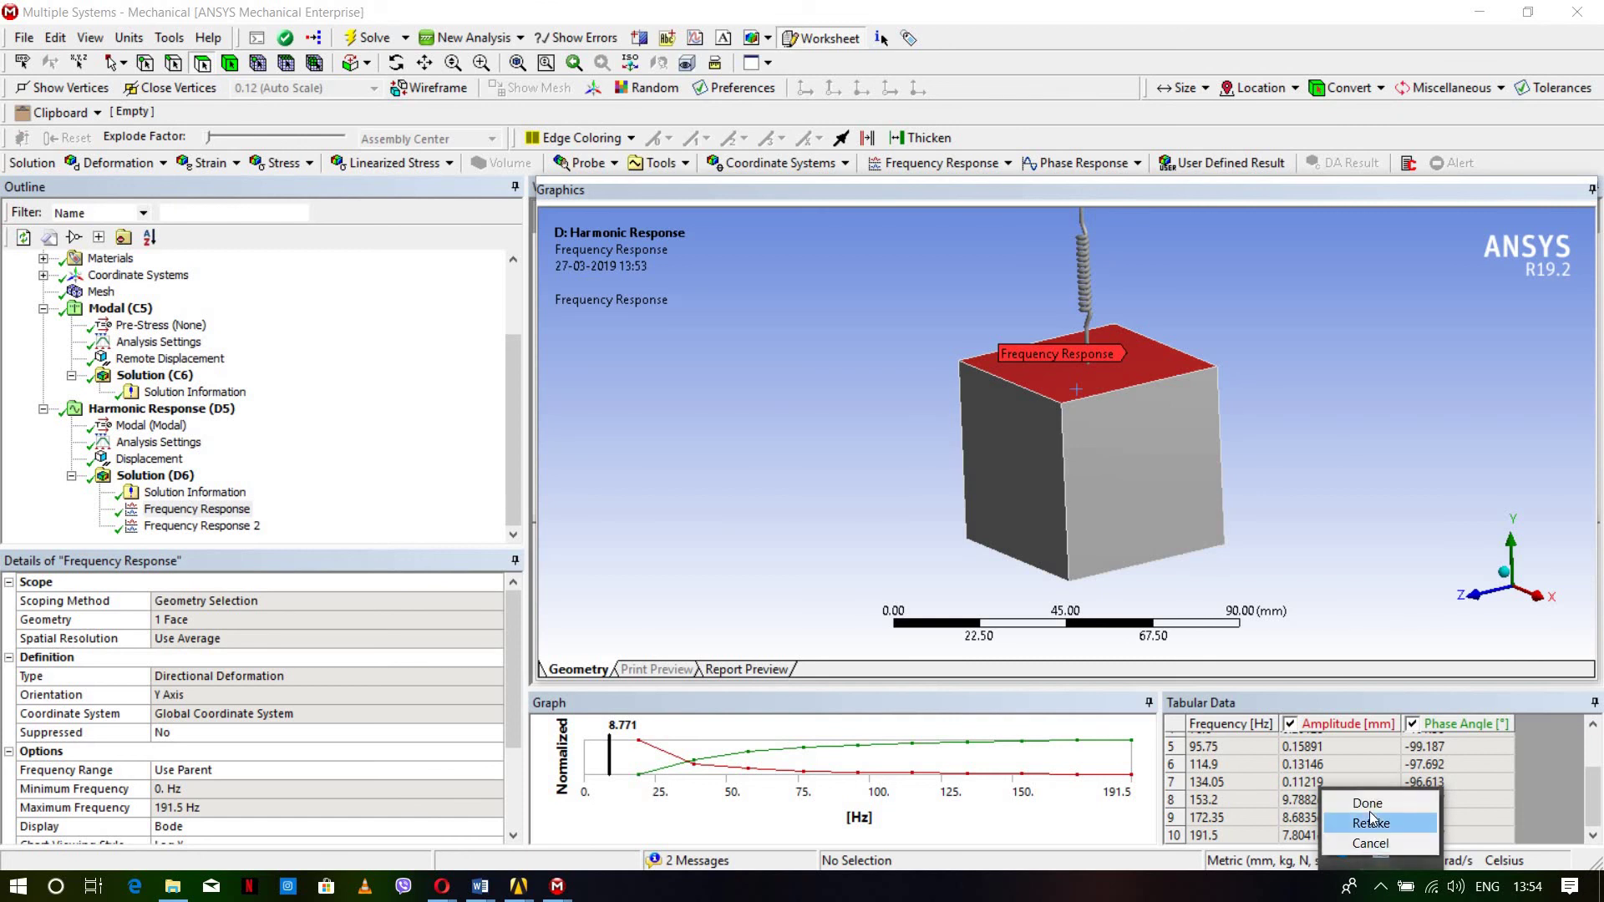